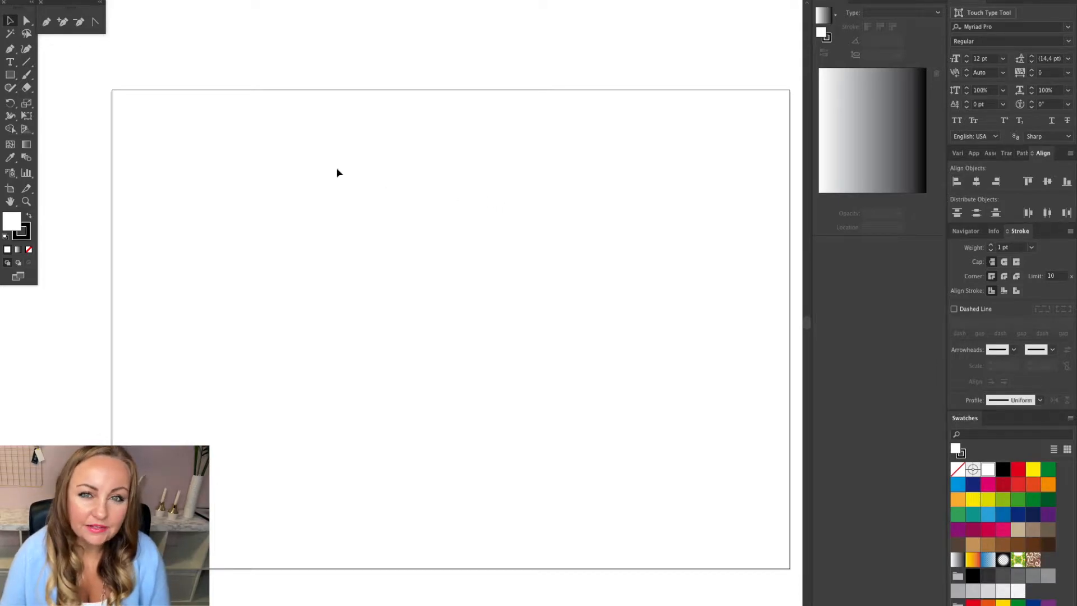
Draw a large square rectangle on the artboard with the Rectangle tool.
click(11, 75)
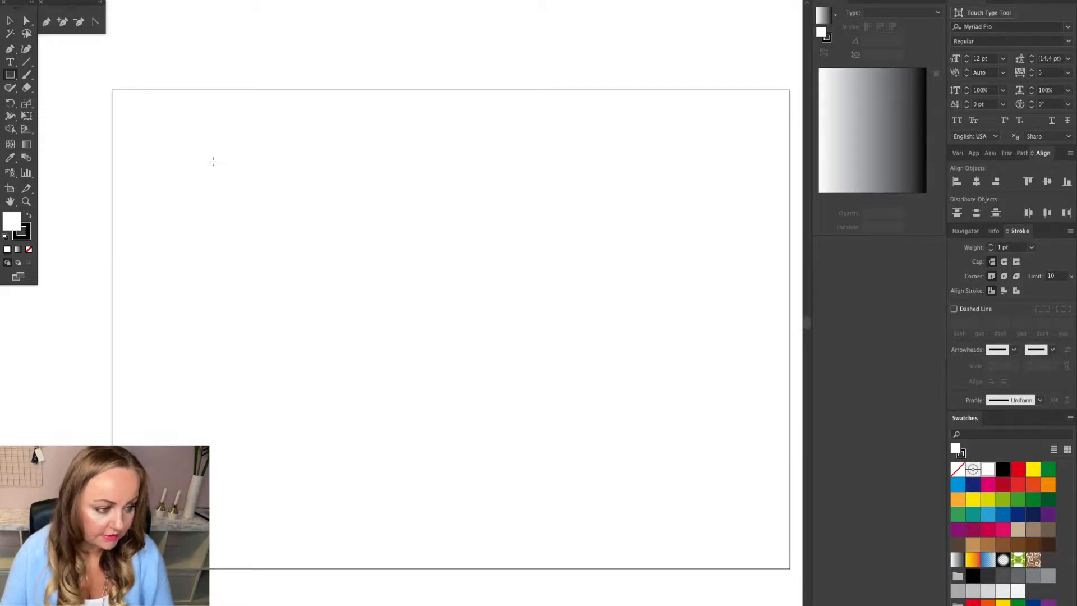
drag(190, 151, 516, 452)
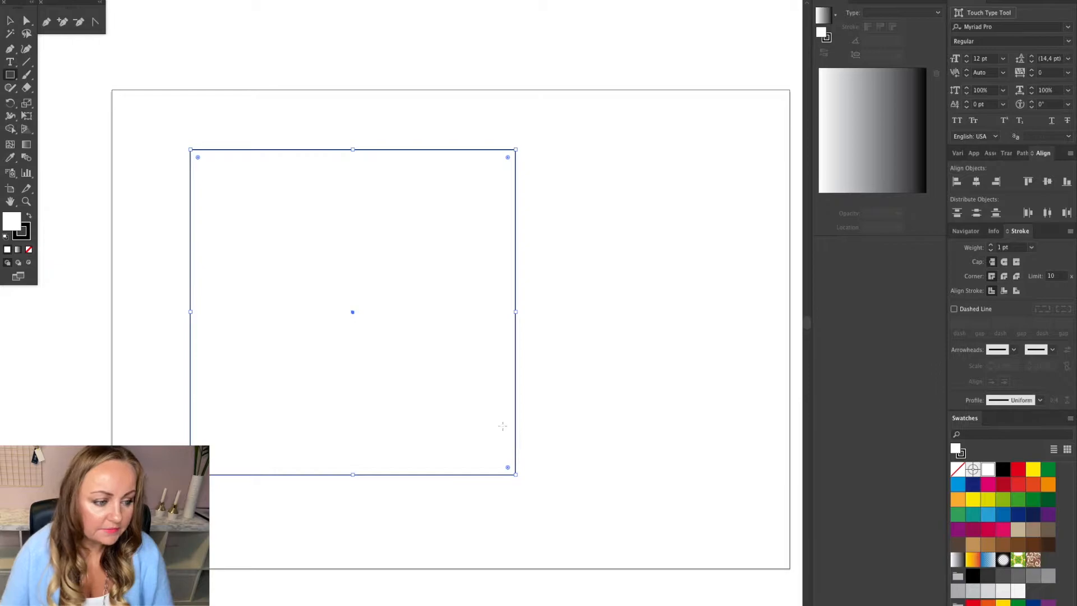
click(11, 20)
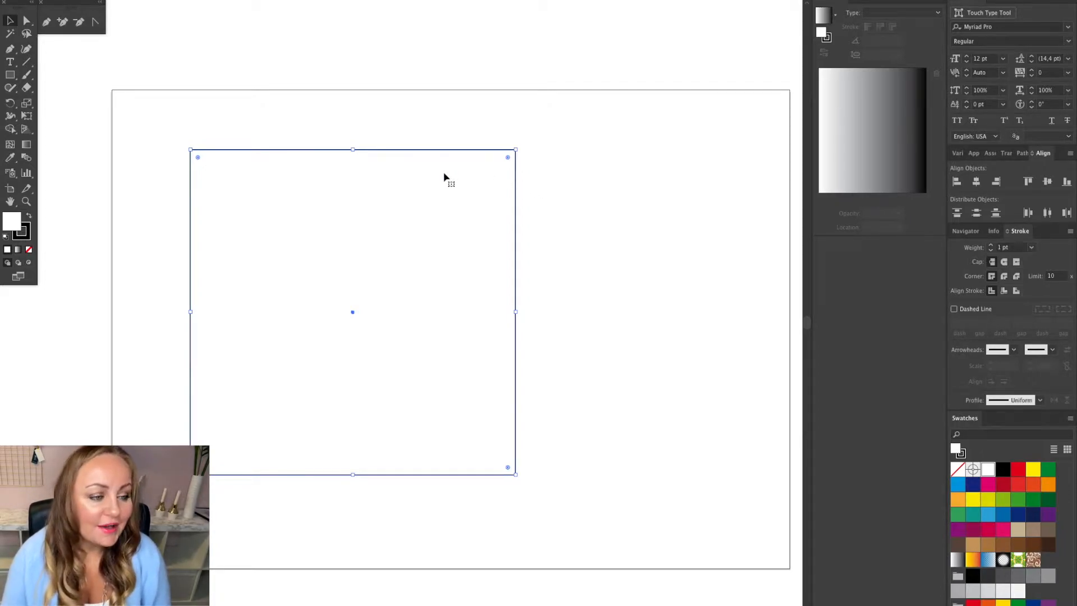
click(368, 145)
click(403, 178)
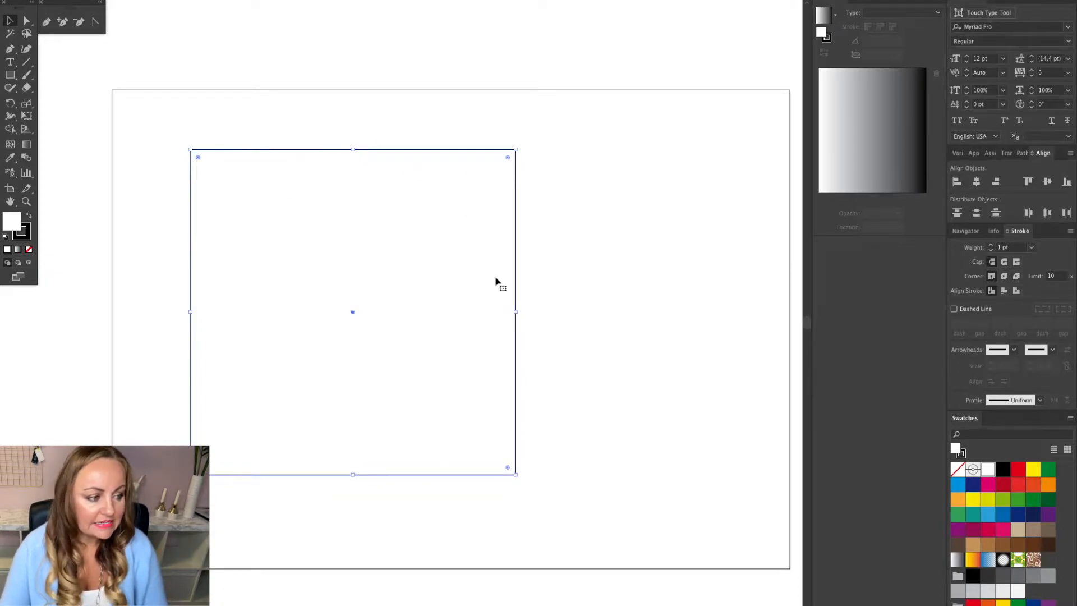
scroll(496, 280, left, 6)
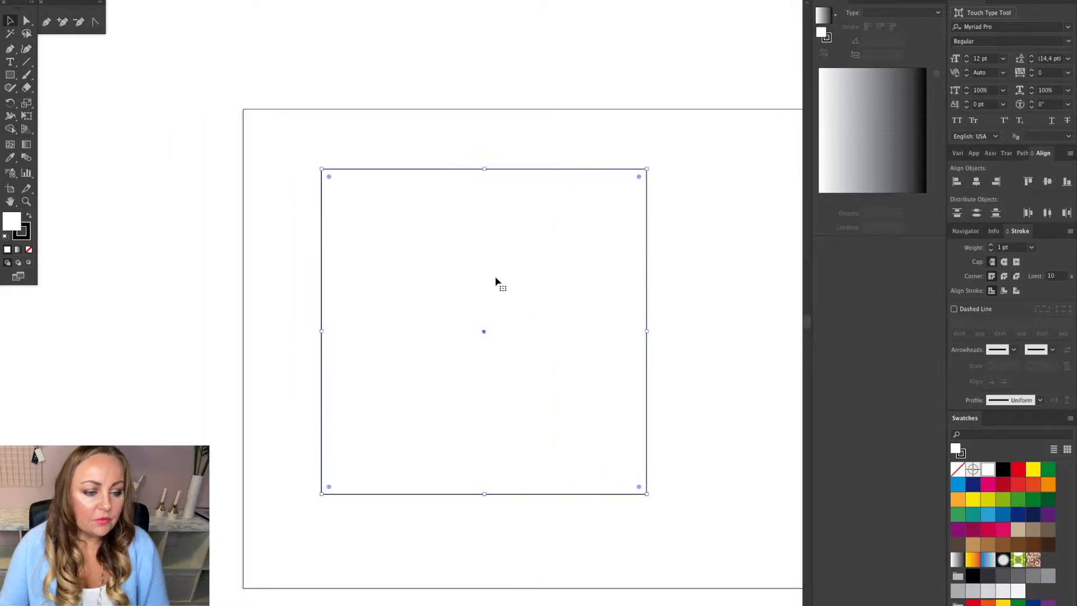
scroll(495, 280, down, 1)
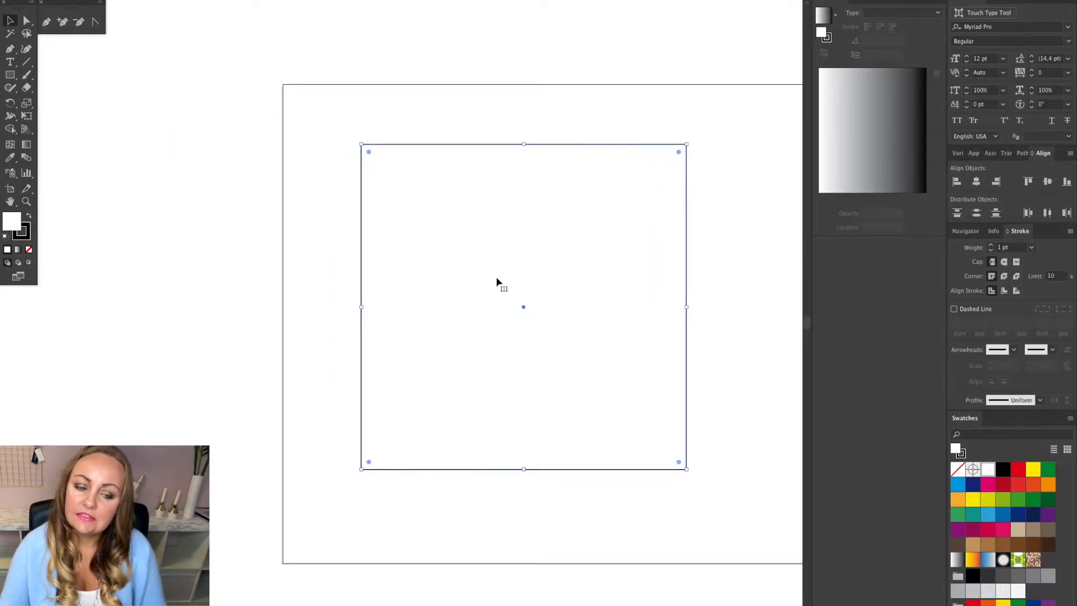
click(722, 268)
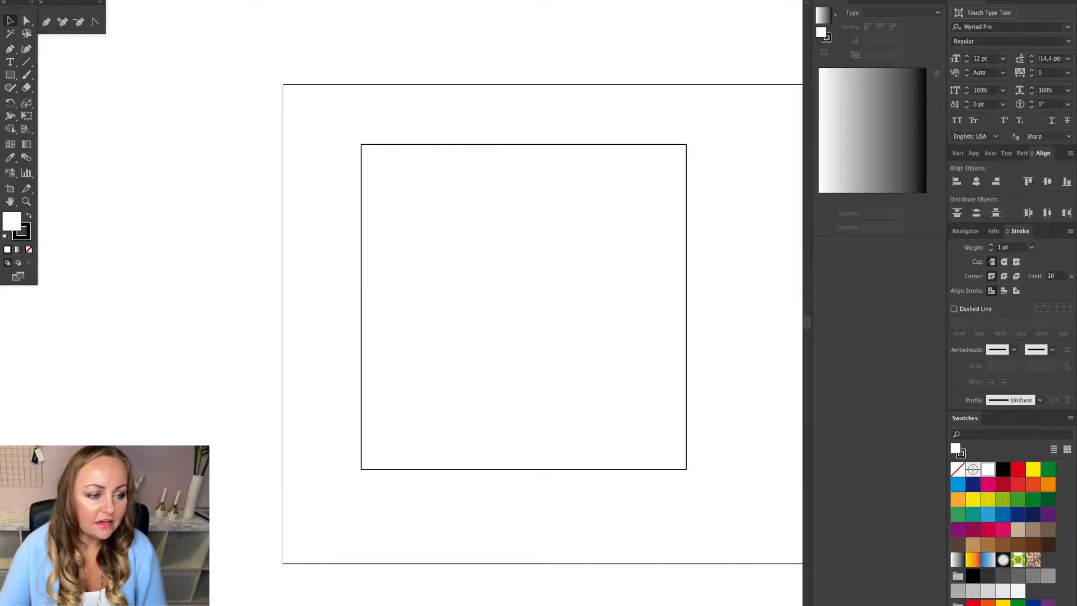
Open the Beach swatch library from the Nature swatch libraries.
click(294, 0)
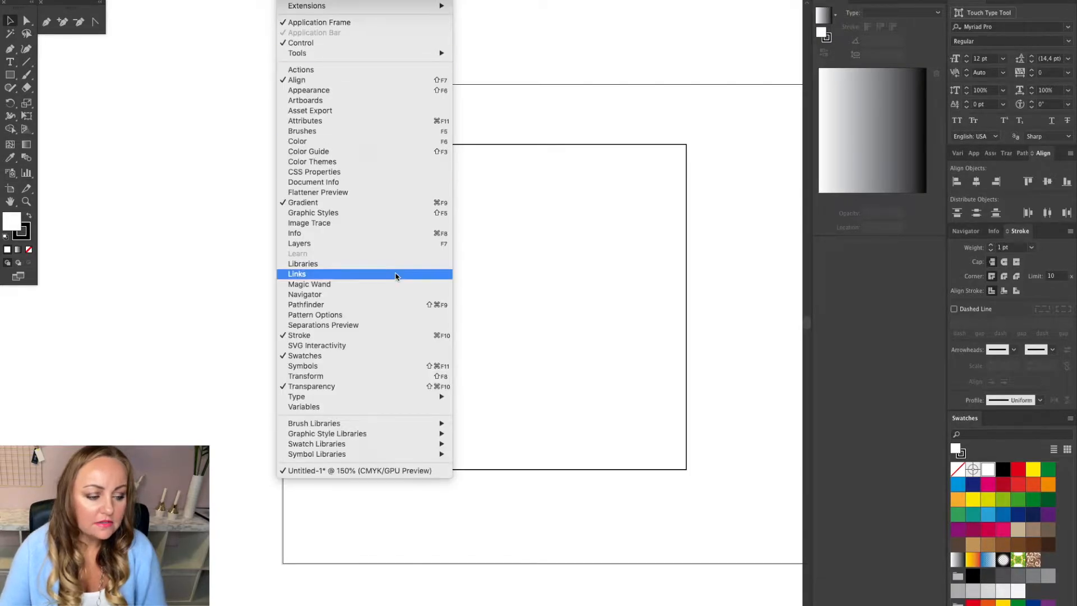
click(497, 474)
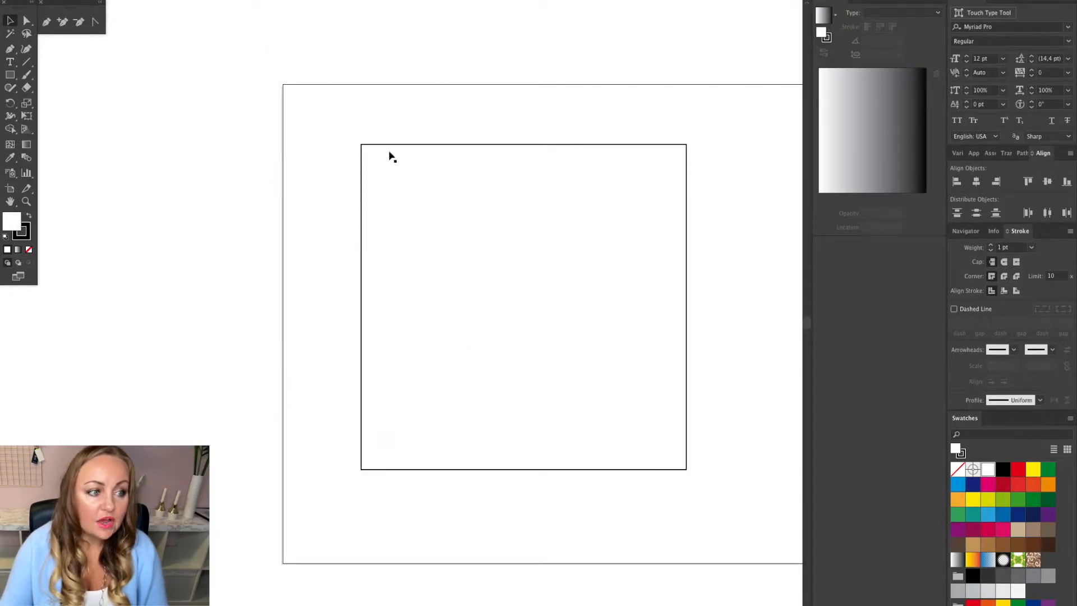
click(294, 0)
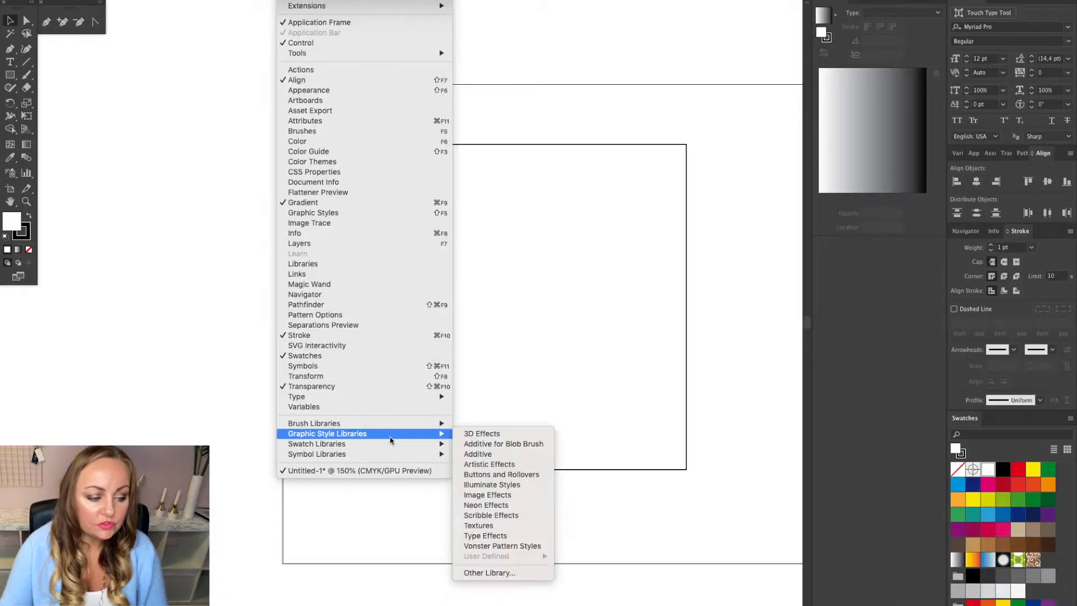
mouse_move(392, 444)
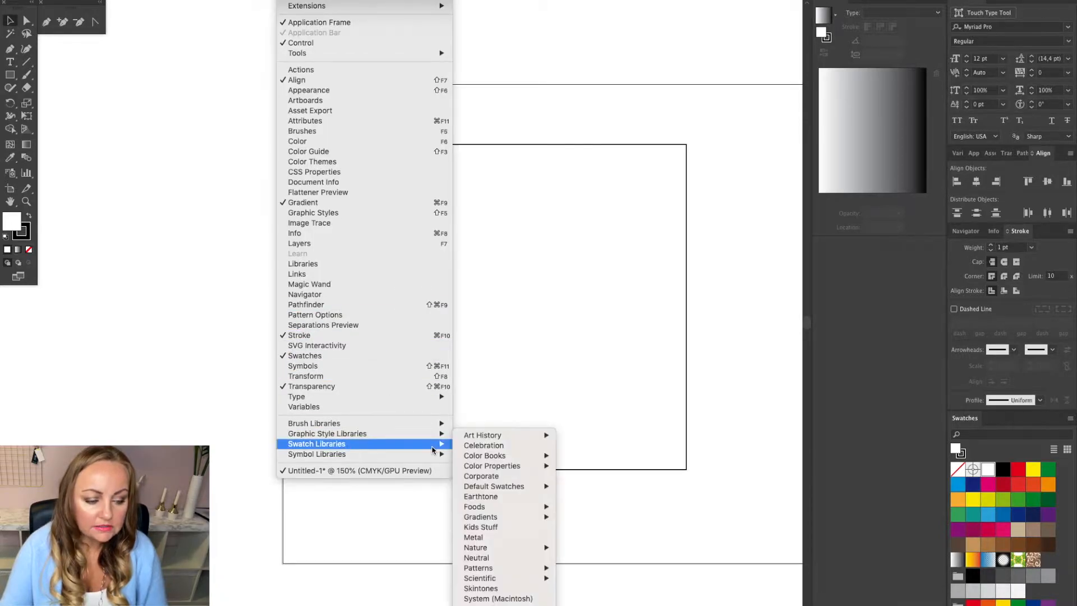
mouse_move(511, 547)
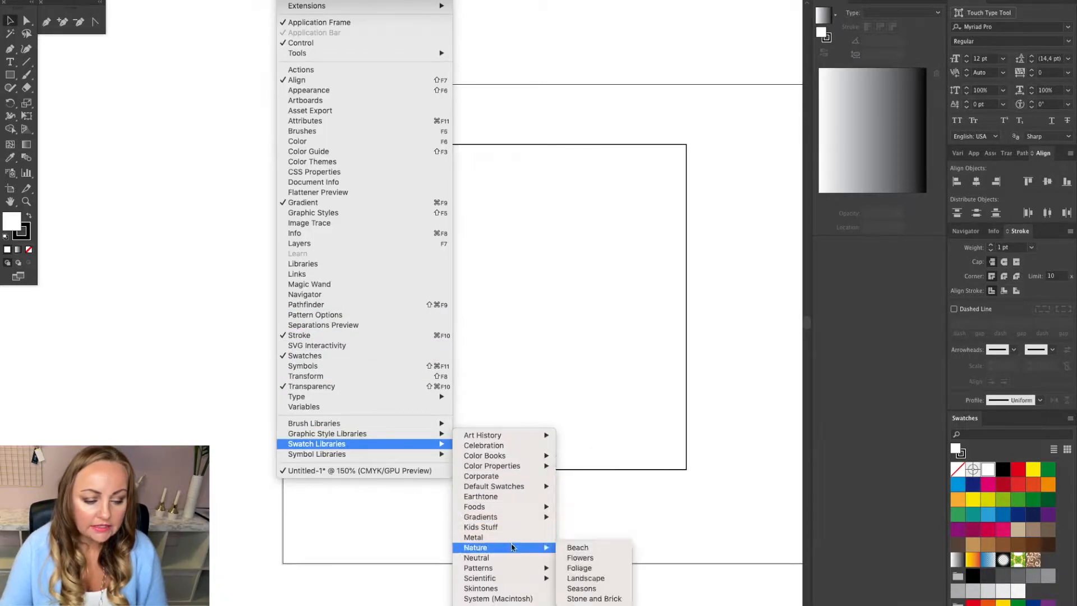
click(587, 550)
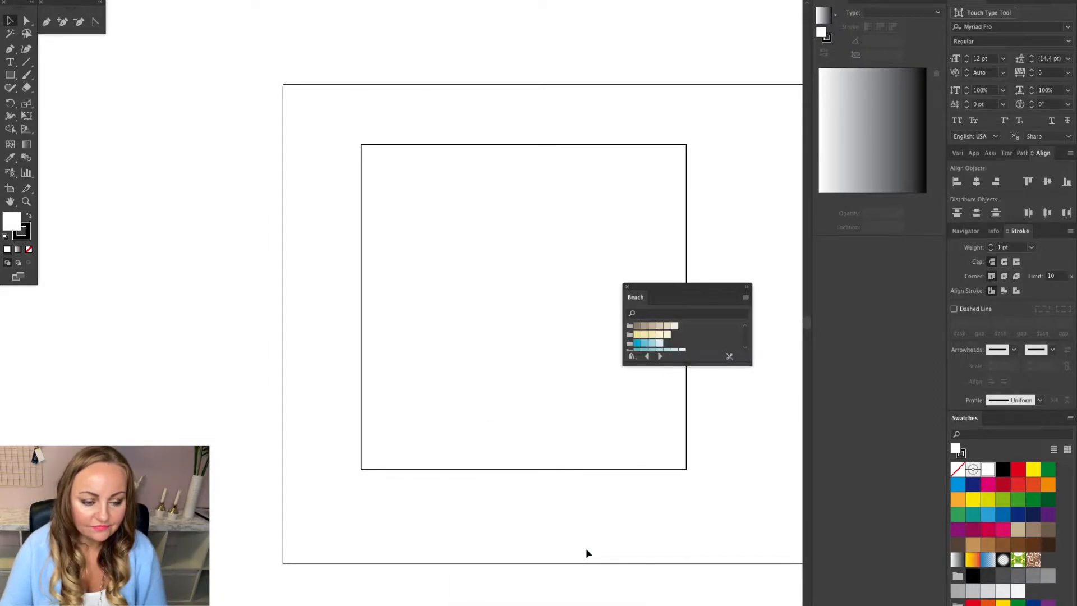
Switch the Beach swatch panel to Large Thumbnail View, enlarge it and move it beside the artboard.
drag(690, 292, 226, 92)
click(281, 99)
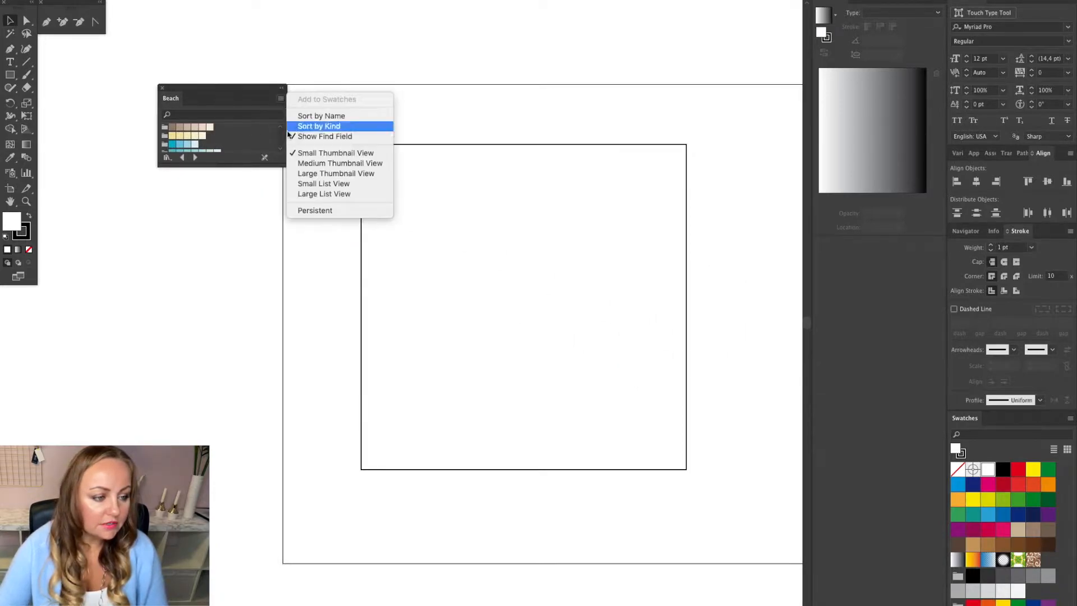
click(323, 174)
drag(285, 164, 319, 402)
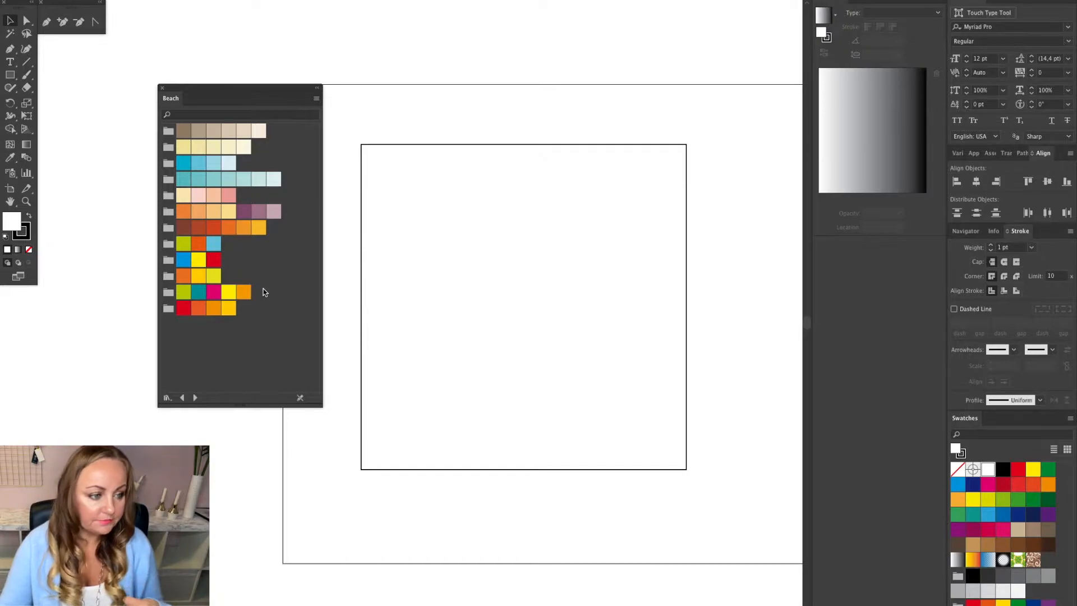
drag(236, 85, 159, 70)
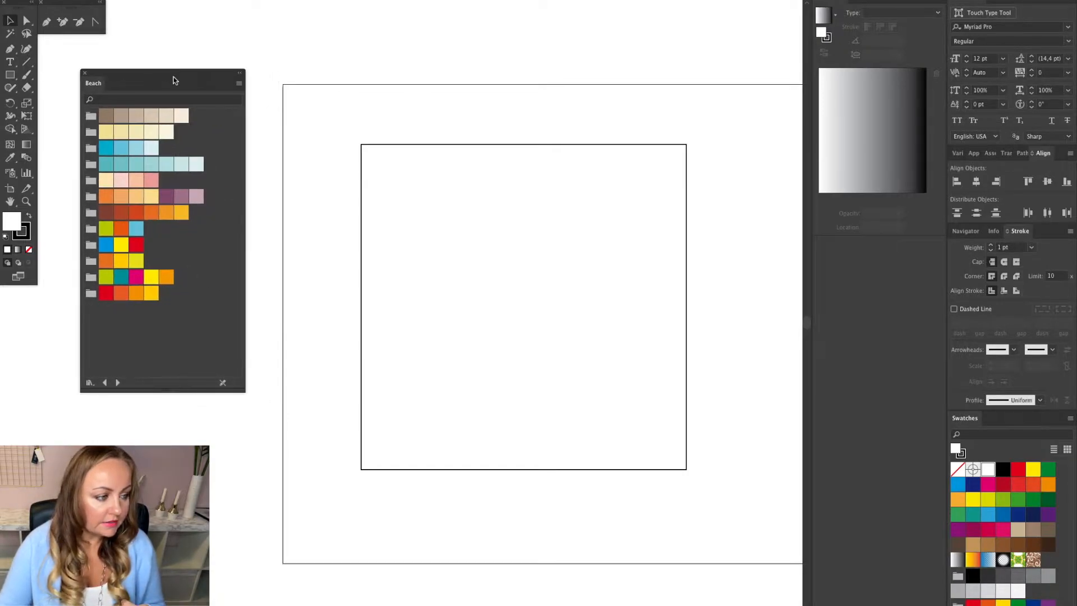
Fill the square with a light beige swatch from the Beach library.
click(10, 75)
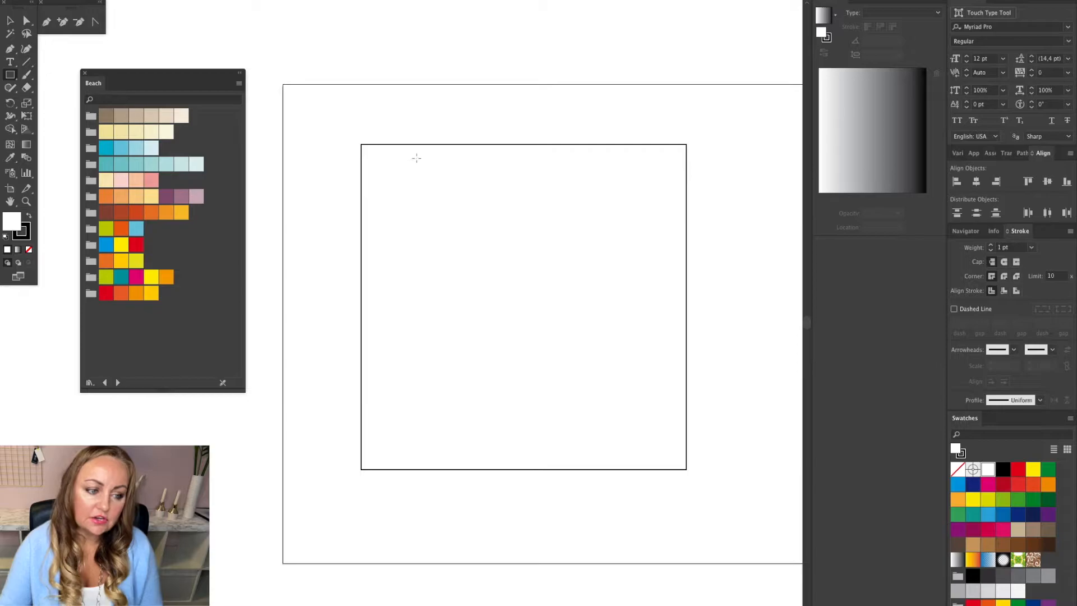
drag(343, 127, 423, 201)
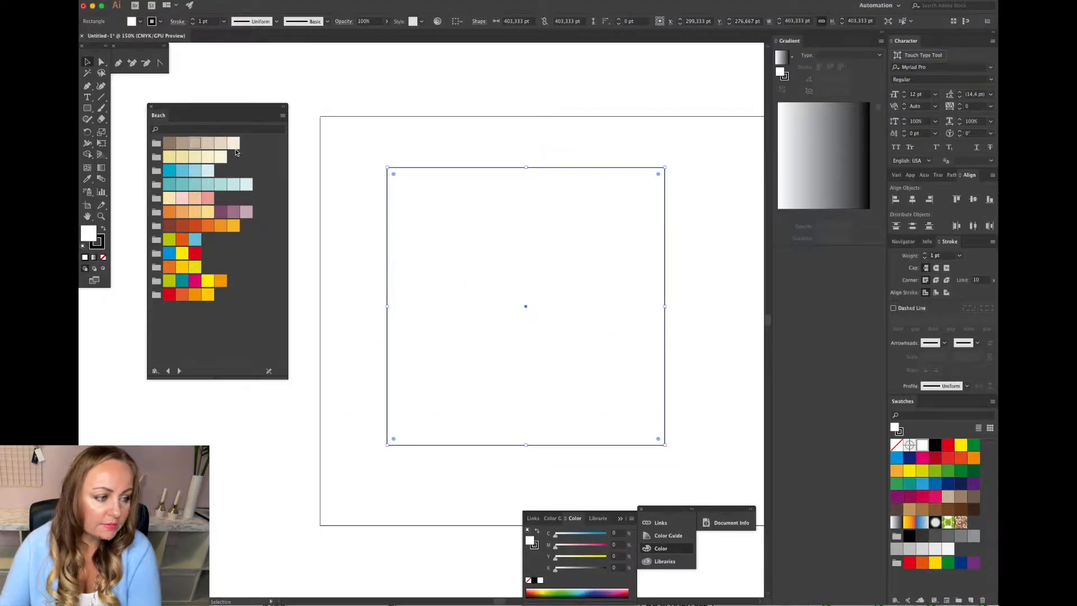
click(197, 144)
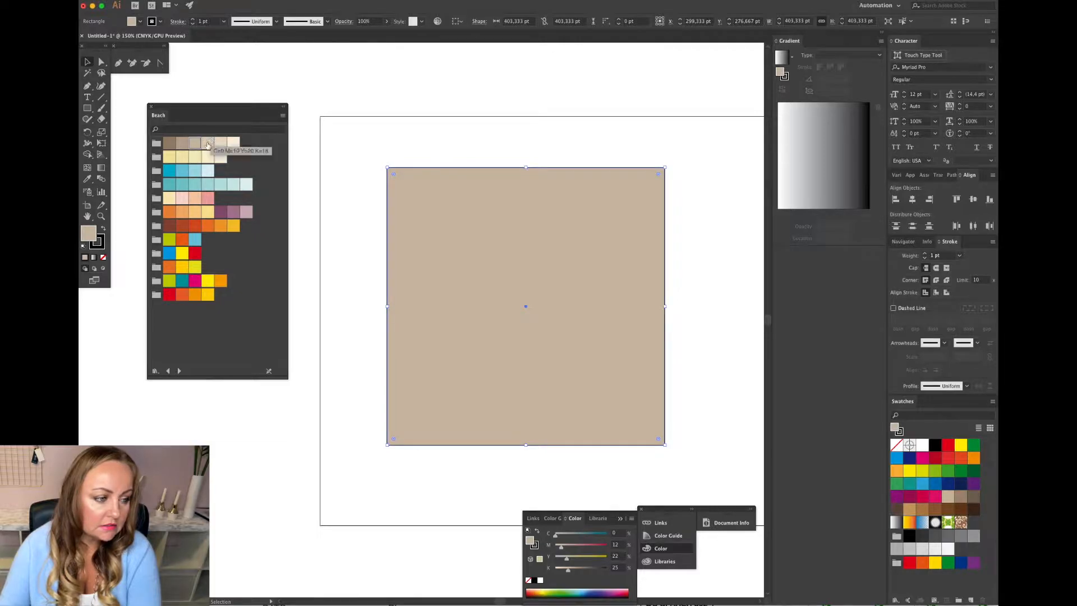
click(208, 145)
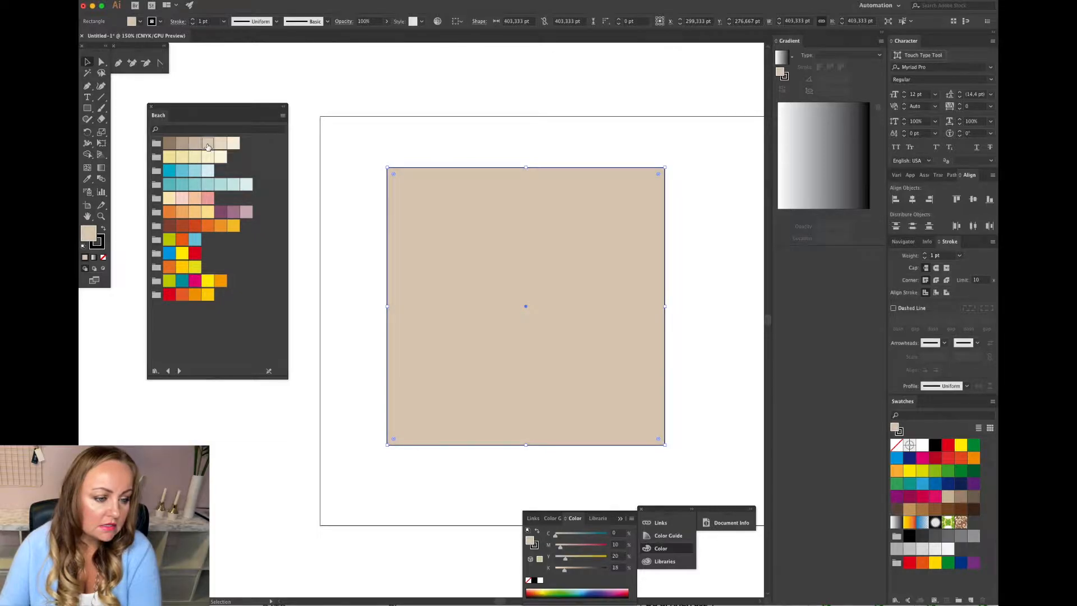
click(375, 166)
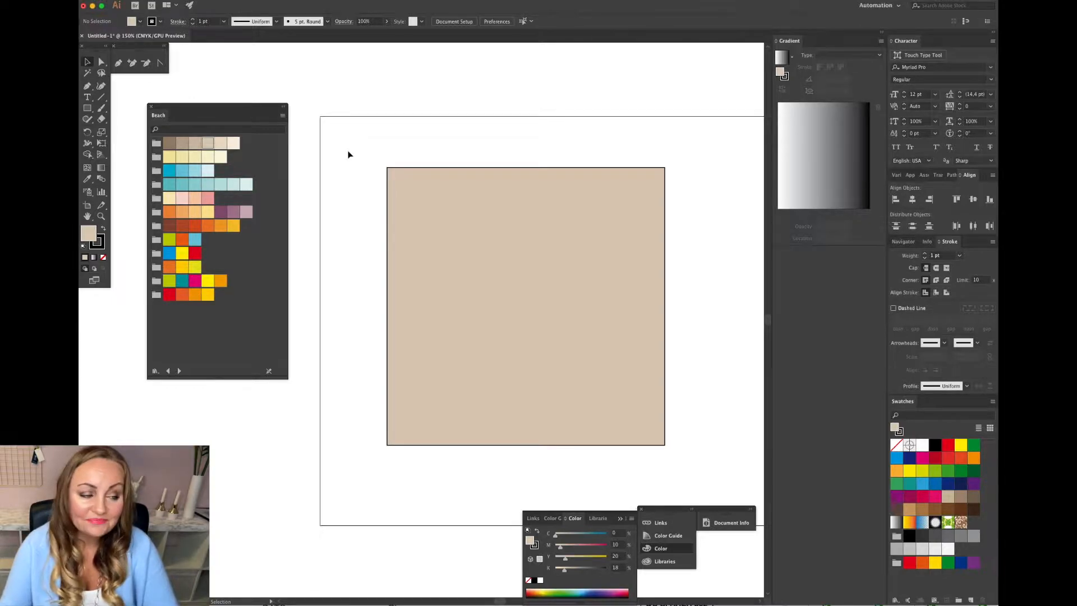
Draw a thin horizontal bar about 508 pt by 4 pt across the square, filled dark brown with no stroke.
click(87, 108)
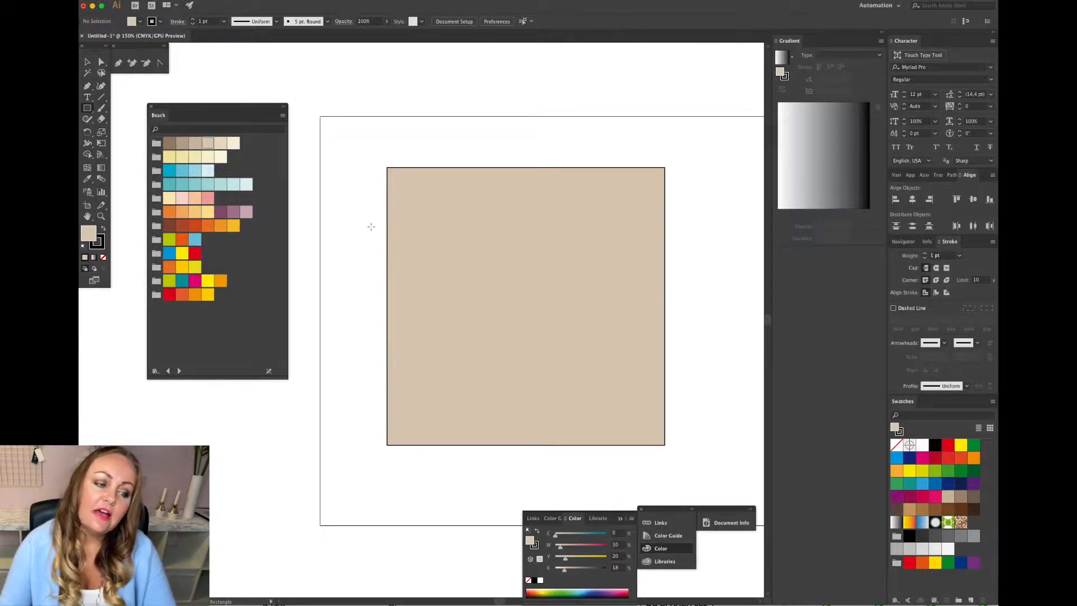
drag(360, 284, 711, 284)
click(87, 64)
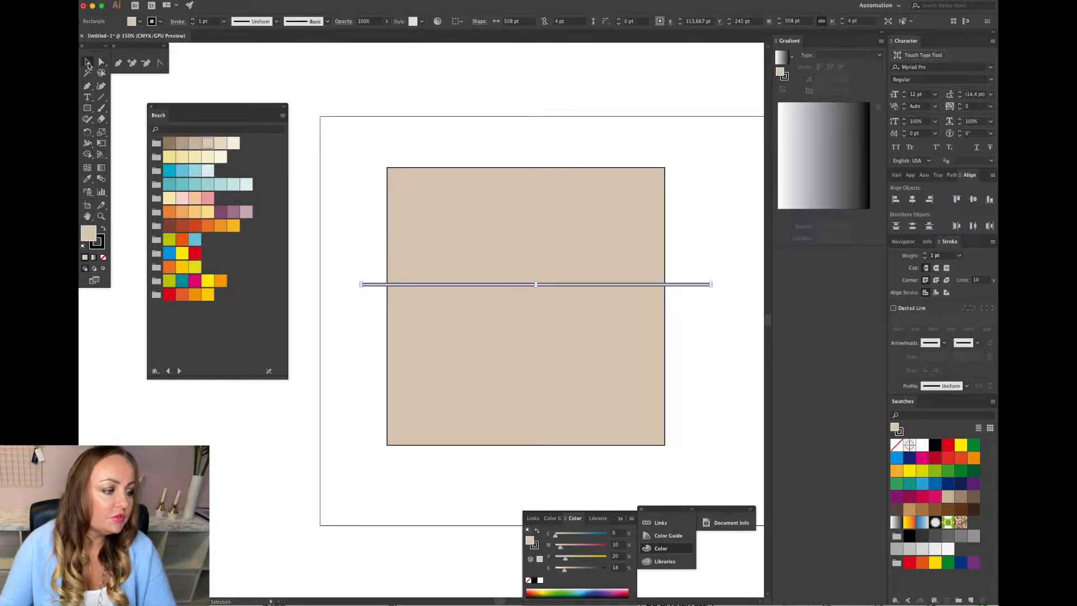
click(169, 143)
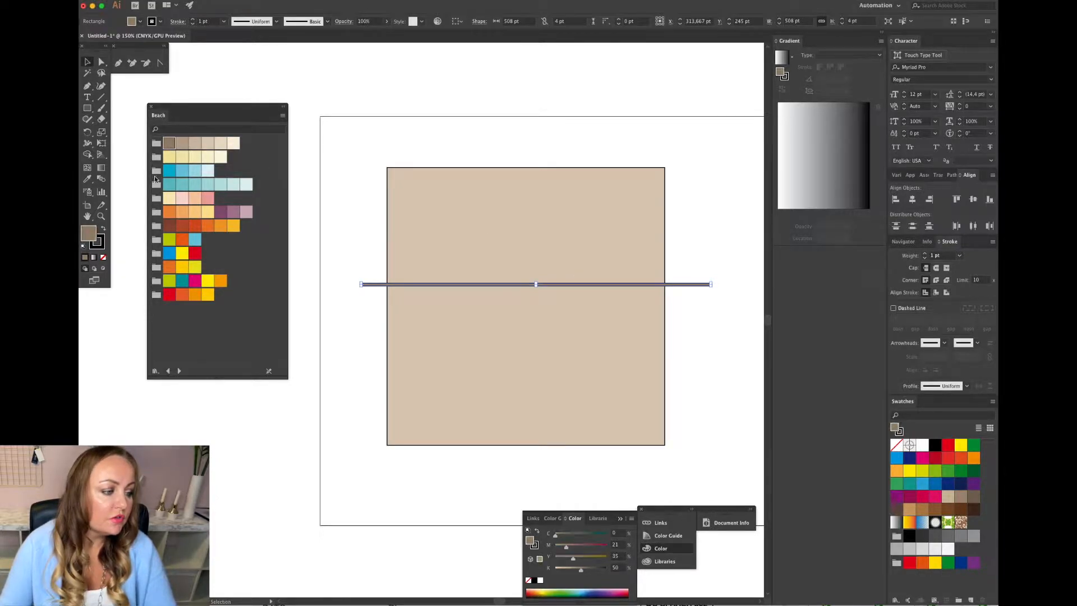
click(103, 257)
click(358, 249)
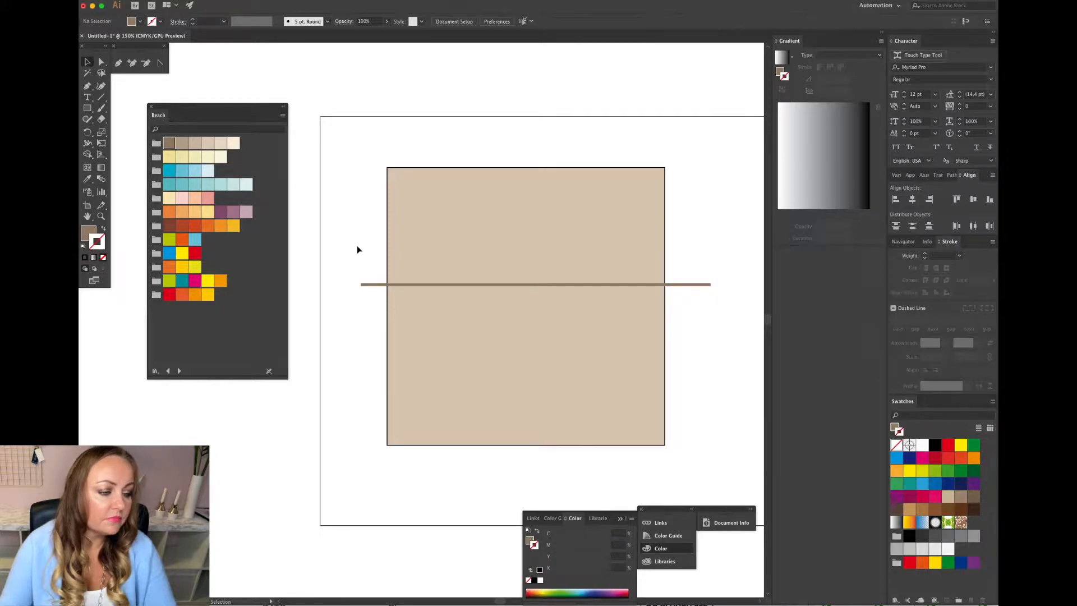
Duplicate the brown bar twice, stacking the copies just below it.
click(429, 285)
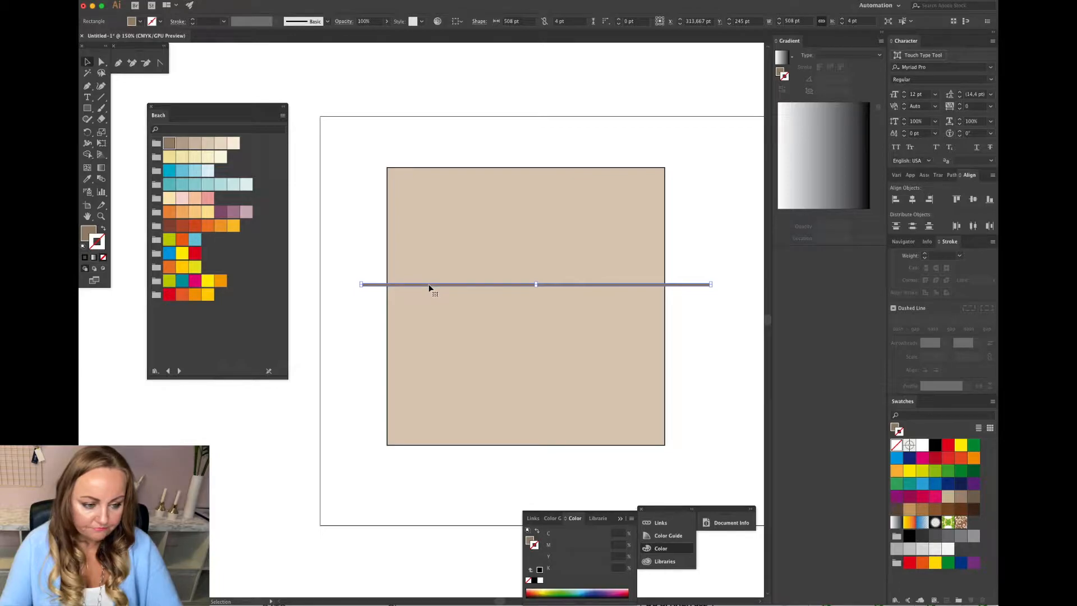
key(a)
key(v)
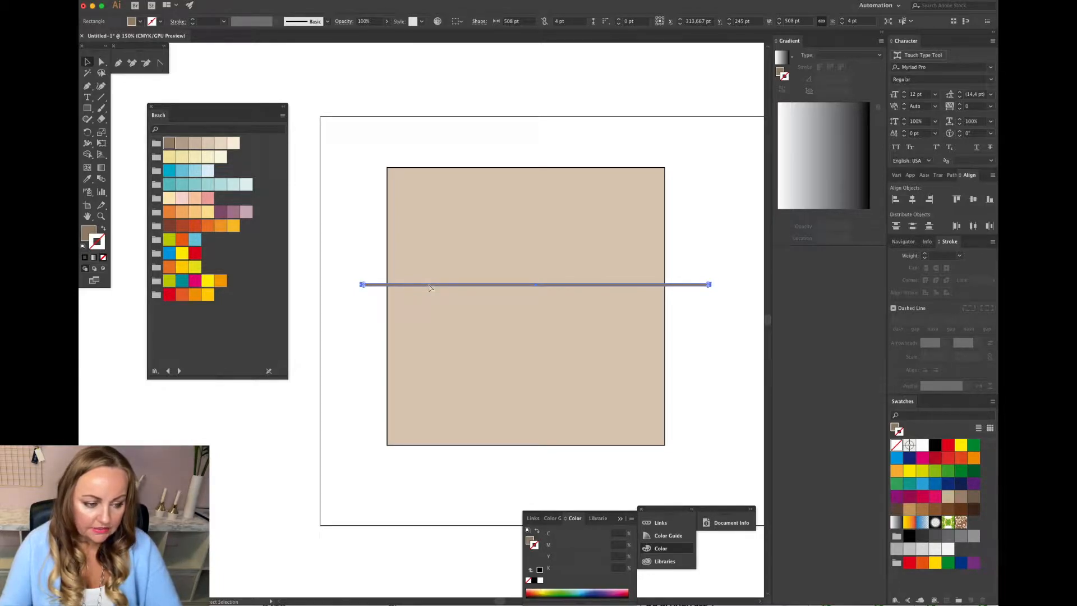
drag(429, 288, 428, 297)
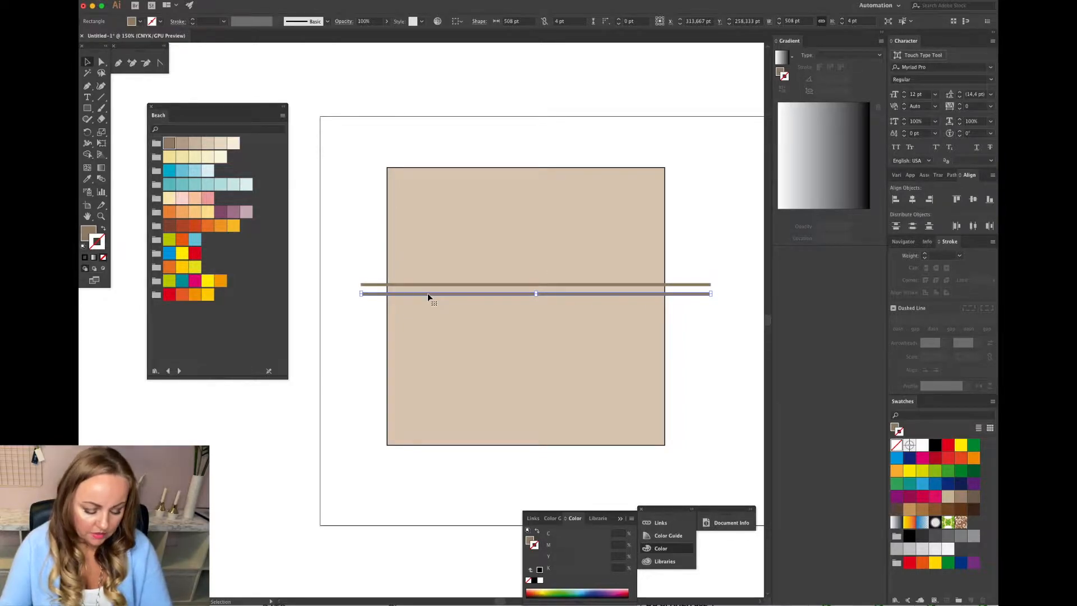
drag(429, 294, 429, 303)
click(378, 336)
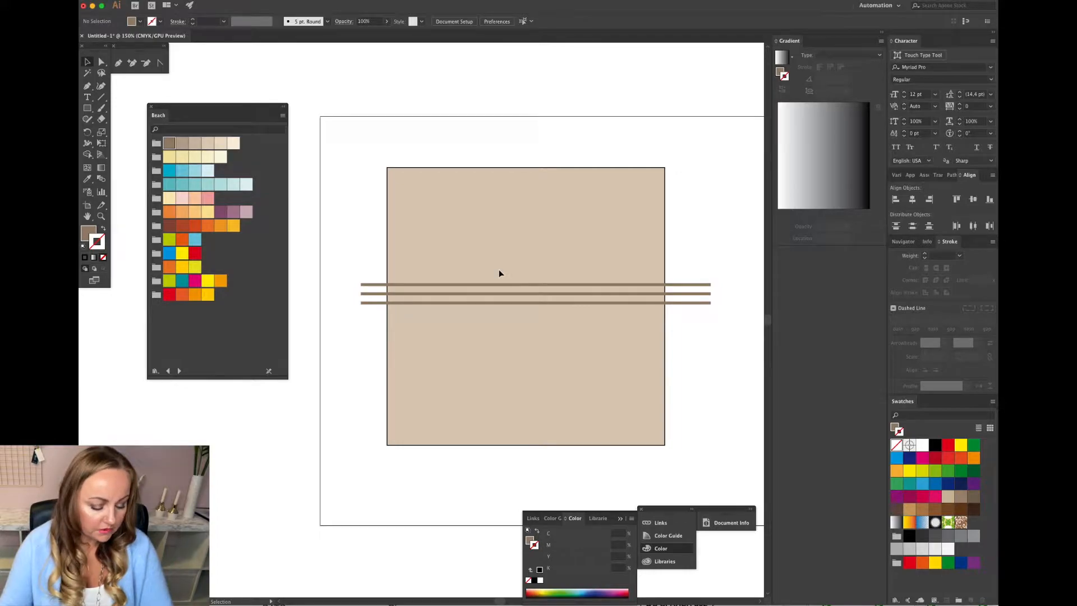
Duplicate a brown bar lower down the square and fill the copy with the cream swatch, no stroke.
click(504, 293)
drag(509, 297, 504, 368)
click(234, 143)
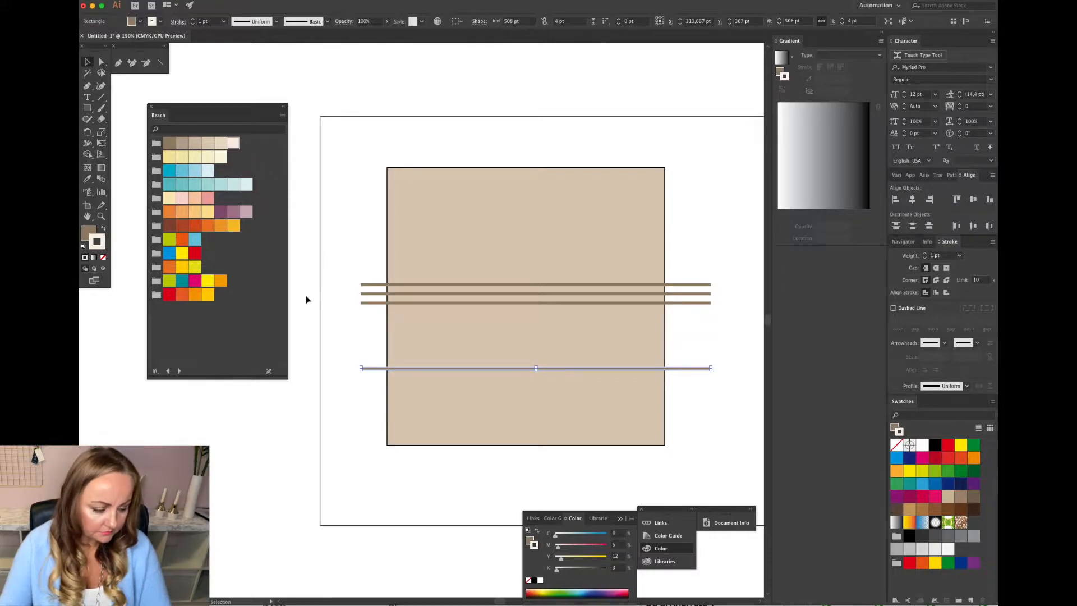
key(slash)
click(87, 231)
click(233, 143)
click(357, 342)
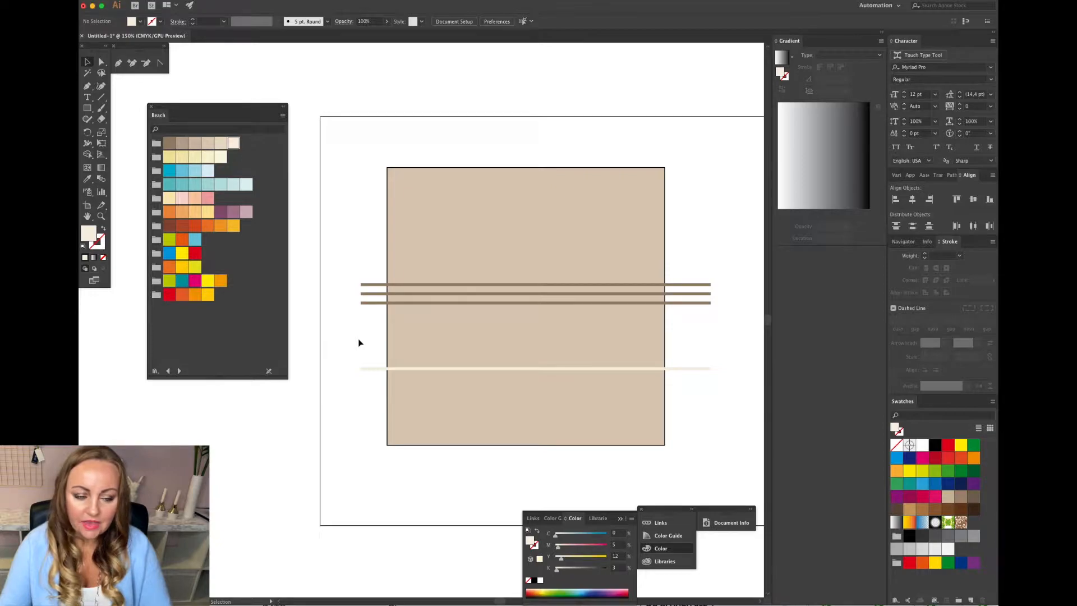
Duplicate the cream bar and place the copy above the brown bars.
click(373, 369)
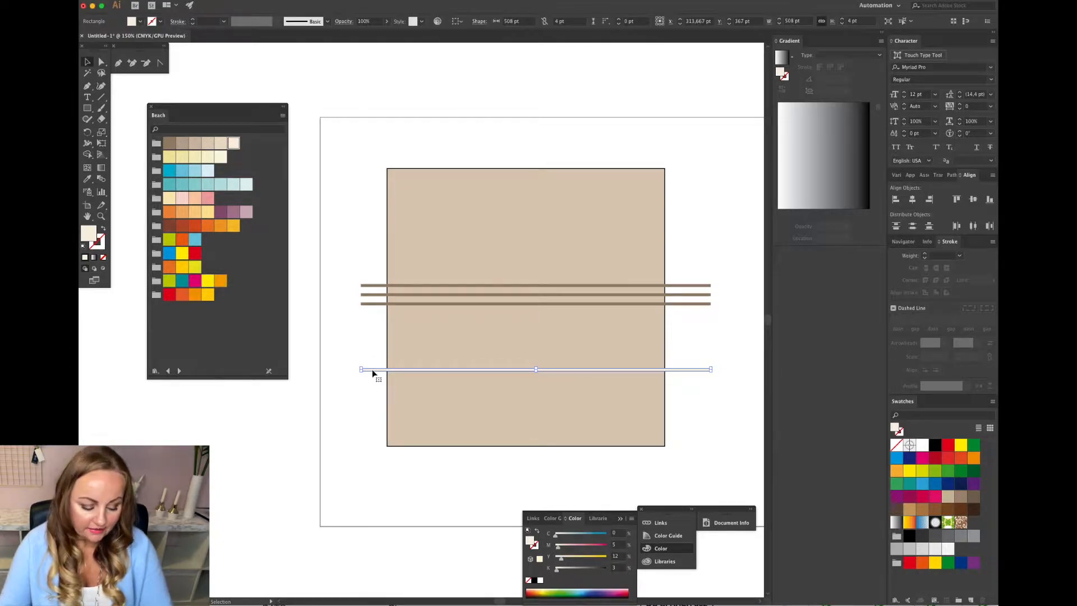
drag(444, 370, 438, 228)
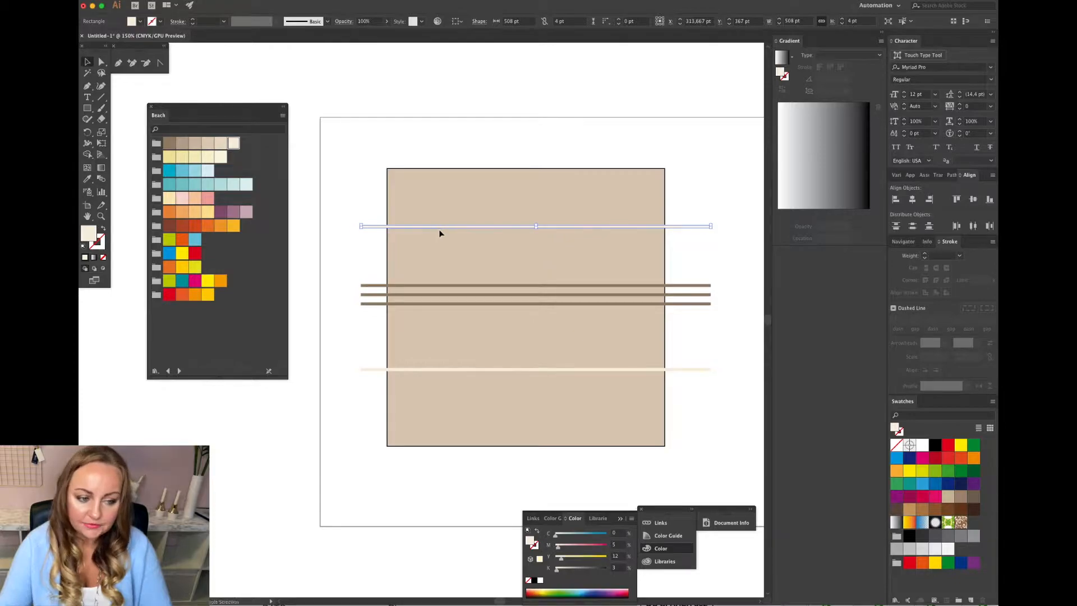
click(714, 344)
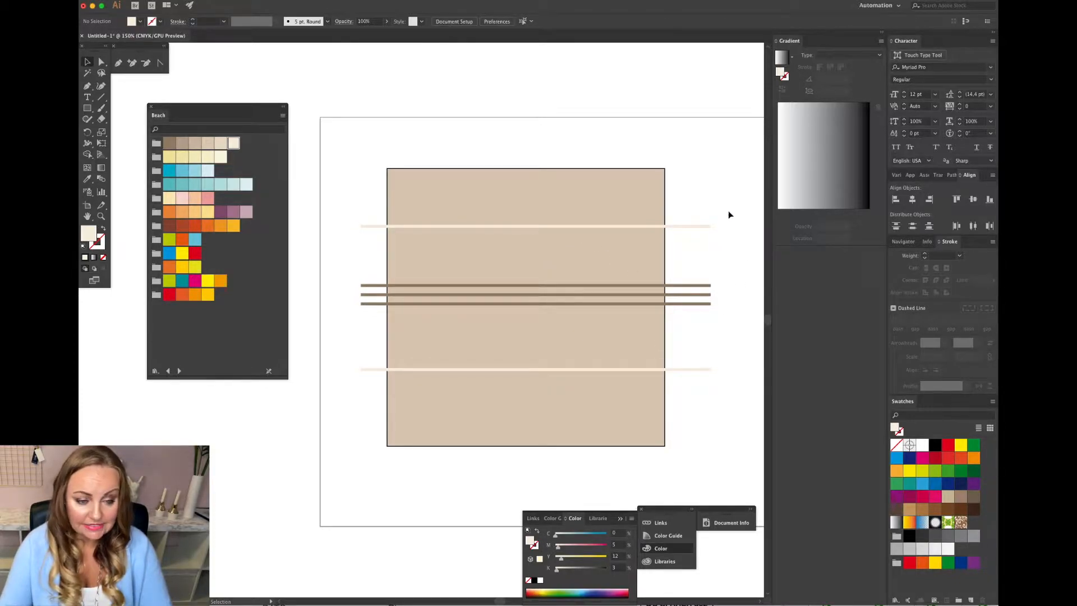
Nudge the lower cream bar slightly downward on the square.
drag(728, 205, 687, 382)
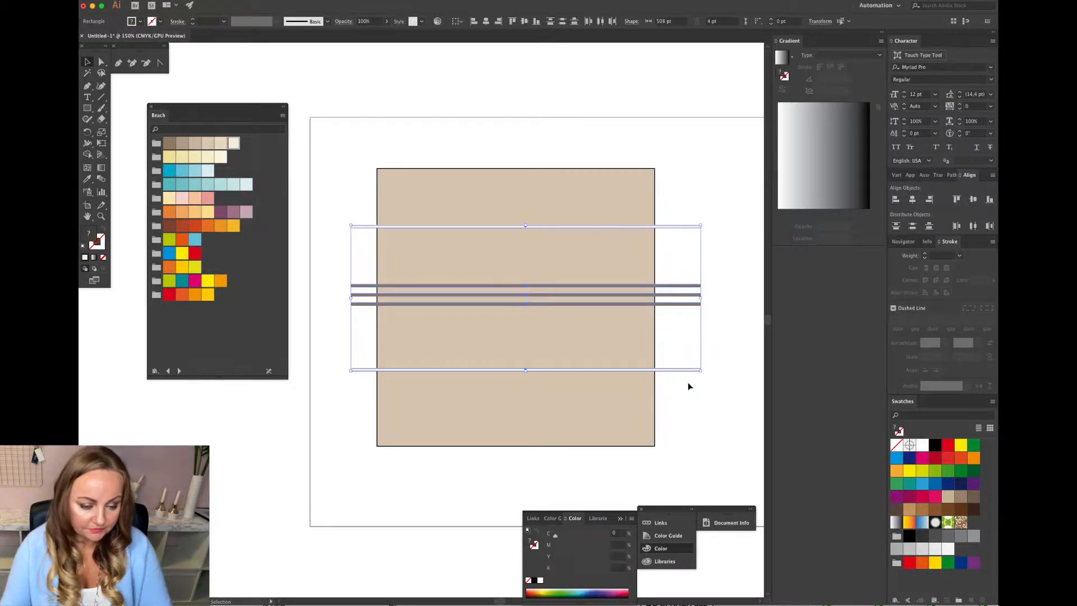
click(704, 399)
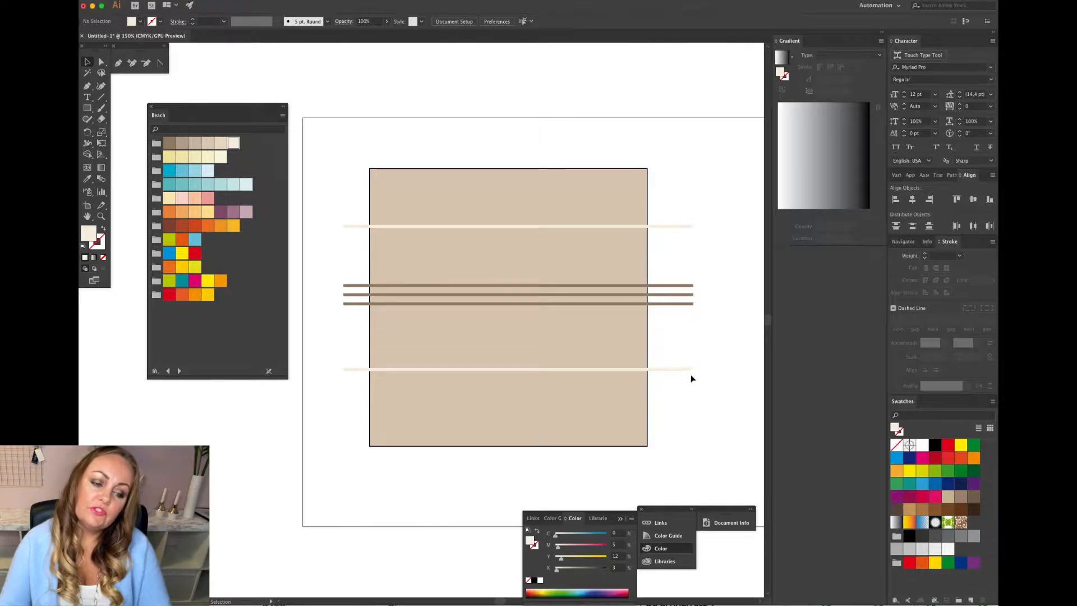
drag(691, 371, 692, 378)
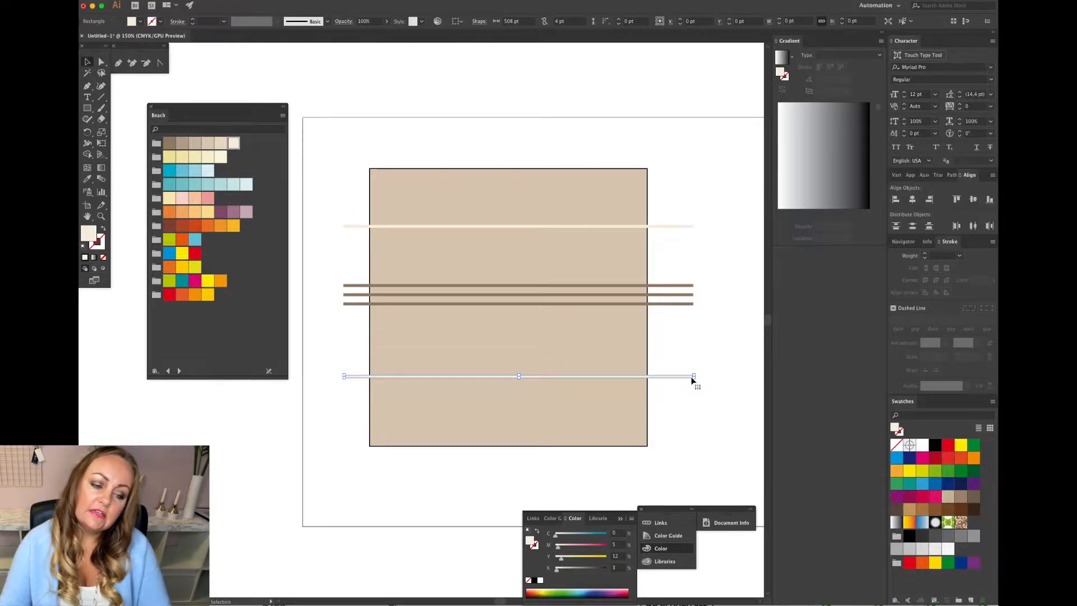
click(695, 349)
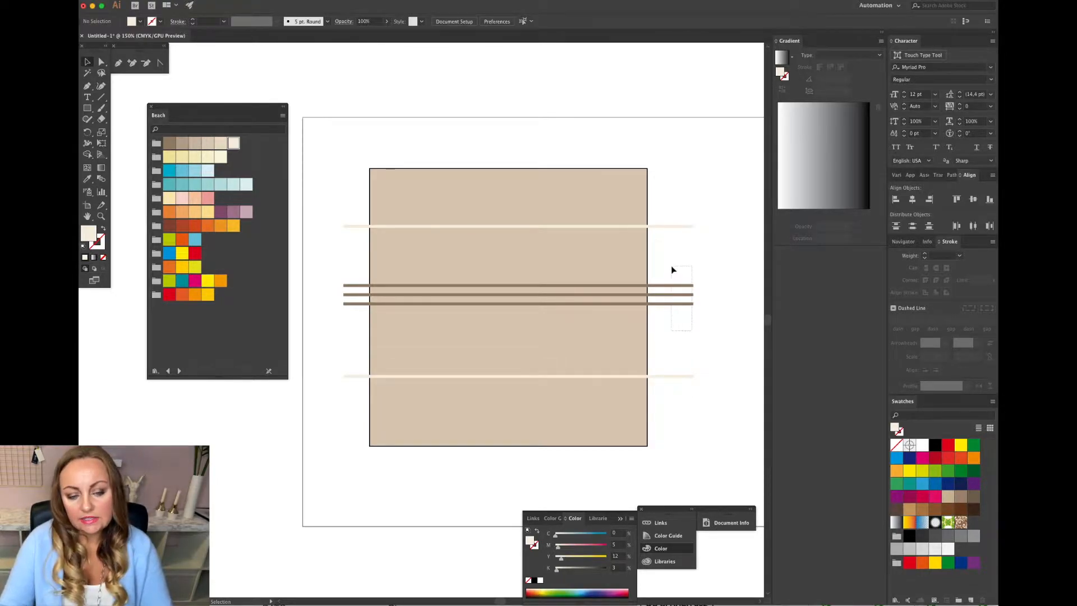
Group the three brown bars and unlock all locked objects, including the background square.
click(680, 285)
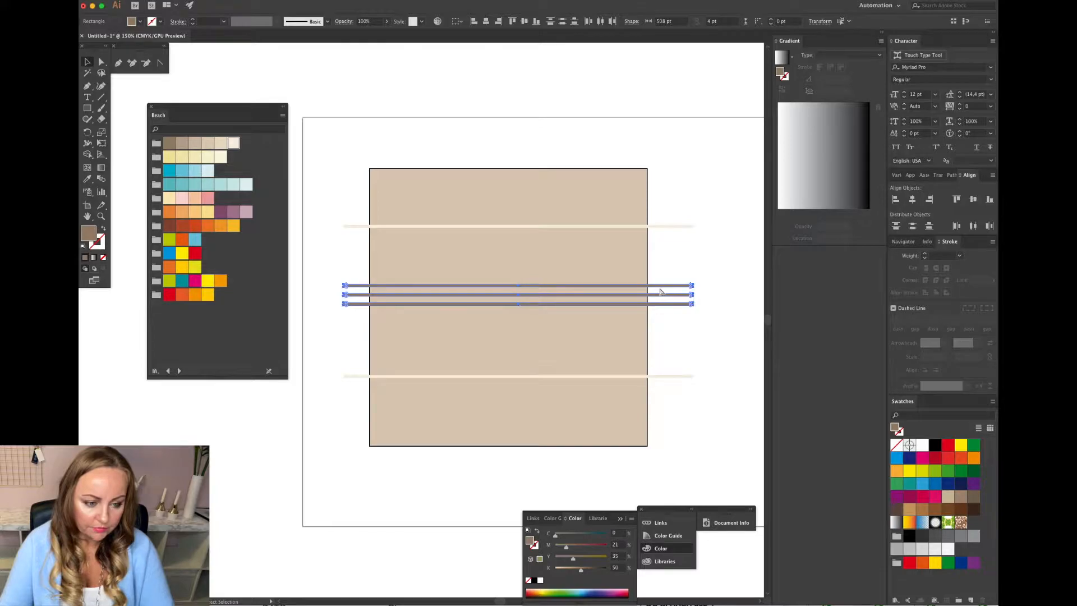
key(super+g)
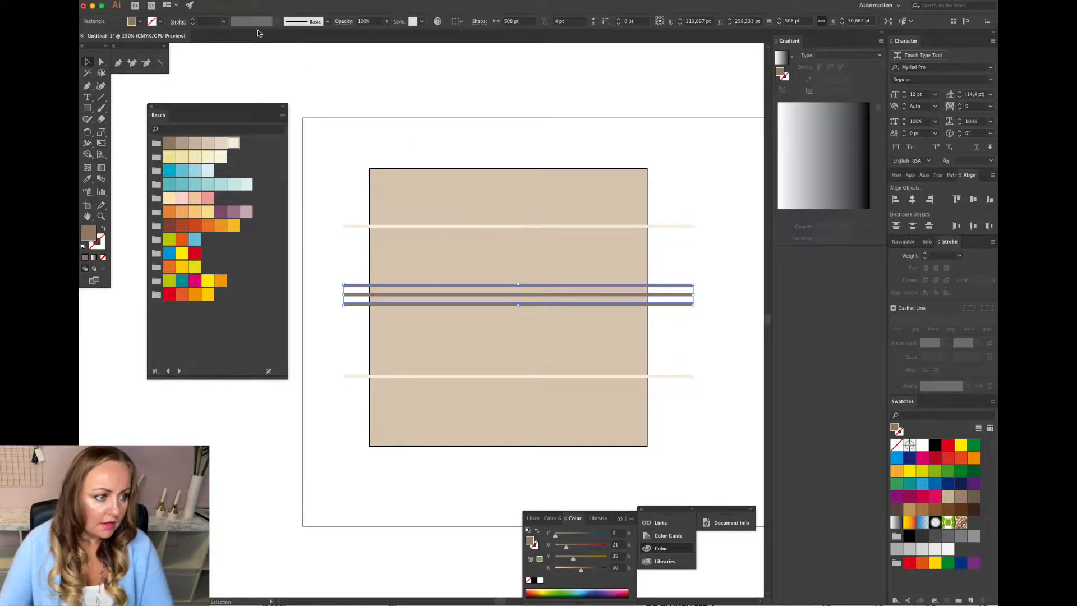
click(203, 1)
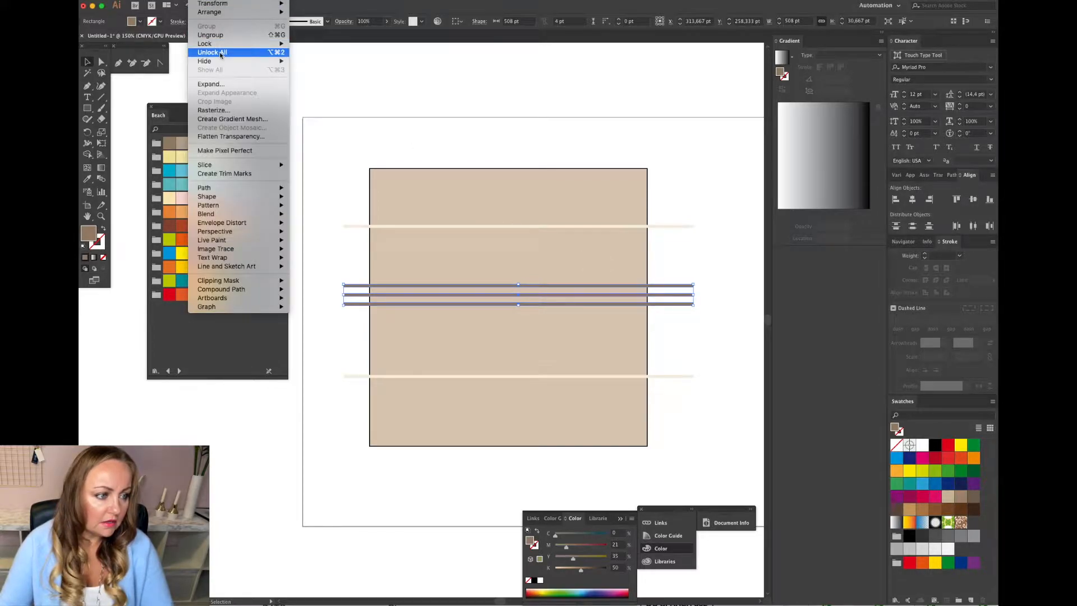
click(221, 53)
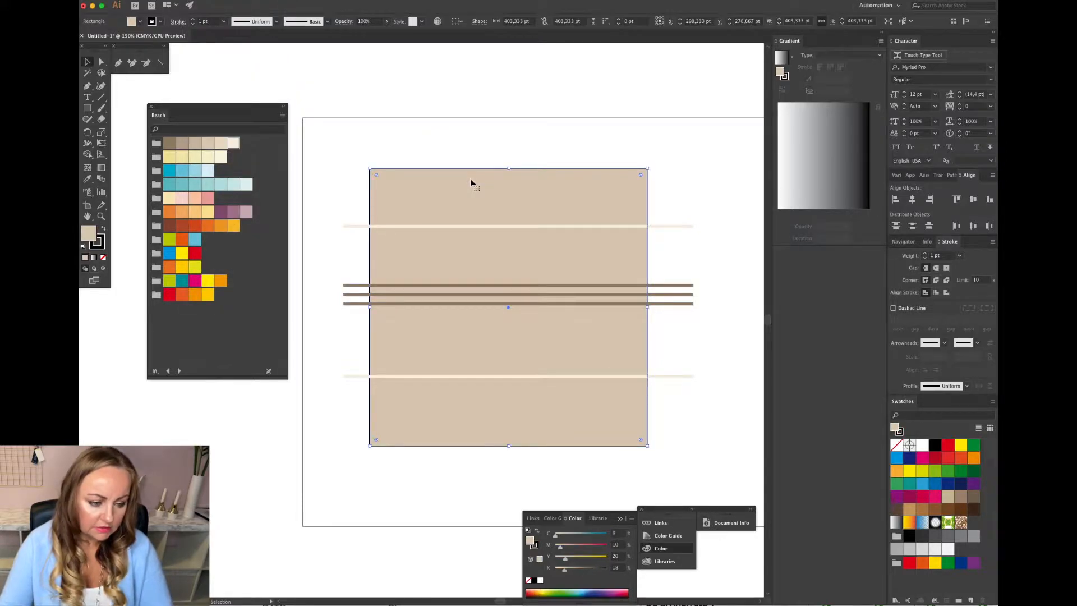
Align the brown bar group vertically centred on the background square.
shift+click(528, 294)
scroll(528, 294, up, 2)
scroll(528, 294, right, 2)
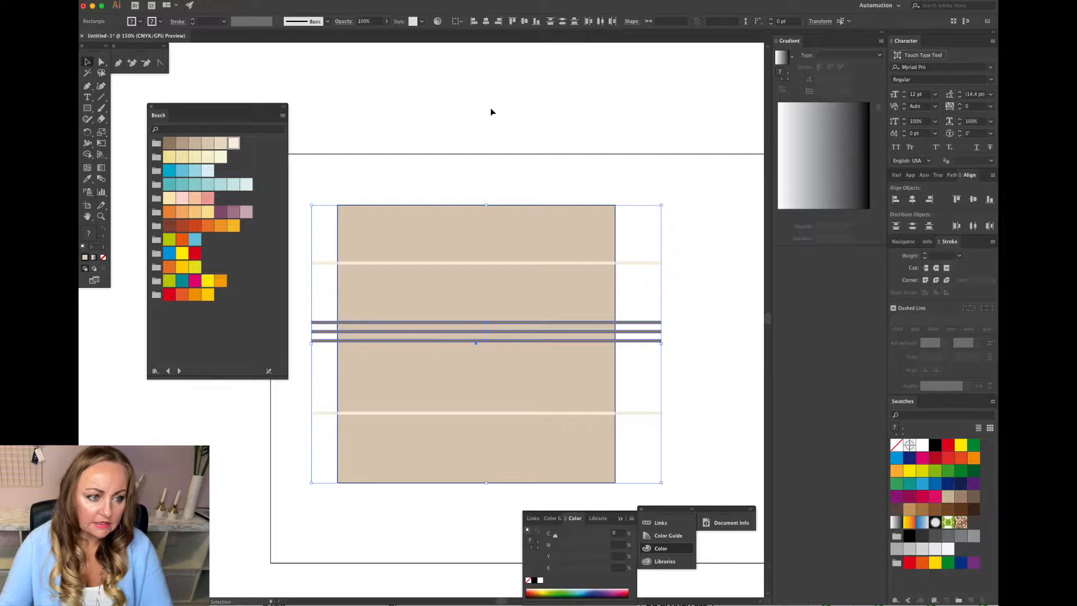
click(528, 22)
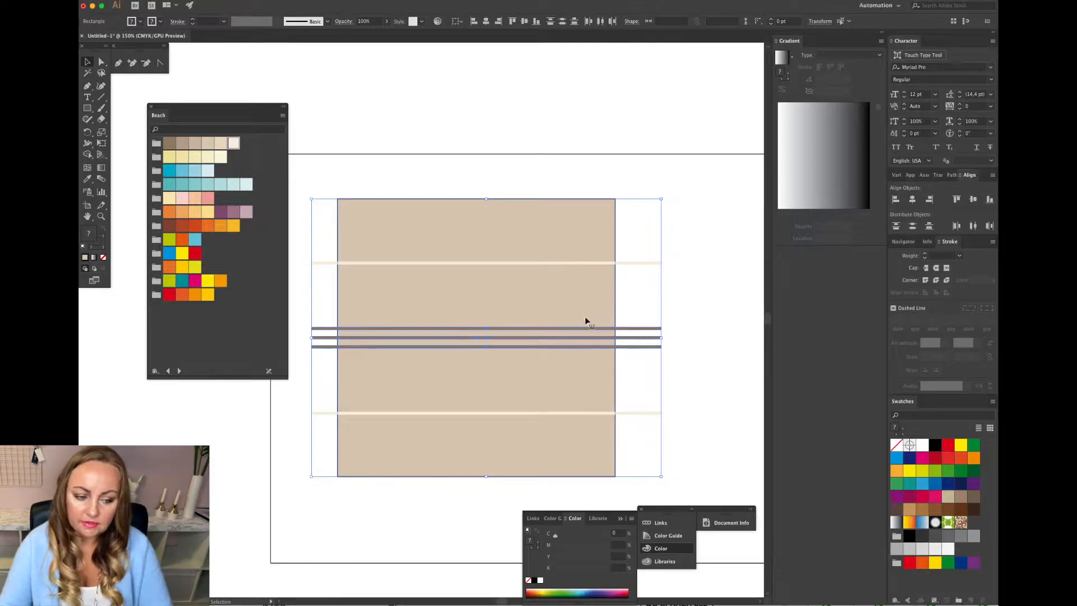
click(695, 317)
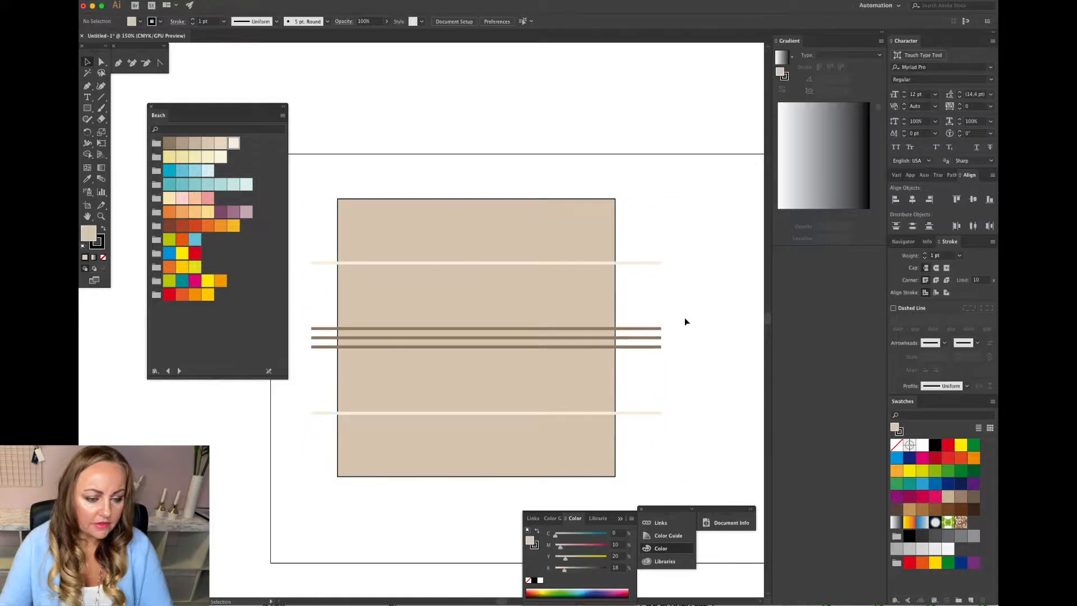
Paste a copy of the brown bar group, rotate it vertical, and place it across the square's centre.
click(643, 333)
key(a)
key(super+v)
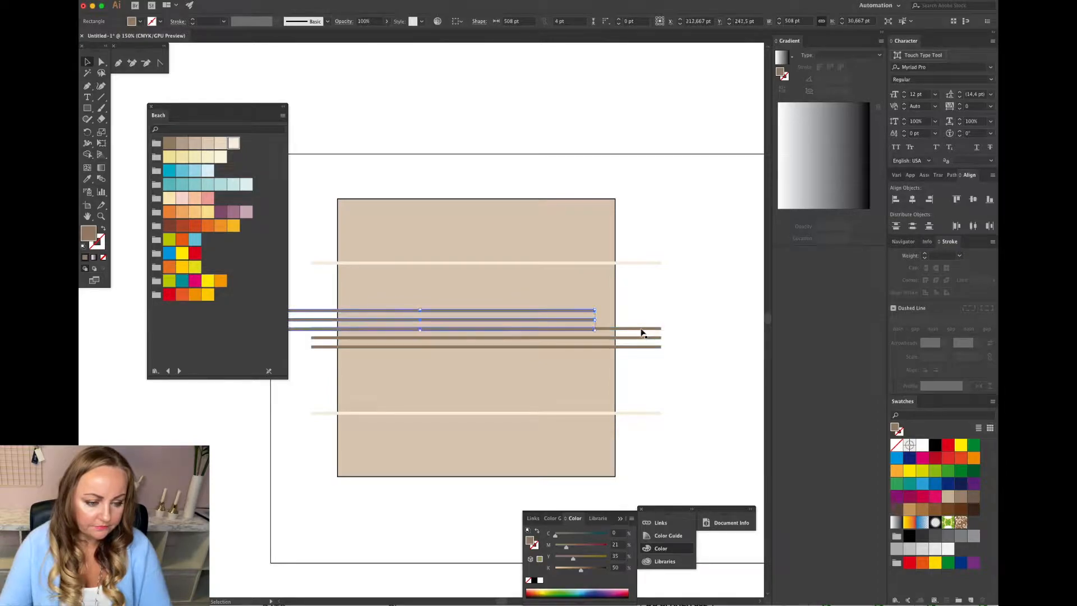
mouse_move(584, 313)
mouse_down()
mouse_move(599, 282)
mouse_move(516, 438)
mouse_move(415, 402)
mouse_up()
drag(436, 324, 472, 377)
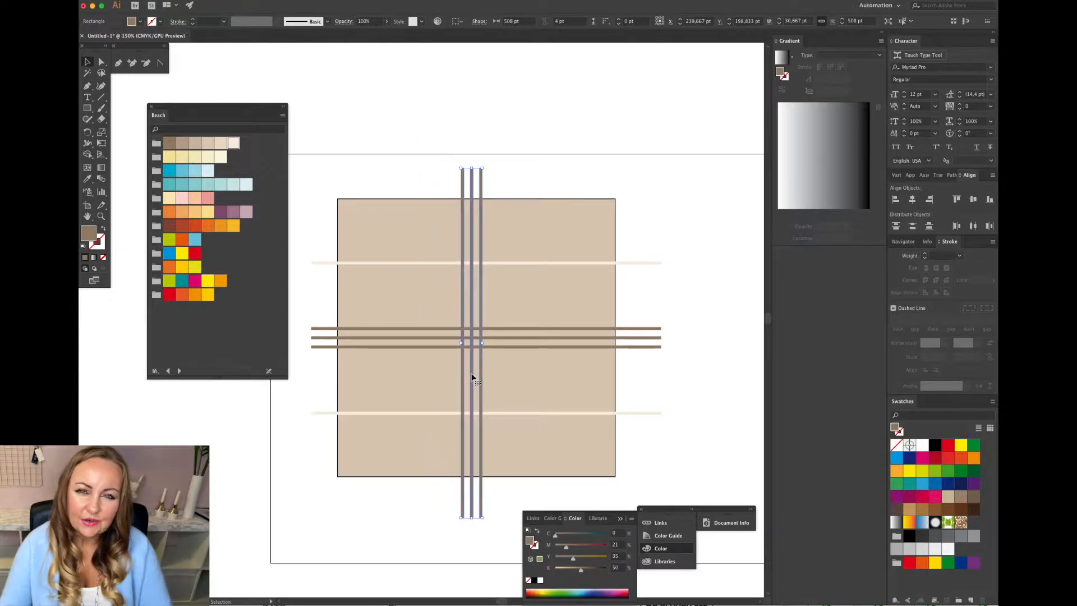
Try rotating the horizontal brown bar group.
click(650, 342)
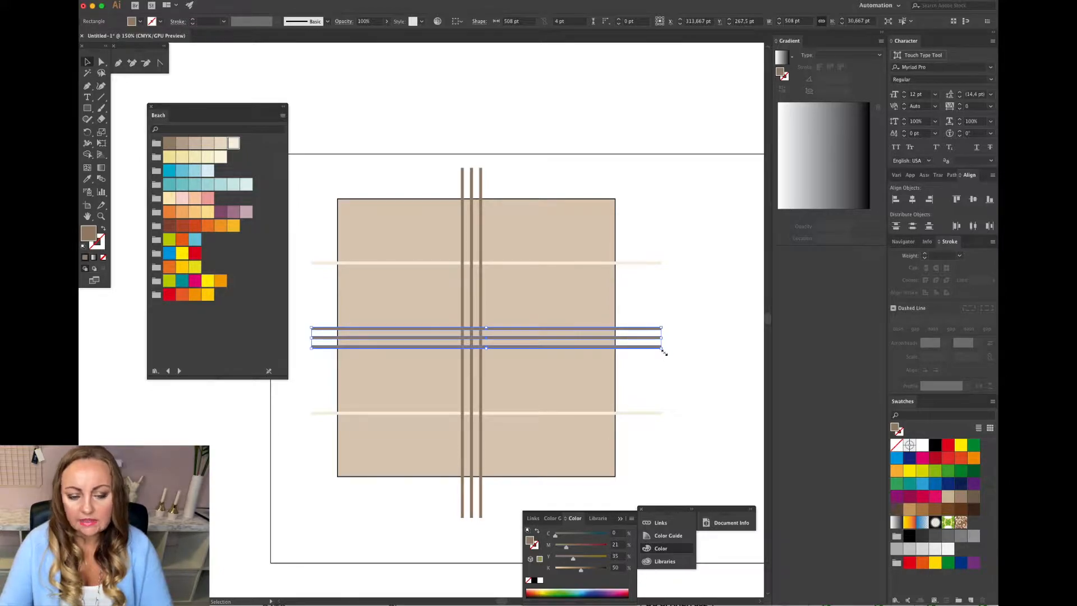
drag(664, 351, 696, 375)
key(ctrl+z)
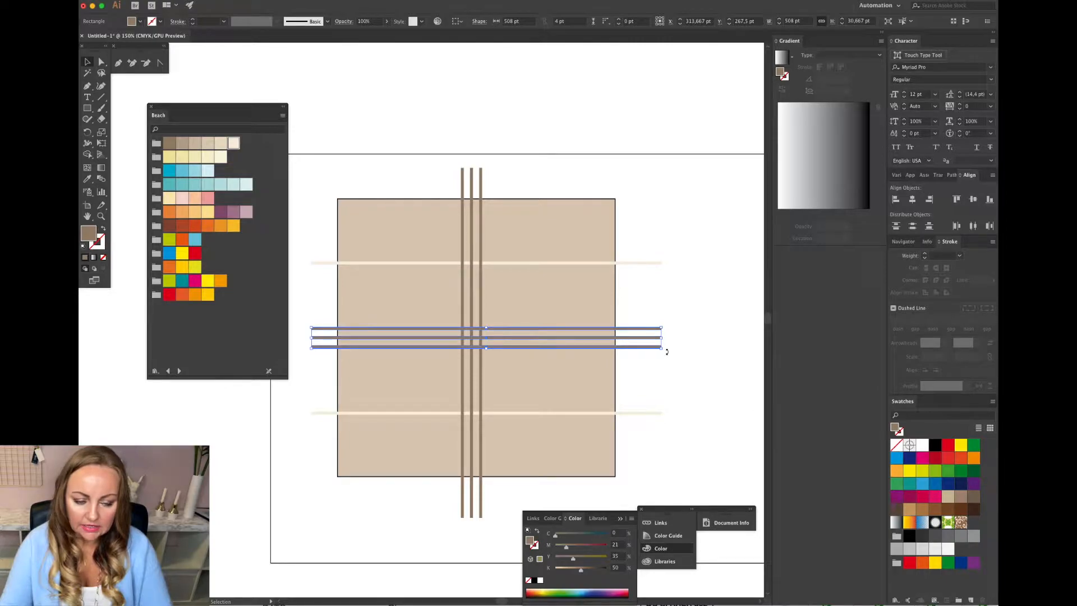
drag(666, 351, 673, 296)
drag(668, 352, 634, 227)
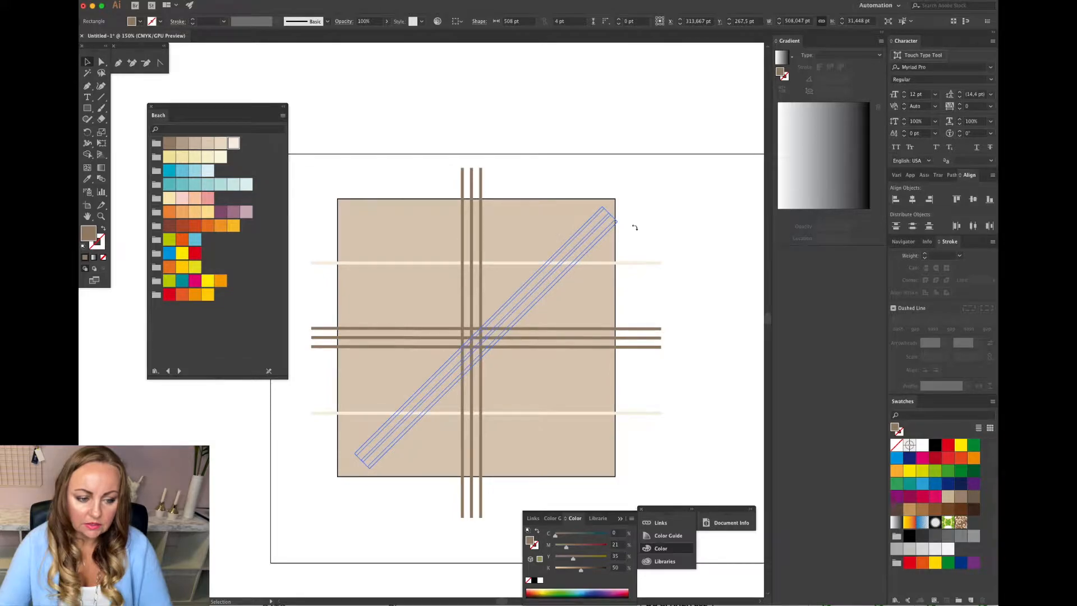
drag(635, 227, 632, 322)
scroll(633, 323, up, 3)
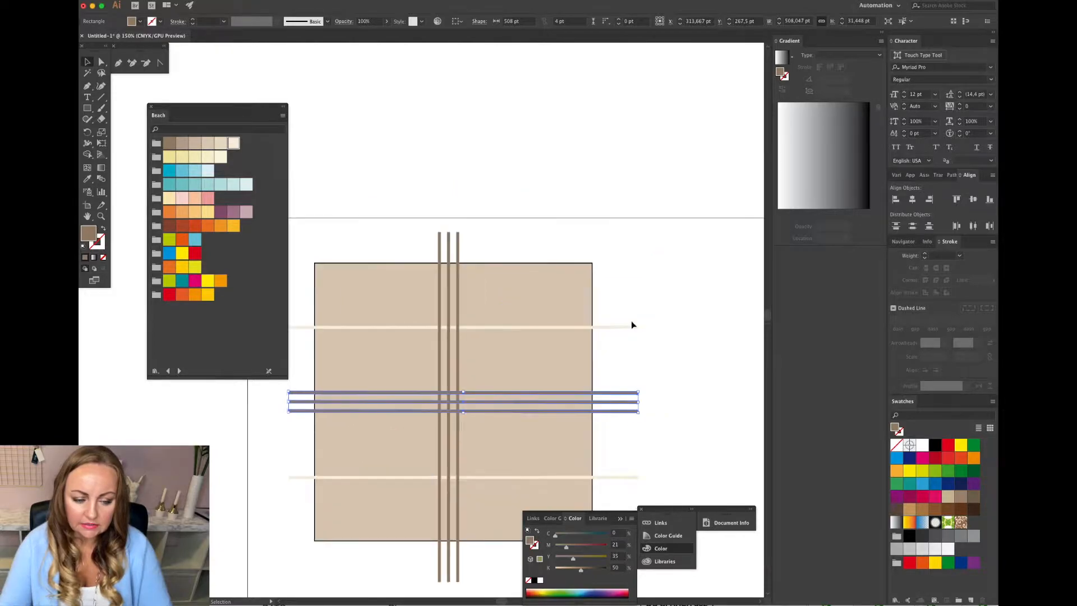
click(471, 163)
click(612, 397)
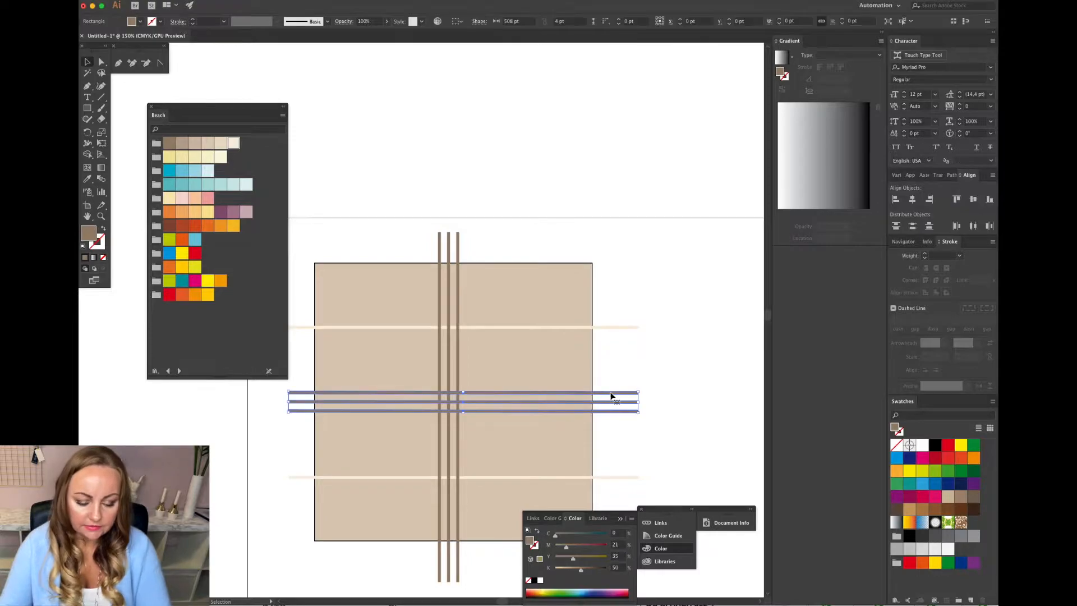
key(ctrl+3)
key(ctrl+alt+3)
click(686, 400)
scroll(686, 399, left, 5)
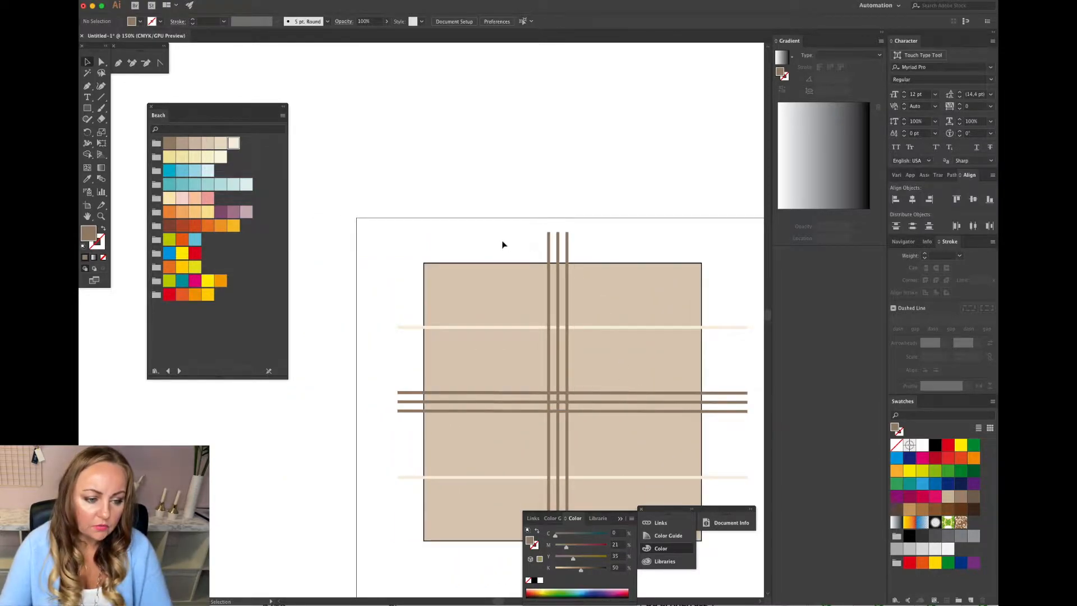
Align the vertical brown bar group horizontally centred on the background square.
click(594, 287)
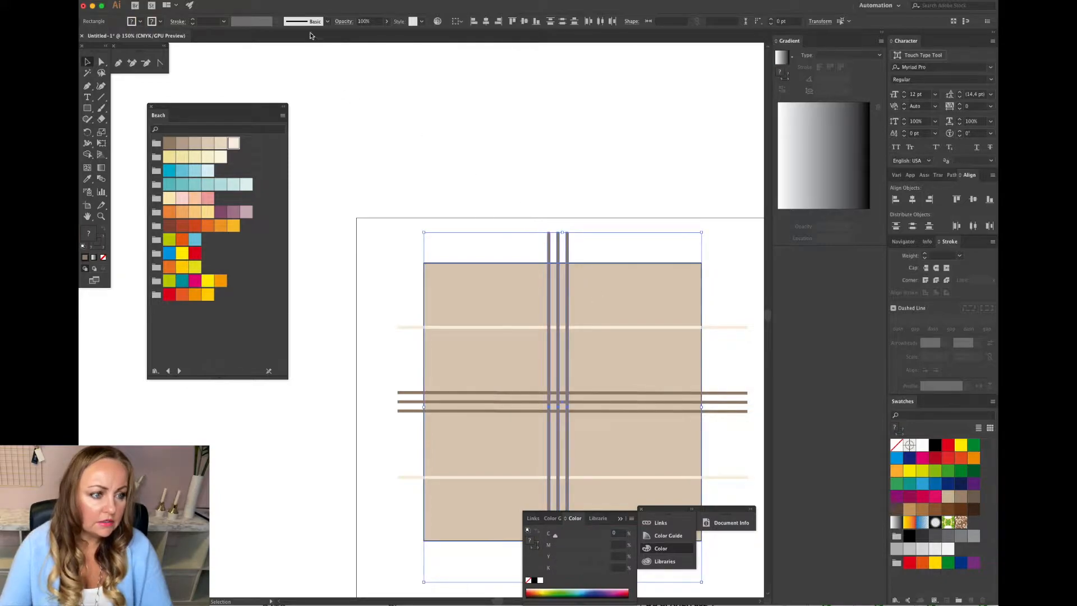
click(486, 21)
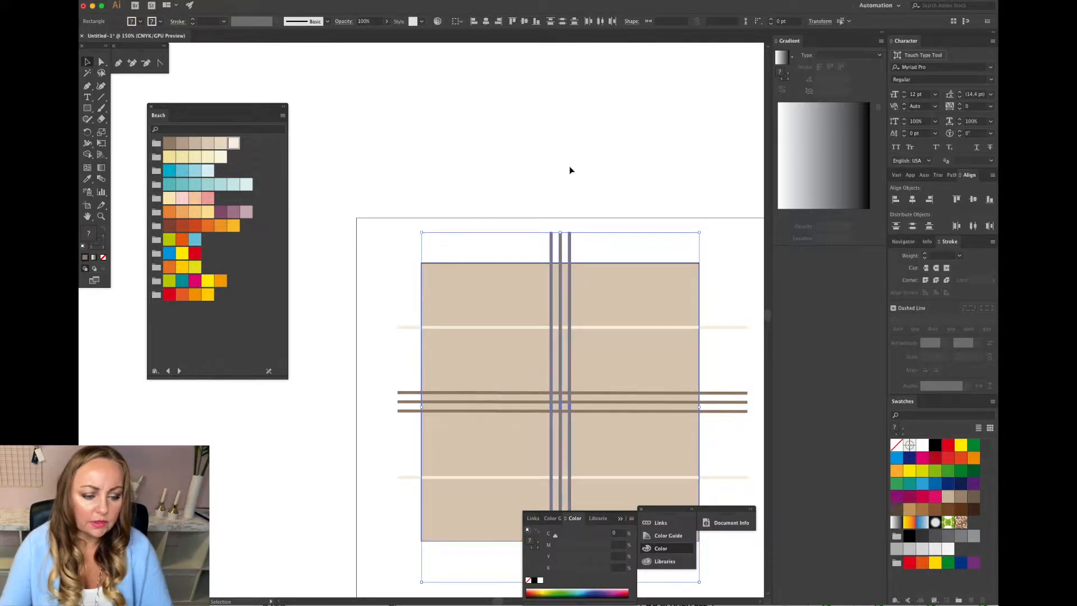
click(580, 201)
scroll(579, 201, down, 4)
scroll(579, 200, right, 2)
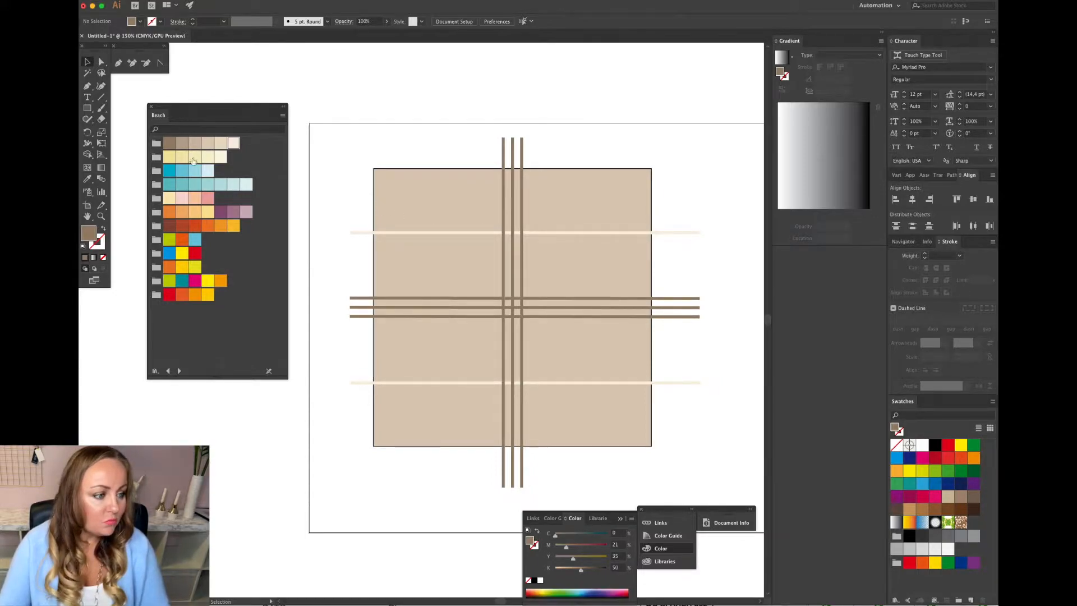
Draw a rectangle about 186 pt square in the top-left quadrant and fill it with the light blue Beach swatch.
click(88, 108)
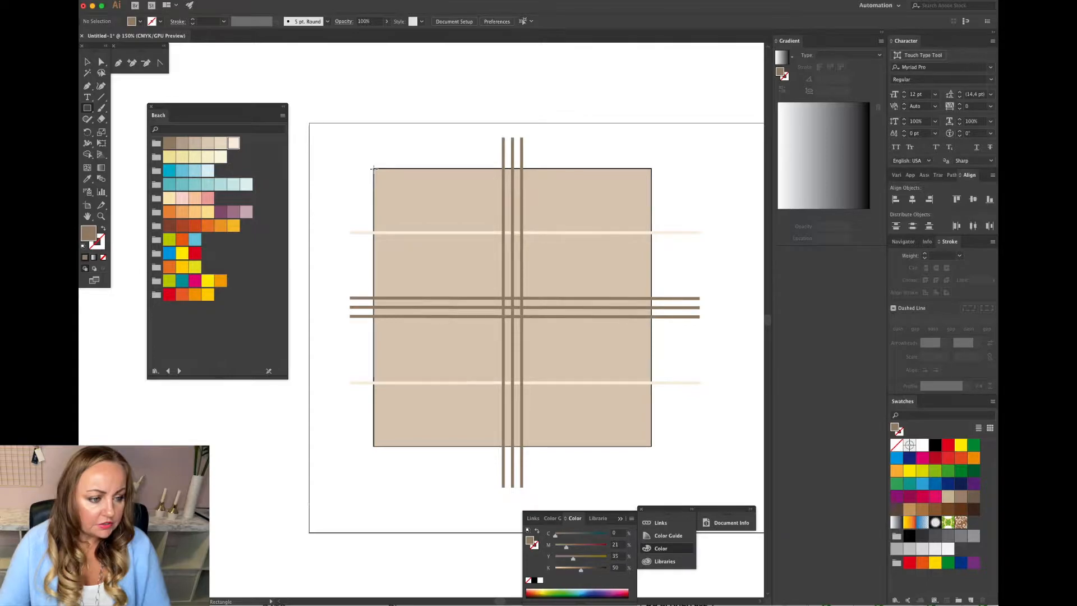
drag(374, 168, 502, 297)
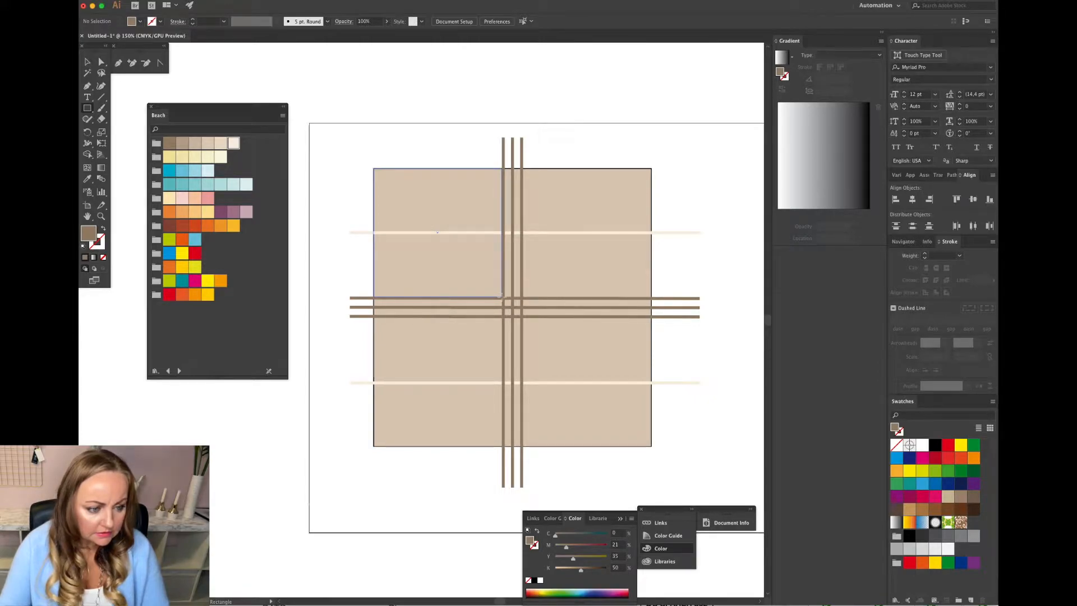
drag(503, 297, 502, 298)
key(v)
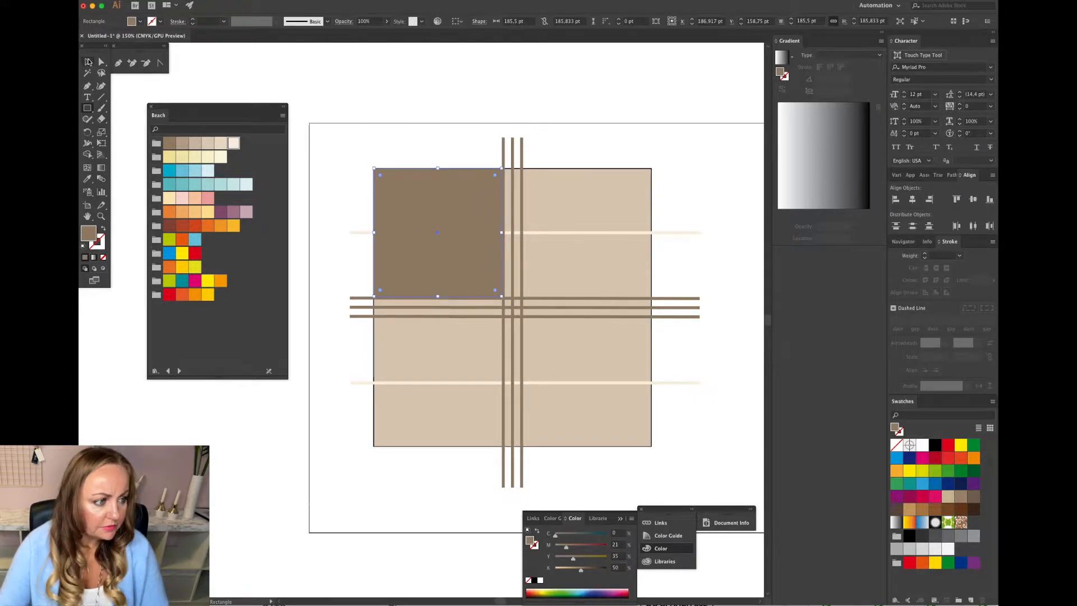
click(195, 172)
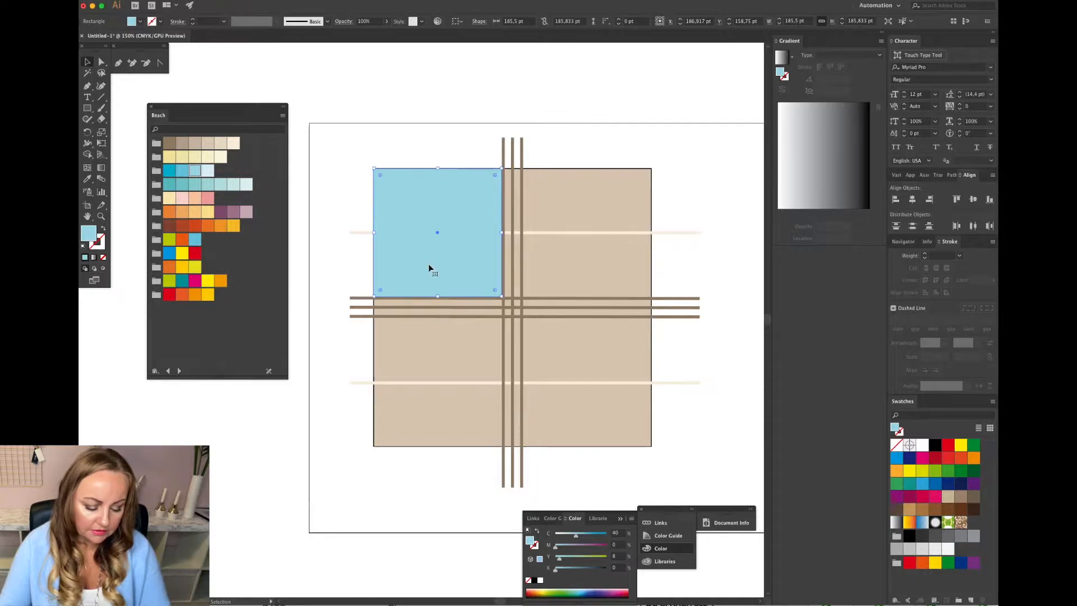
Duplicate the blue square into the remaining three quadrants around the crossing brown bars.
drag(434, 266, 579, 267)
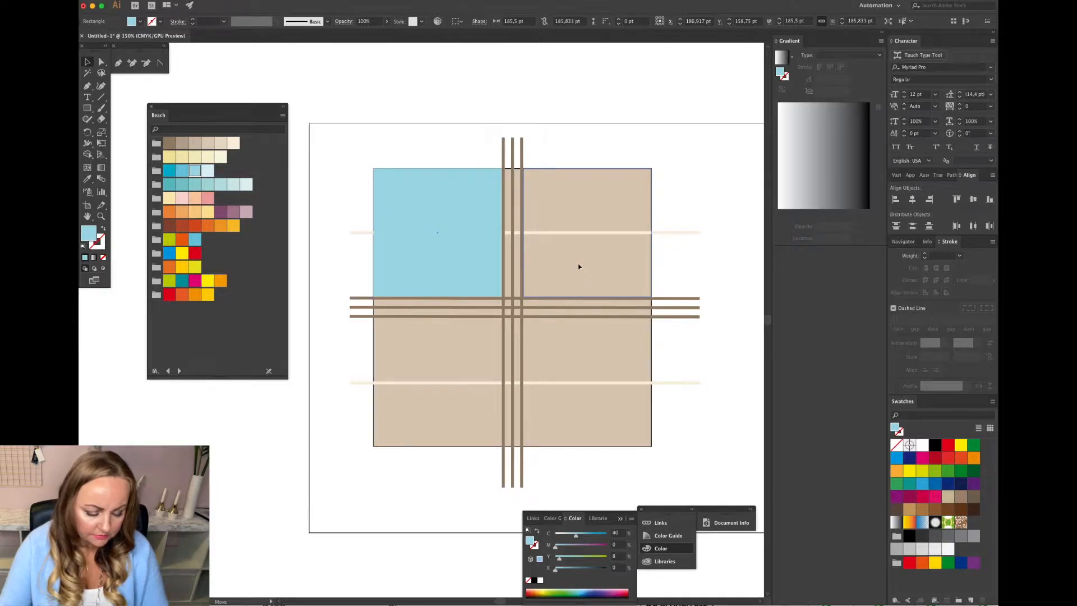
drag(579, 267, 579, 267)
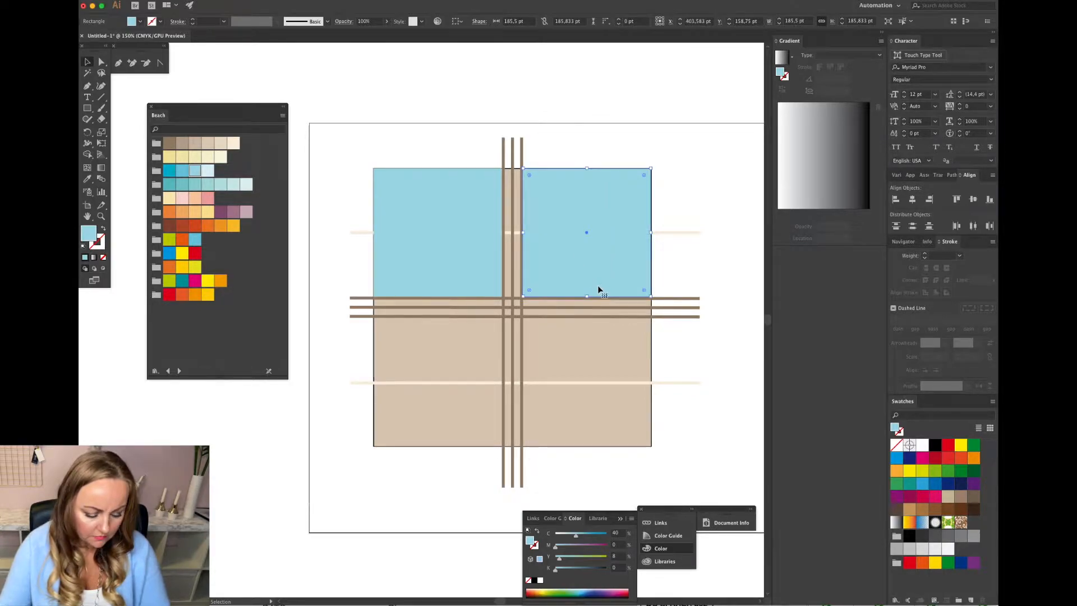
key(super+z)
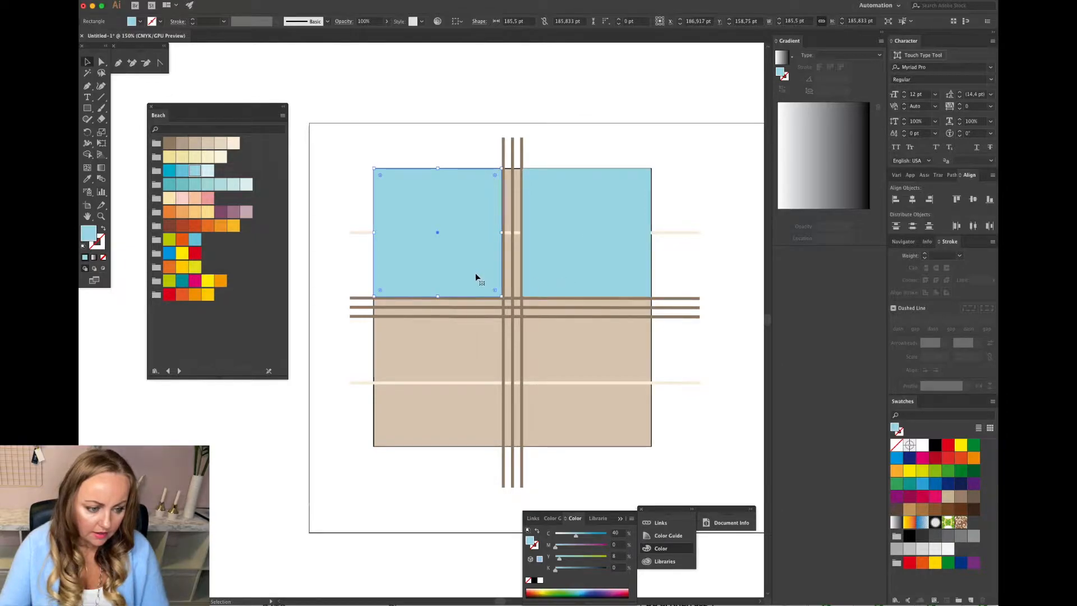
drag(469, 260, 468, 410)
click(455, 237)
drag(455, 241, 605, 391)
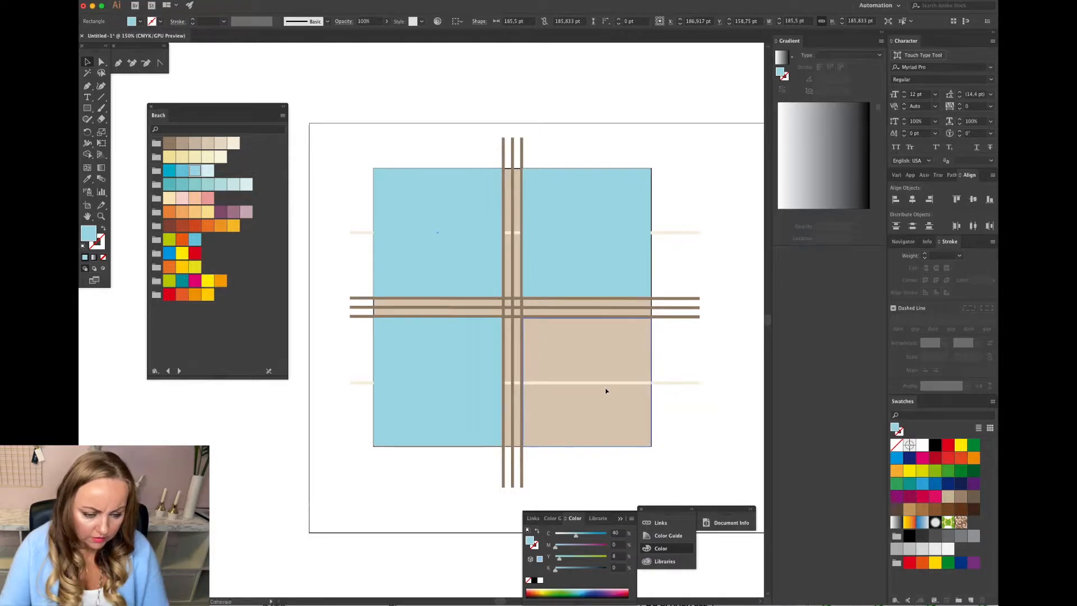
drag(606, 391, 606, 390)
click(685, 392)
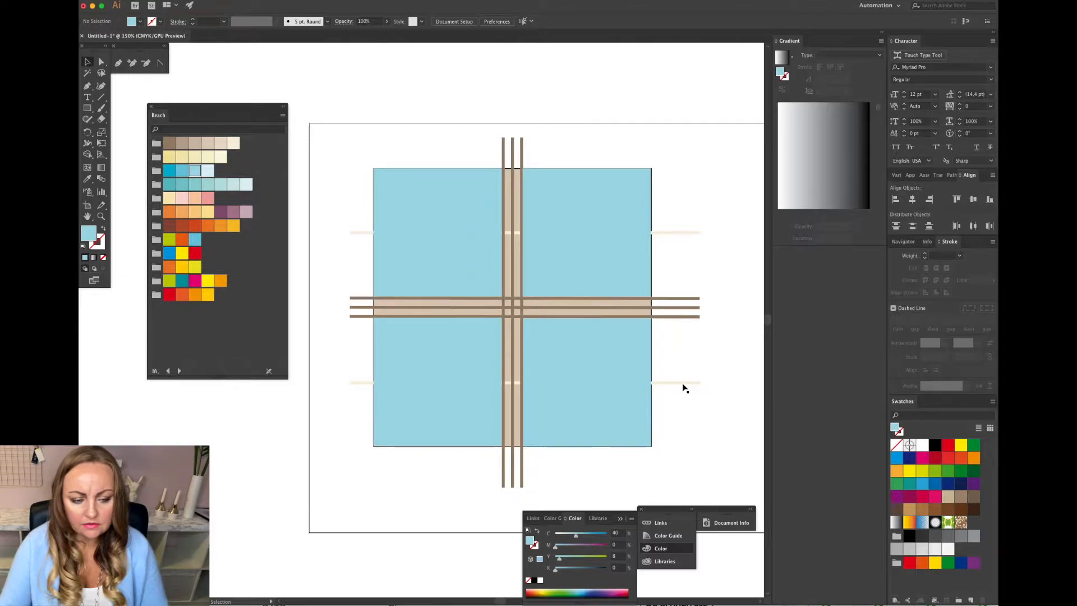
Bring both cream bars to the front, above the blue squares.
click(684, 386)
shift+click(679, 234)
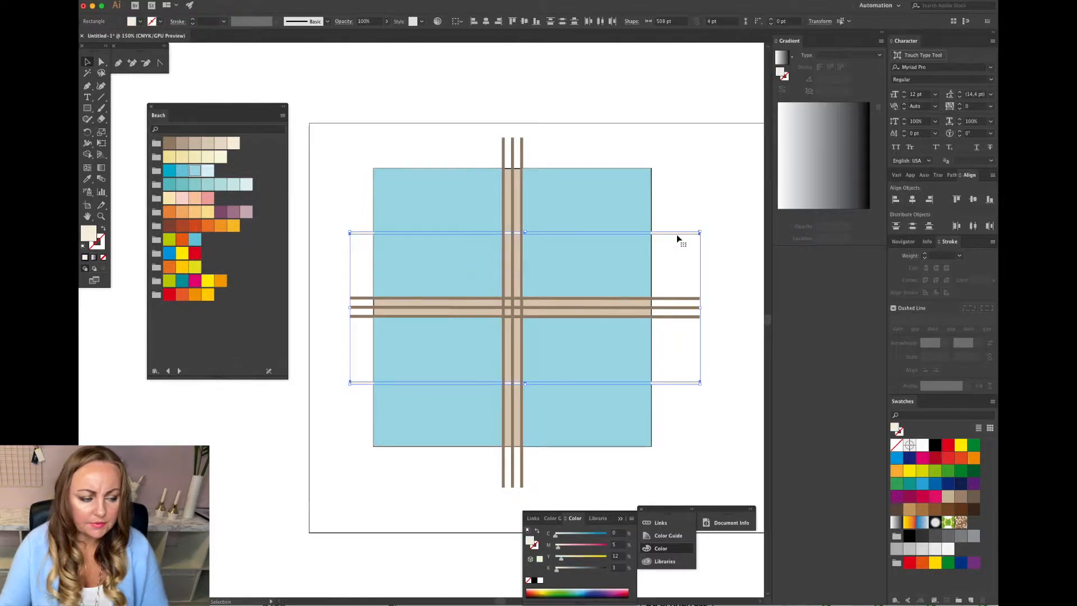
click(218, 2)
click(314, 11)
click(684, 197)
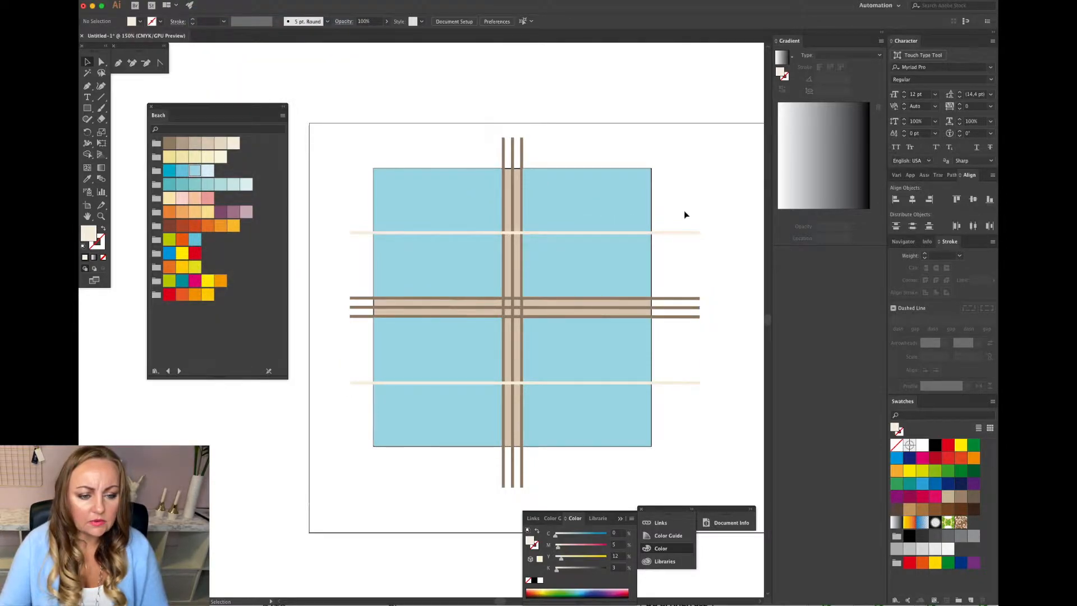
Align the upper cream bar vertically centred on the top-right blue square, using the square as key object.
click(688, 233)
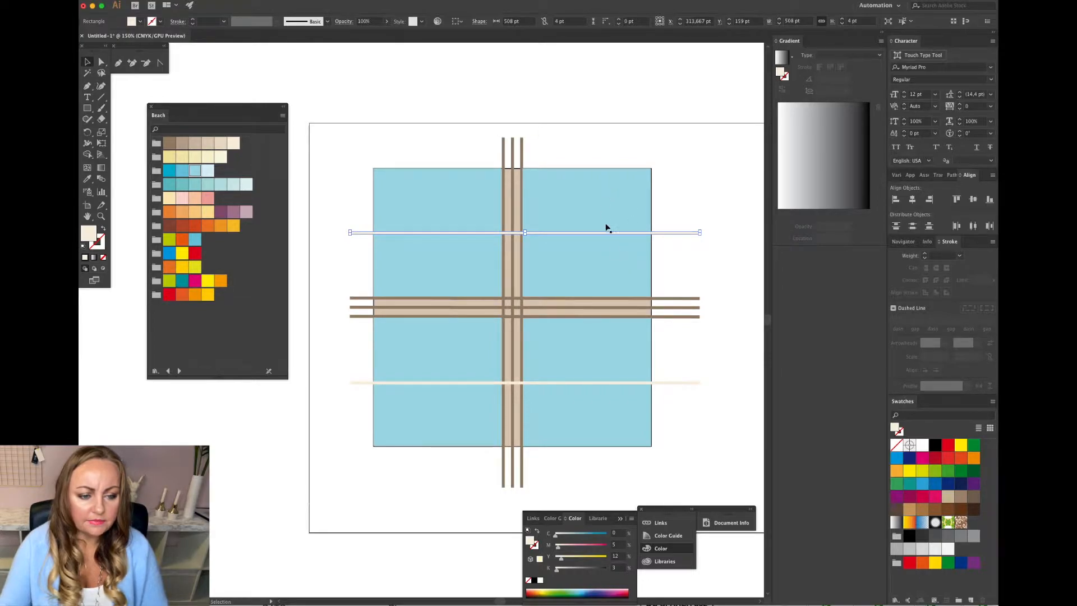
shift+click(606, 251)
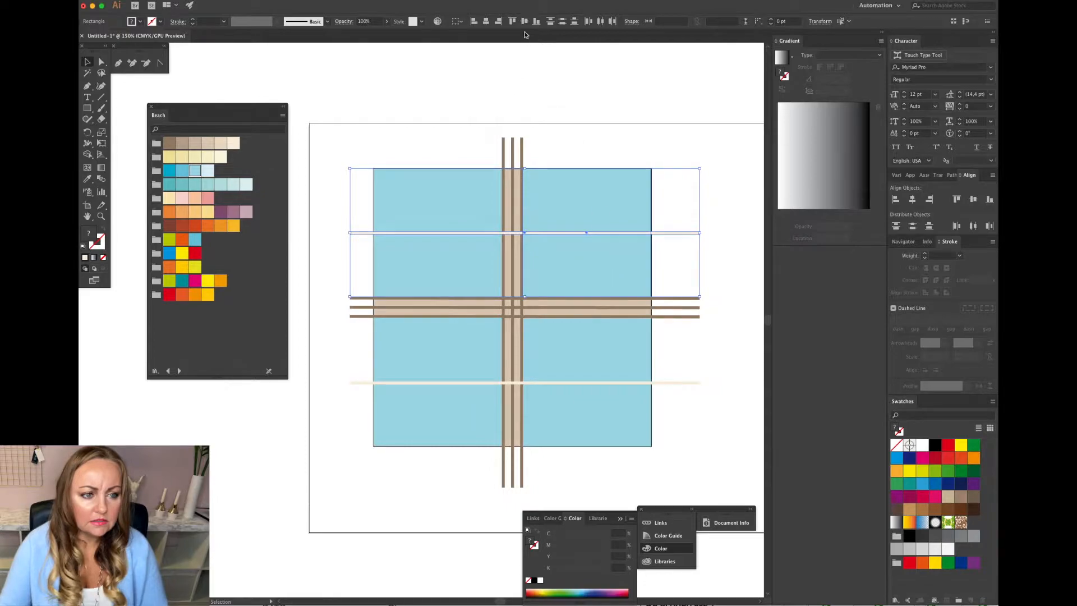
click(601, 218)
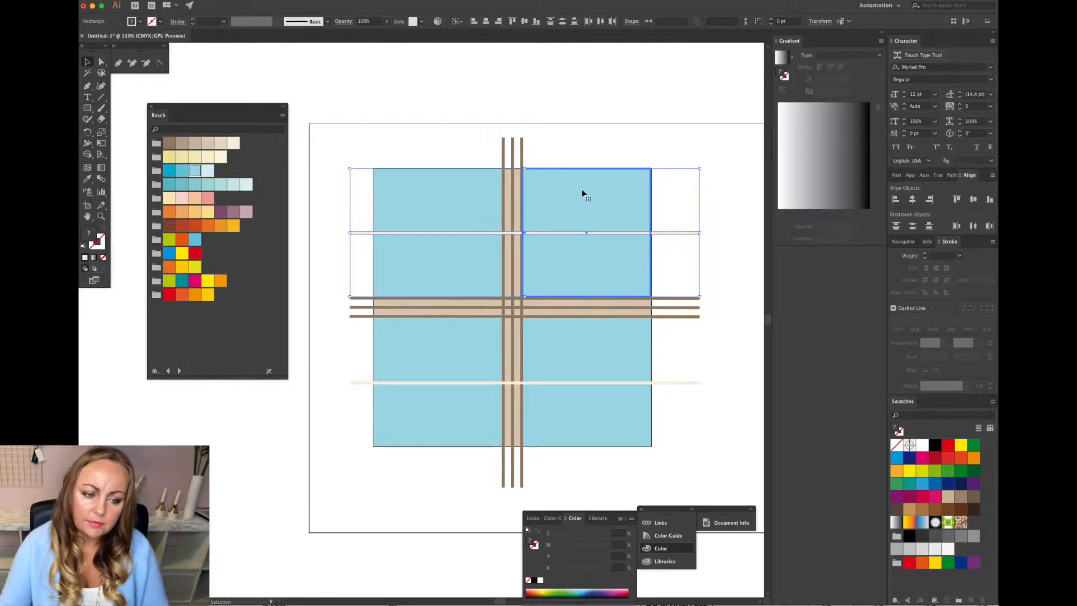
click(611, 158)
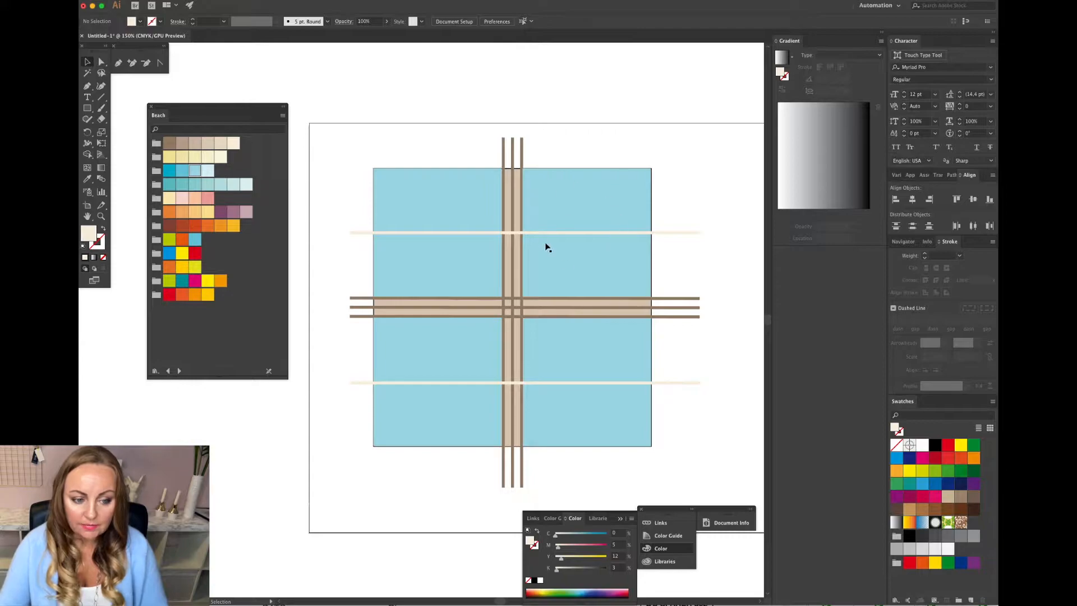
click(669, 233)
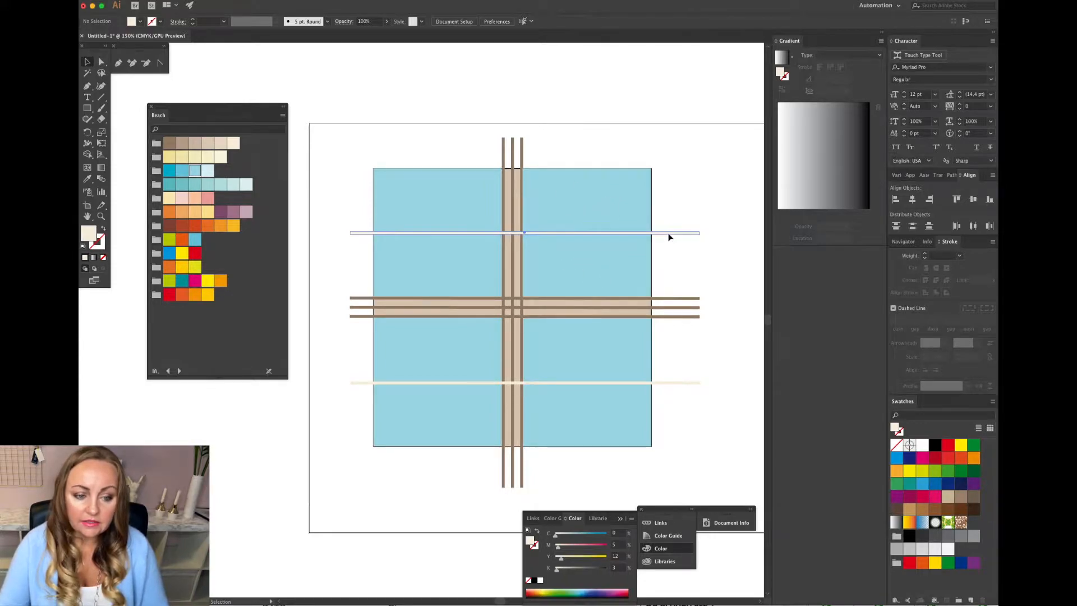
shift+click(610, 222)
scroll(611, 221, up, 3)
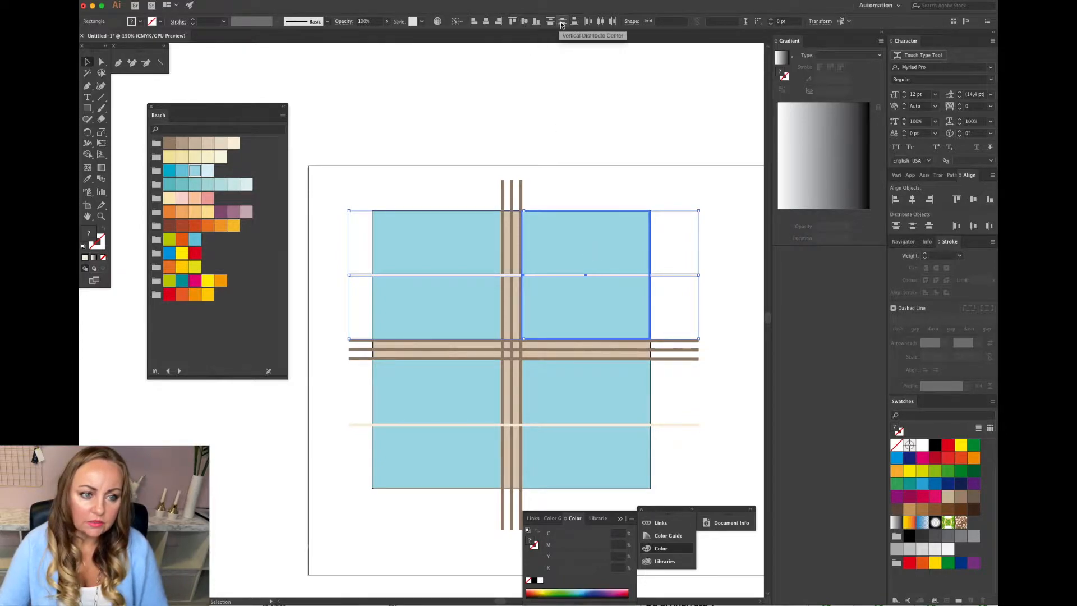
click(526, 23)
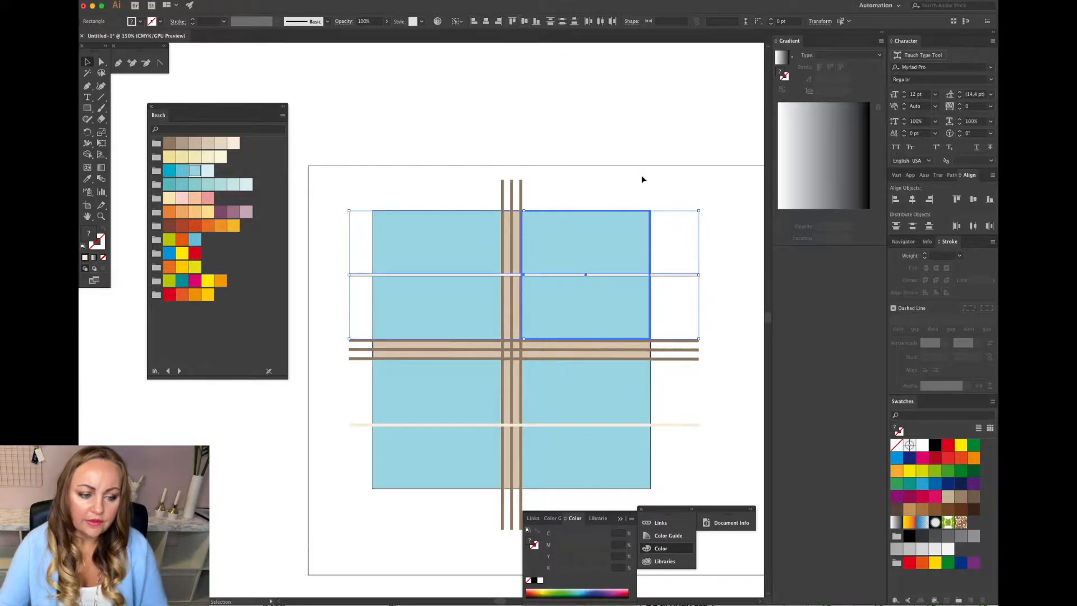
click(695, 264)
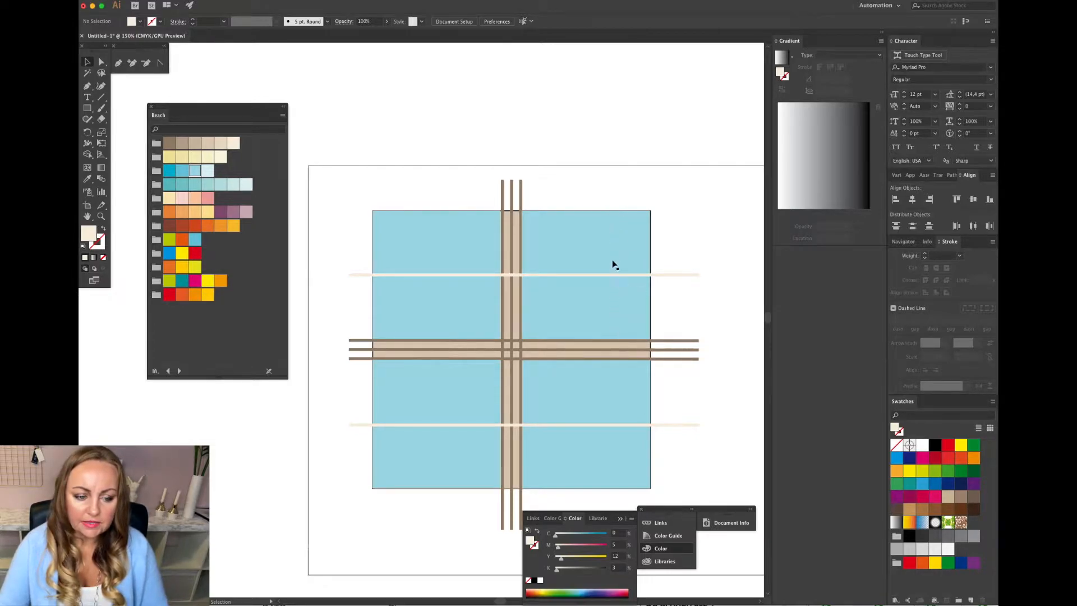
Align the lower cream bar vertically centred on the bottom-right blue square, using the square as key object.
scroll(640, 305, down, 2)
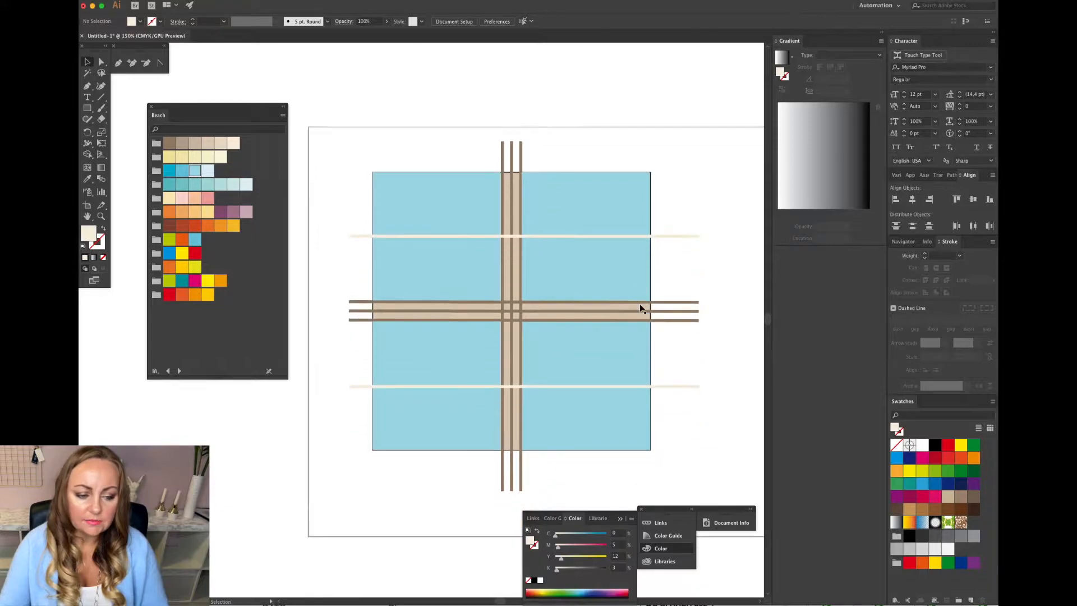
click(620, 364)
click(674, 397)
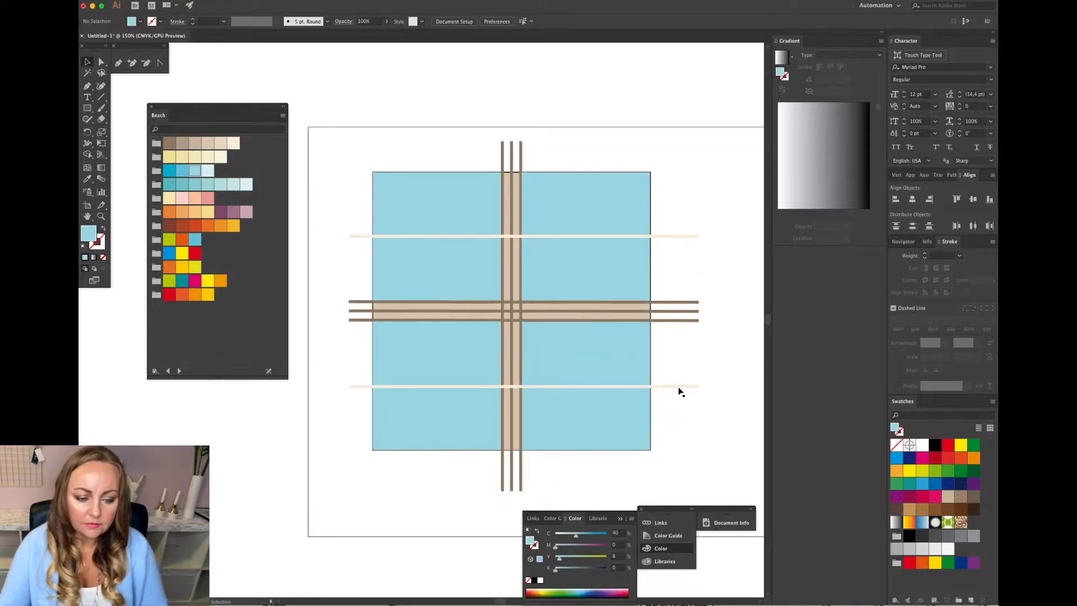
click(679, 387)
shift+click(616, 362)
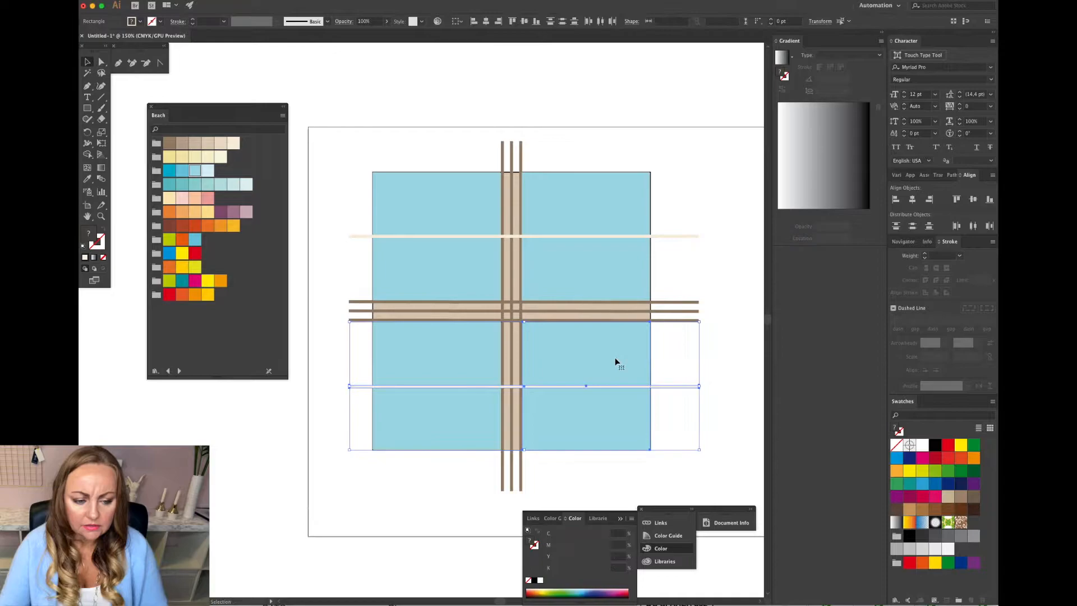
click(615, 359)
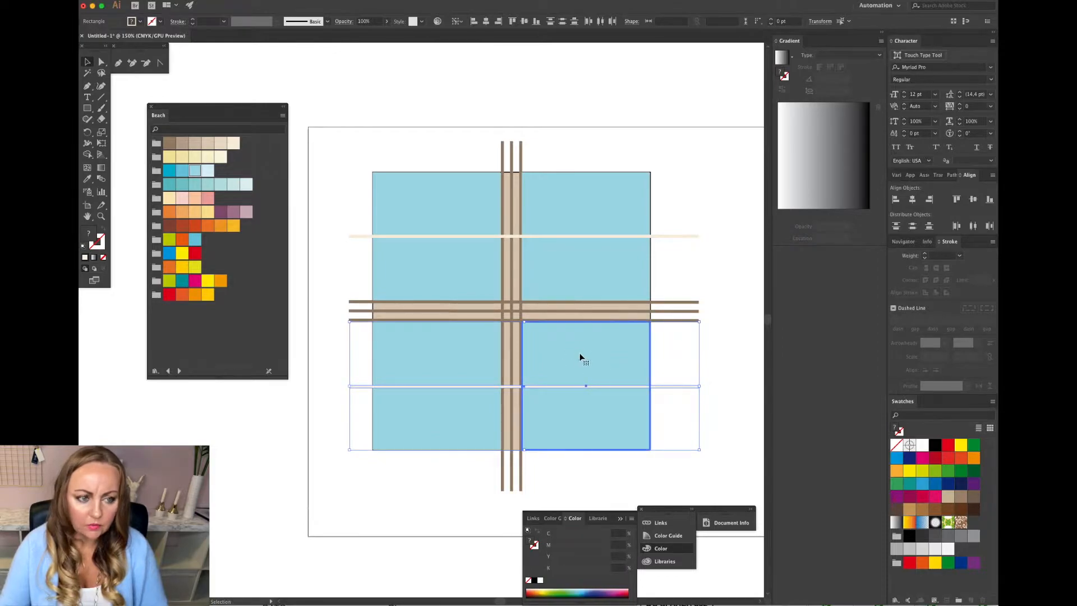
click(524, 21)
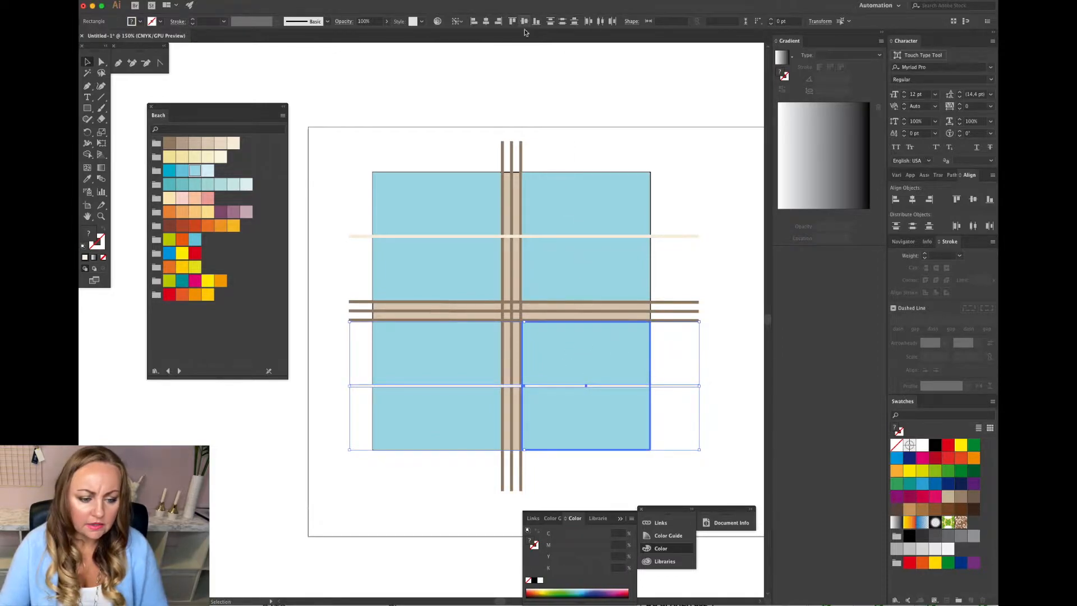
click(718, 267)
Select both horizontal cream bars and rotate a copy 90° to create two vertical cream bars.
scroll(718, 267, down, 2)
scroll(718, 267, down, 3)
scroll(718, 267, up, 1)
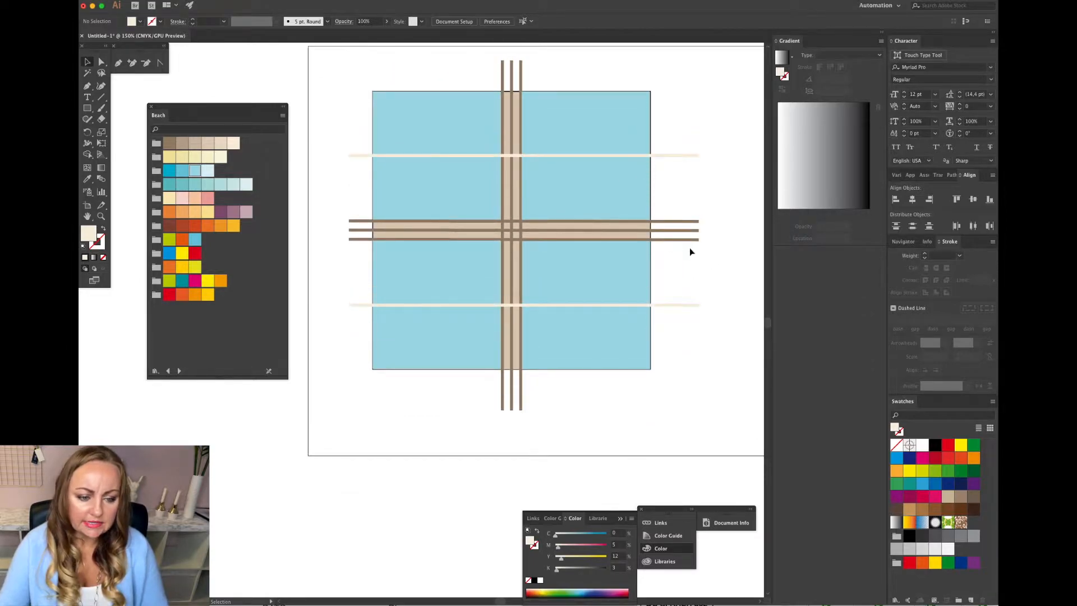
click(687, 305)
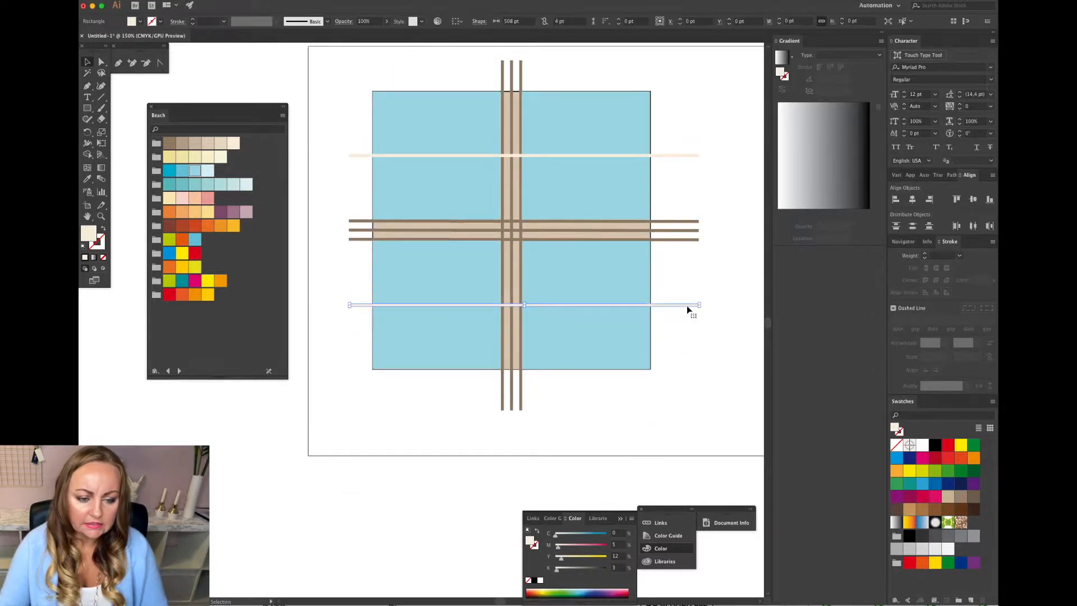
shift+click(670, 156)
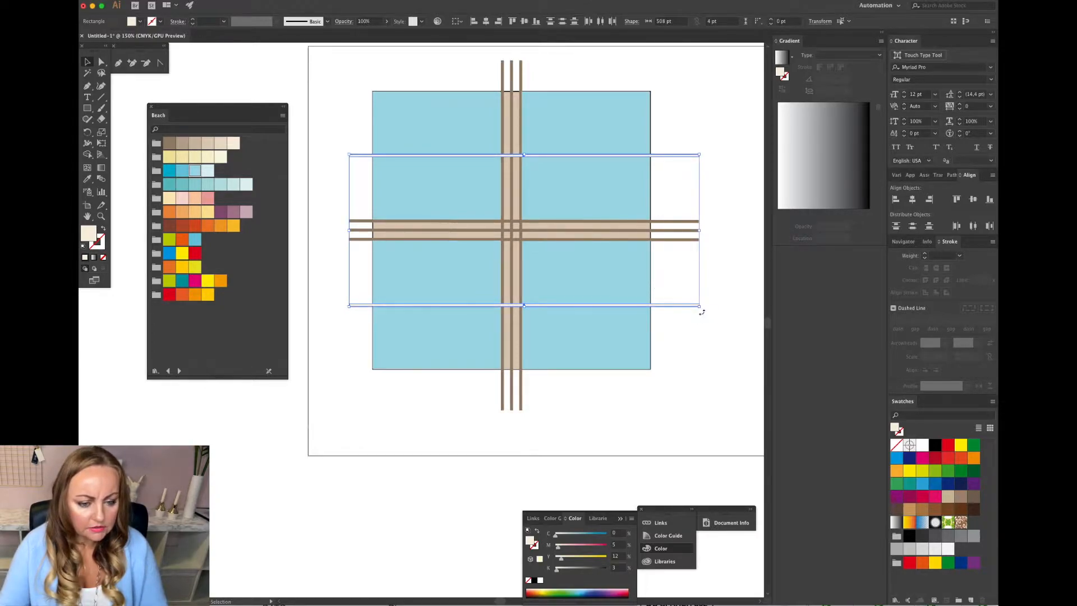
drag(702, 308, 461, 365)
scroll(461, 365, right, 2)
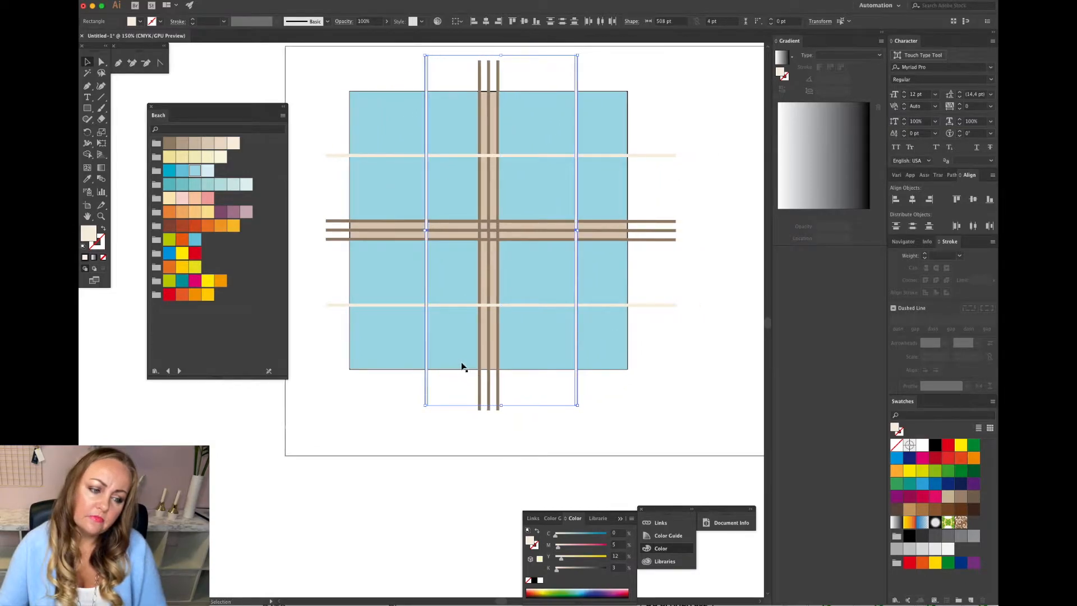
click(642, 379)
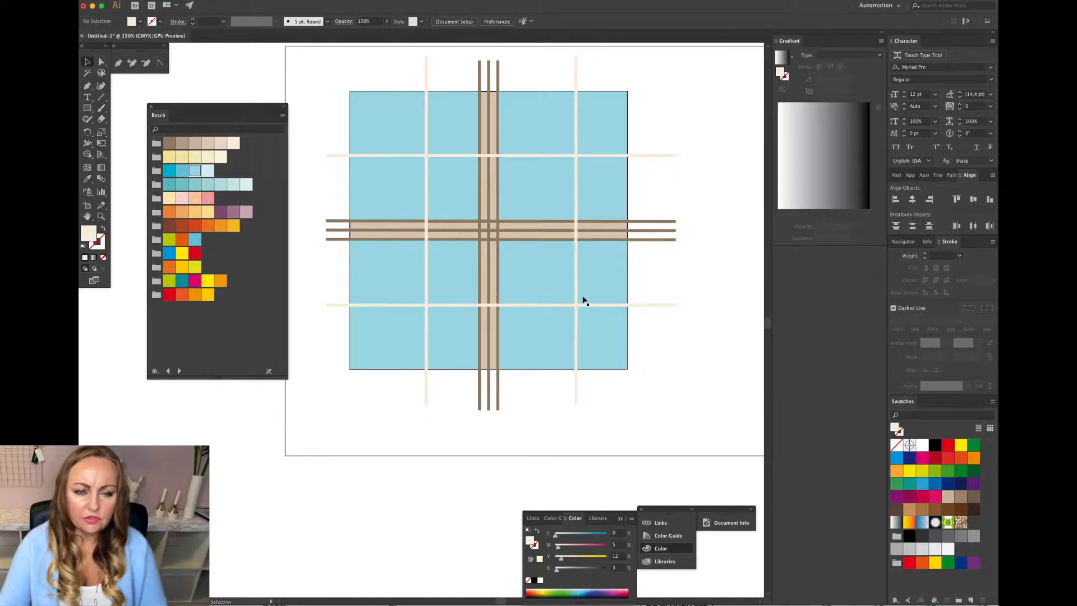
Align the right vertical cream bar horizontally centred on the bottom-right blue square as key object.
click(576, 355)
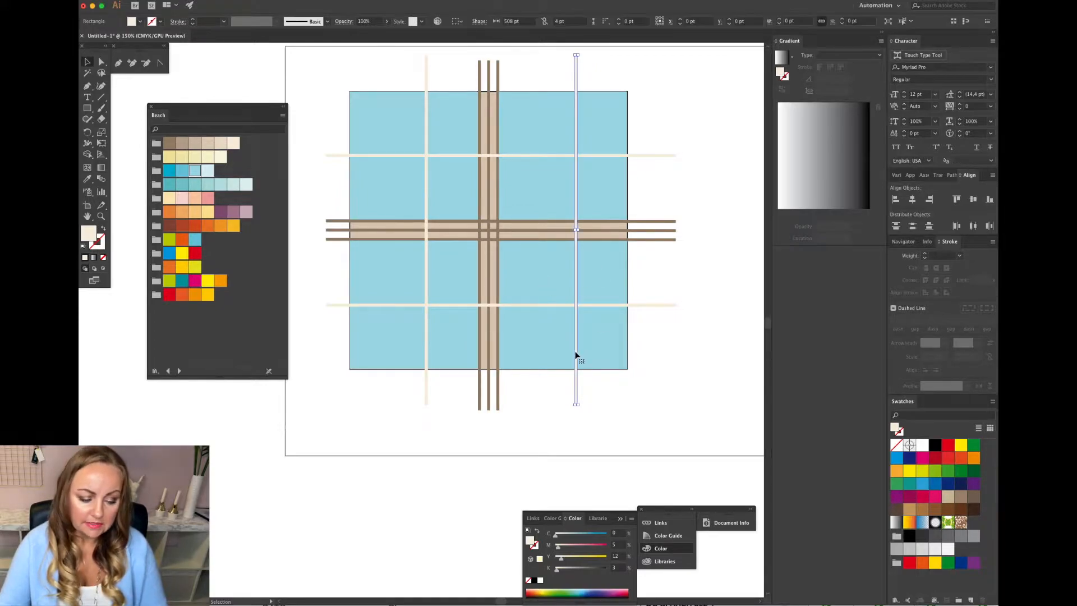
shift+click(542, 344)
scroll(542, 344, up, 2)
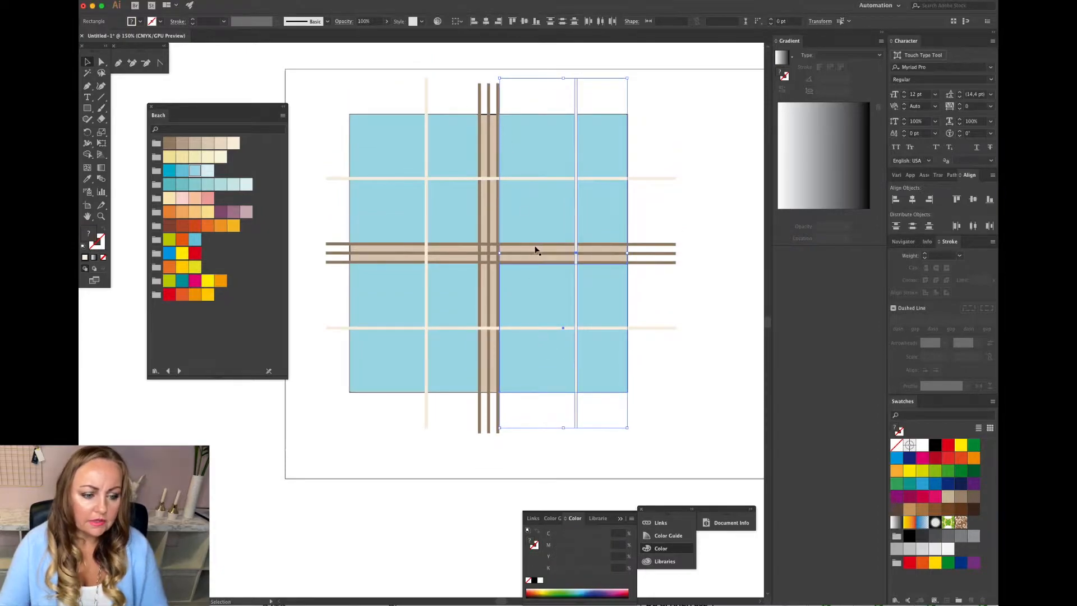
shift+click(538, 303)
click(485, 22)
click(690, 374)
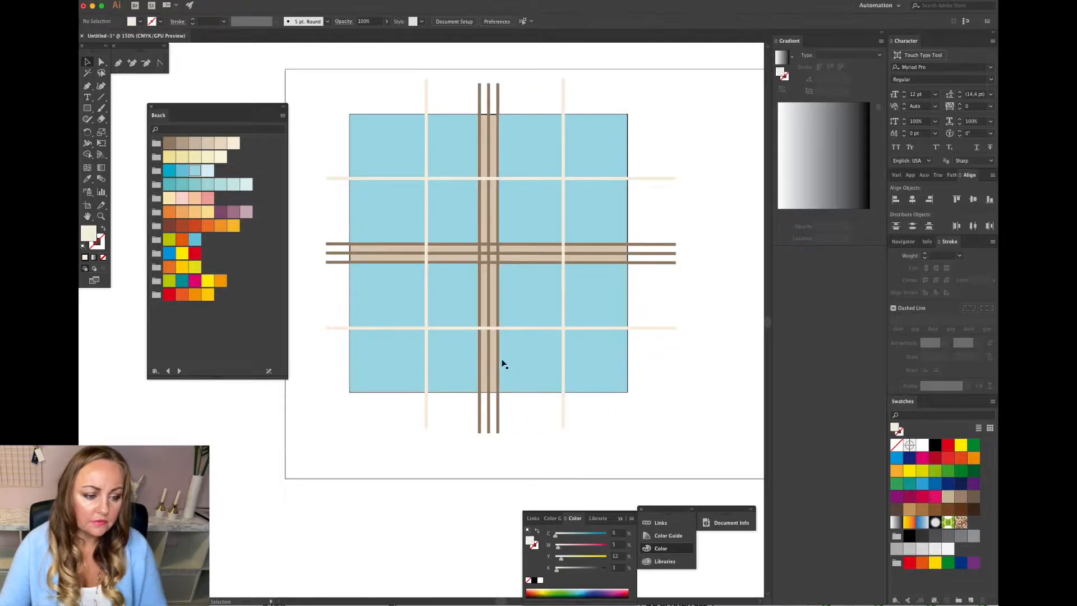
Align the left vertical cream bar horizontally centred on the bottom-left blue square as key object.
click(426, 353)
shift+click(403, 359)
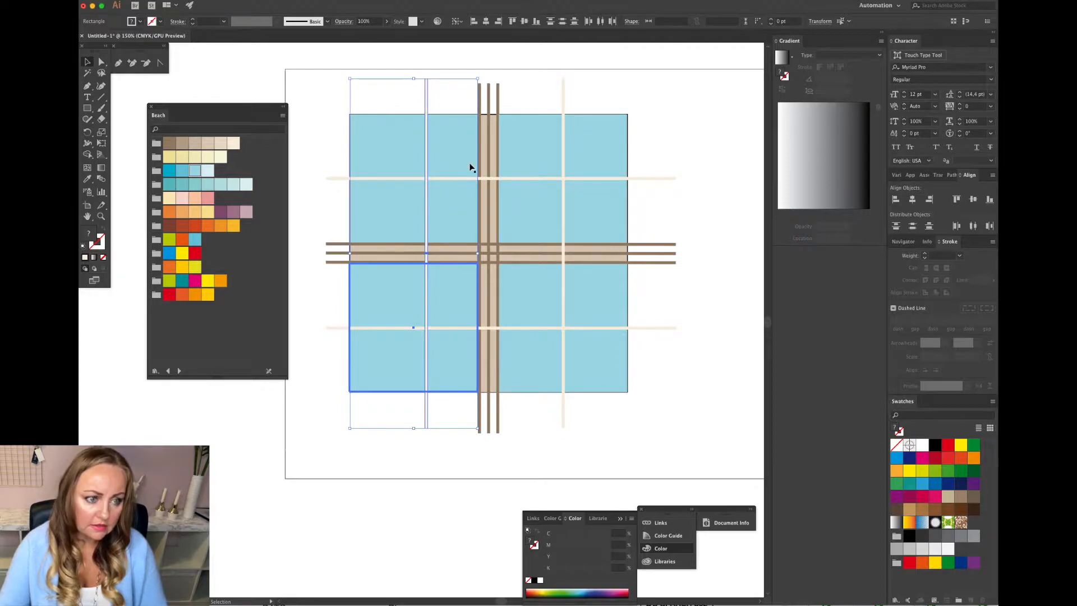
click(486, 23)
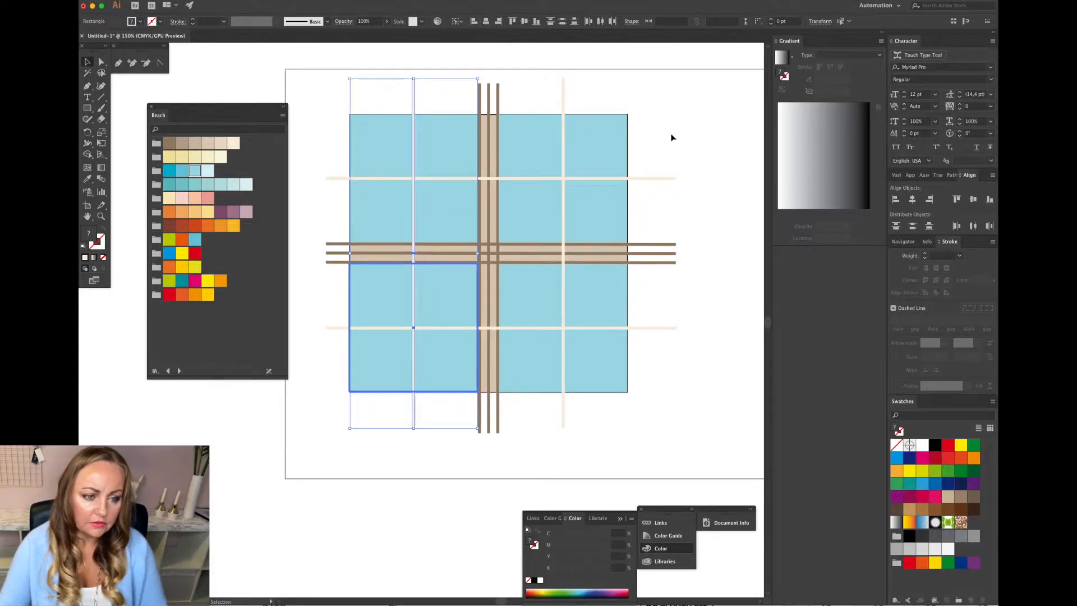
click(684, 155)
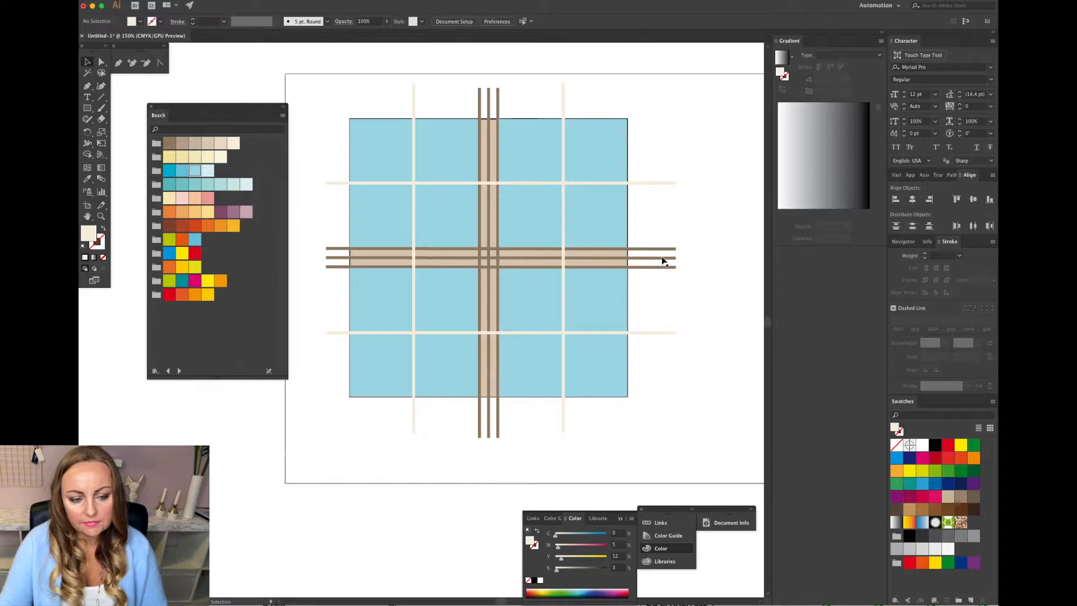
With Direct Selection, recolour the centre stripe of both brown bar groups with the light blue Beach swatch.
key(a)
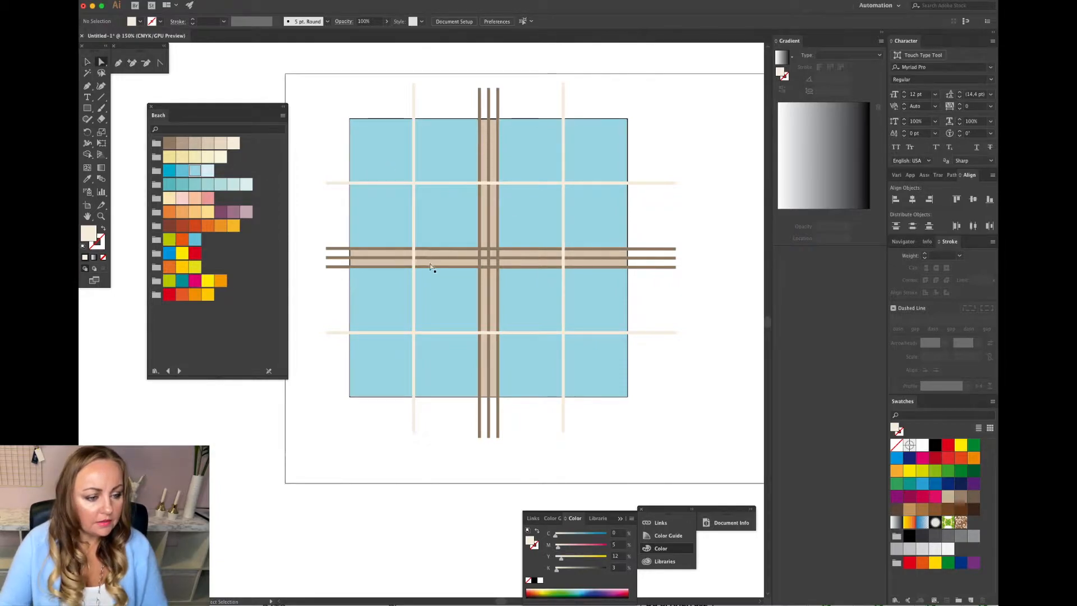
click(435, 258)
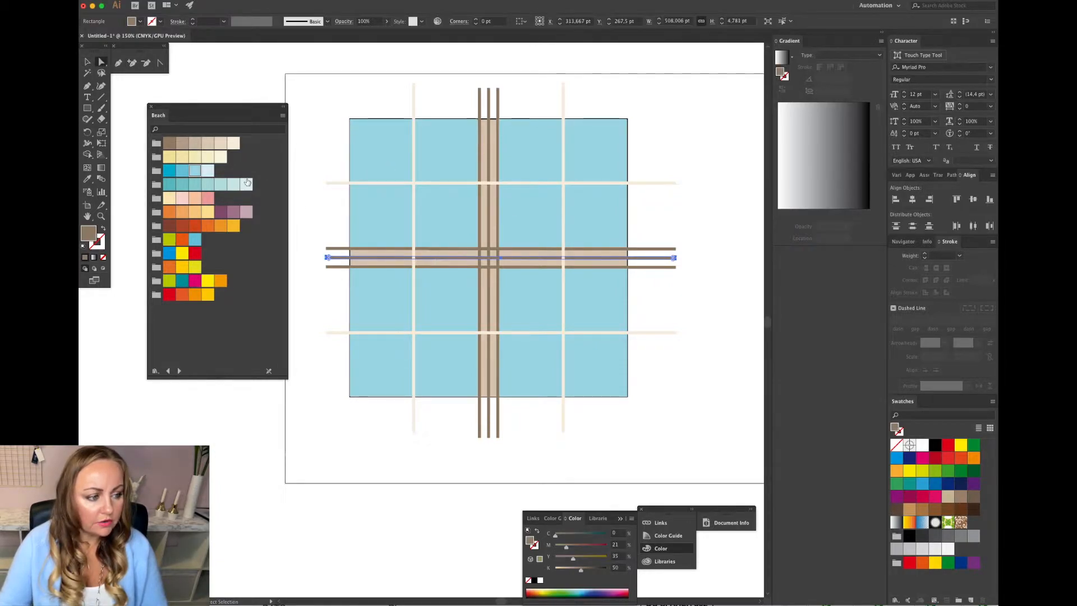
click(195, 173)
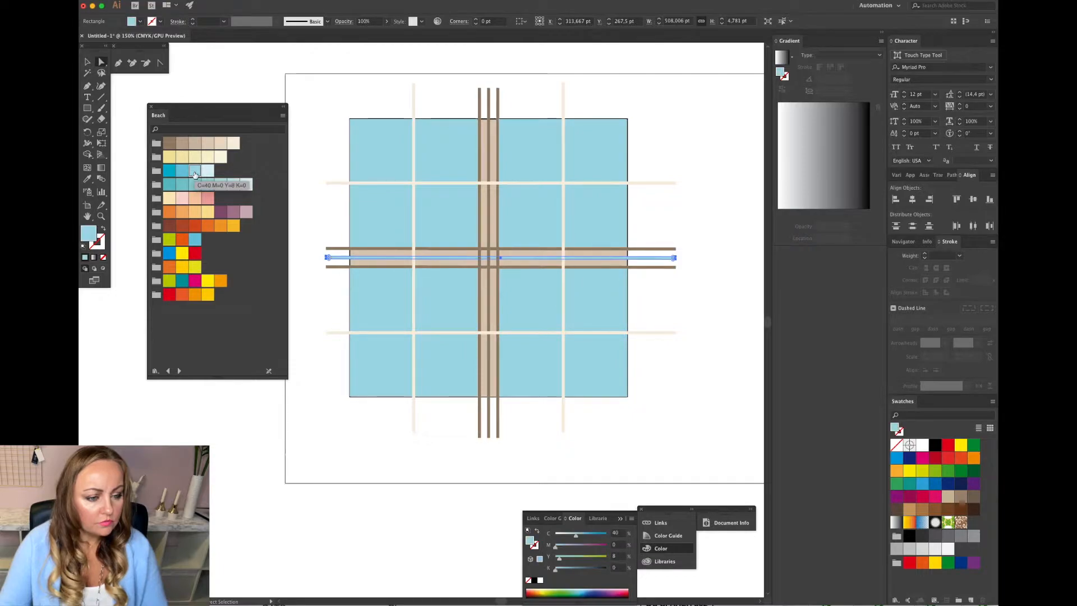
click(489, 201)
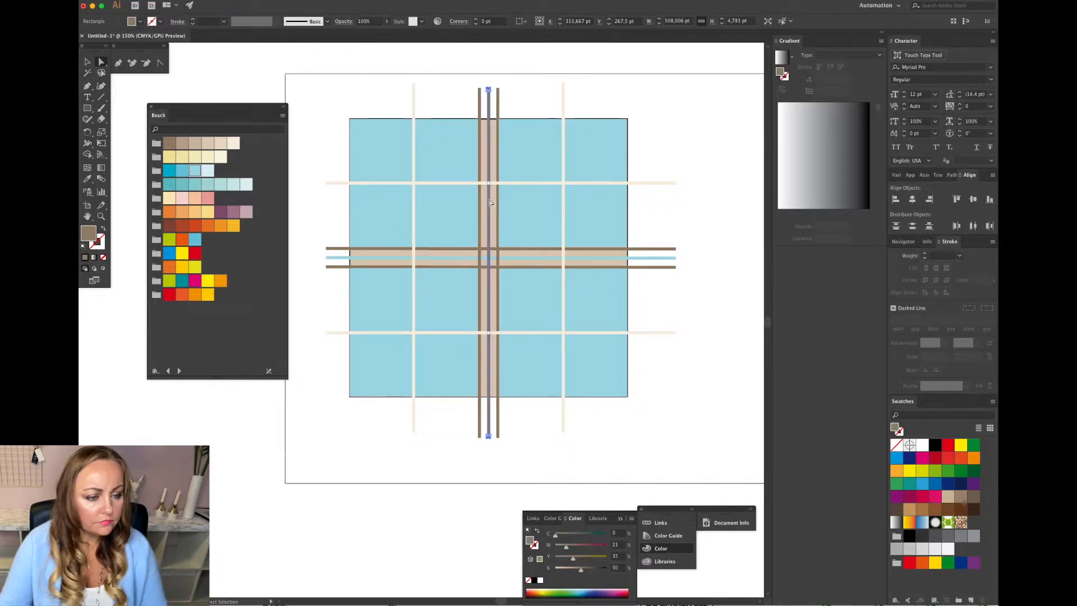
click(198, 174)
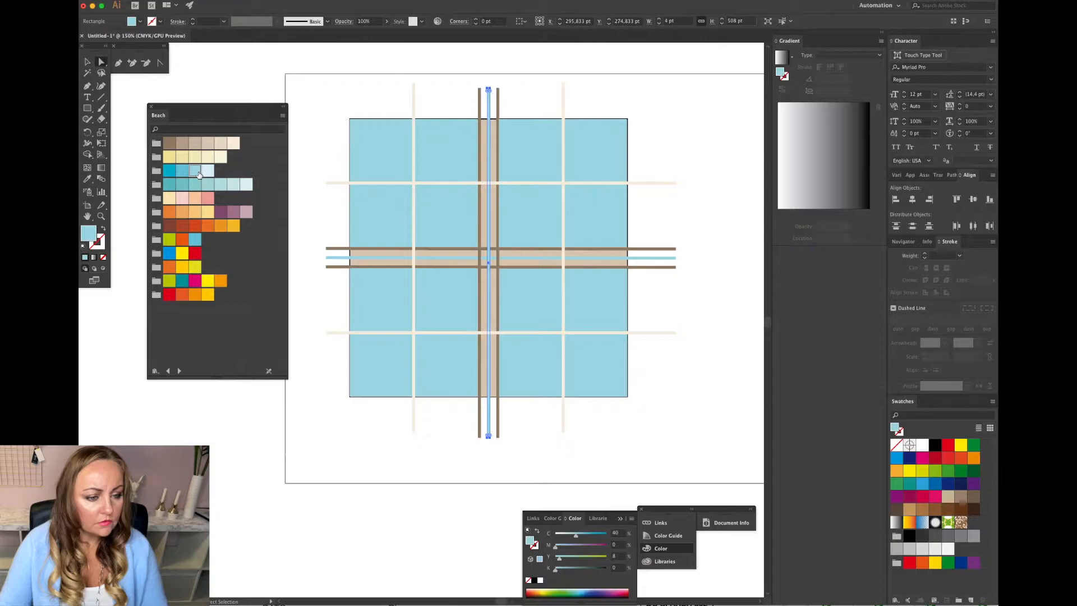
click(689, 219)
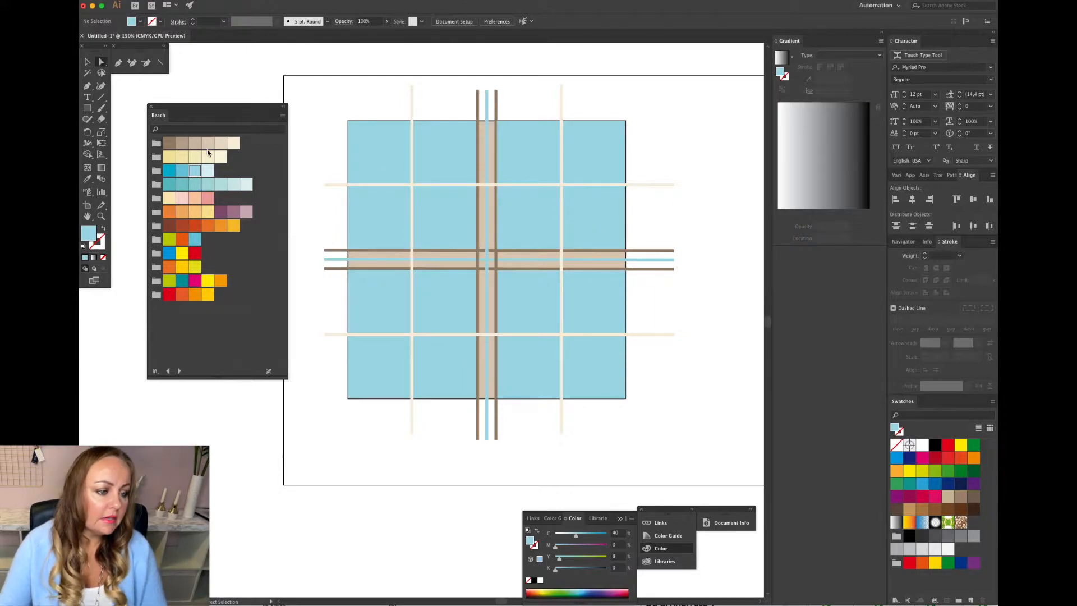
Select all four blue squares and fill them with the darker tan swatch from the Beach library's first row.
click(377, 212)
shift+click(501, 218)
shift+click(589, 302)
shift+click(447, 303)
shift+click(531, 302)
shift+click(533, 302)
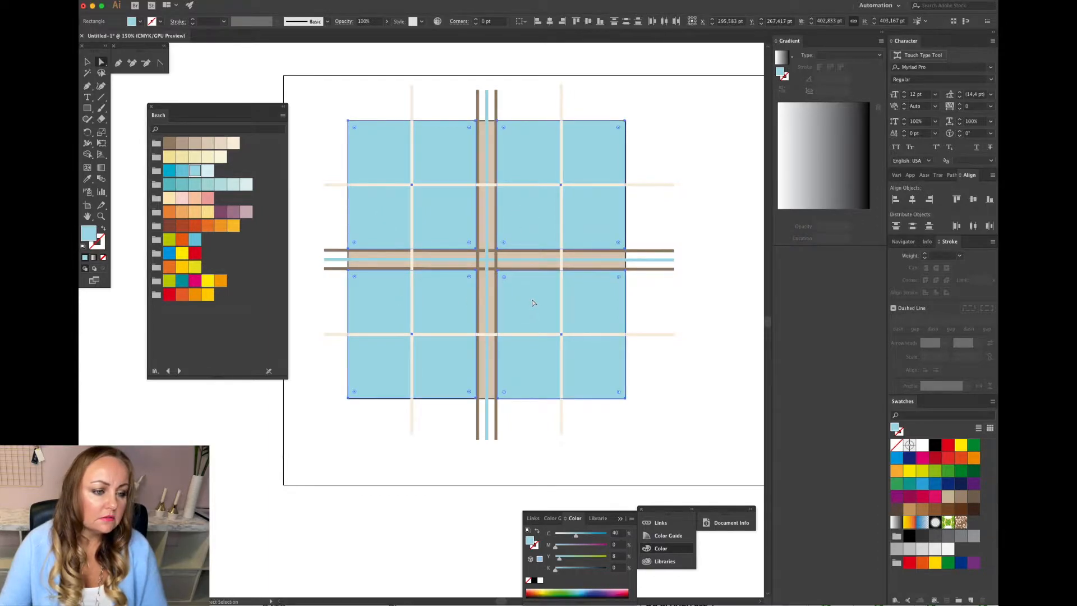
click(207, 145)
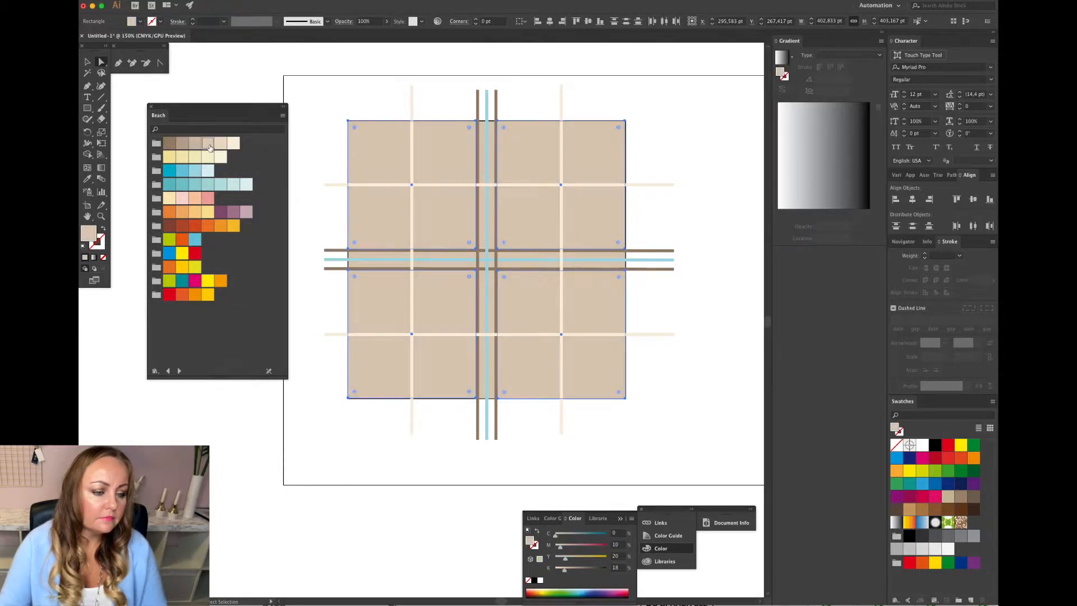
click(221, 144)
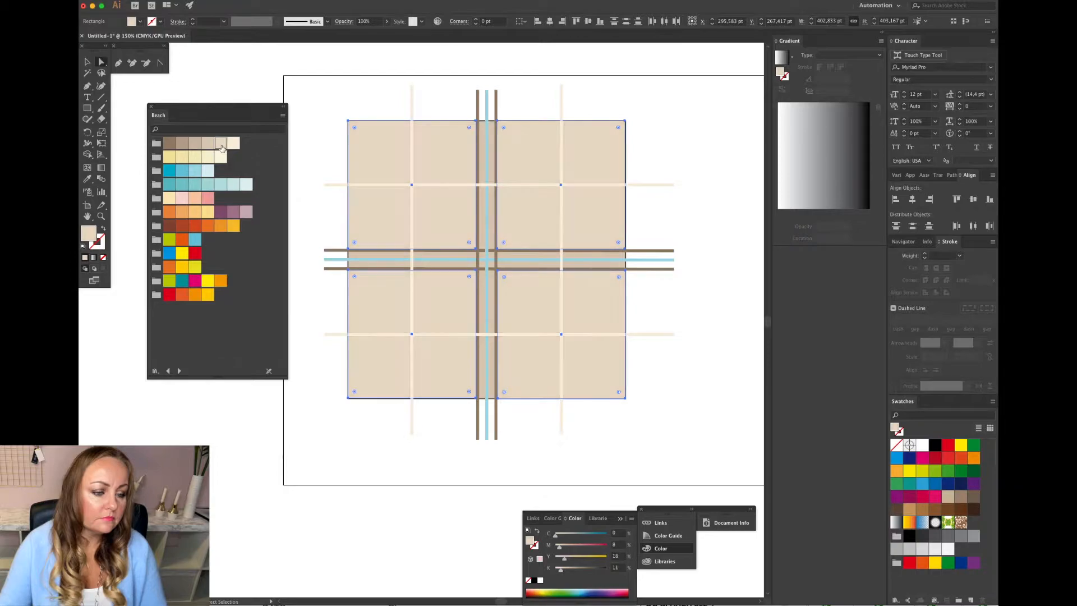
click(194, 145)
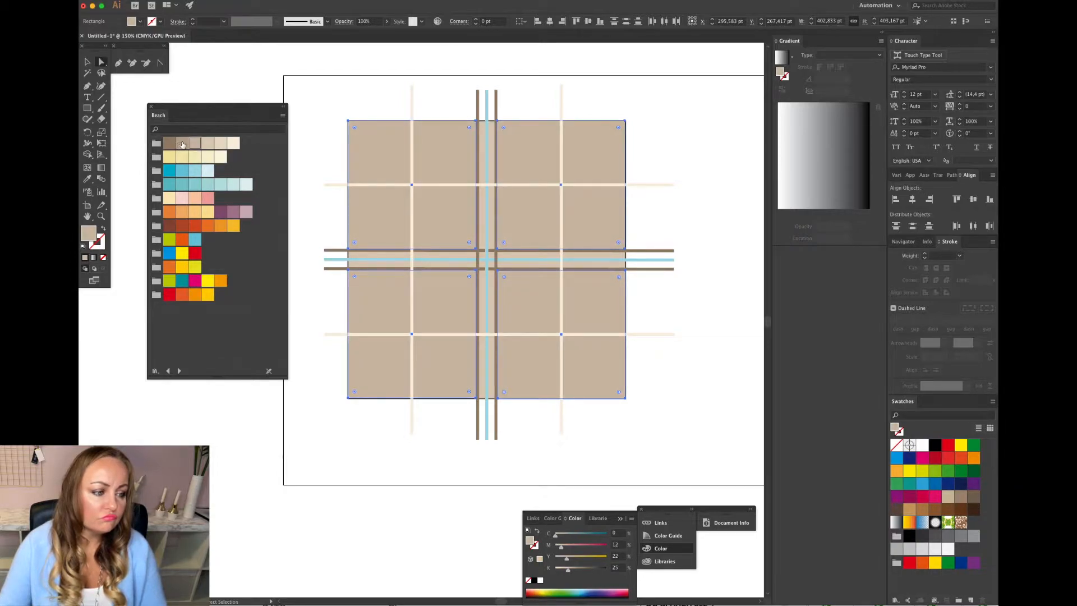
click(183, 144)
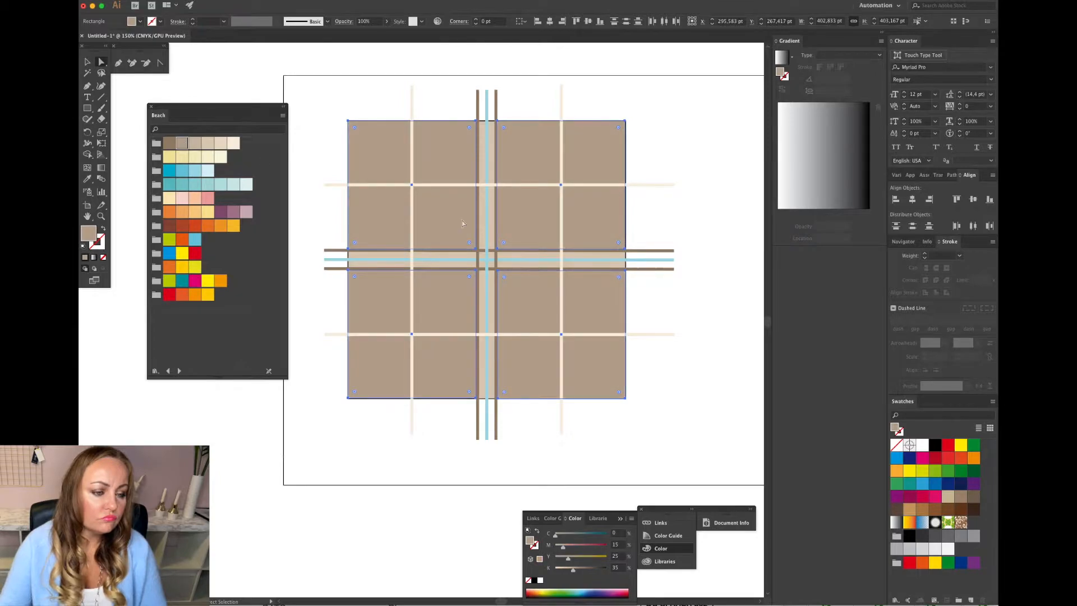
Draw a tall vertical rectangle over the centre column of the grid and fill it with the lightest cream Beach swatch.
click(668, 229)
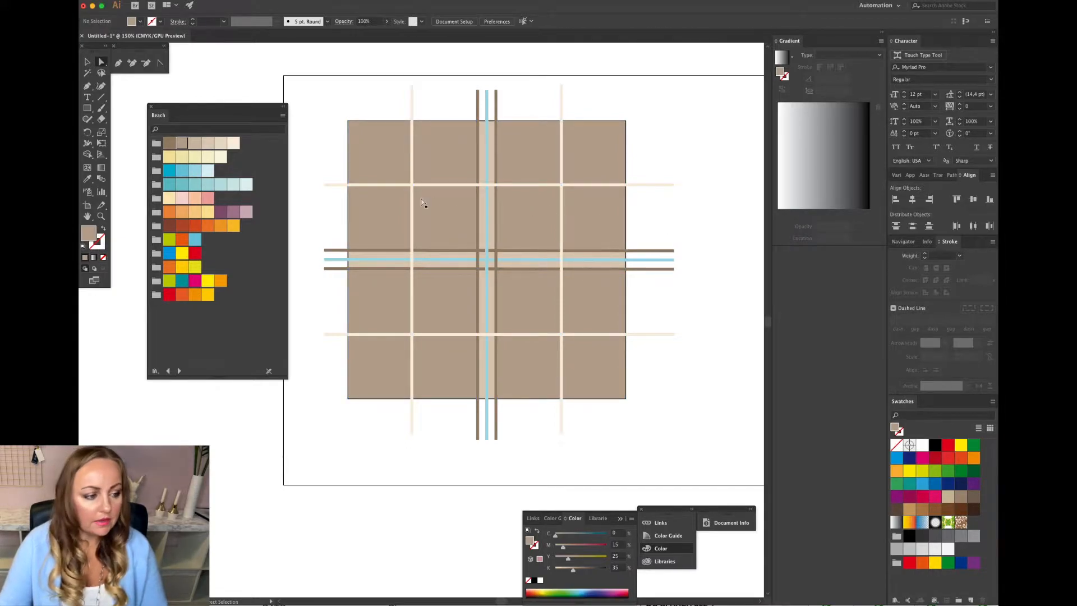
click(87, 111)
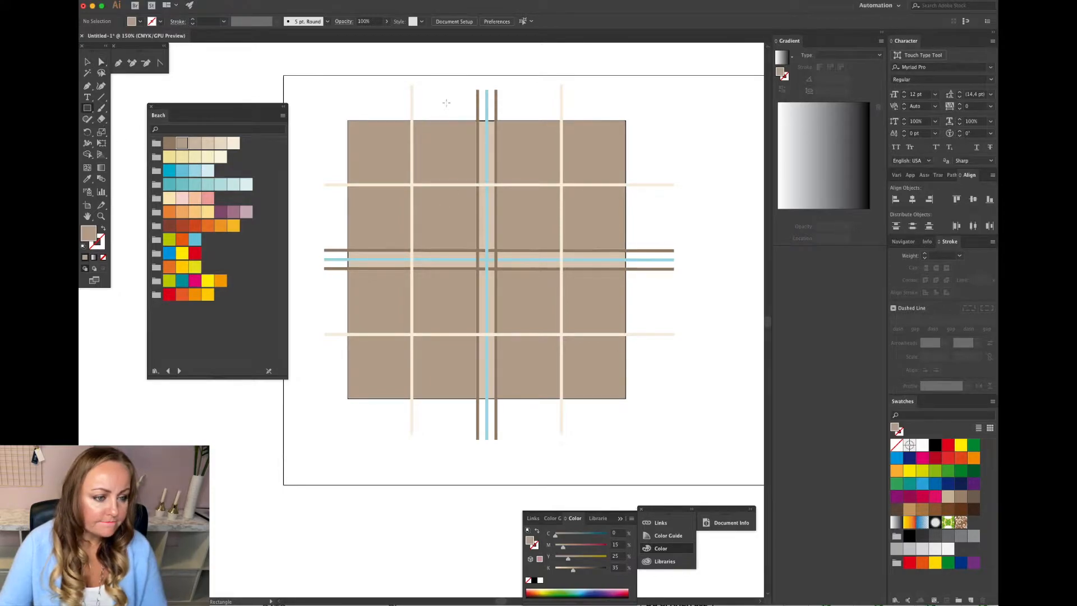
drag(444, 107, 528, 423)
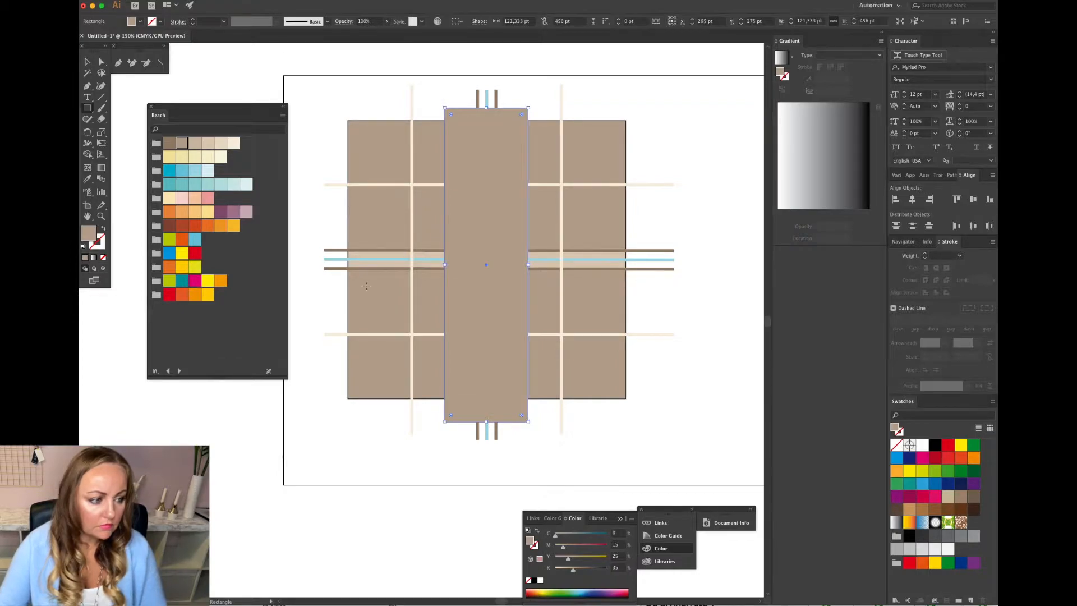
click(207, 143)
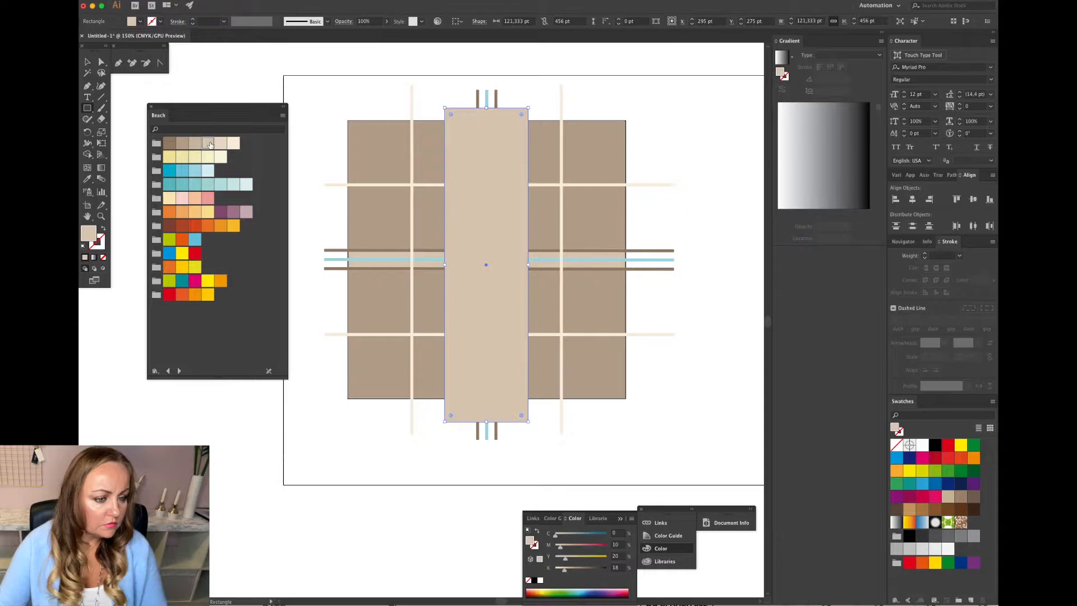
click(234, 143)
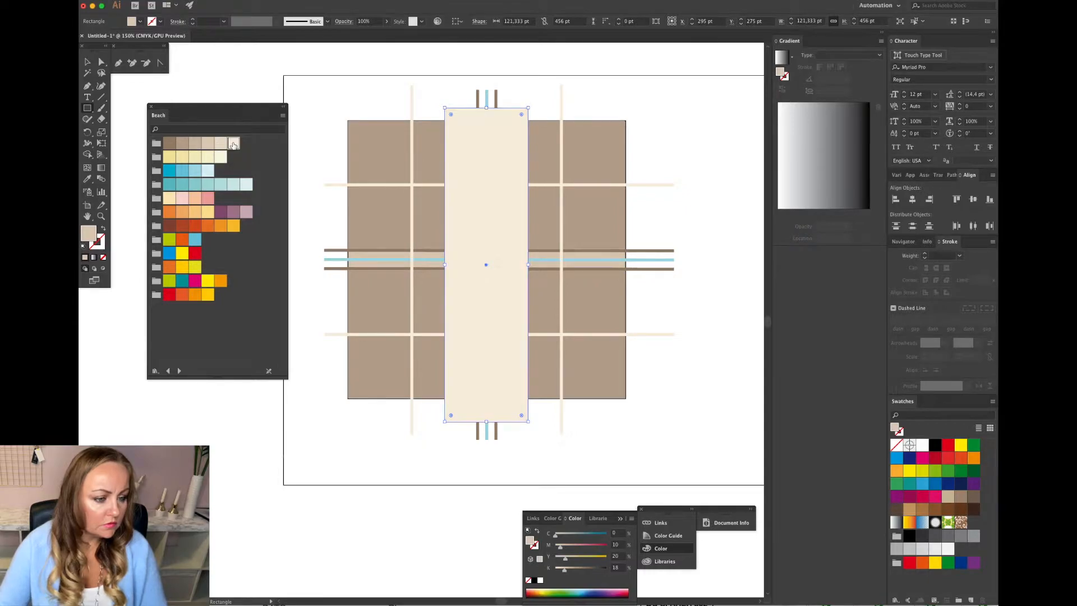
Select the cream rectangle together with the square grid and send them to the back.
click(87, 62)
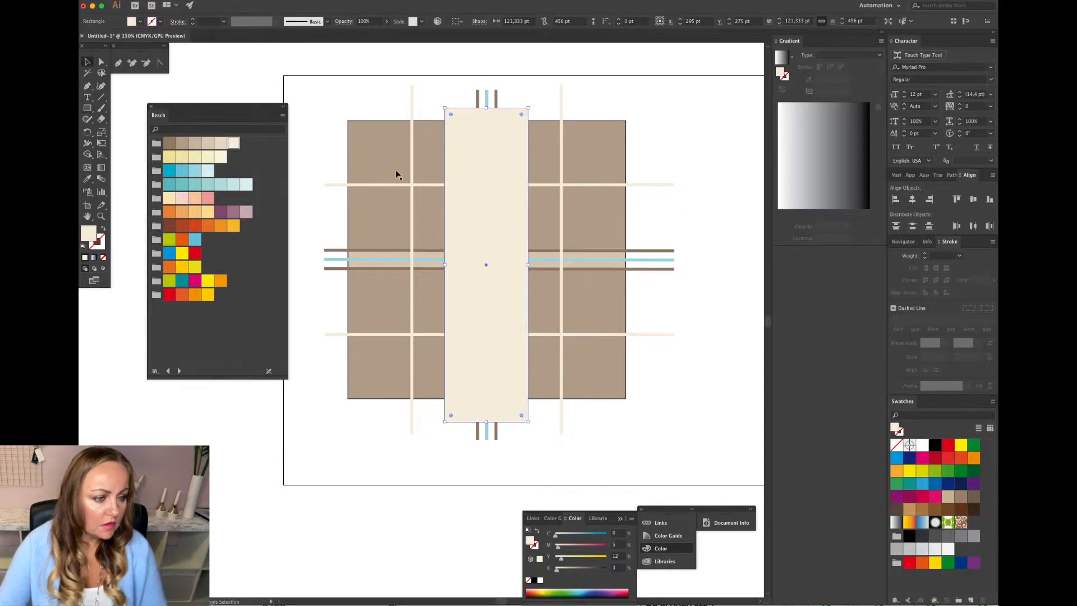
shift+click(425, 163)
scroll(425, 163, up, 1)
click(429, 113)
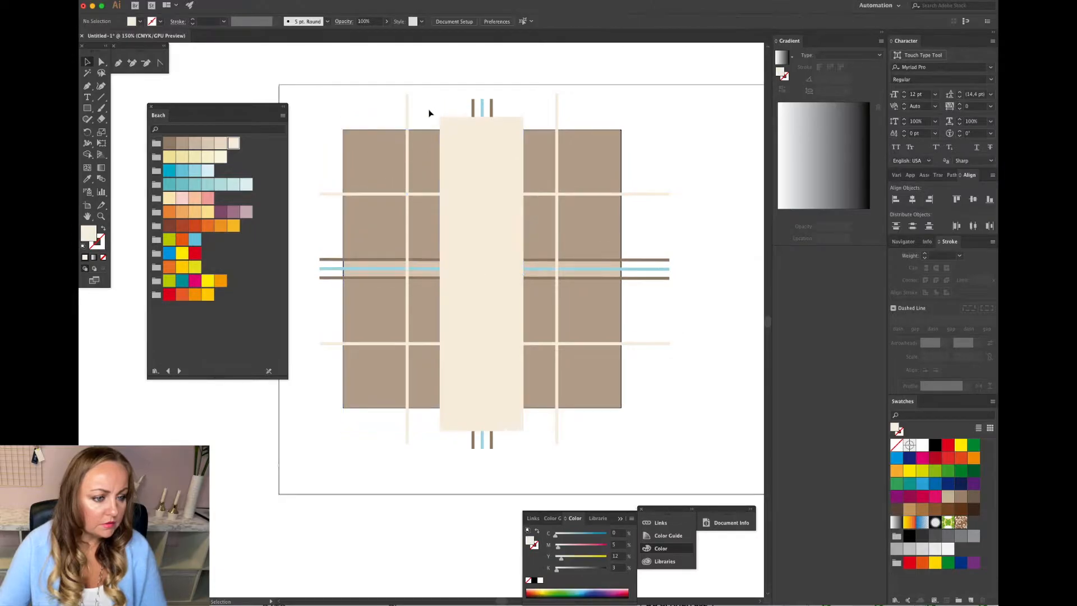
drag(444, 140, 444, 144)
shift+click(534, 148)
scroll(526, 143, up, 1)
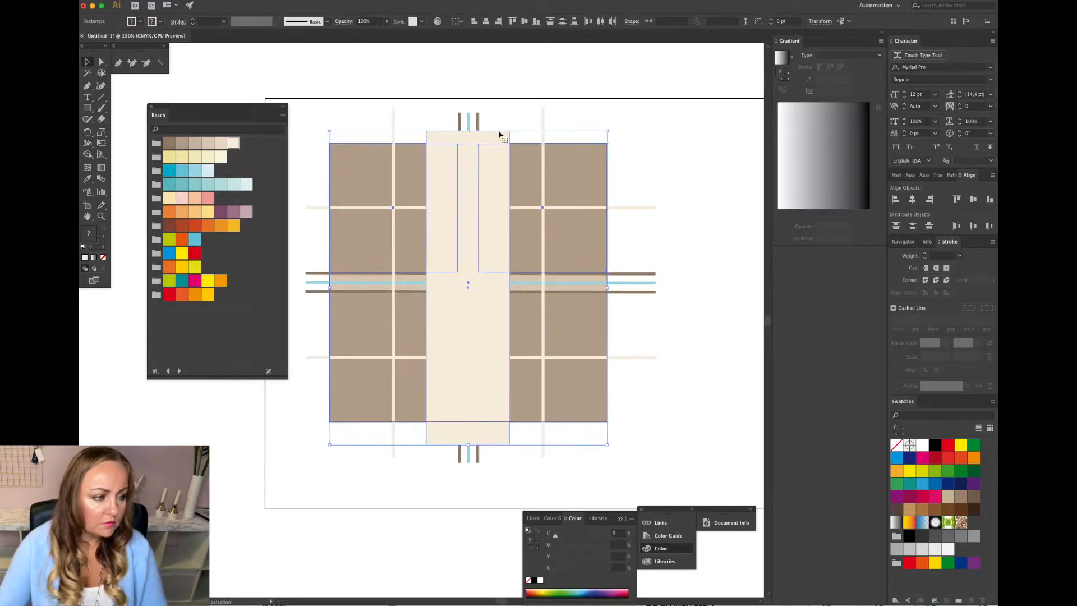
click(213, 2)
mouse_move(220, 12)
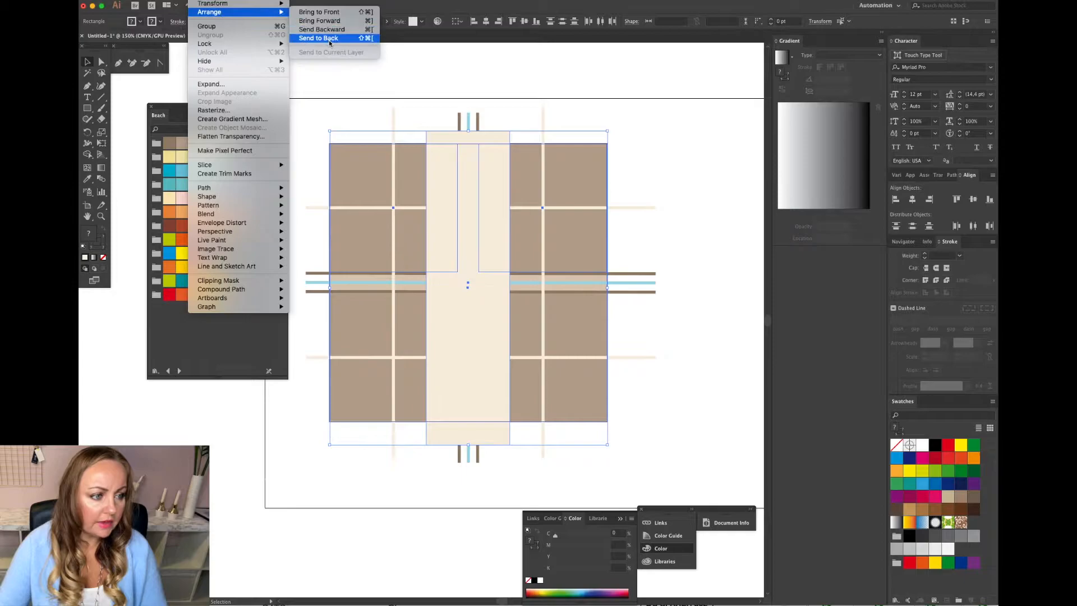
click(319, 38)
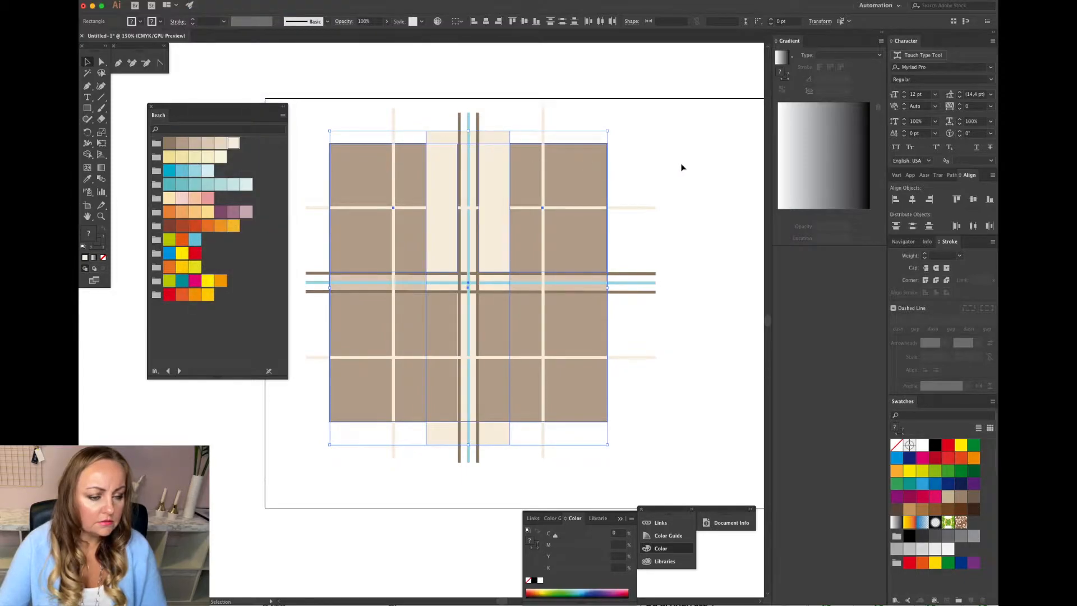
Select the square grid and send it behind the cream rectangle.
click(628, 260)
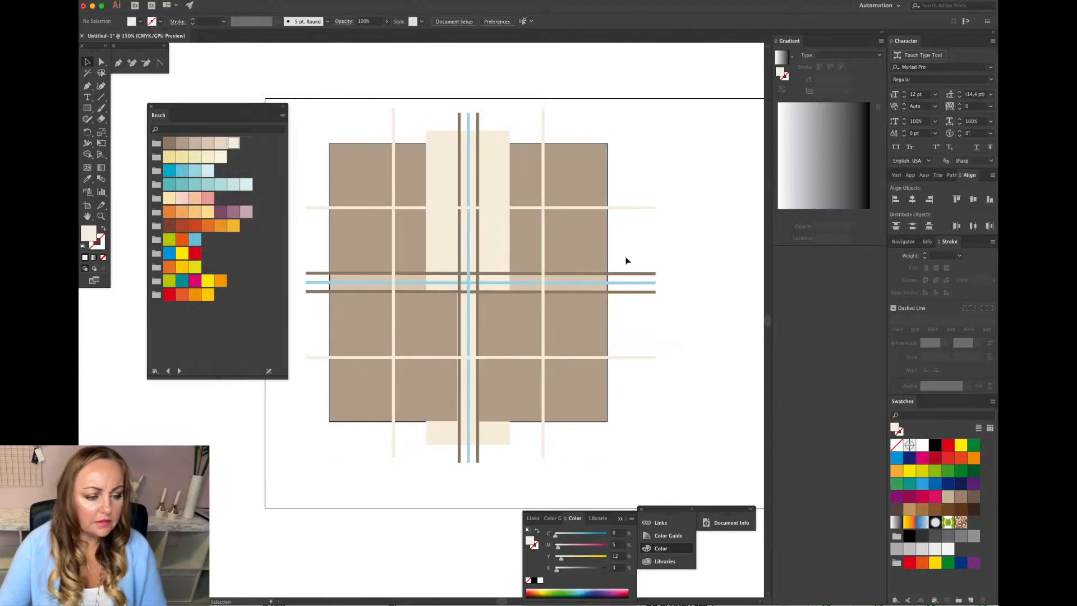
click(502, 339)
shift+click(443, 333)
drag(612, 442, 587, 411)
shift+click(436, 393)
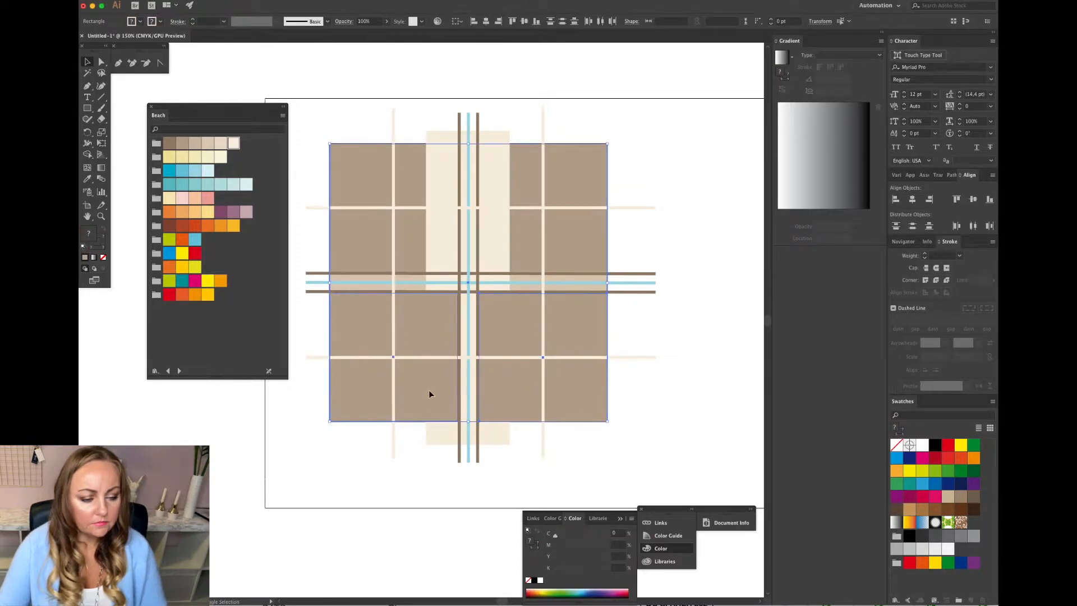
click(198, 1)
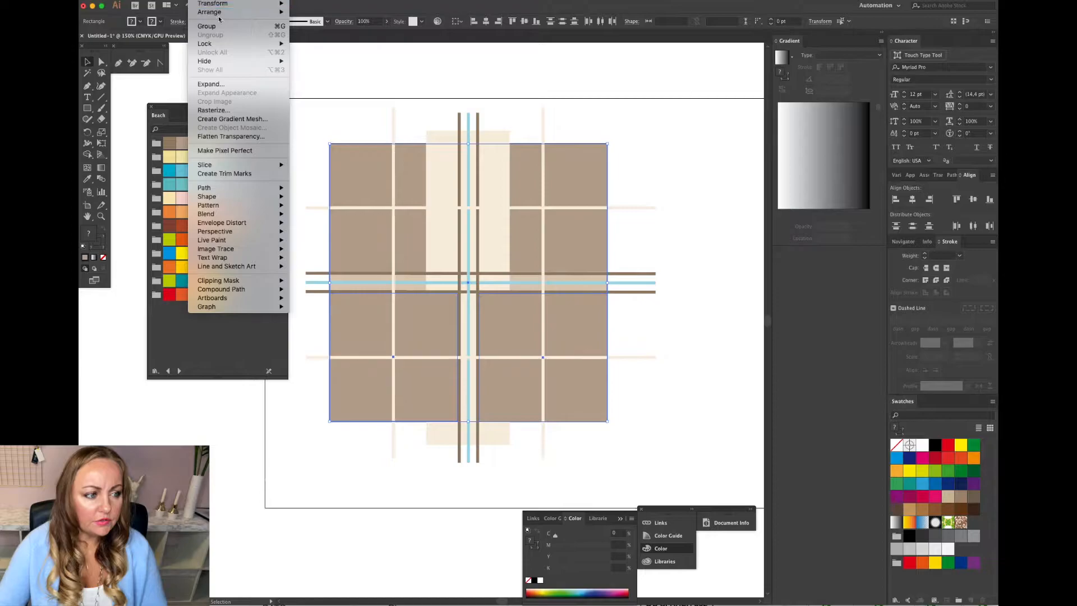
mouse_move(222, 13)
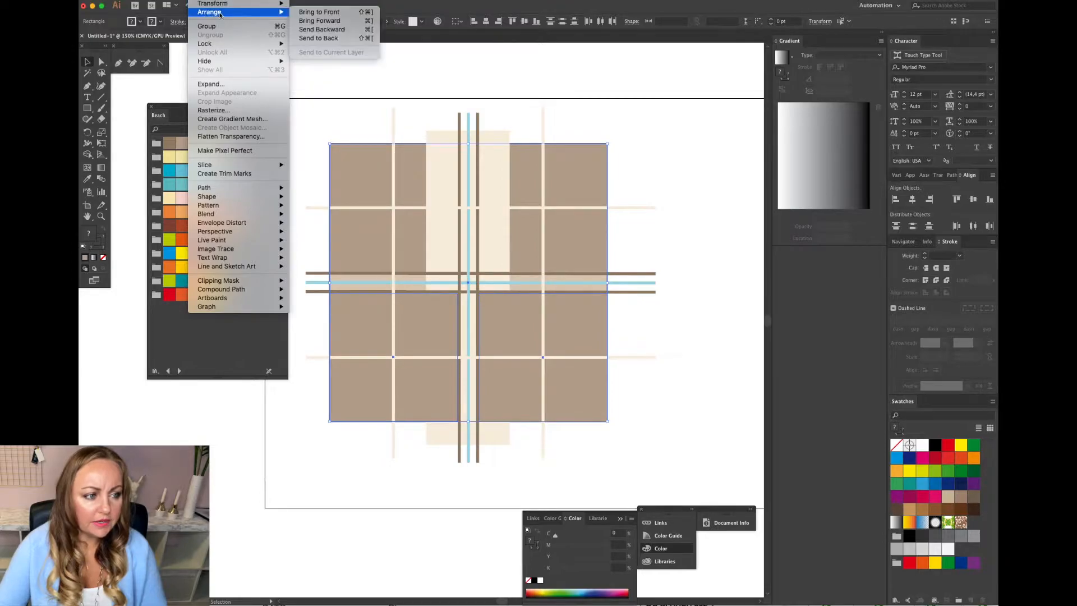
click(330, 38)
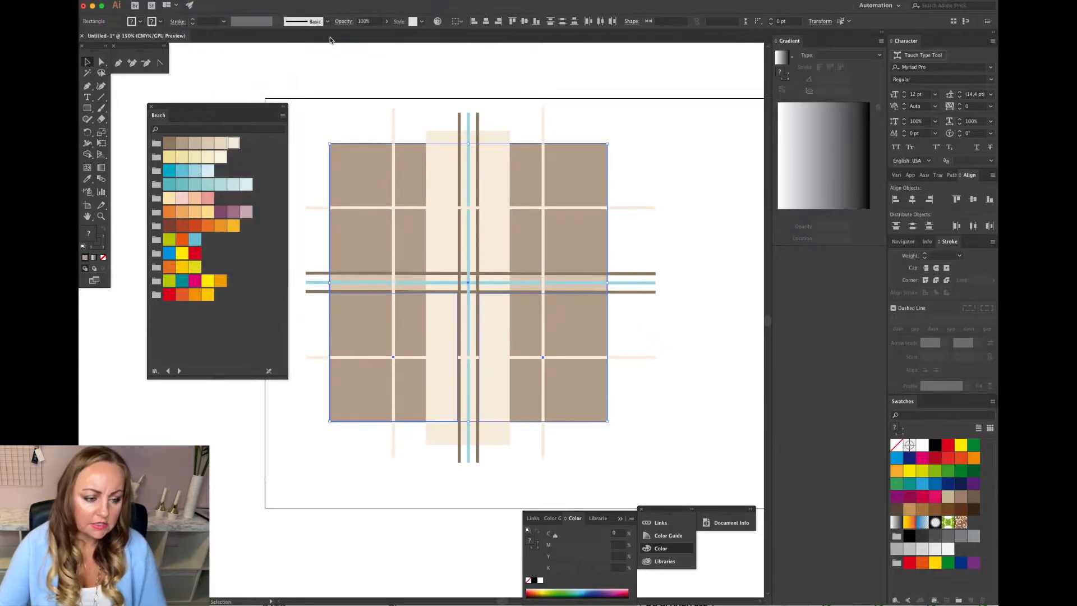
Recolour the centre vertical rectangle with the lighter tan swatch from the Beach library's first row.
click(699, 261)
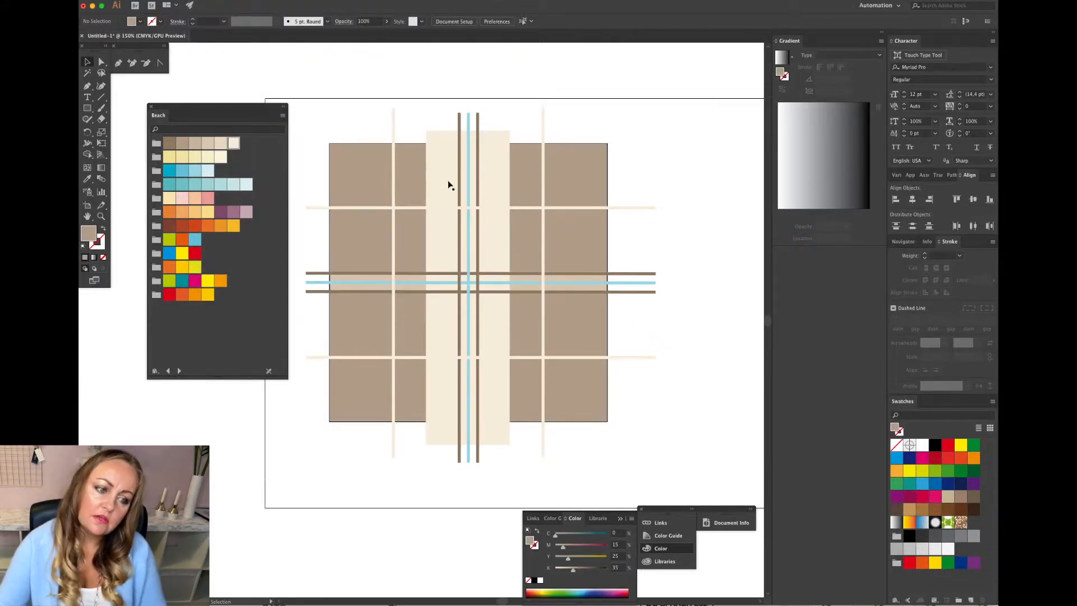
click(501, 141)
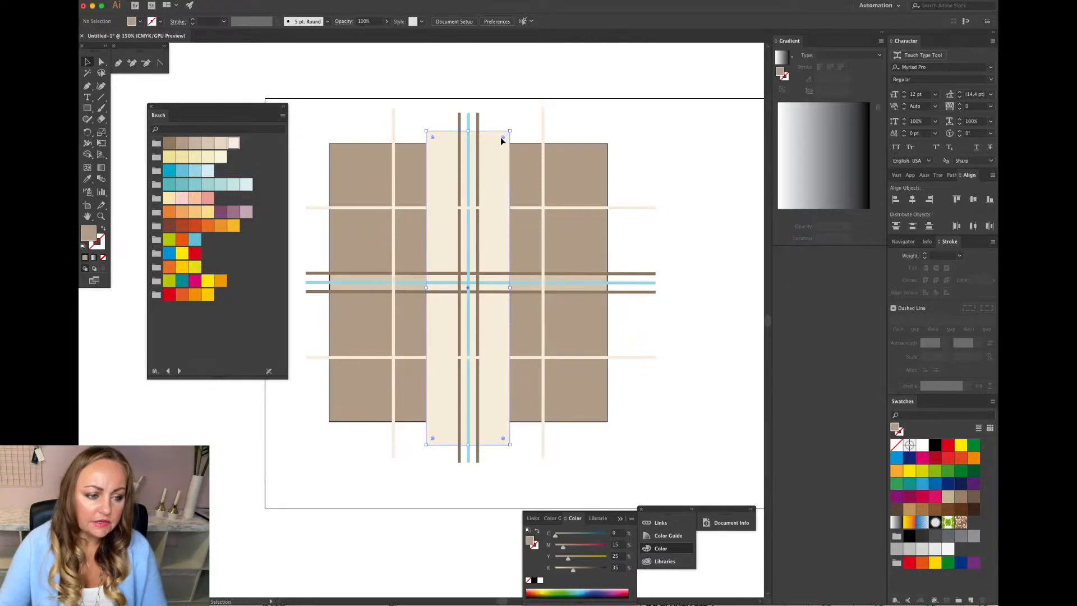
click(208, 144)
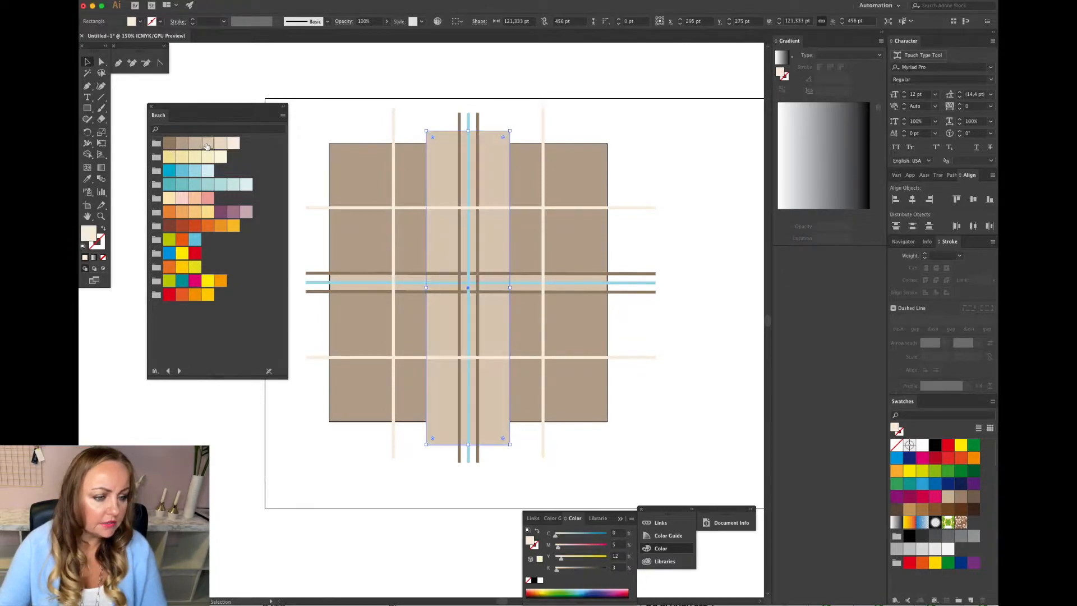
click(416, 122)
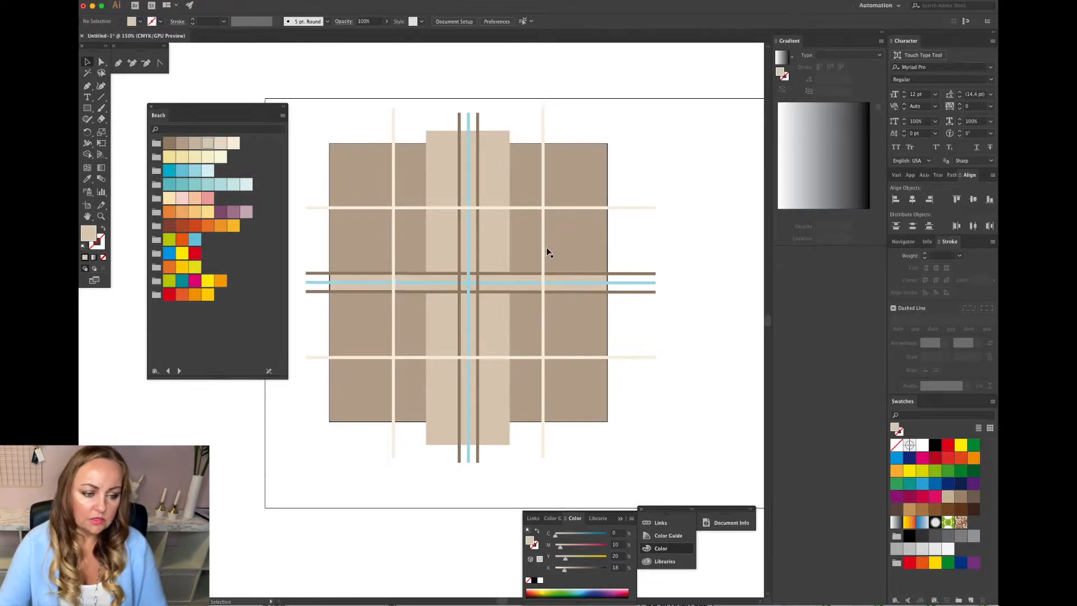
Select the vertical and horizontal stripe groups and ungroup them.
click(468, 285)
shift+click(497, 286)
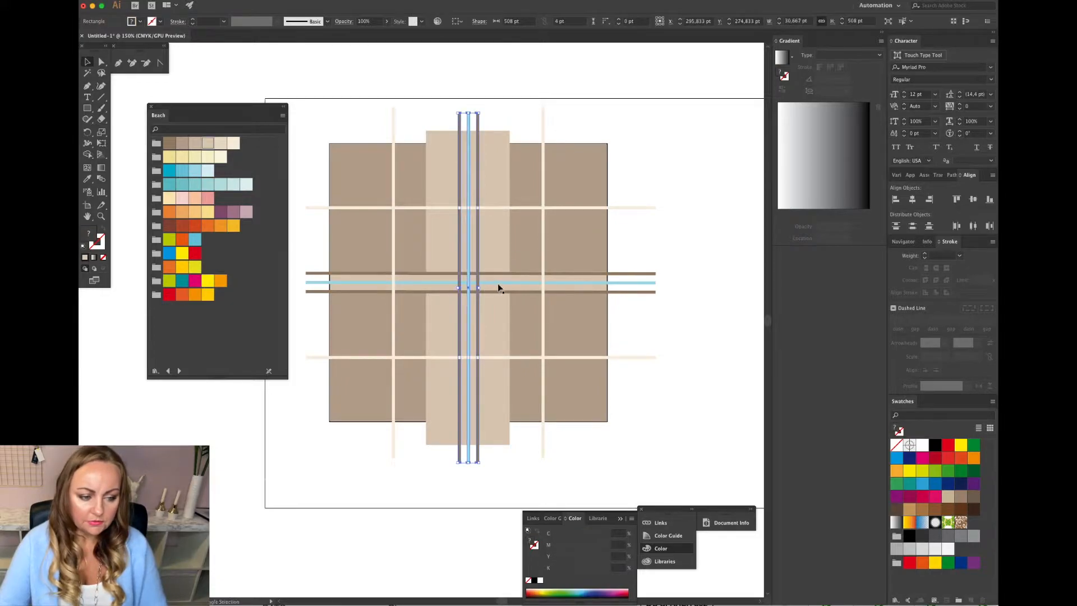
scroll(505, 262, up, 1)
click(703, 271)
click(572, 306)
shift+click(455, 261)
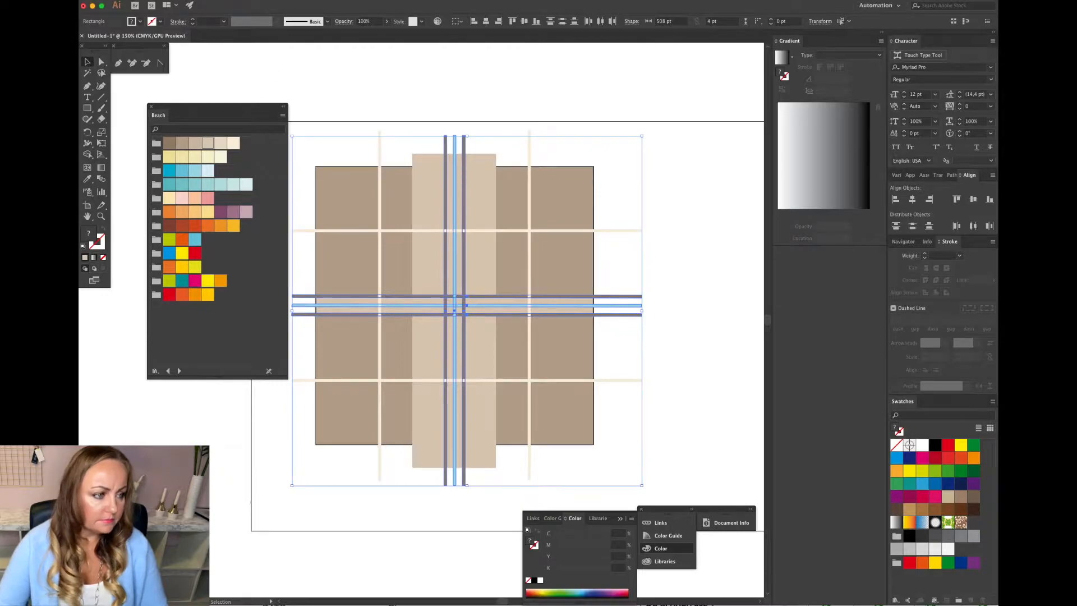
click(203, 1)
click(233, 37)
click(552, 139)
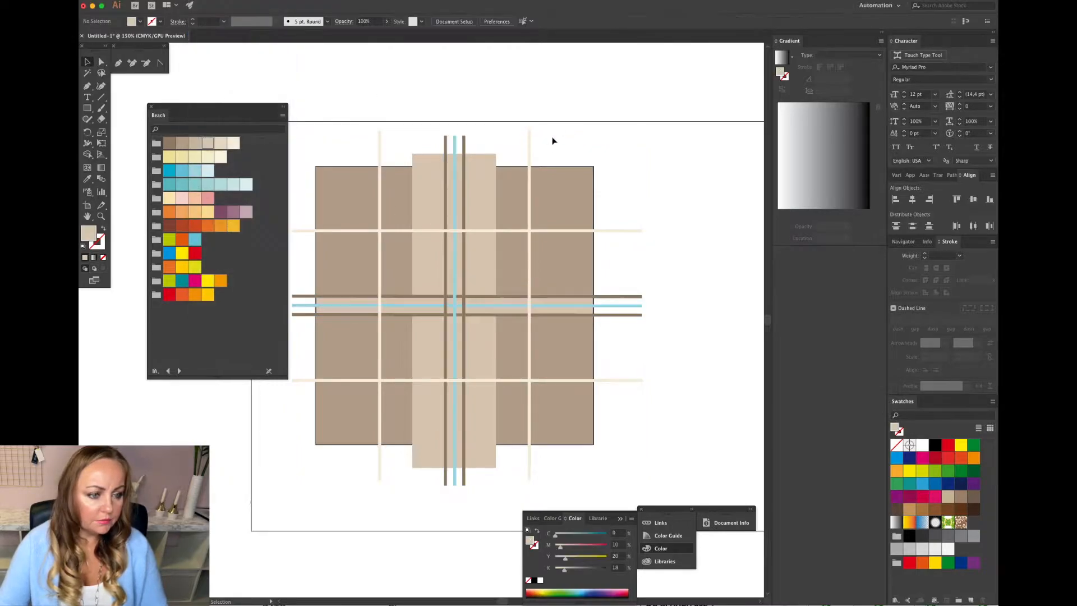
Select the vertical and horizontal light blue stripes and bring them to the front.
click(454, 177)
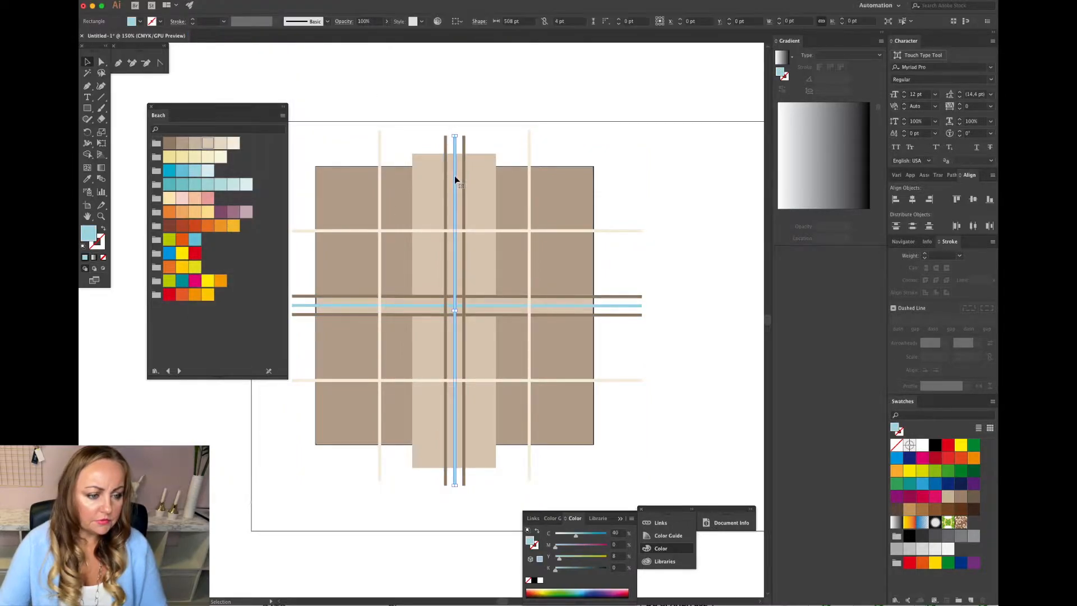
shift+click(509, 304)
click(203, 1)
mouse_move(252, 12)
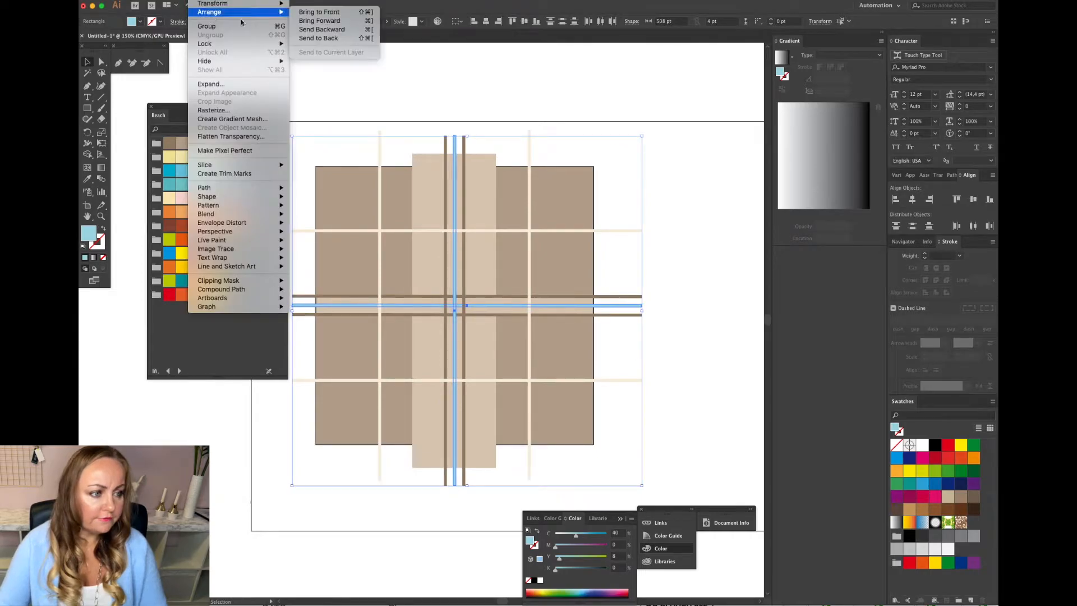
click(312, 11)
click(671, 186)
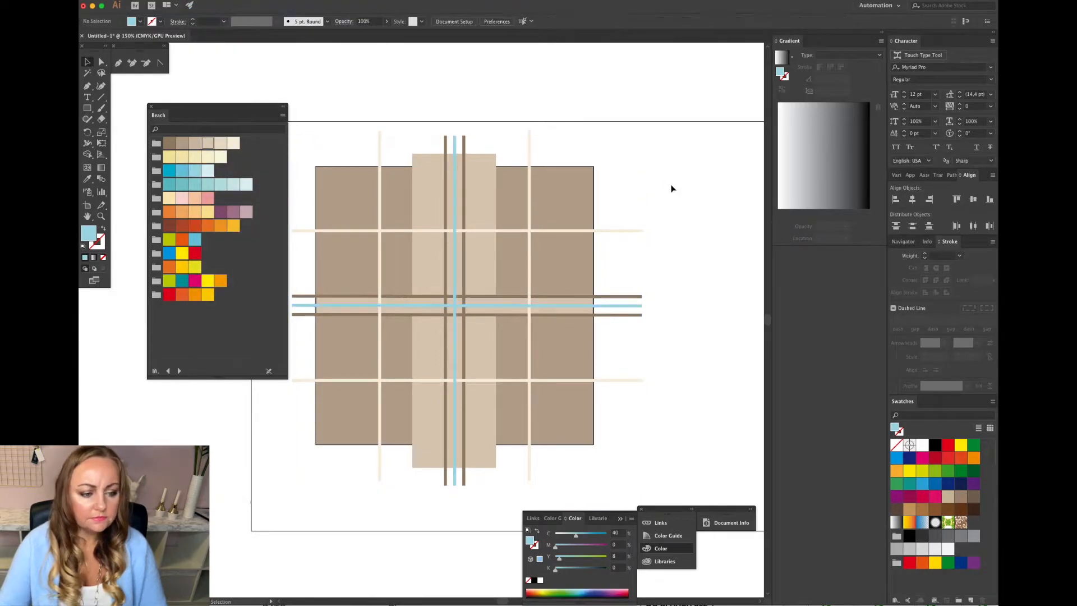
scroll(675, 189, down, 2)
scroll(674, 189, left, 2)
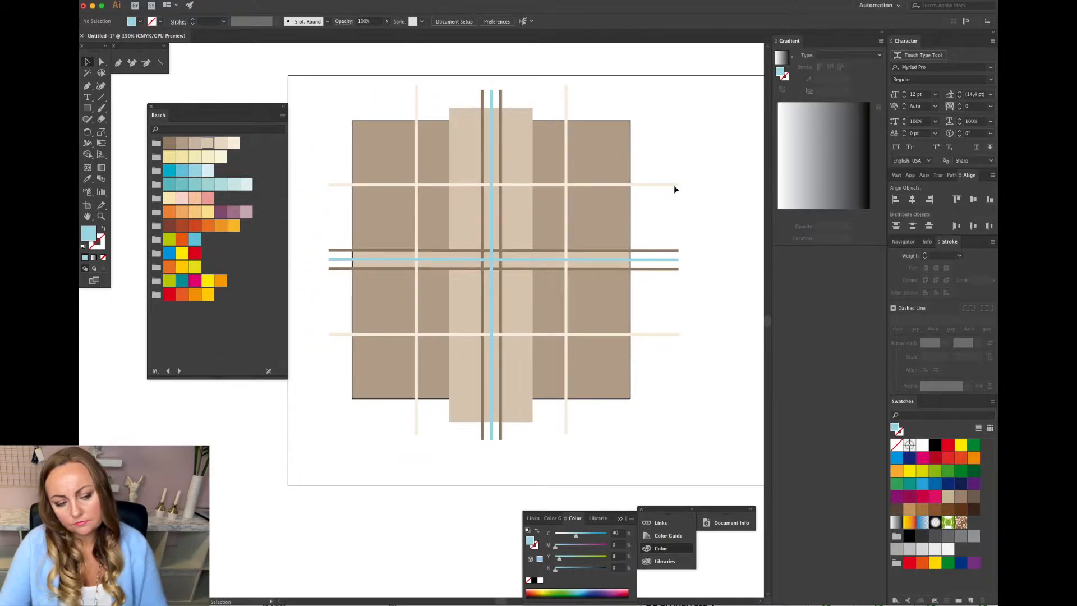
click(529, 115)
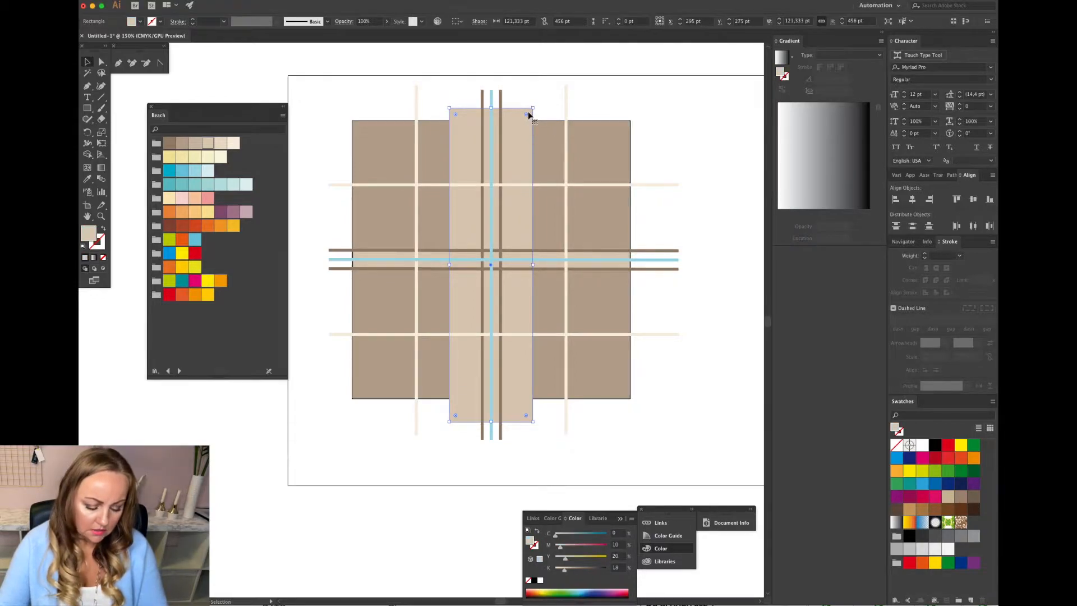
key(super+c)
key(super+v)
drag(429, 198, 647, 152)
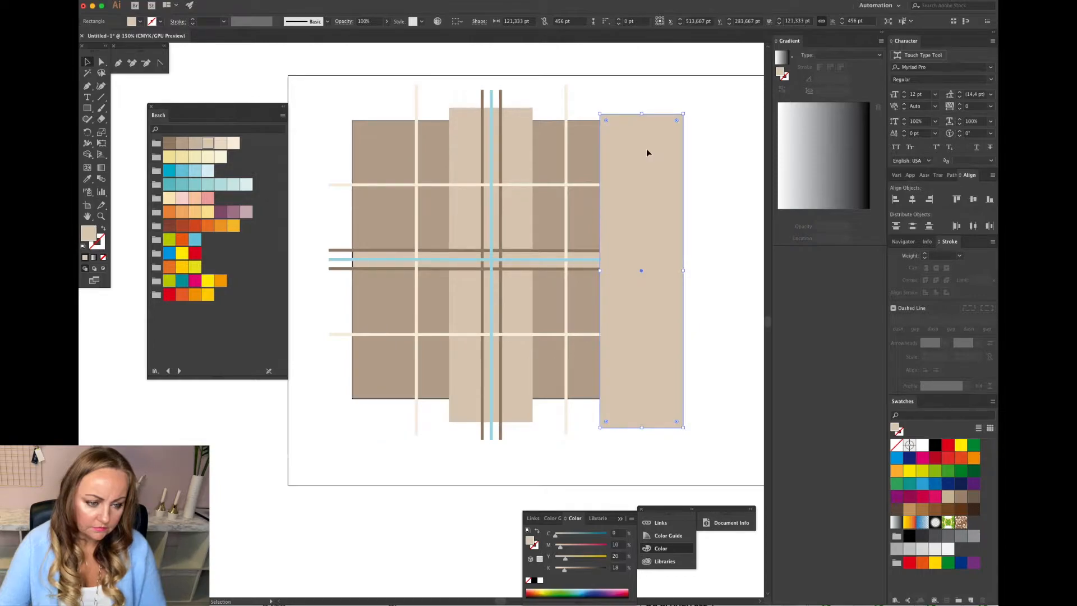
key(super+z)
Duplicate the tan centre rectangle horizontally to the right edge of the grid.
click(518, 135)
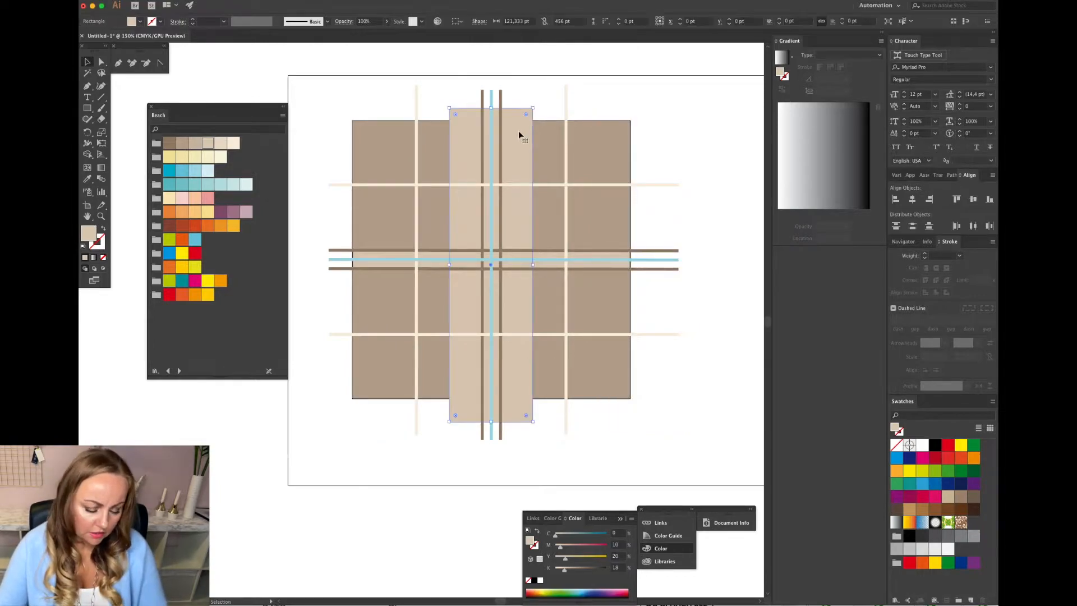
key(a)
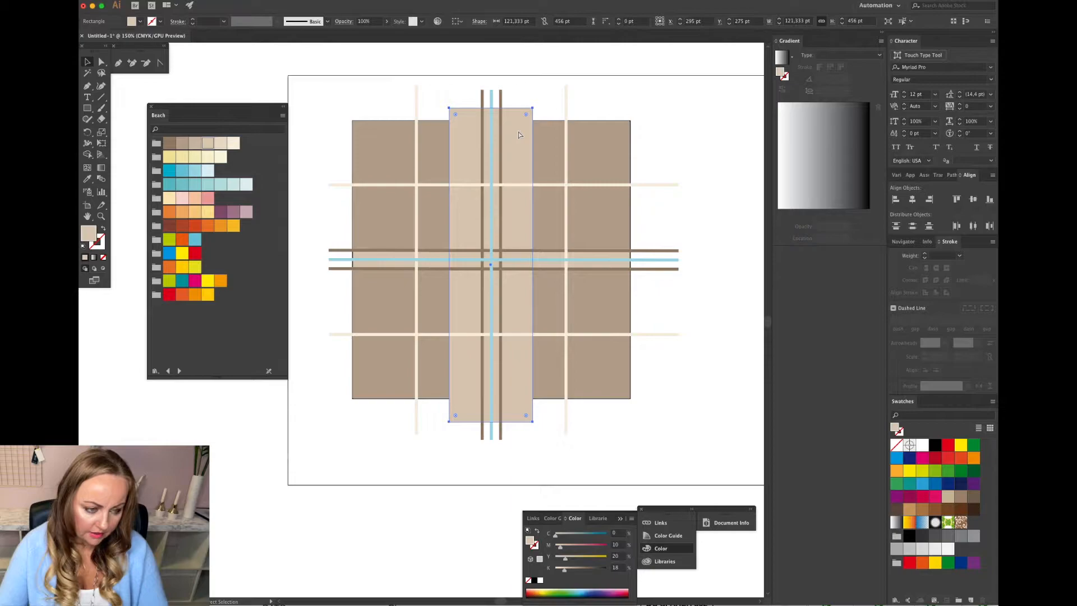
drag(518, 134, 667, 138)
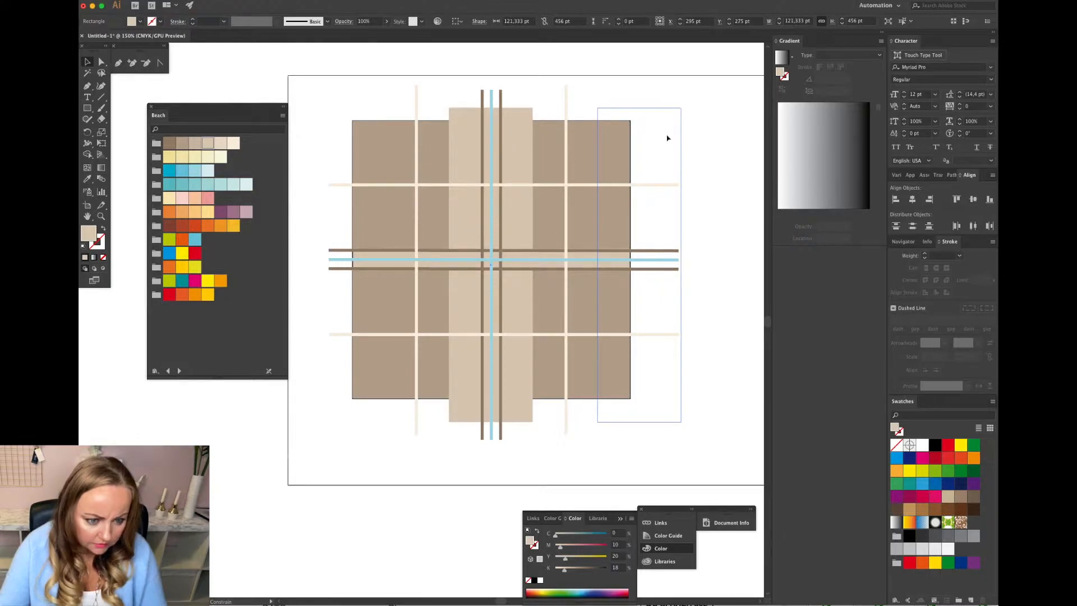
drag(667, 138, 666, 135)
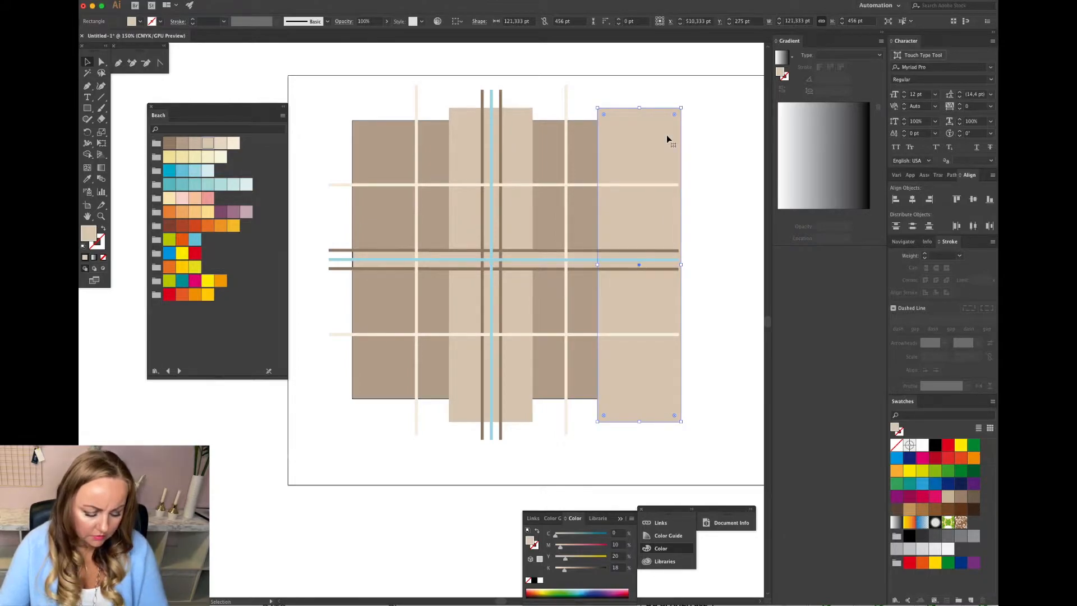
Duplicate the tan centre rectangle horizontally to the left edge of the grid.
drag(515, 129, 368, 134)
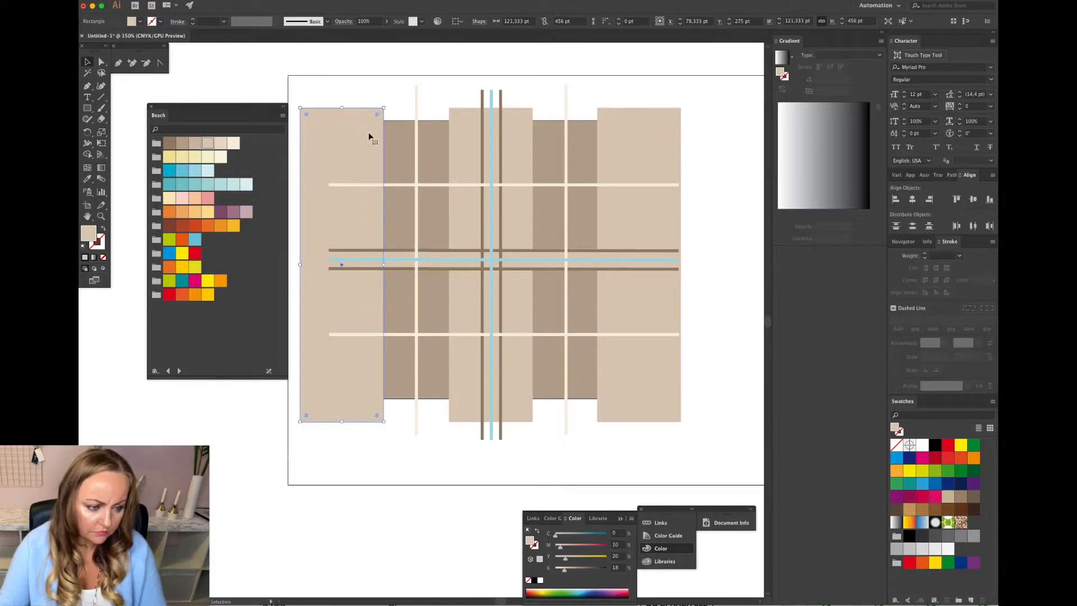
click(721, 255)
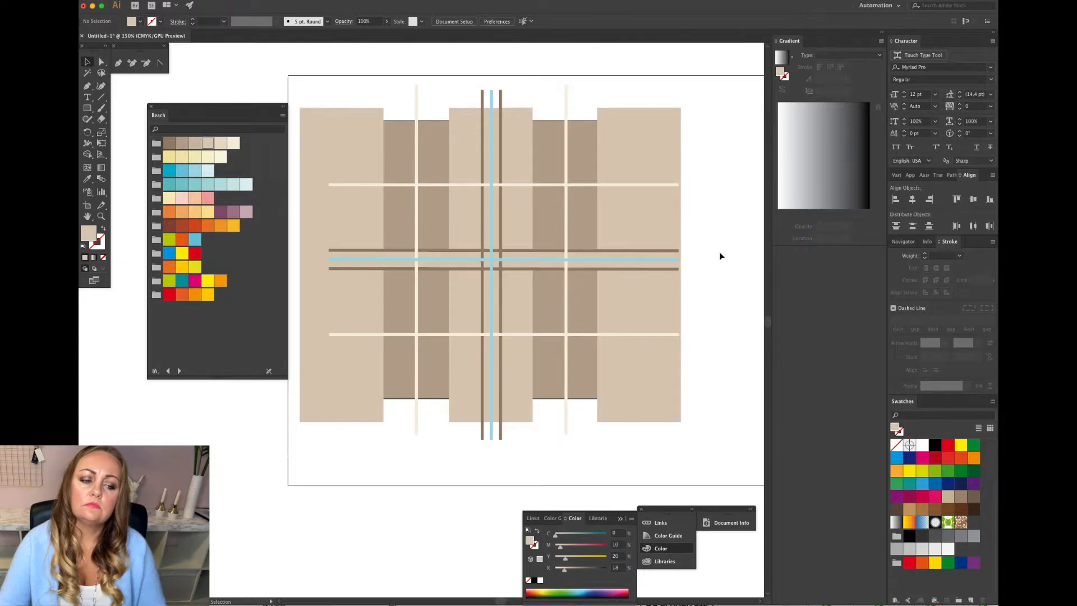
Select the three tan vertical rectangles and align them to their vertical centres.
click(632, 147)
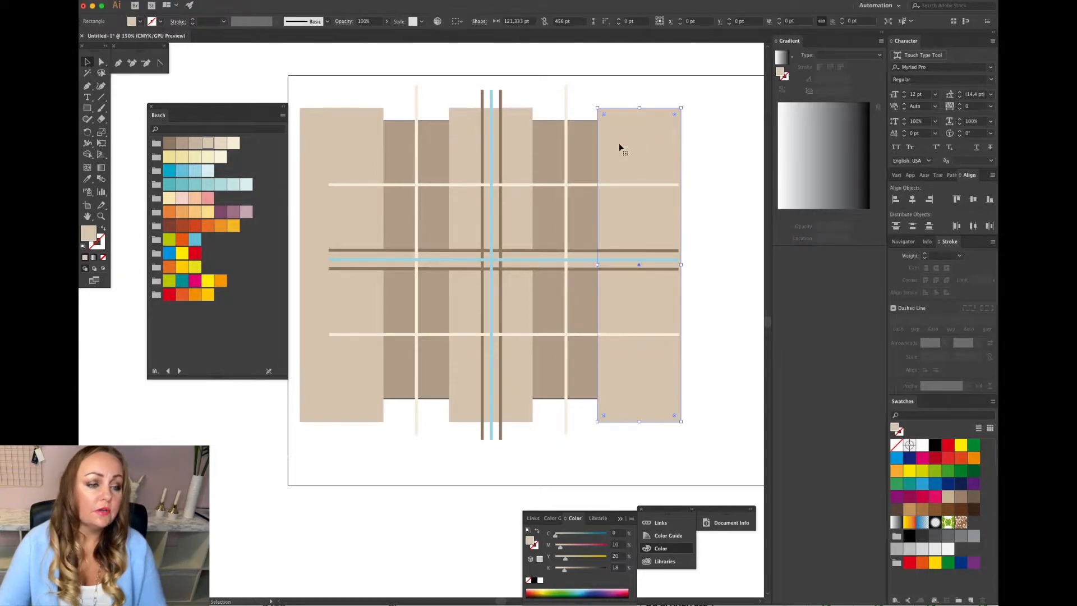
shift+click(515, 132)
shift+click(363, 140)
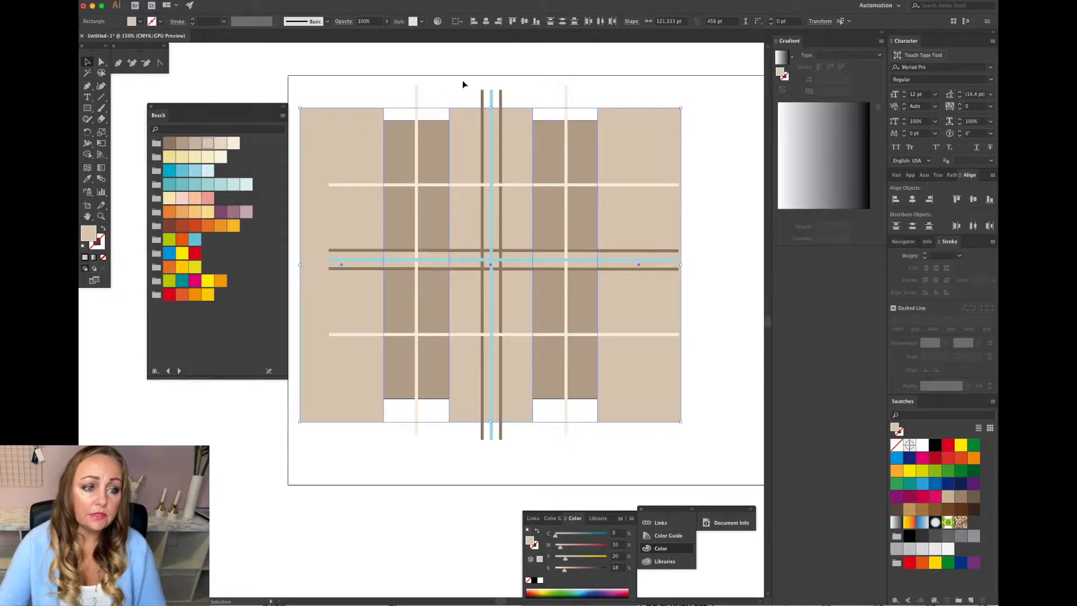
click(601, 22)
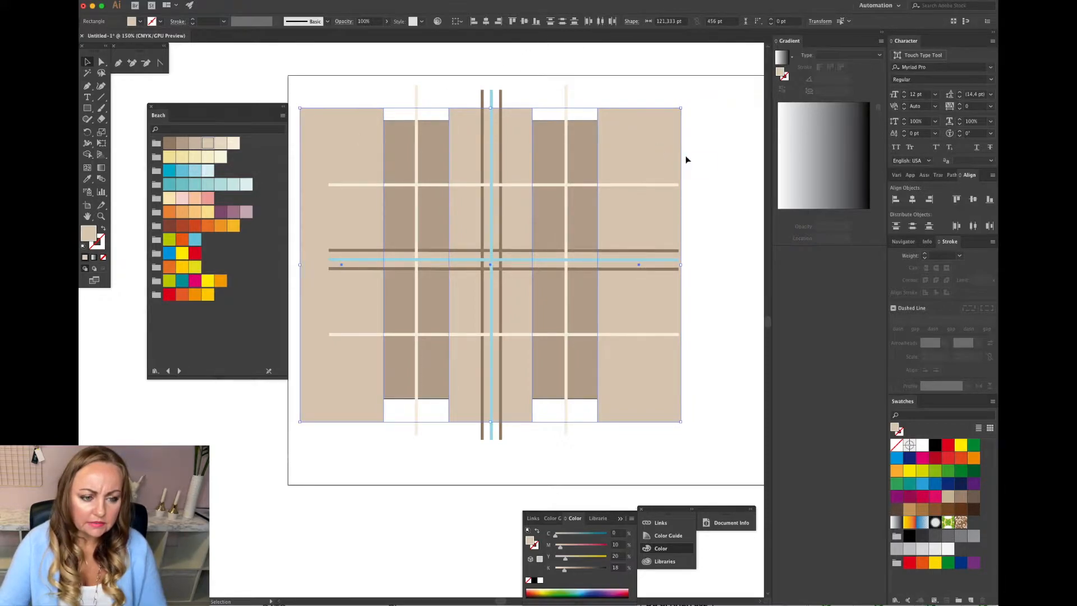
click(699, 159)
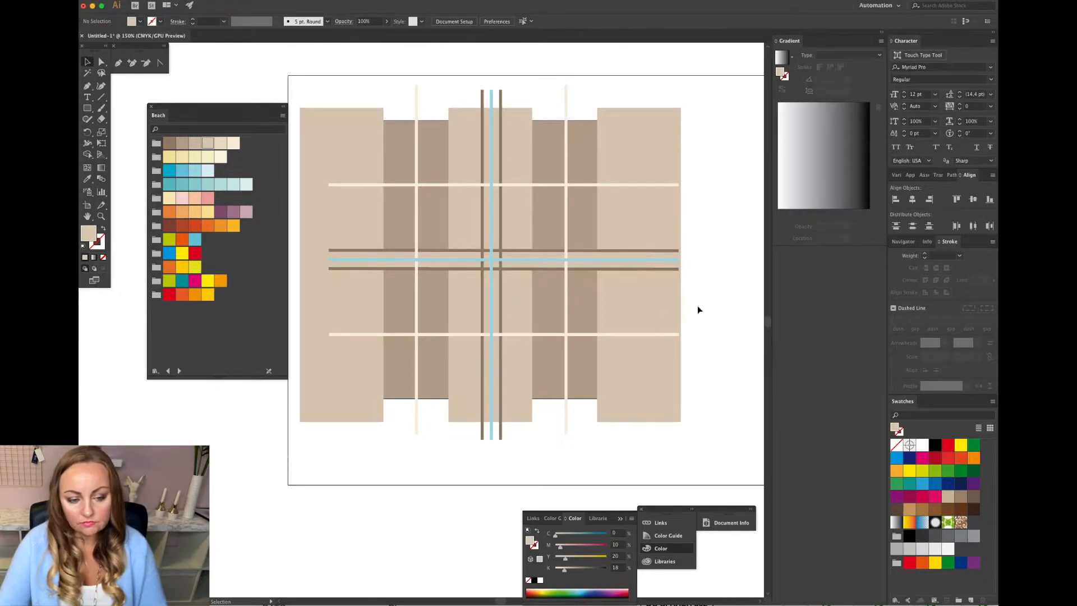
key(super+minus)
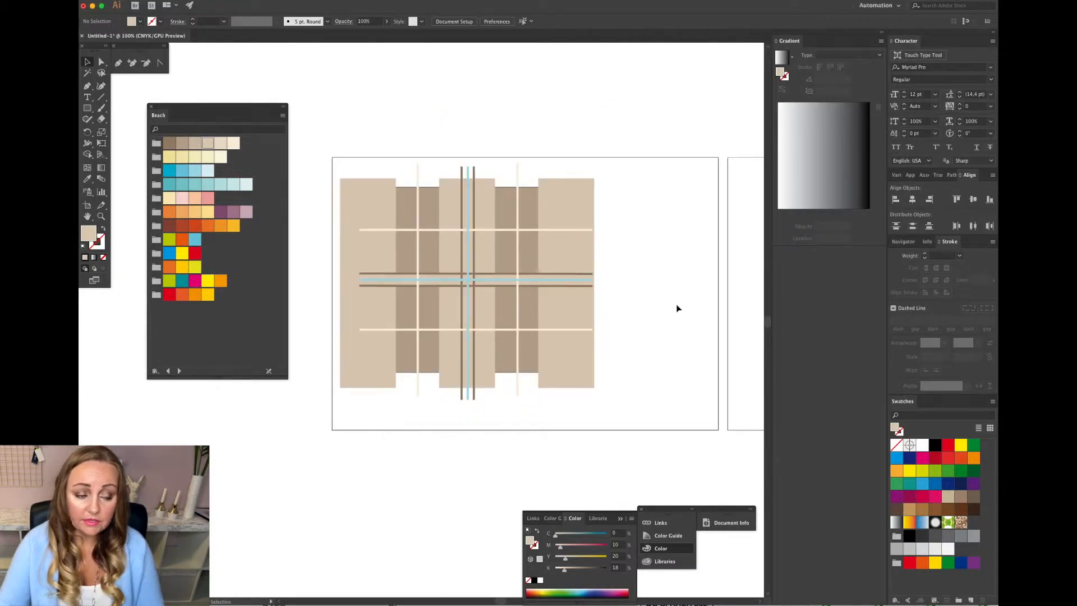
key(super+equal)
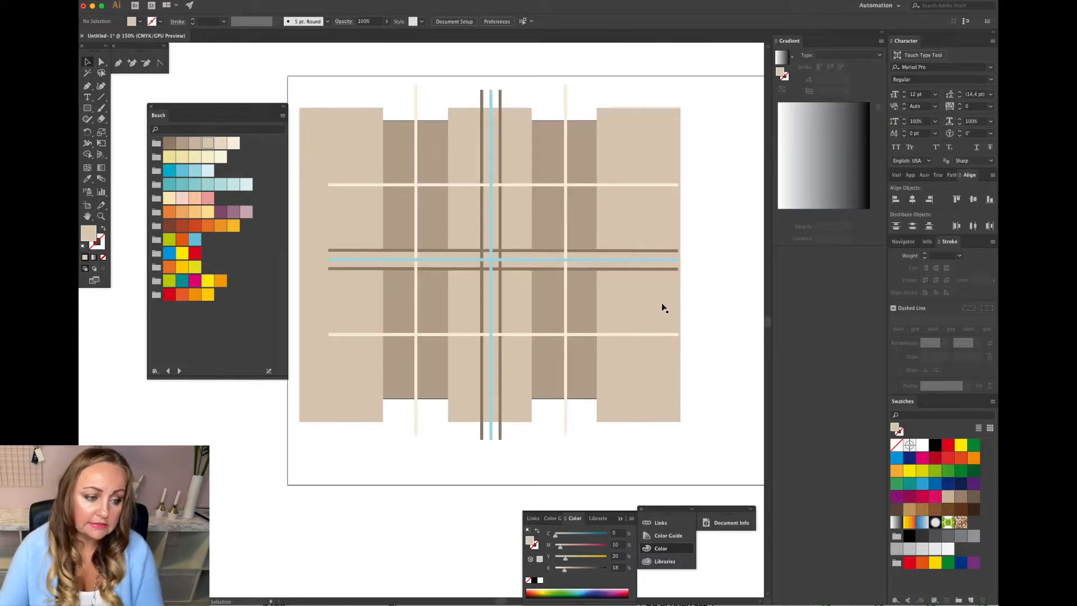
Select the brown rectangle in the upper-left quarter of the tile and lock it.
click(201, 0)
click(416, 120)
click(425, 123)
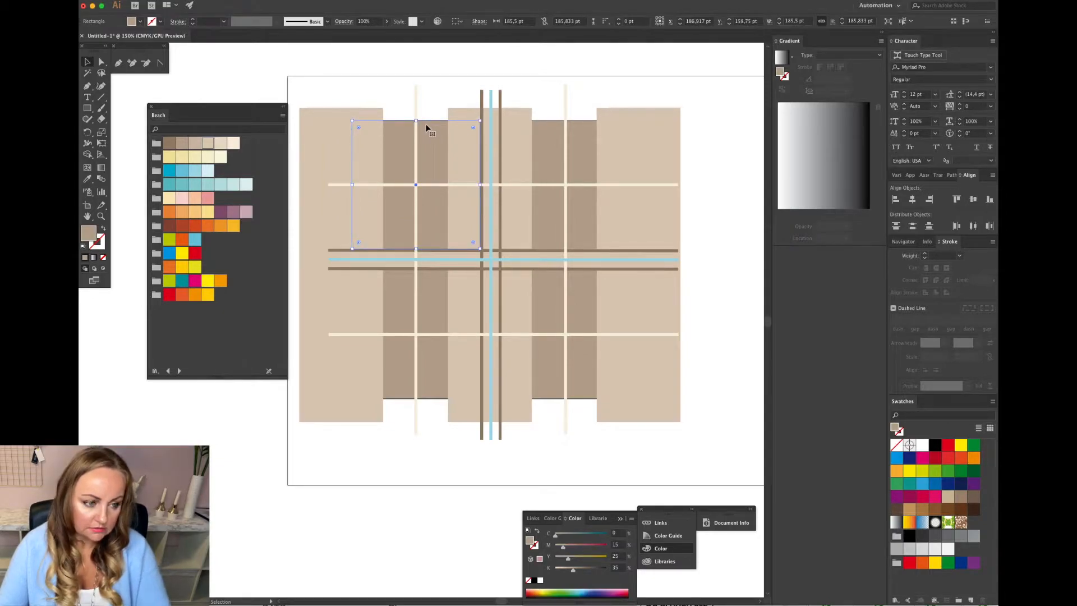
key(super+2)
Bring the square tile-boundary rectangle to the front and remove its fill, leaving only the black stroke.
click(428, 120)
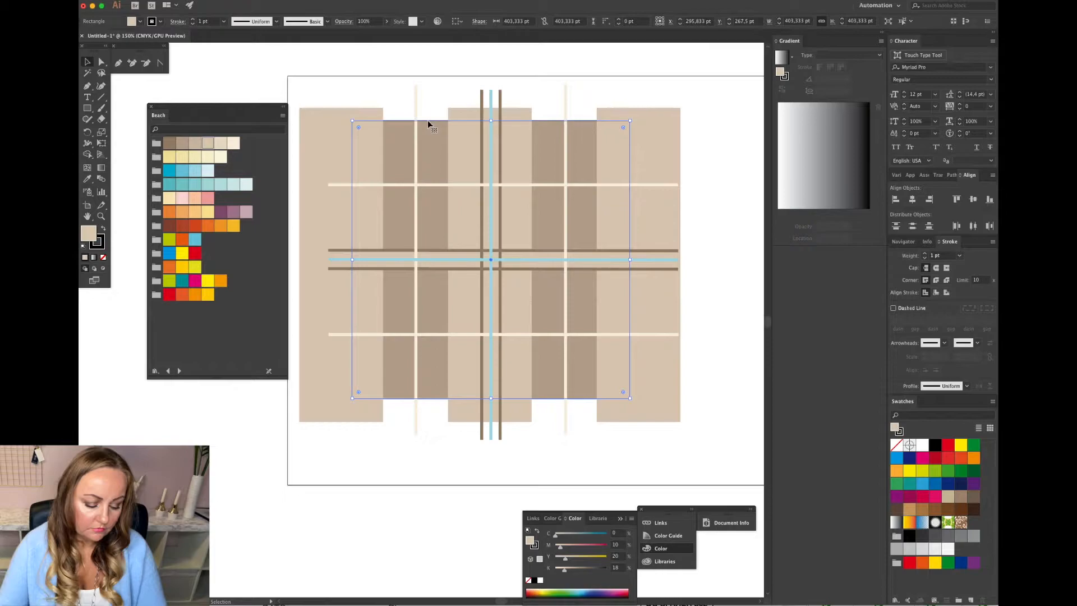
key(a)
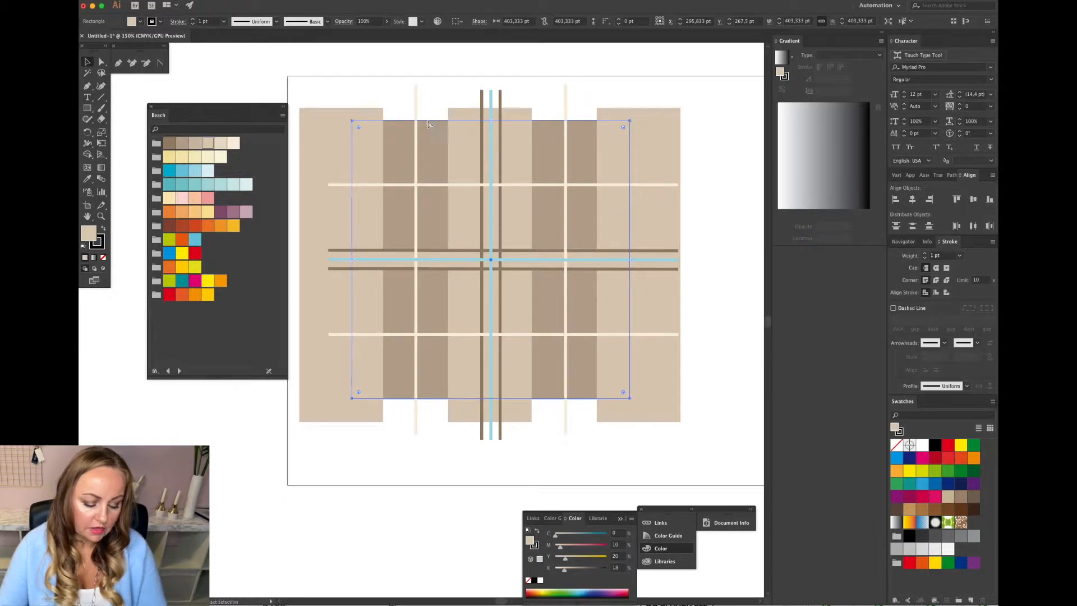
key(v)
click(205, 0)
mouse_move(207, 11)
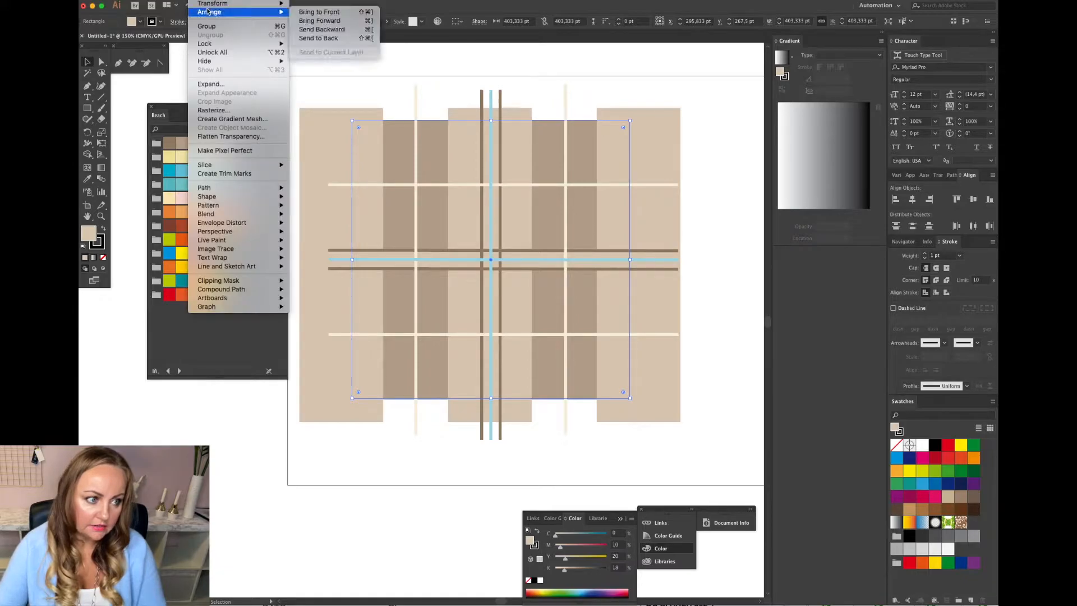
click(319, 12)
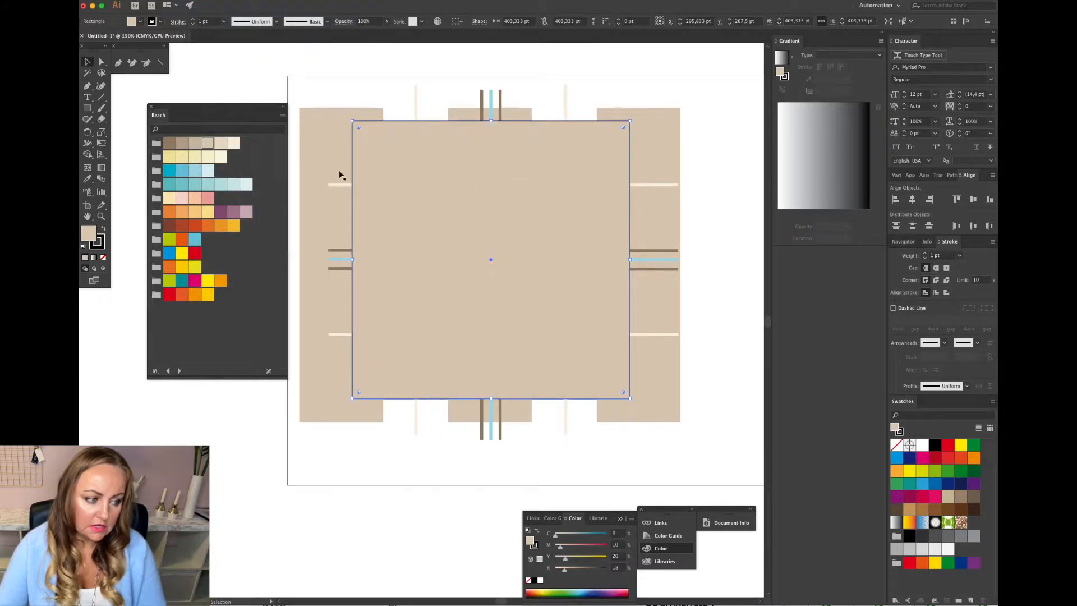
click(104, 257)
click(103, 250)
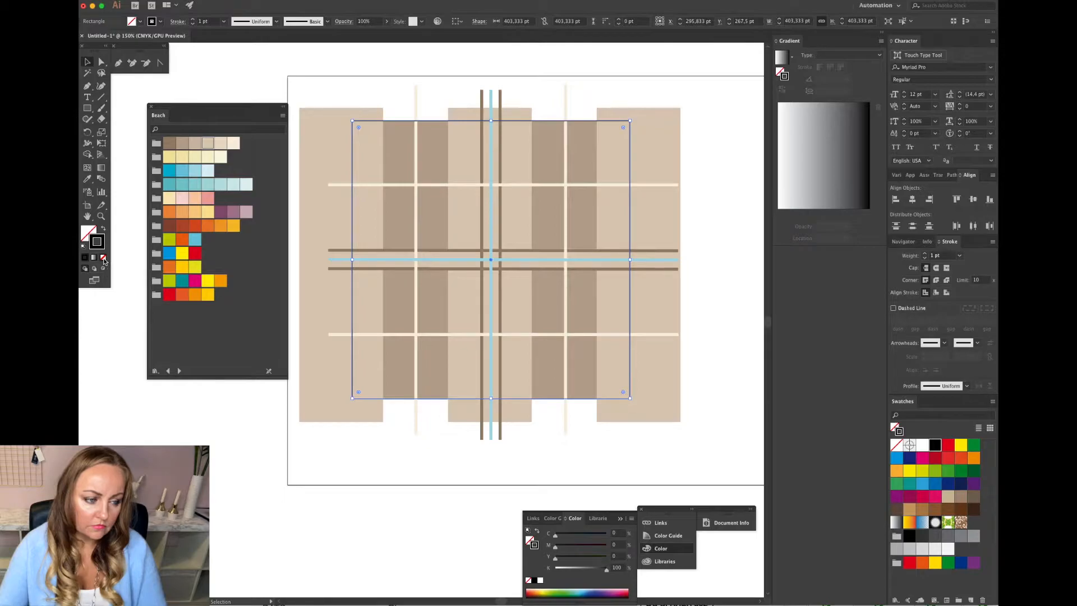
click(305, 93)
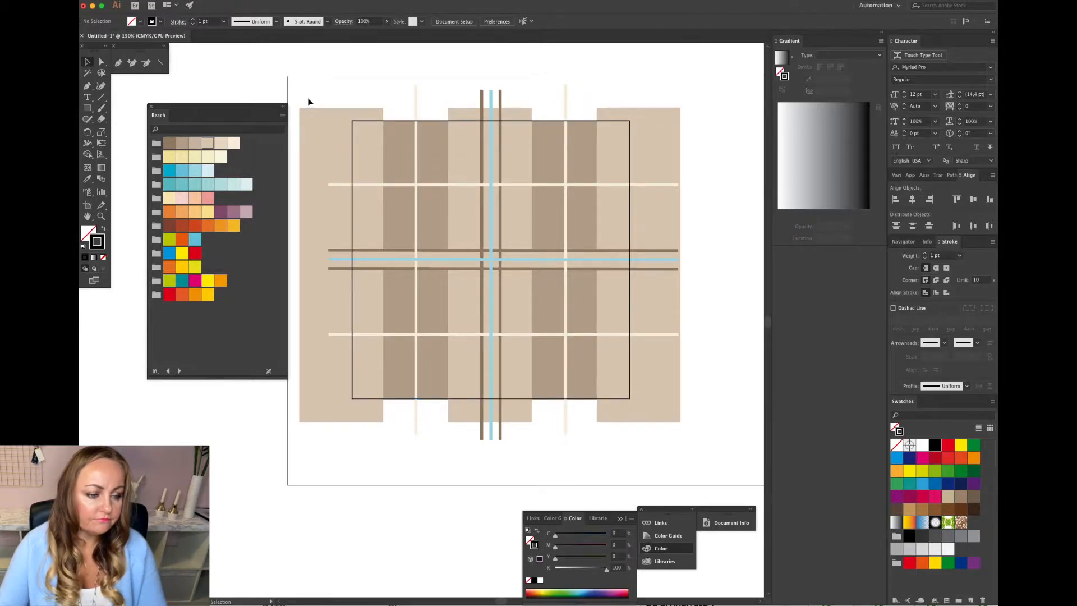
Unlock all objects.
click(207, 1)
click(220, 54)
click(348, 94)
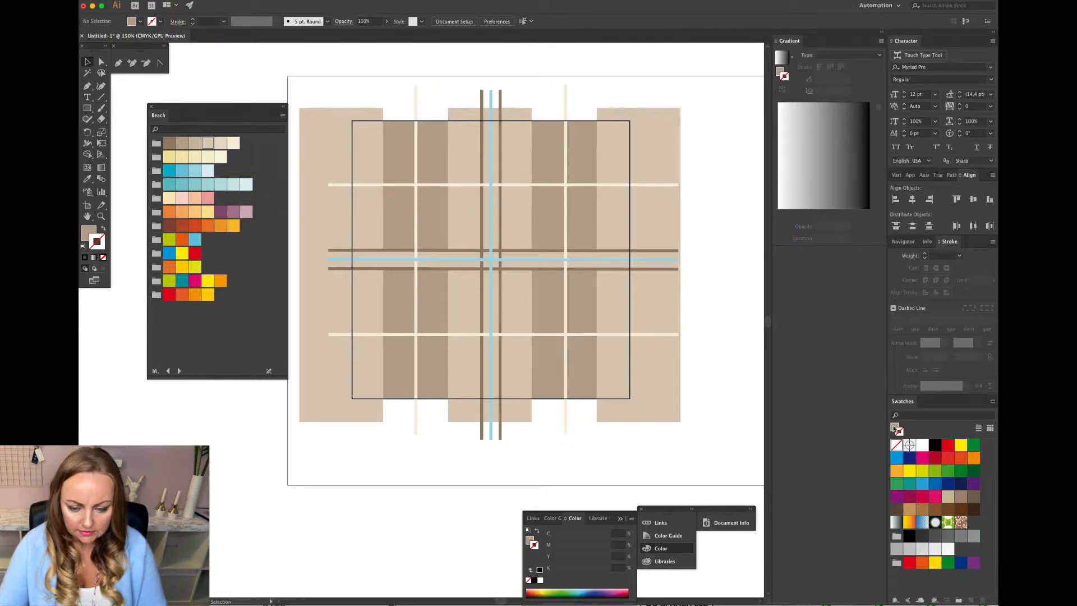
click(894, 428)
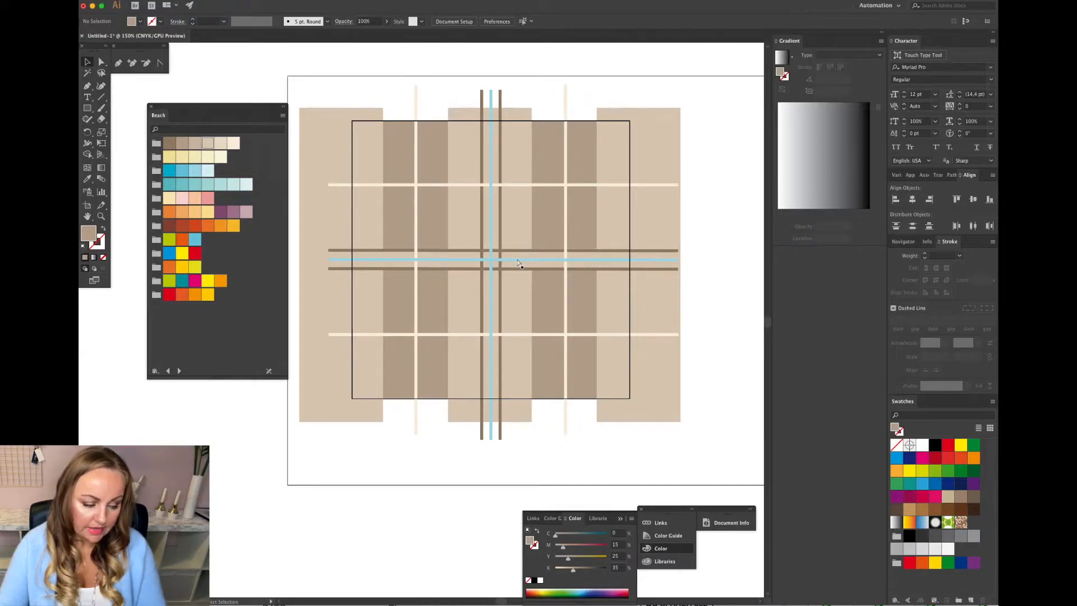
Remove the square tile-boundary rectangle from the artwork.
key(super+a)
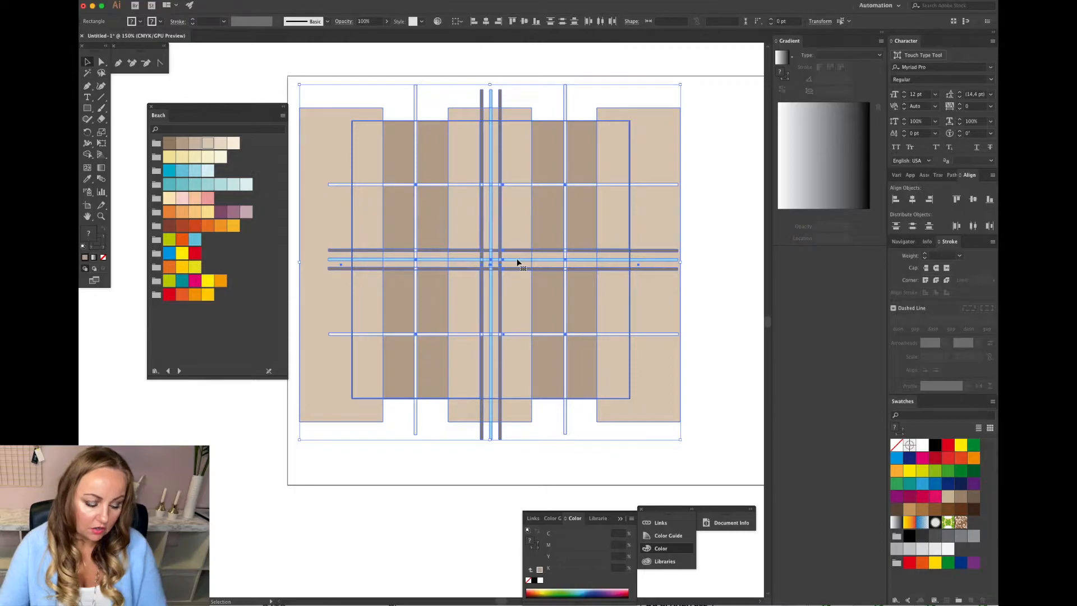
click(408, 399)
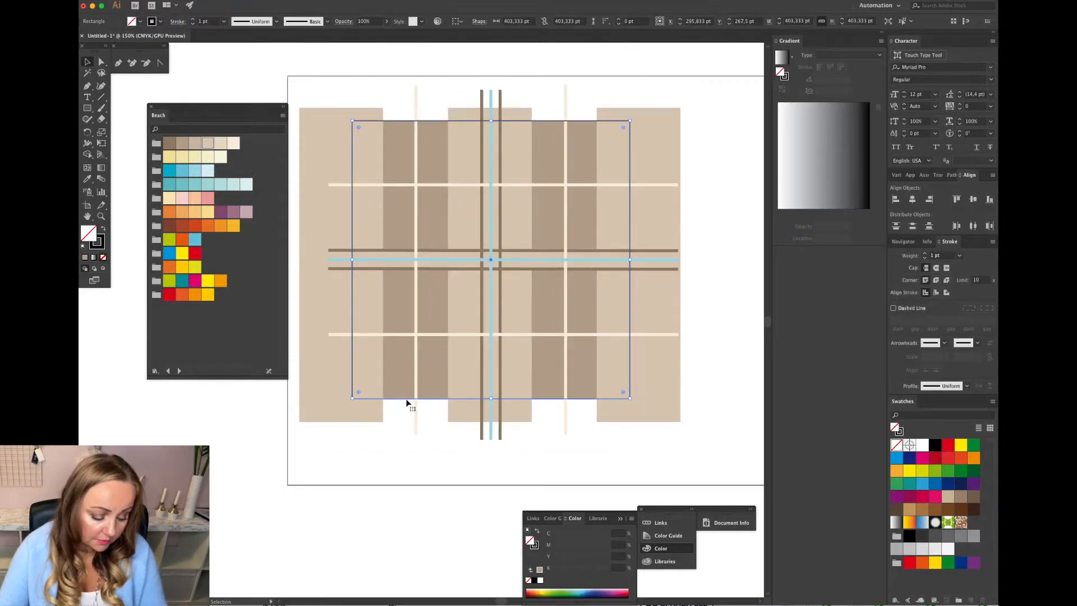
key(Delete)
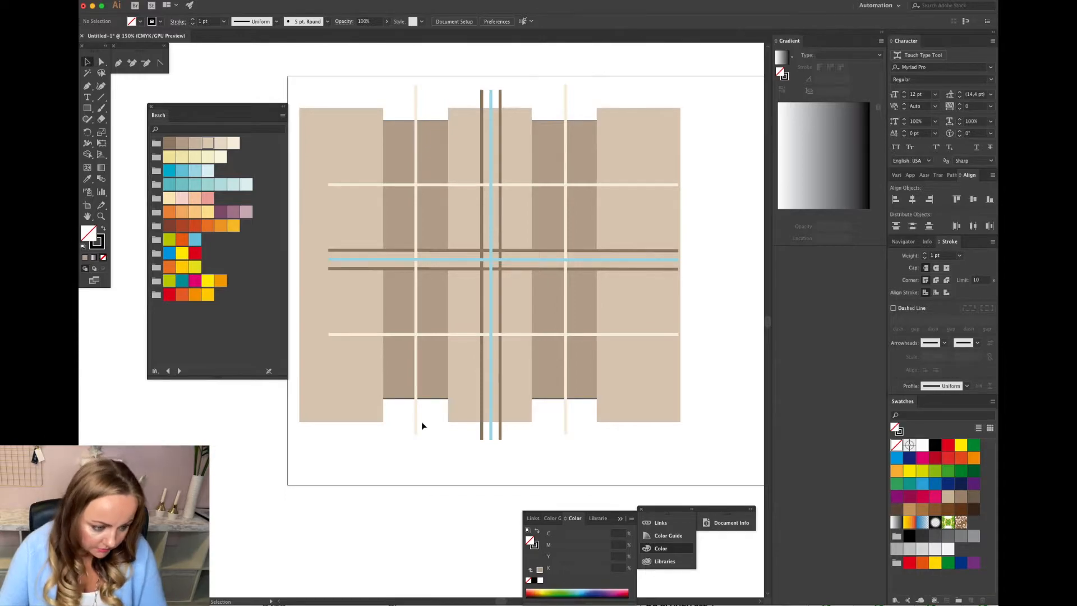
Lengthen the dark brown vertical bands upward and downward so they reach the tan rectangles' ends.
click(402, 397)
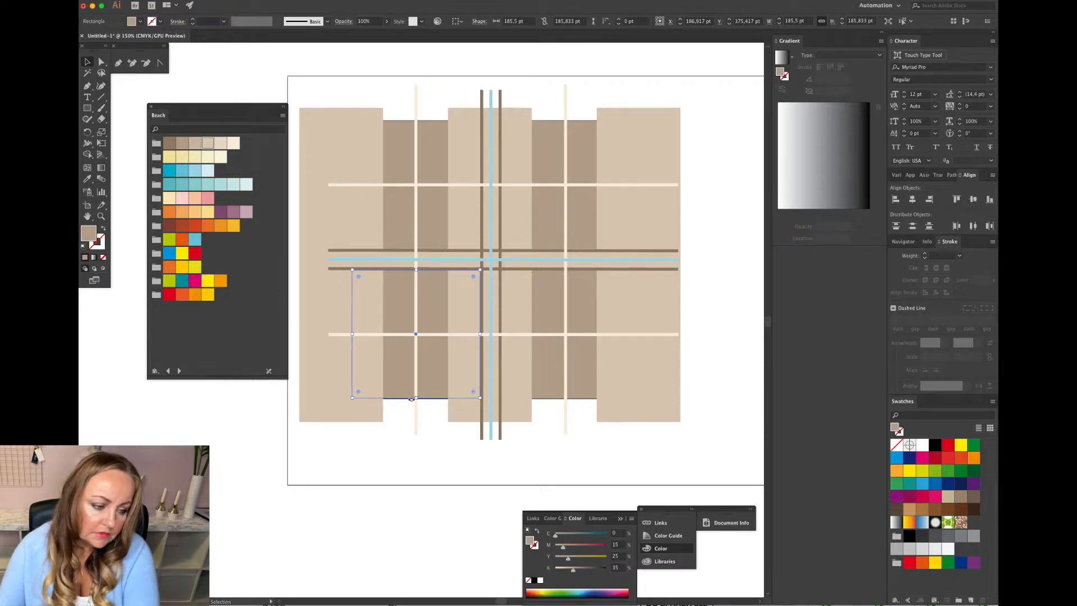
drag(412, 400, 425, 412)
click(549, 386)
drag(566, 398, 568, 417)
click(578, 159)
drag(565, 121, 567, 104)
click(436, 134)
drag(417, 121, 419, 107)
click(434, 91)
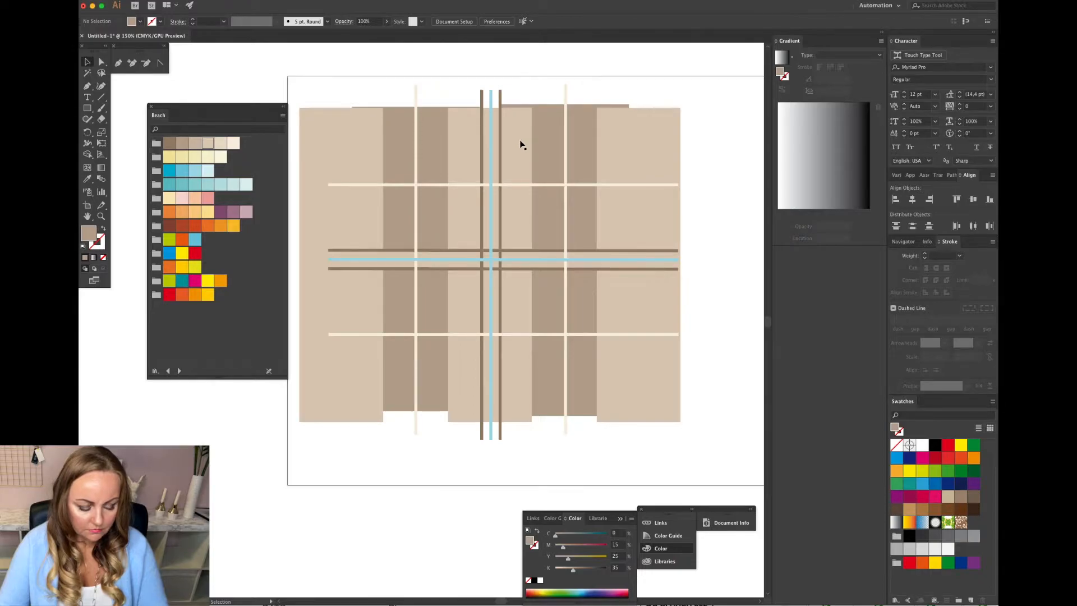
Select all the stripe artwork and group it.
key(ctrl+a)
key(ctrl+g)
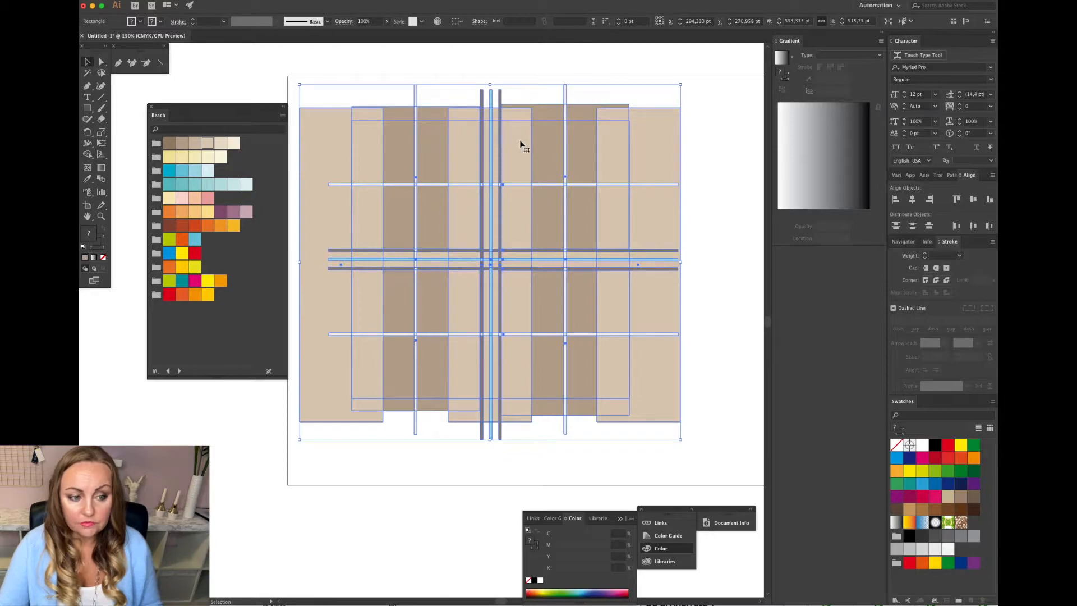
click(718, 239)
click(534, 240)
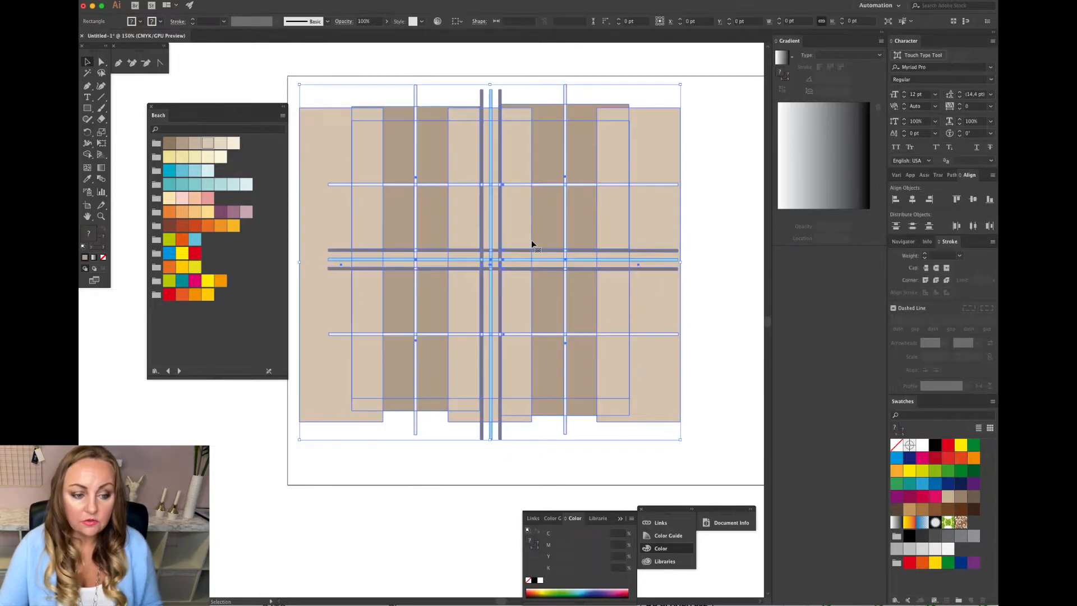
click(709, 231)
click(627, 239)
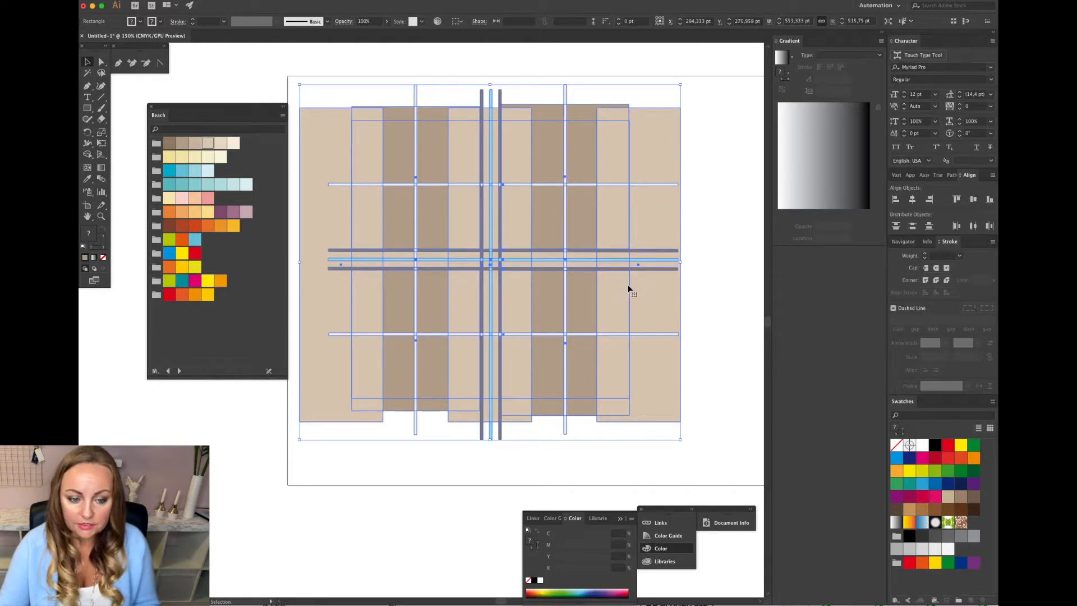
click(705, 273)
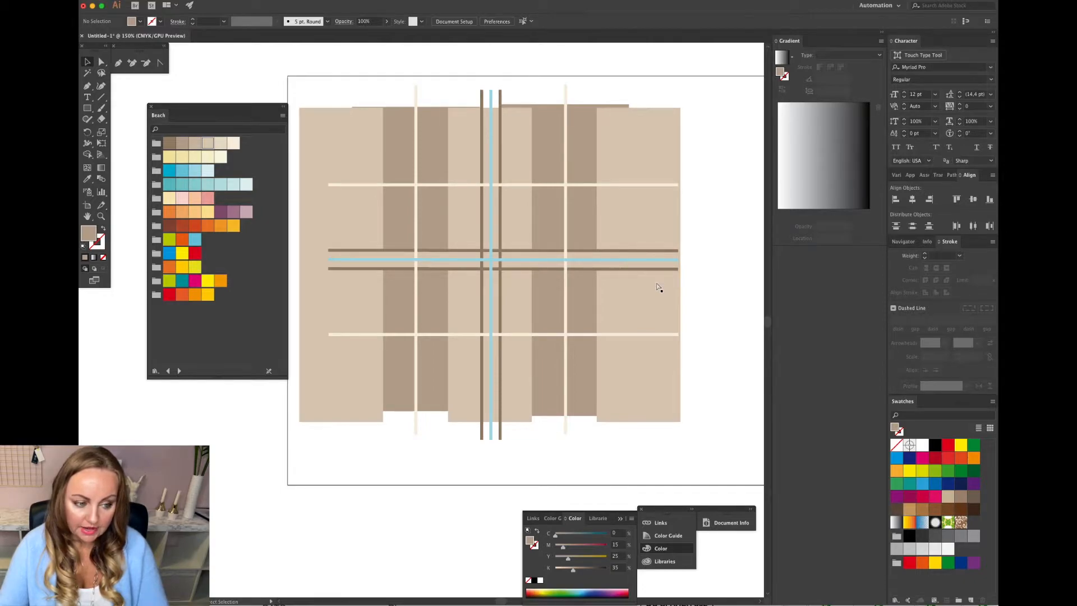
Paste the square boundary back in front and use it to clip all the artwork as a clipping mask.
key(super+f)
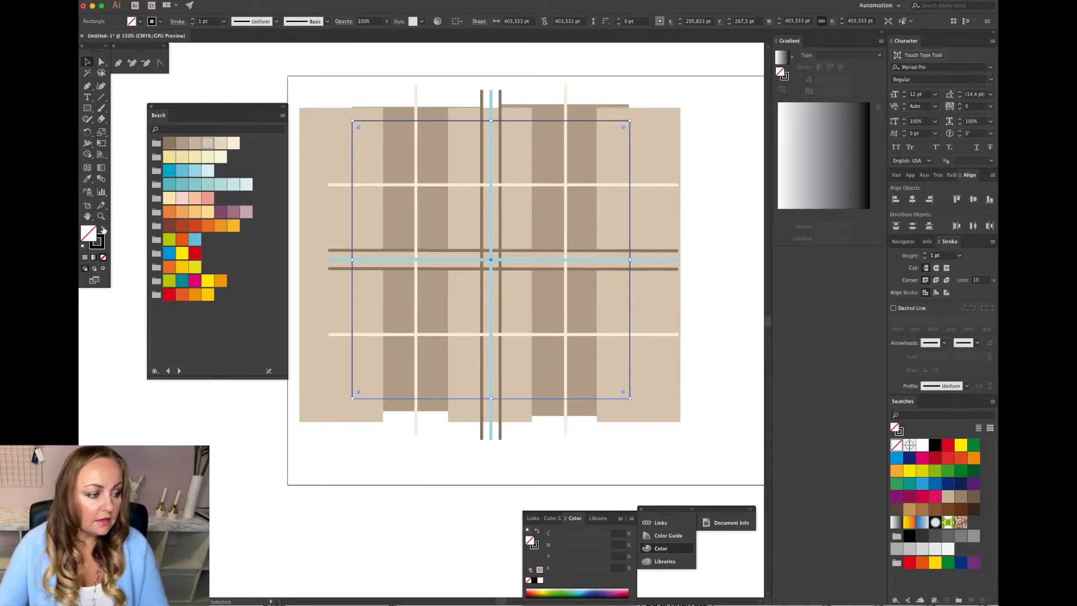
click(698, 211)
key(super+a)
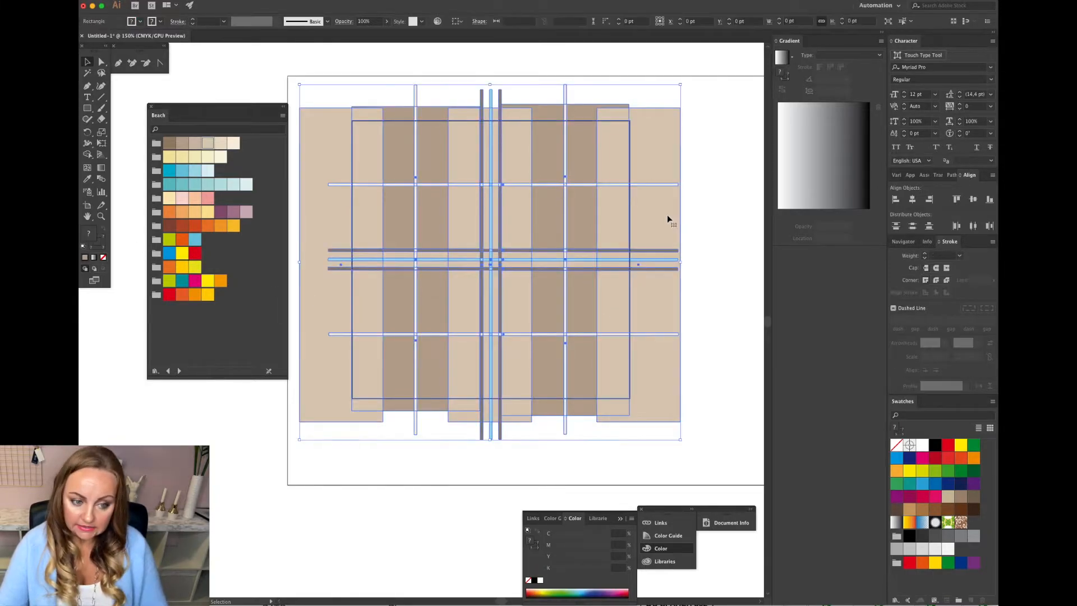
click(699, 221)
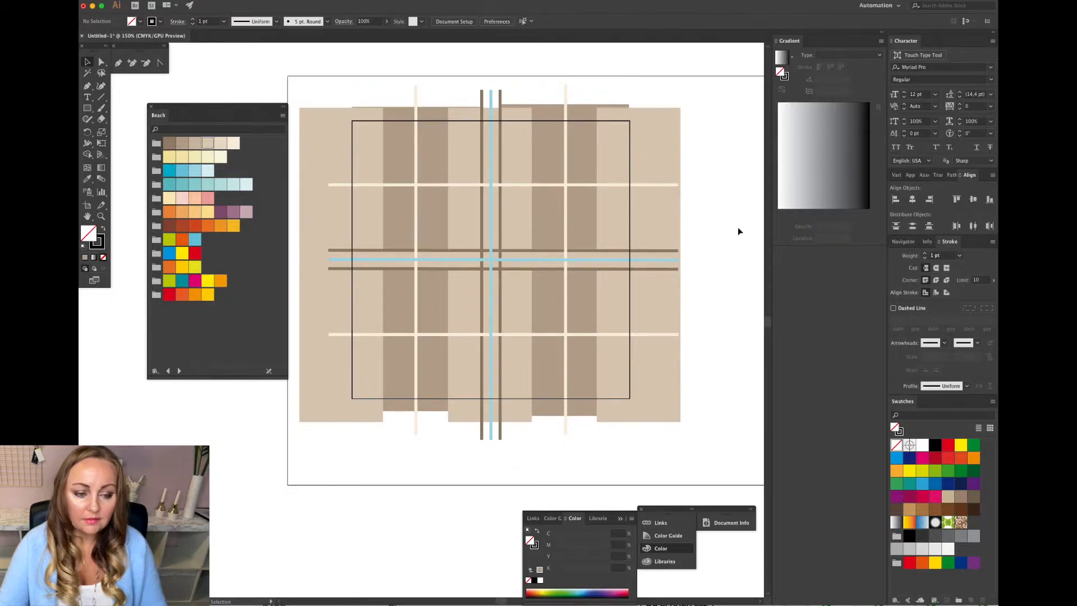
key(super+a)
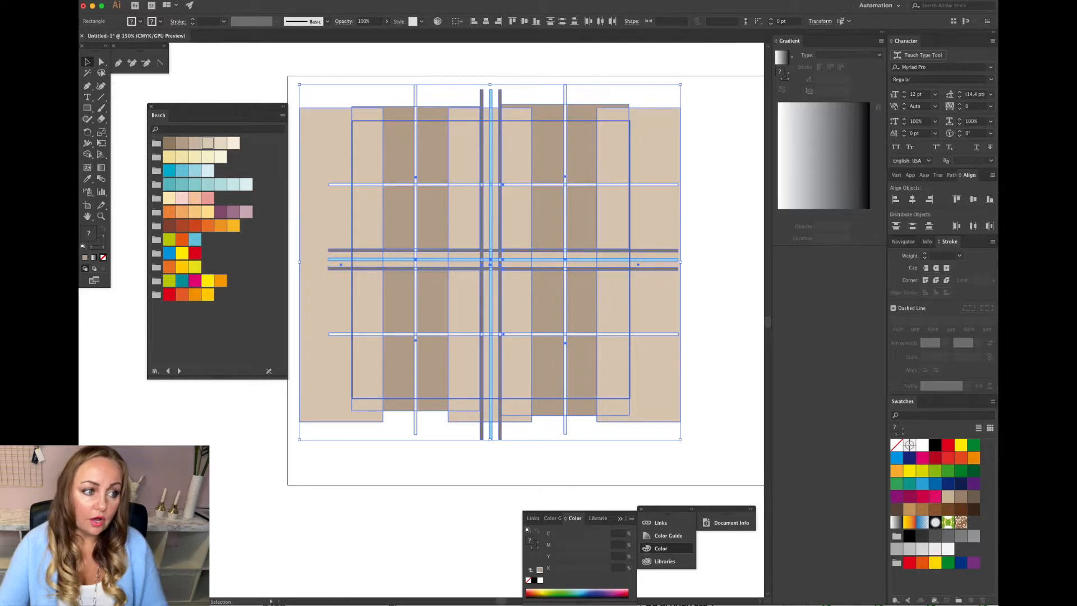
click(202, 0)
mouse_move(264, 284)
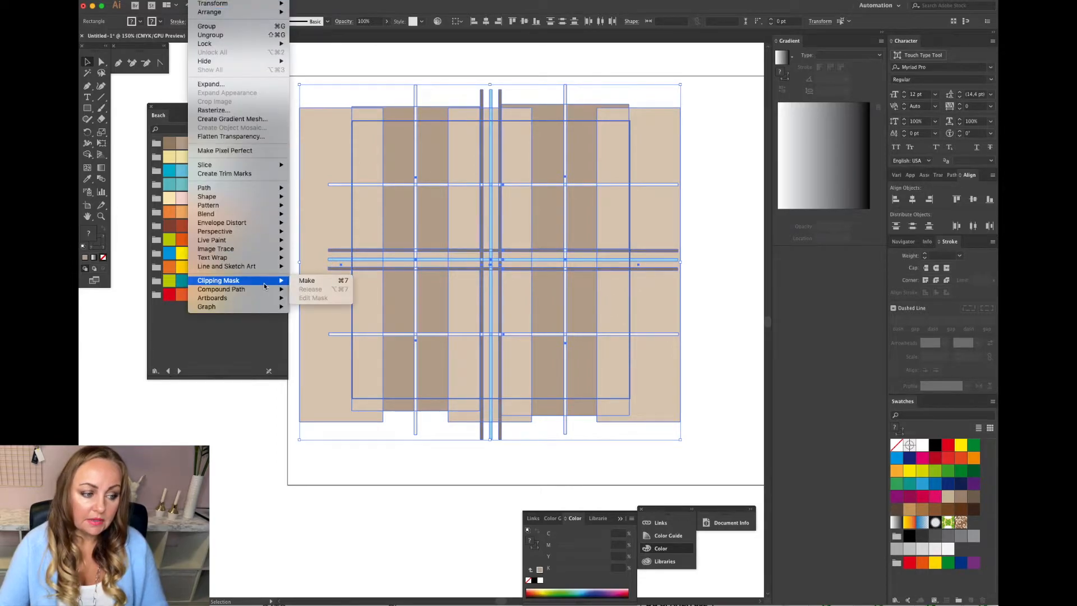
click(314, 286)
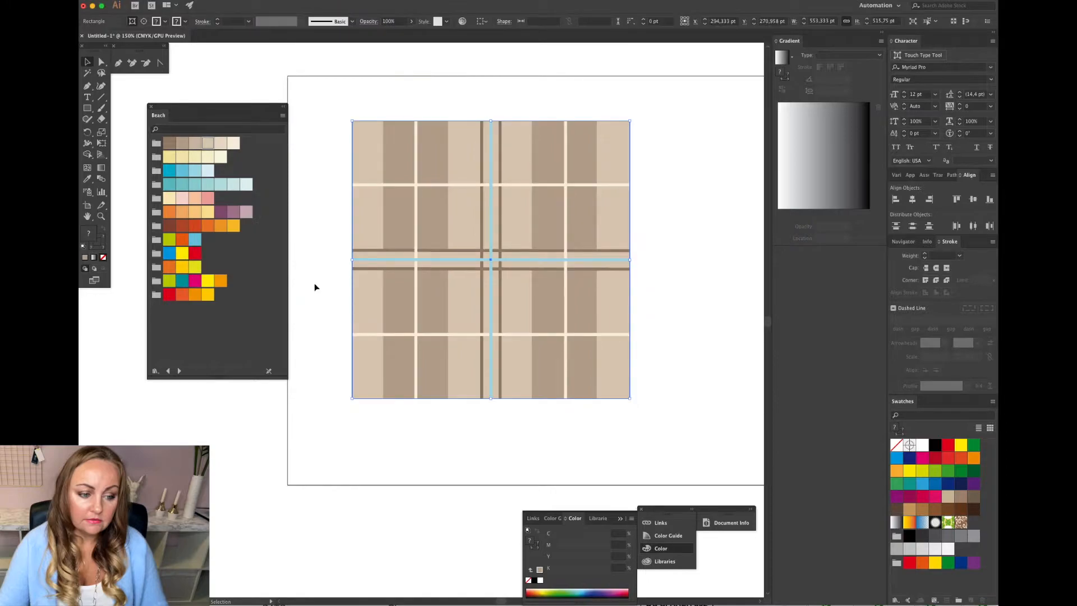
click(640, 282)
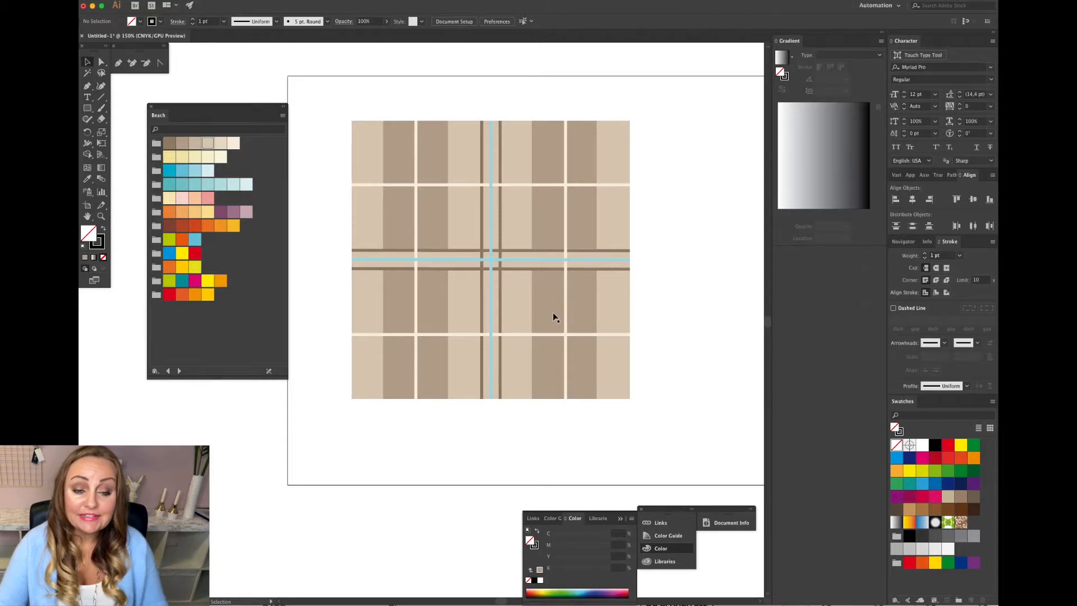
Add the clipped plaid tile to the Swatches panel as a new pattern swatch.
drag(522, 293, 914, 446)
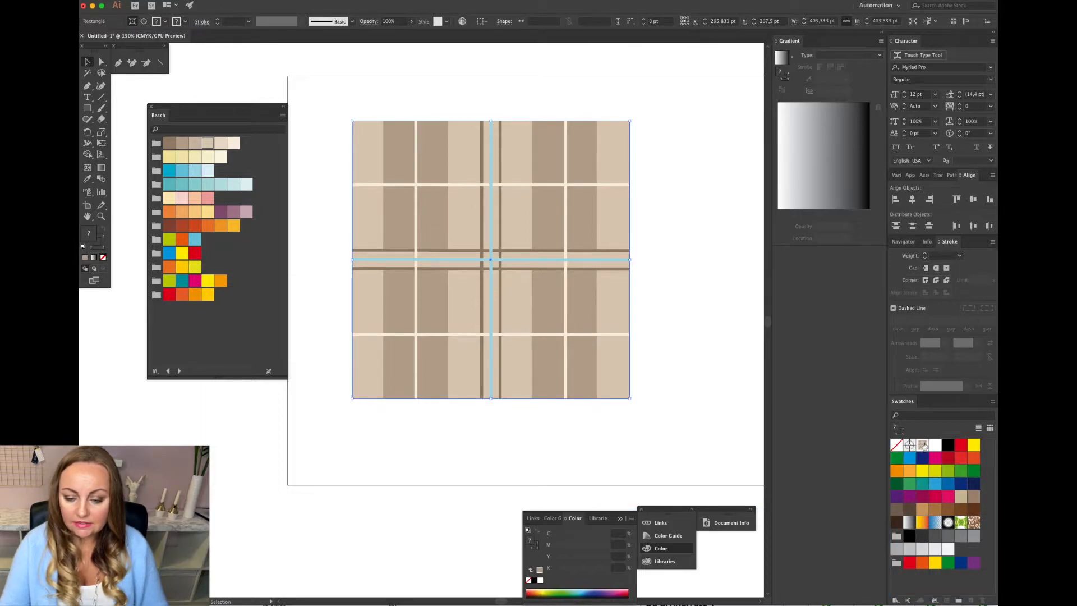
Draw a rectangle about 666 by 556 pt filling the second artboard.
scroll(679, 337, right, 5)
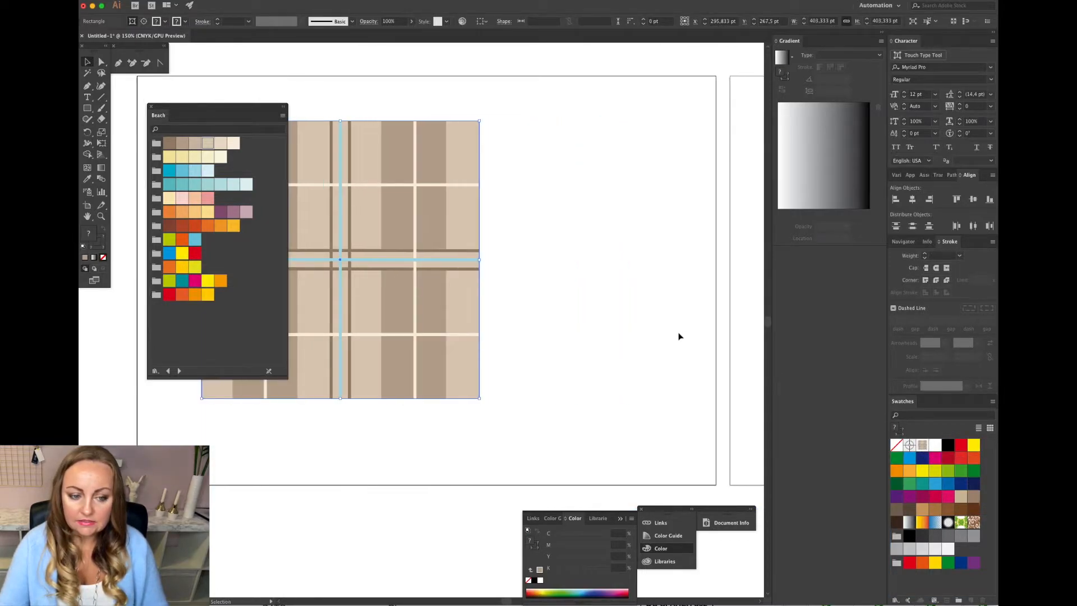
scroll(679, 337, right, 15)
scroll(677, 335, right, 1)
drag(211, 108, 176, 317)
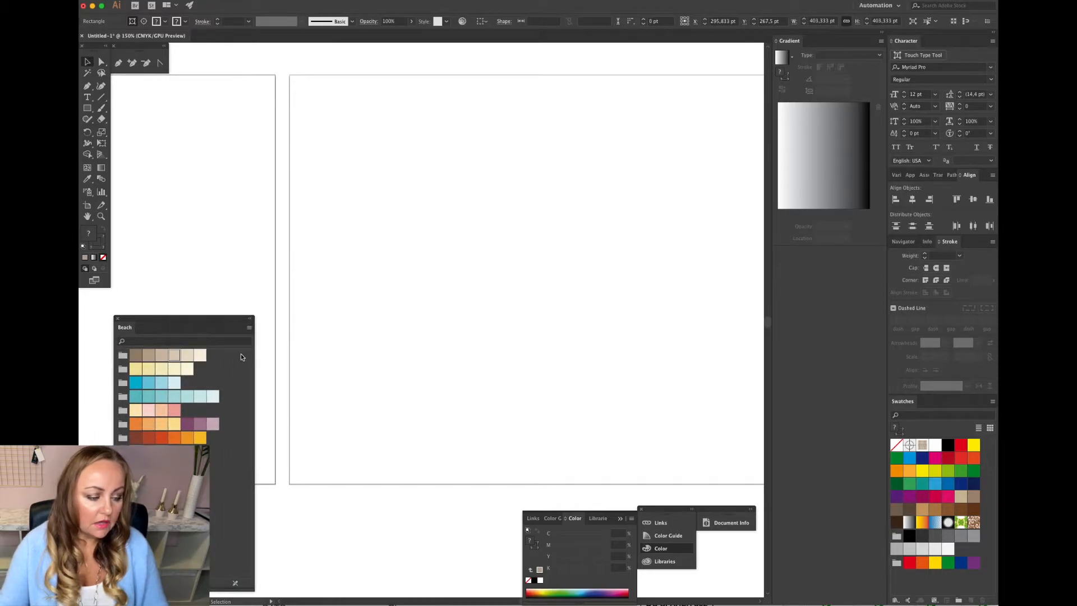
drag(254, 589, 220, 586)
drag(176, 320, 142, 296)
click(87, 107)
mouse_move(304, 86)
mouse_down()
mouse_move(642, 360)
mouse_move(707, 440)
mouse_move(763, 470)
mouse_up()
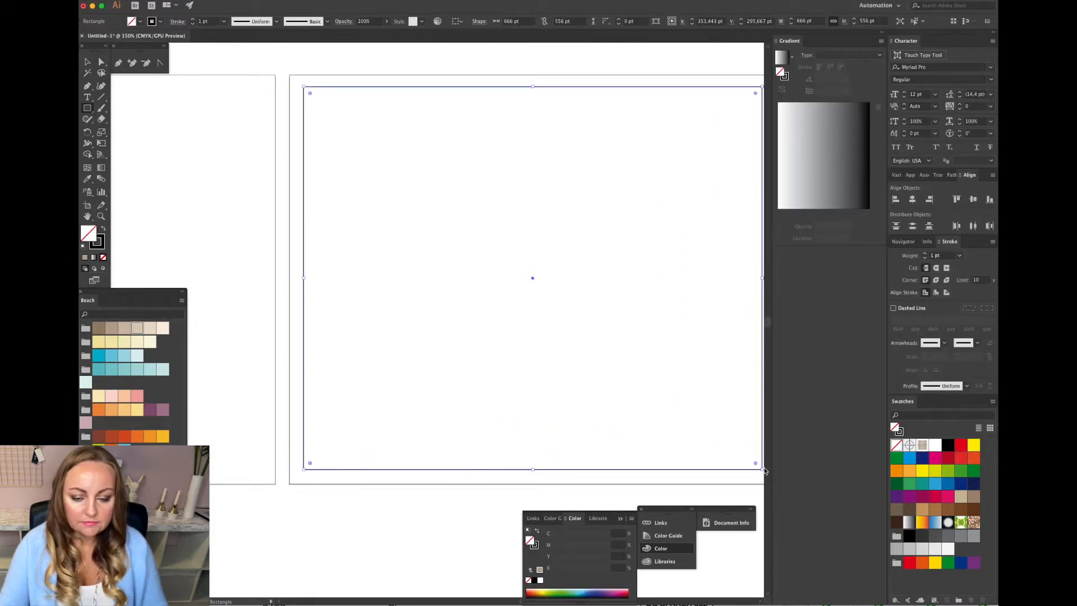
Fill the rectangle with the new pattern swatch, then delete the rectangle.
click(921, 446)
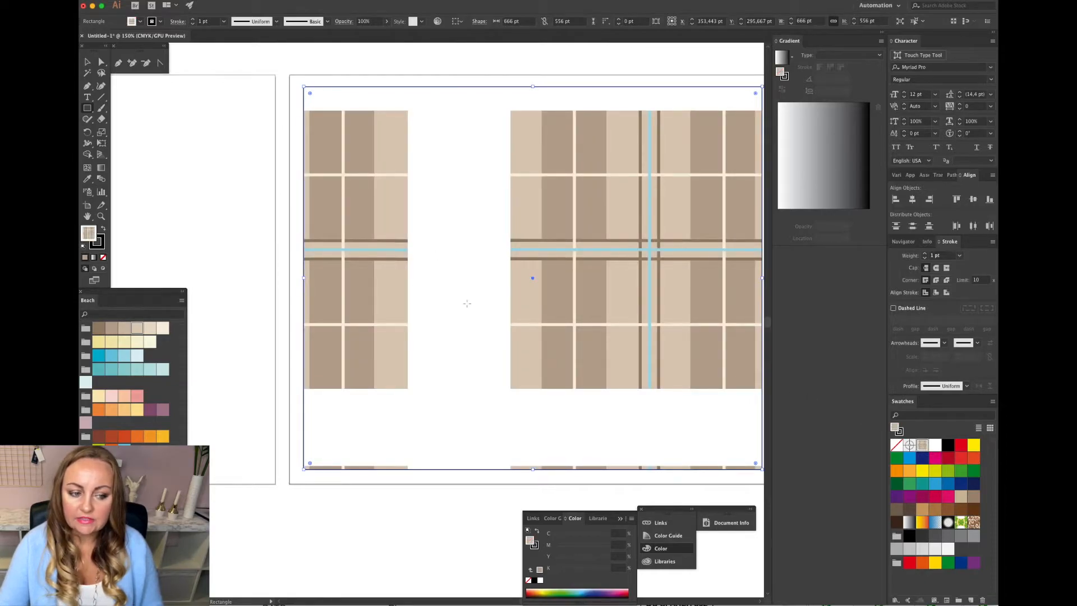
key(v)
click(313, 75)
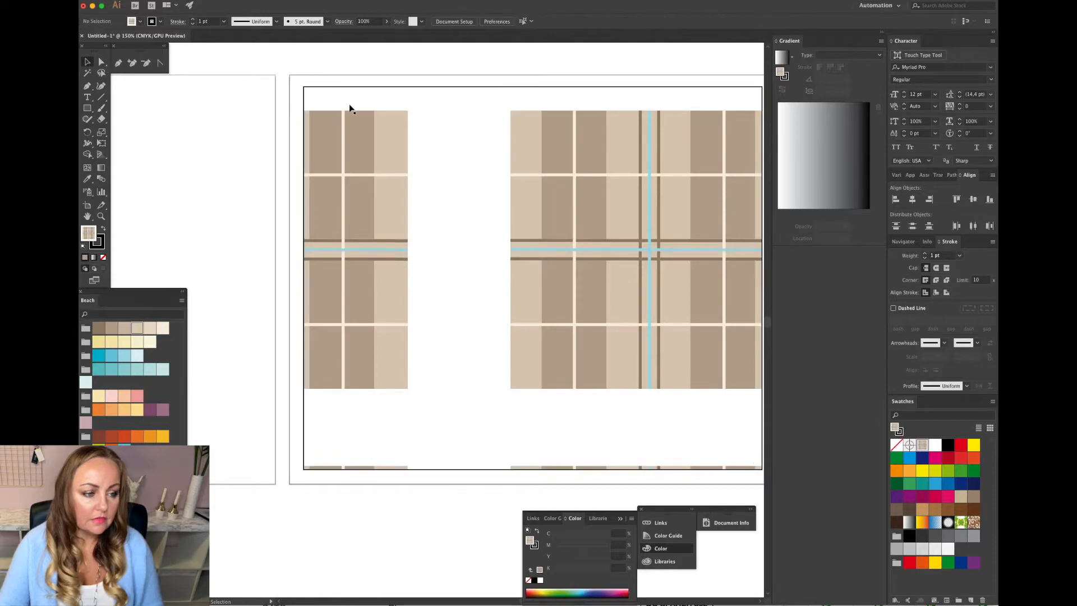
click(392, 186)
key(Delete)
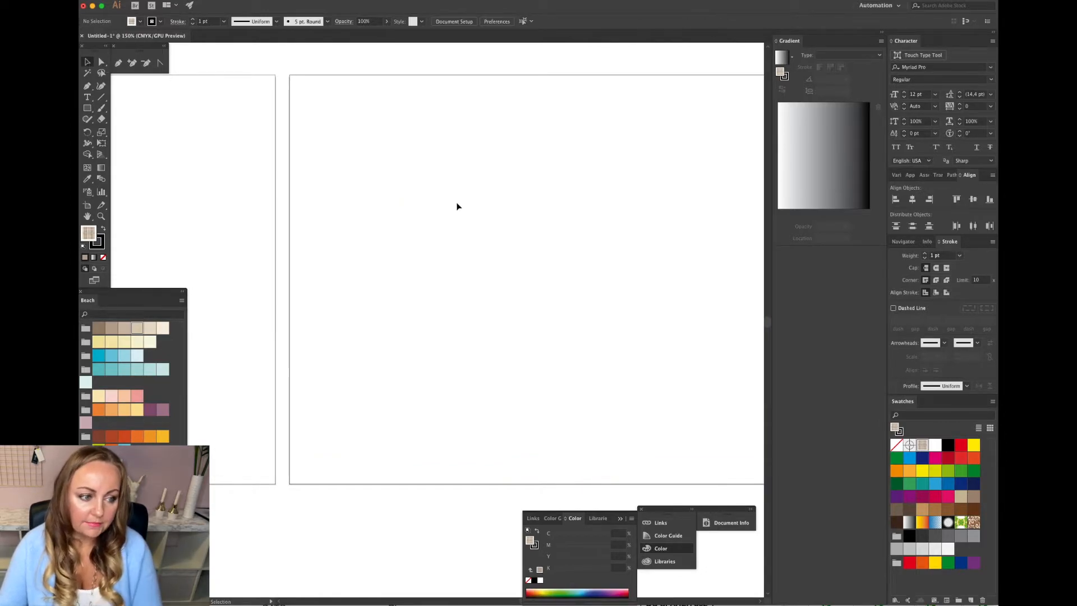
Select the clipped plaid tile and open it in pattern editing with Make Pattern.
scroll(457, 206, left, 10)
scroll(457, 205, left, 5)
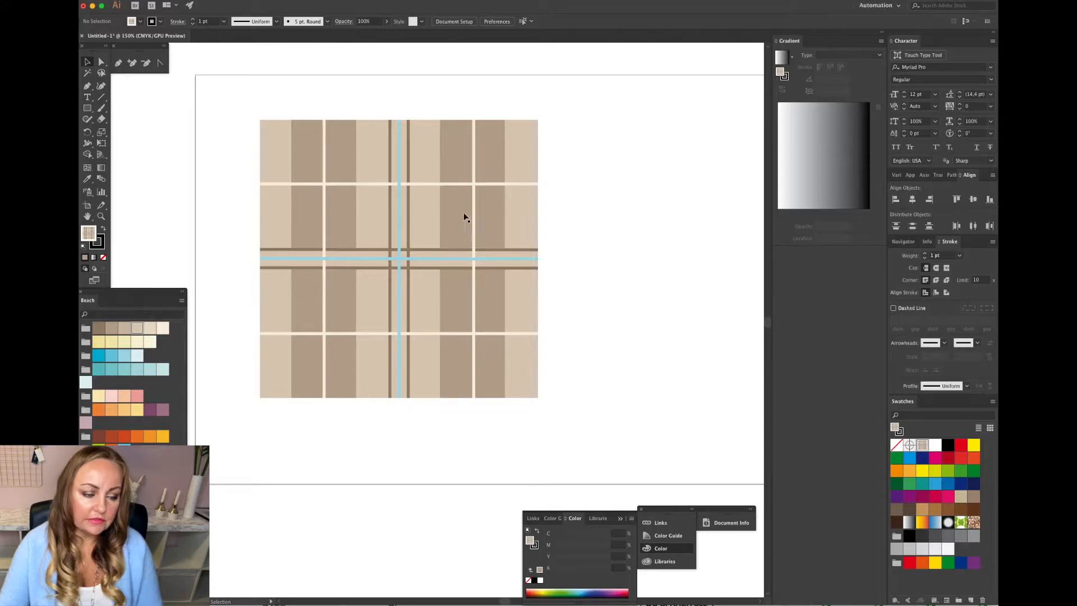
click(436, 220)
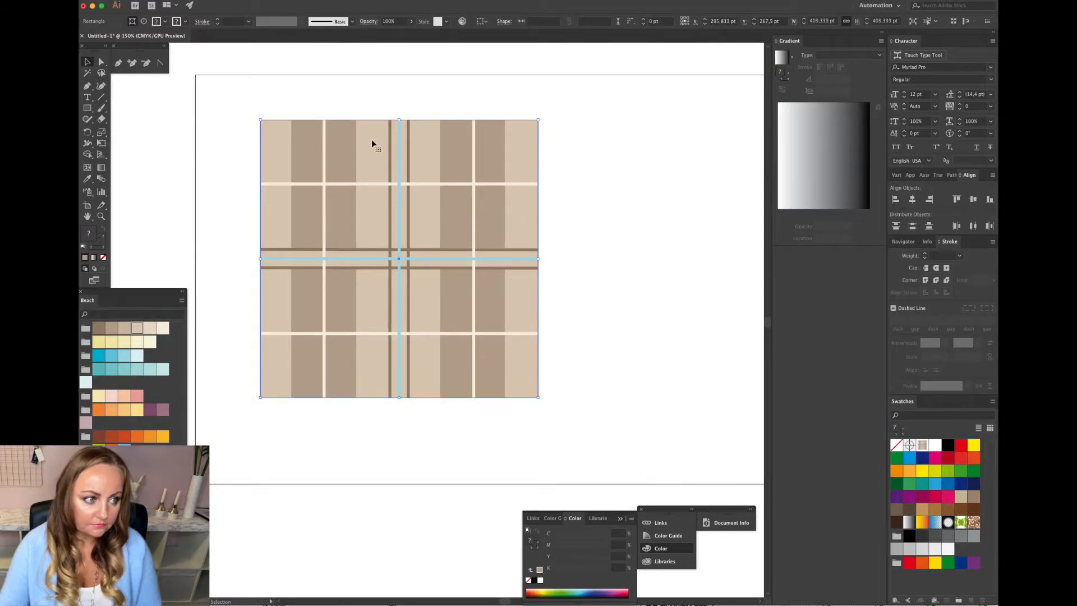
click(212, 1)
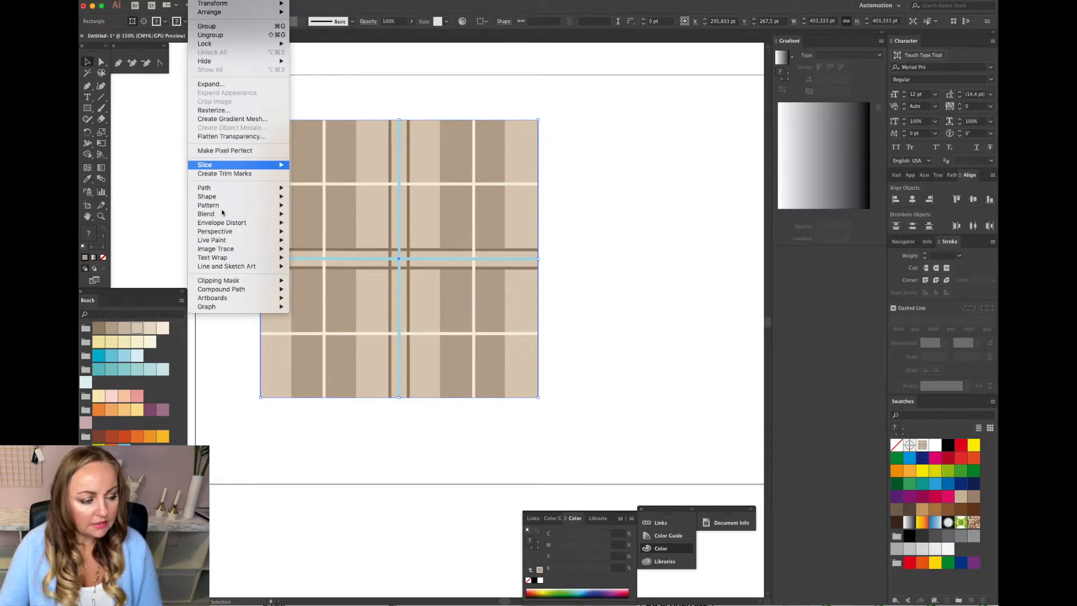
mouse_move(219, 211)
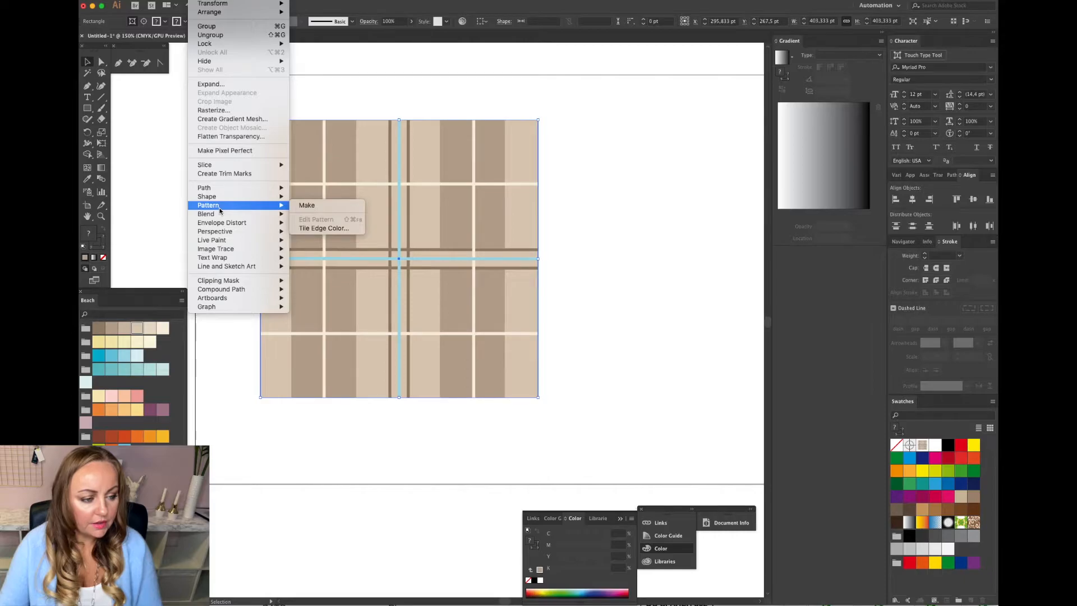
click(301, 206)
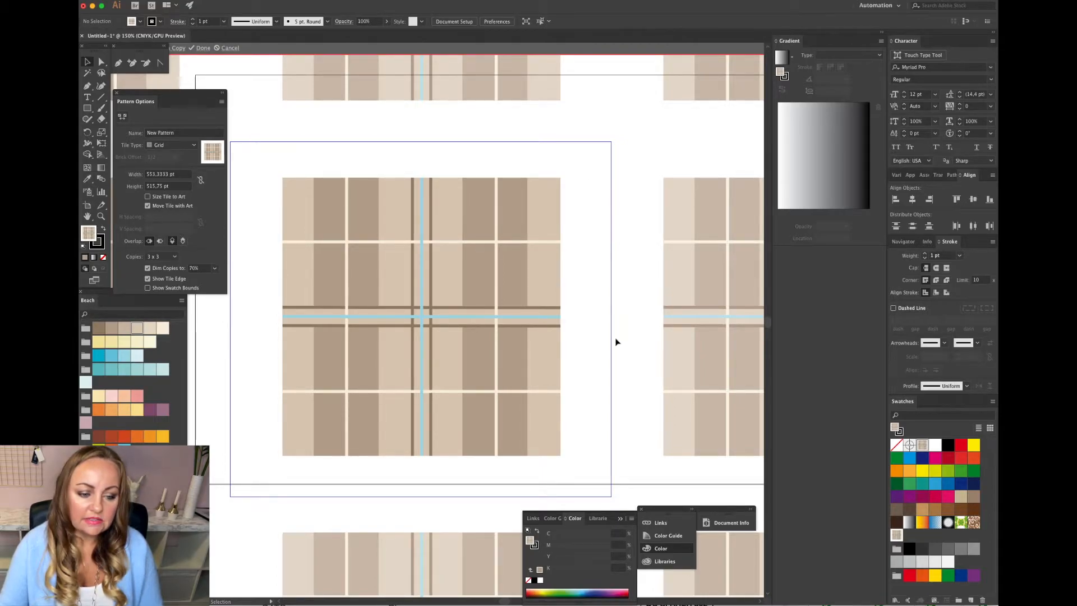
Trim the pattern tile boundary to the artwork edges, about 403 by 404 pt, and finish editing the pattern.
click(693, 198)
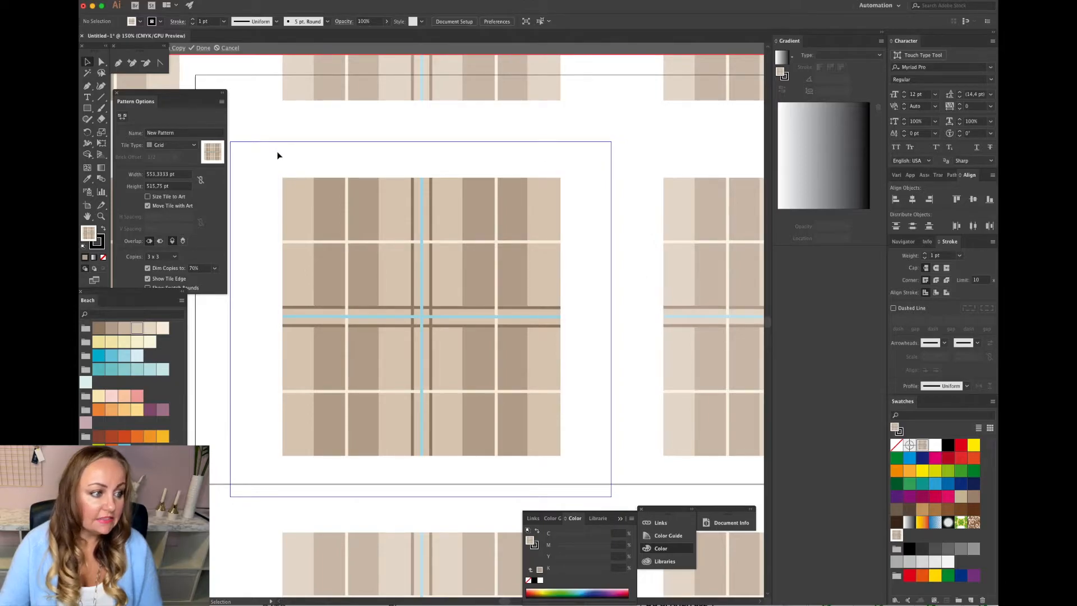
click(122, 116)
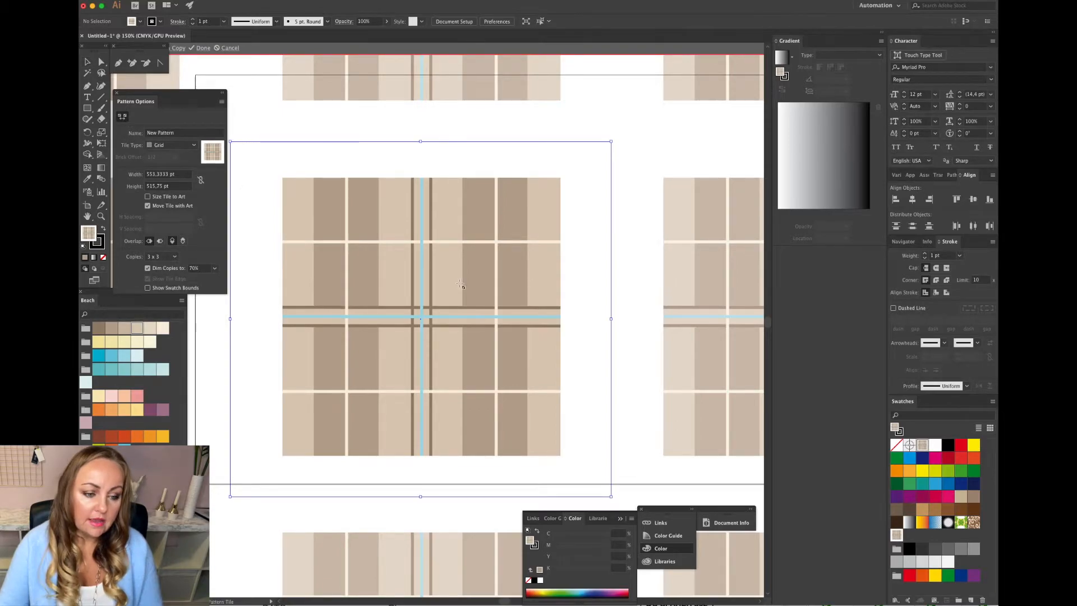
drag(611, 318, 560, 321)
drag(395, 144, 399, 180)
scroll(470, 196, left, 4)
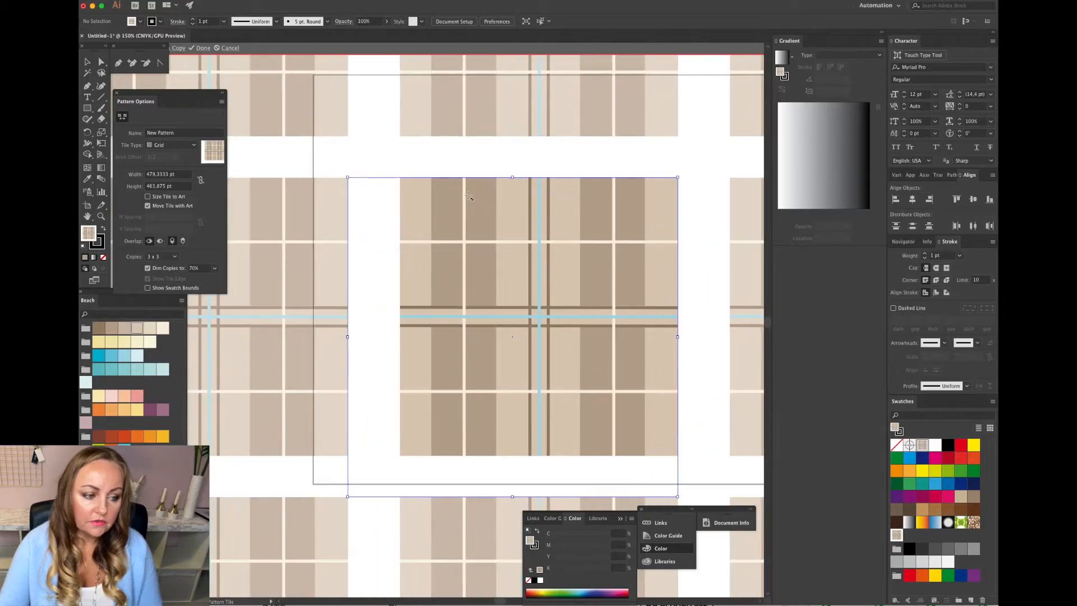
drag(347, 336, 399, 340)
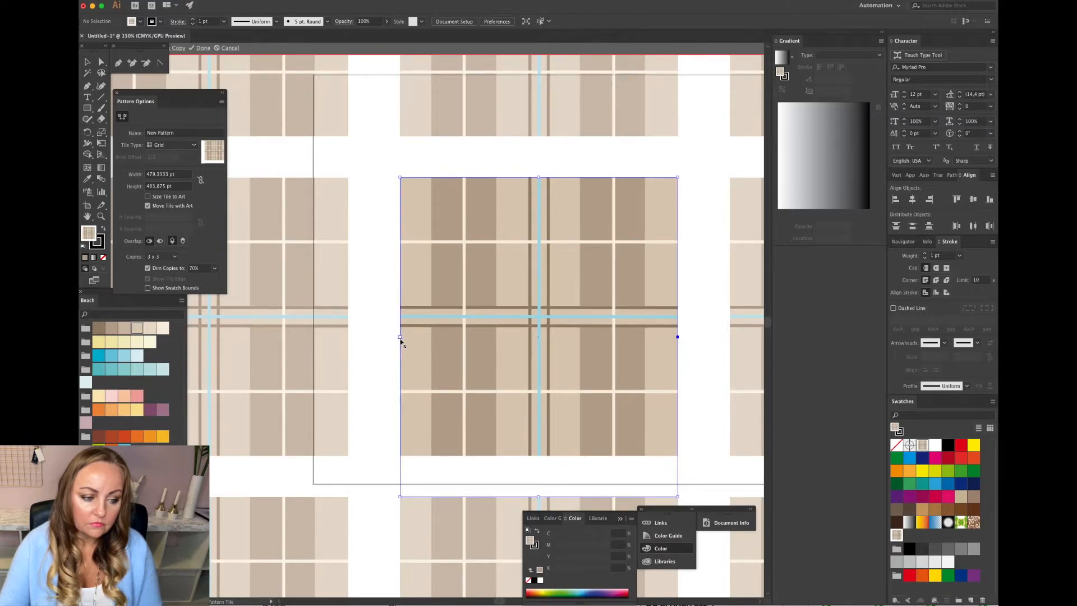
scroll(453, 343, down, 3)
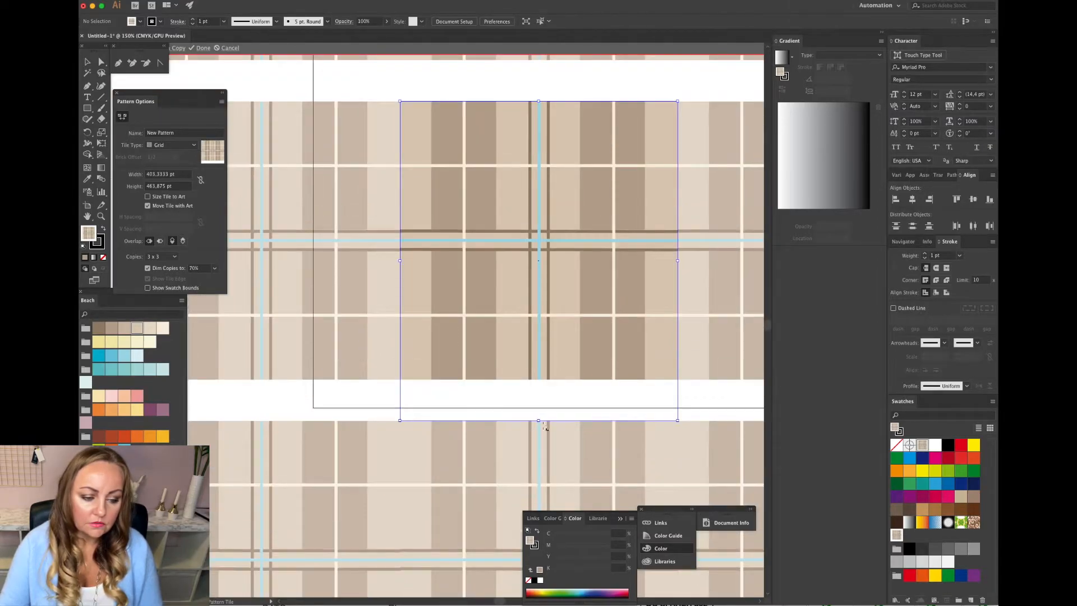
drag(538, 421, 539, 382)
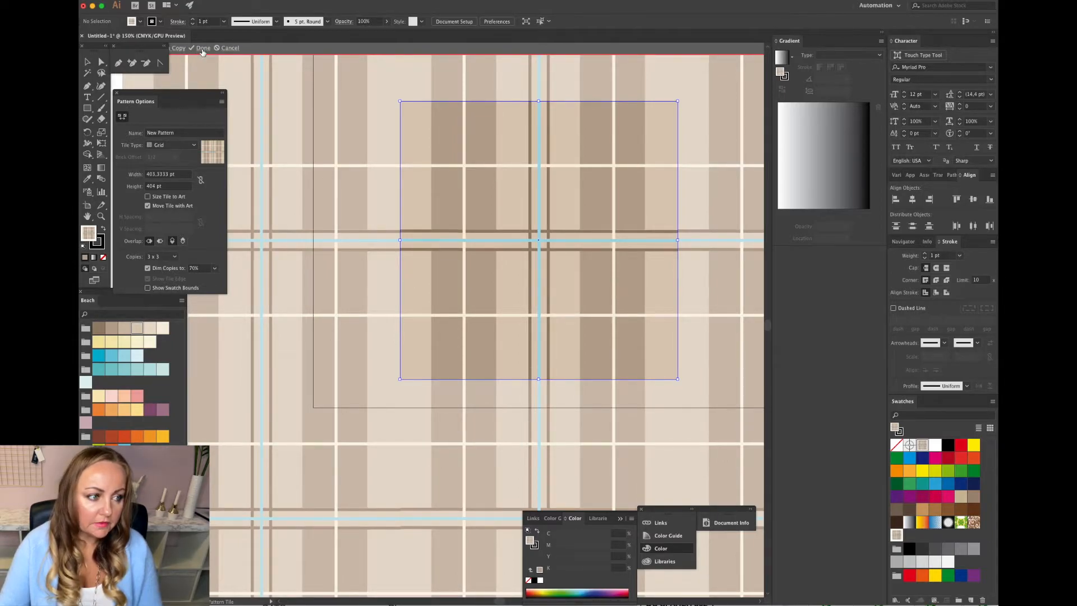
click(203, 48)
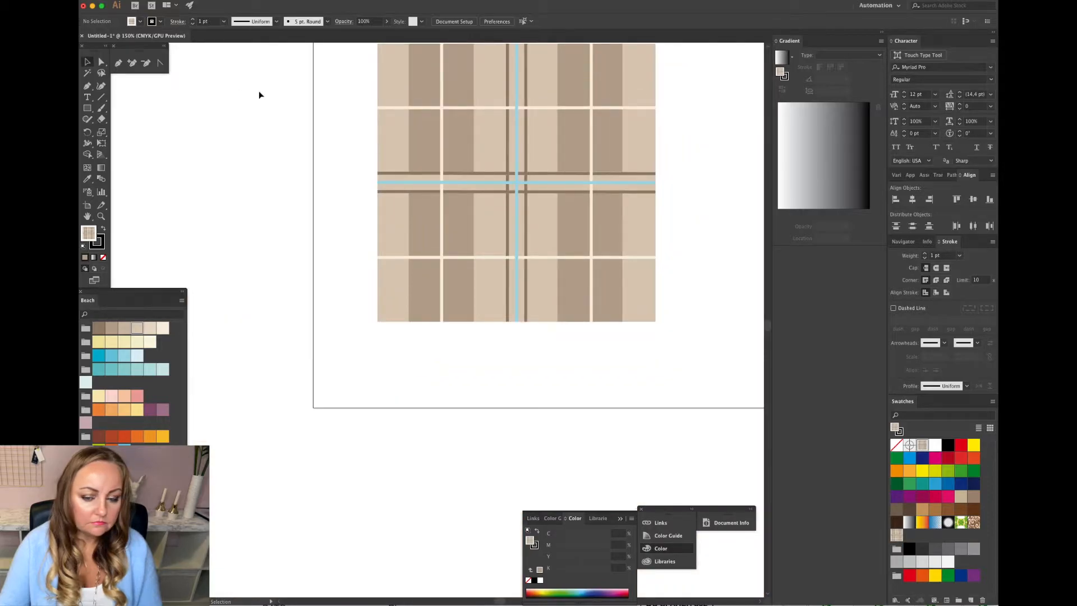
Draw a rectangle about 806 by 553 pt on the second artboard and fill it with the edited pattern swatch.
scroll(491, 211, right, 3)
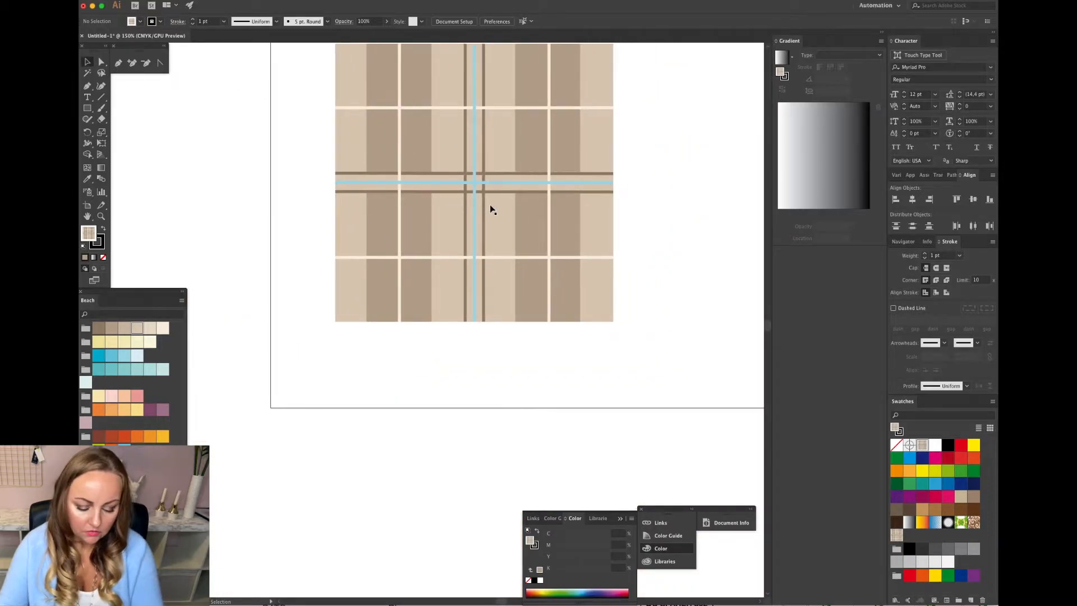
key(super+minus)
scroll(490, 204, right, 5)
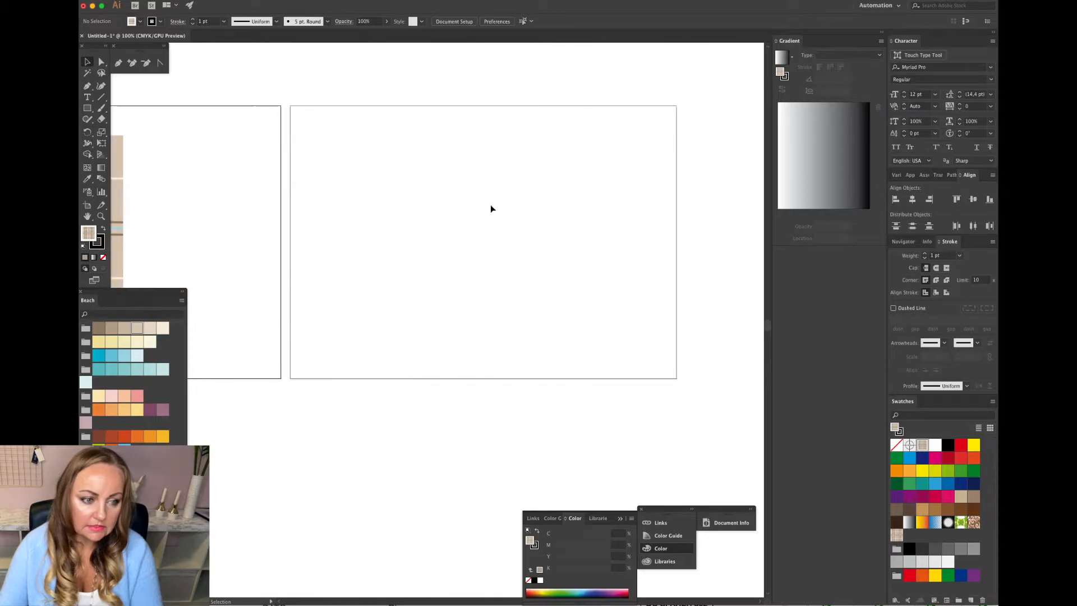
click(88, 108)
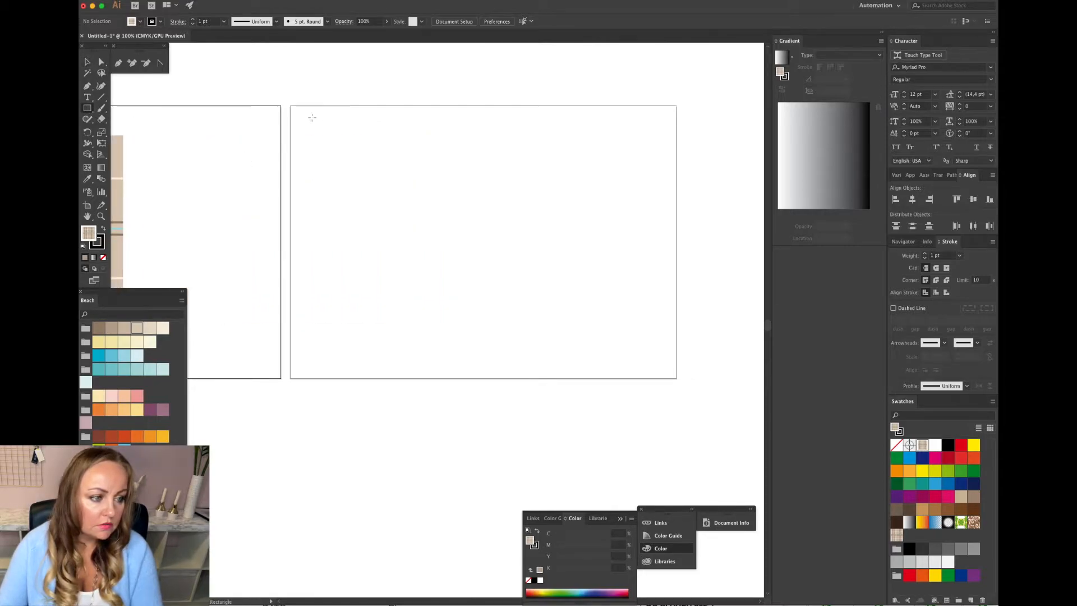
drag(297, 114, 667, 367)
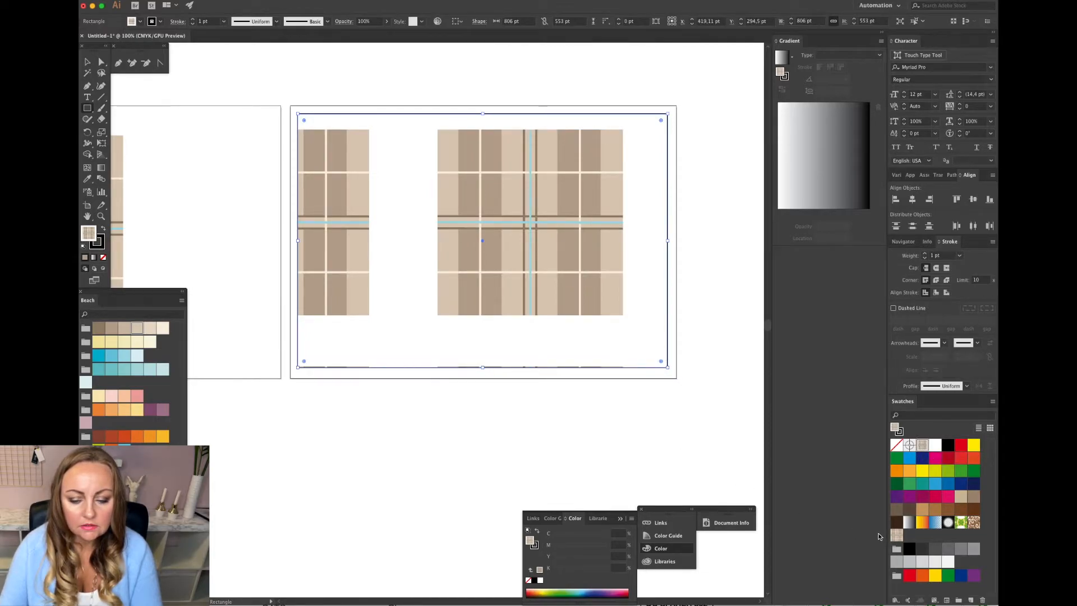
click(896, 535)
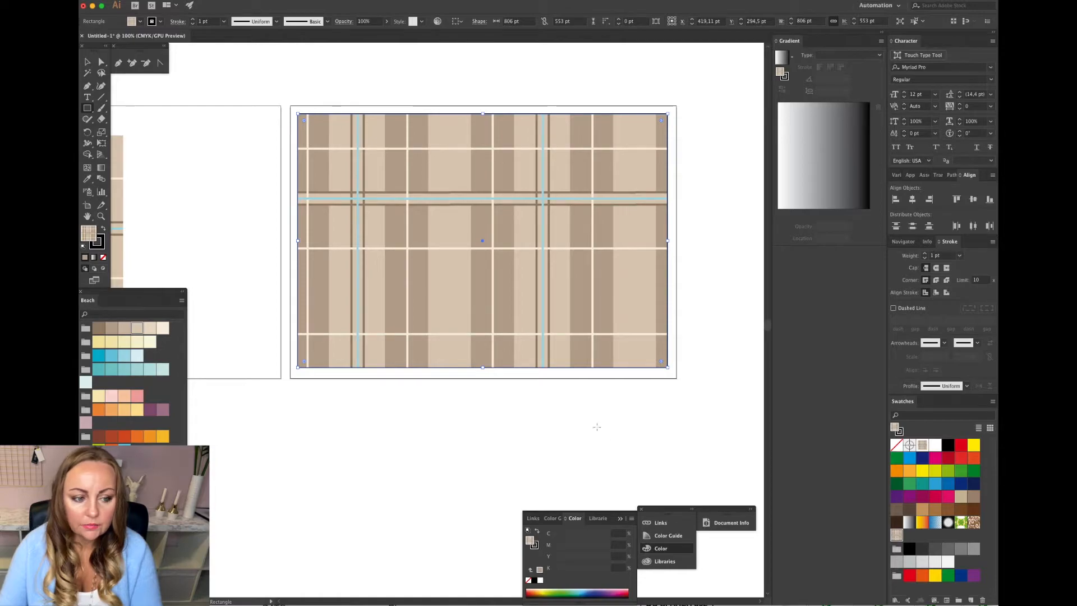
Scale only the pattern inside the rectangle down uniformly, with Transform Objects turned off.
key(v)
click(318, 99)
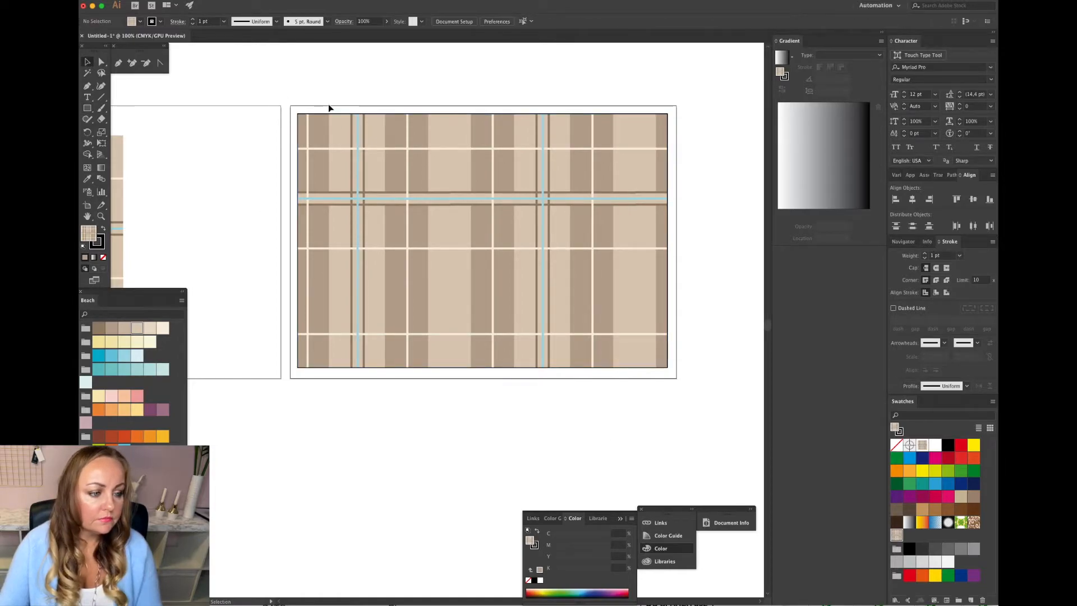
key(super+minus)
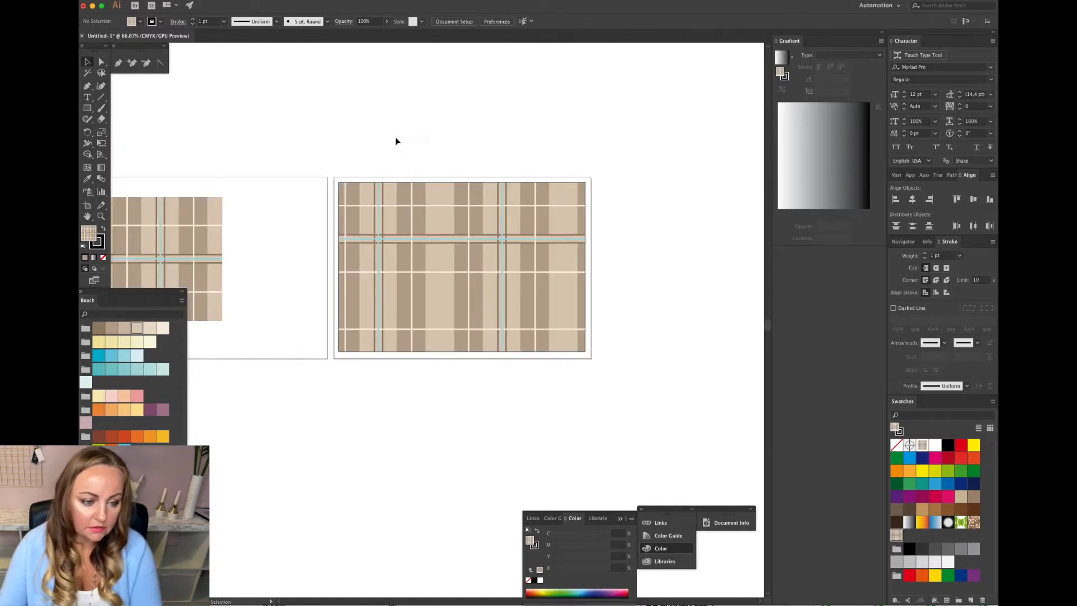
click(519, 257)
click(202, 0)
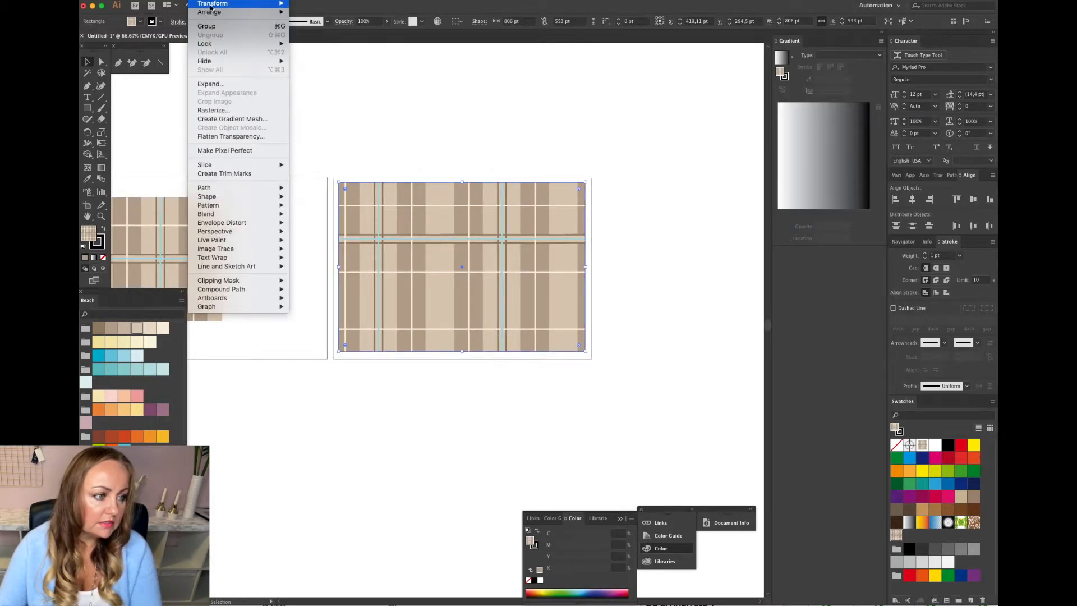
mouse_move(236, 4)
click(343, 48)
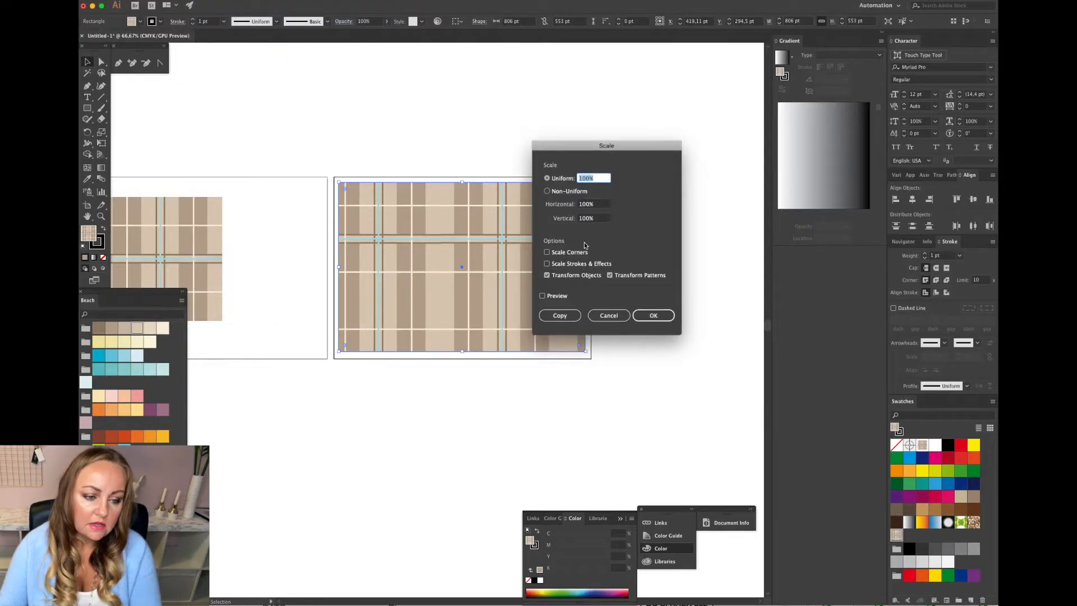
click(547, 275)
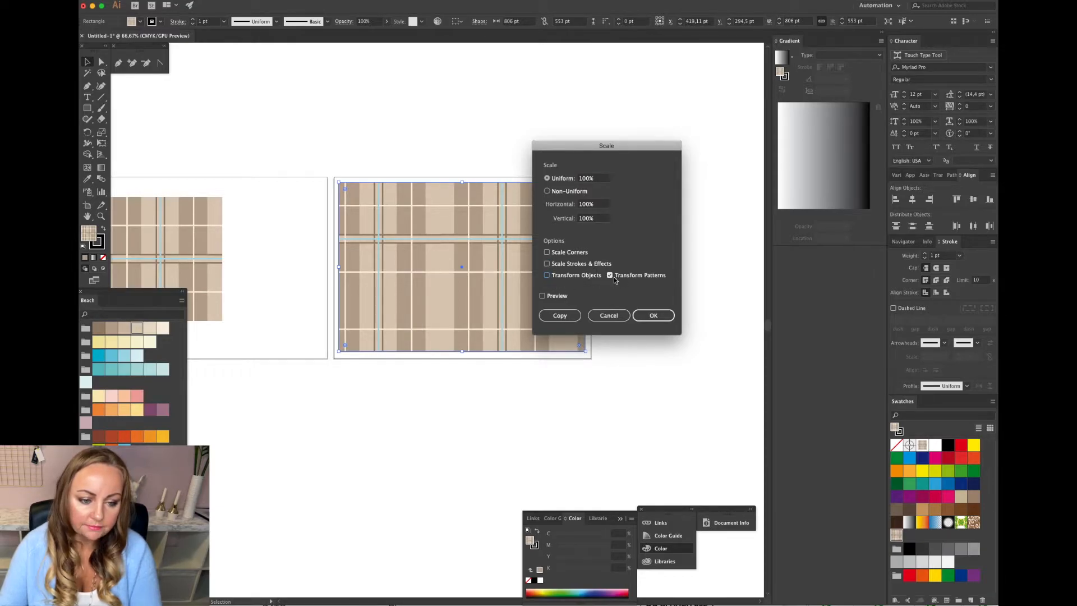
click(586, 179)
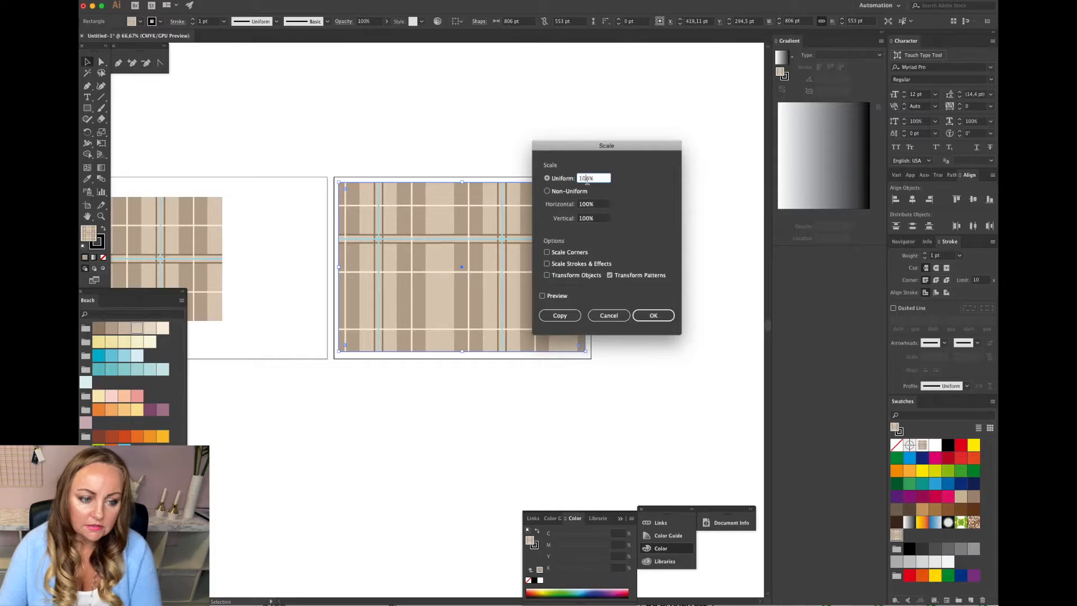
drag(585, 178, 572, 178)
text(5)
click(654, 316)
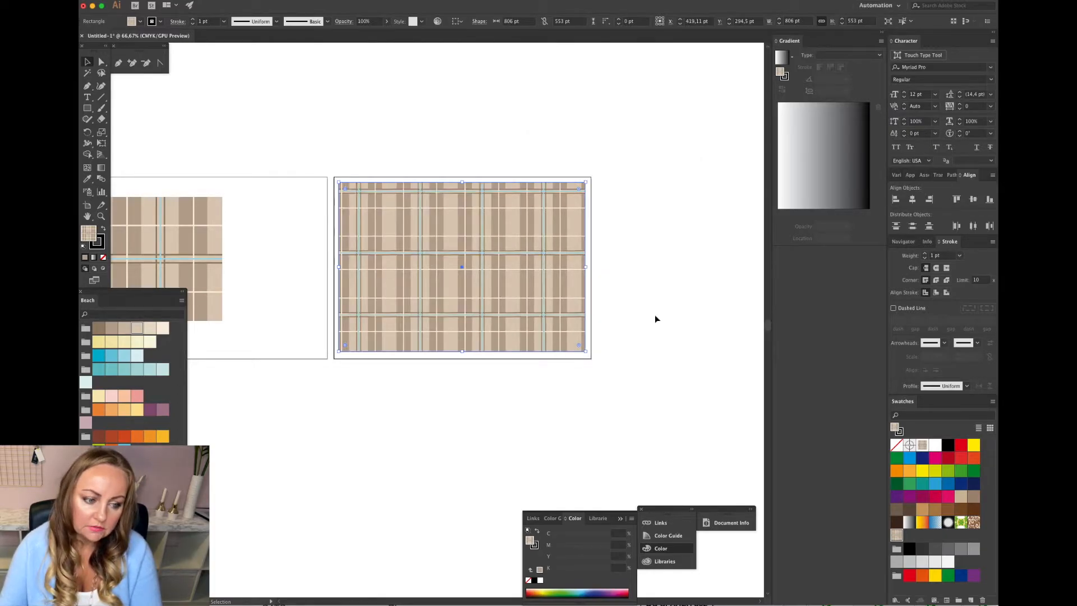
Reposition the patterned rectangle to sit within the second artboard.
click(650, 297)
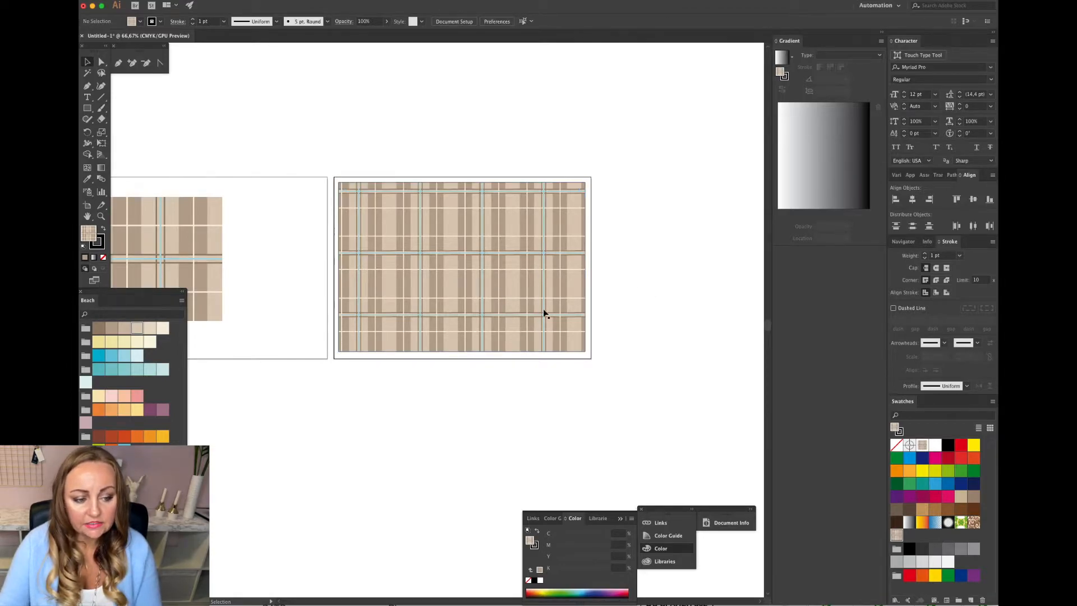
click(101, 215)
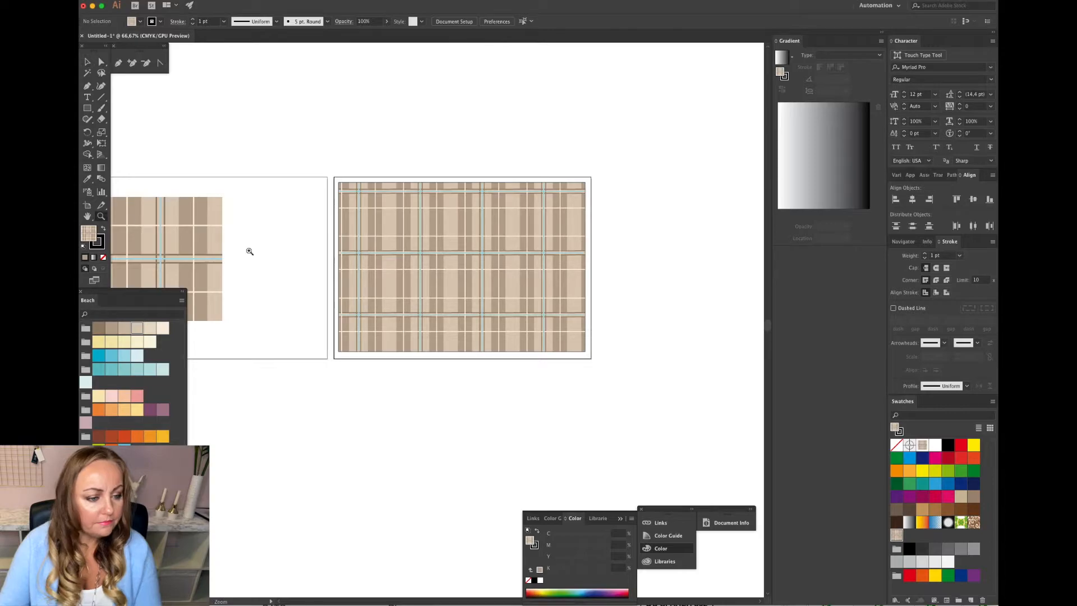
click(553, 294)
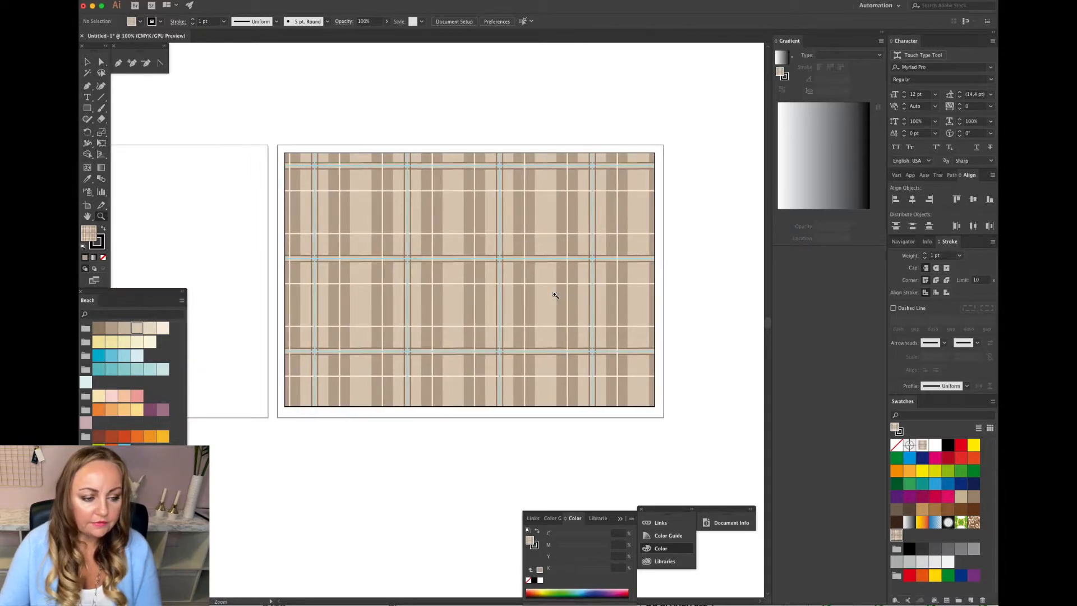
click(102, 62)
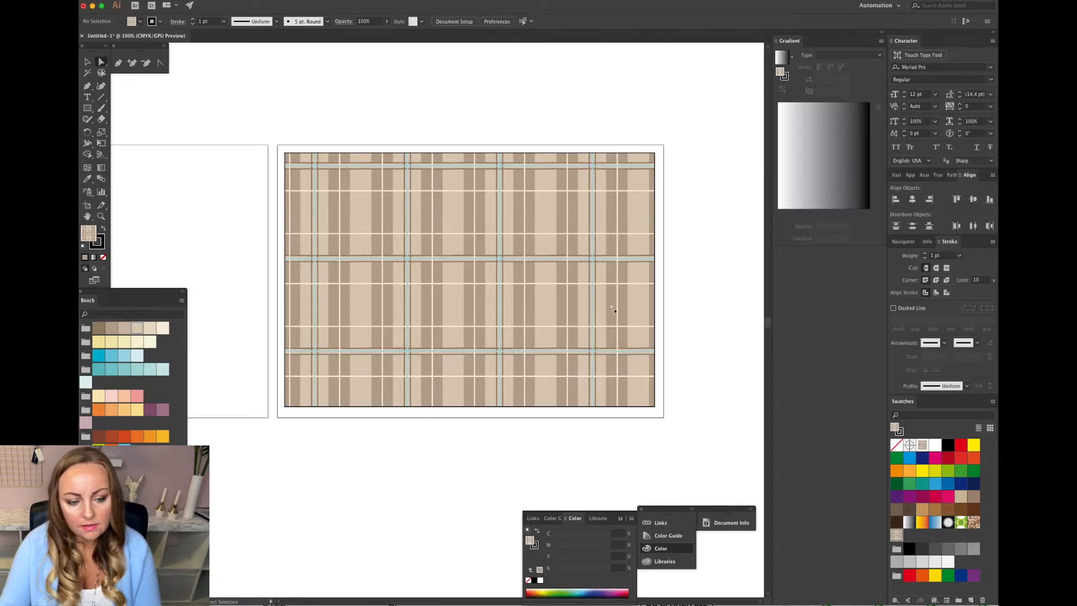
drag(652, 310, 587, 312)
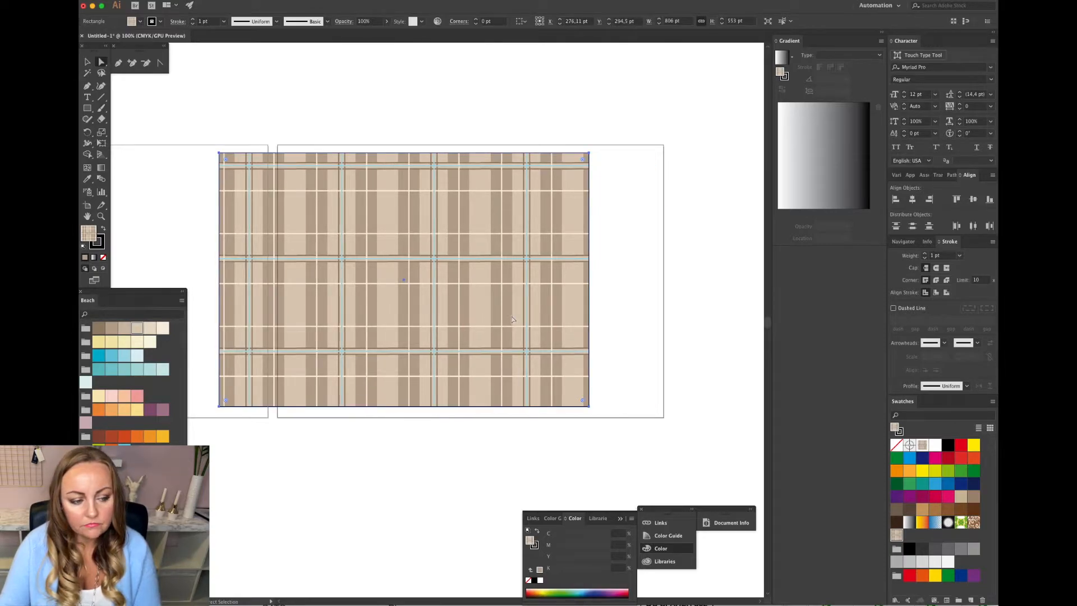
key(v)
drag(314, 235, 389, 235)
click(698, 322)
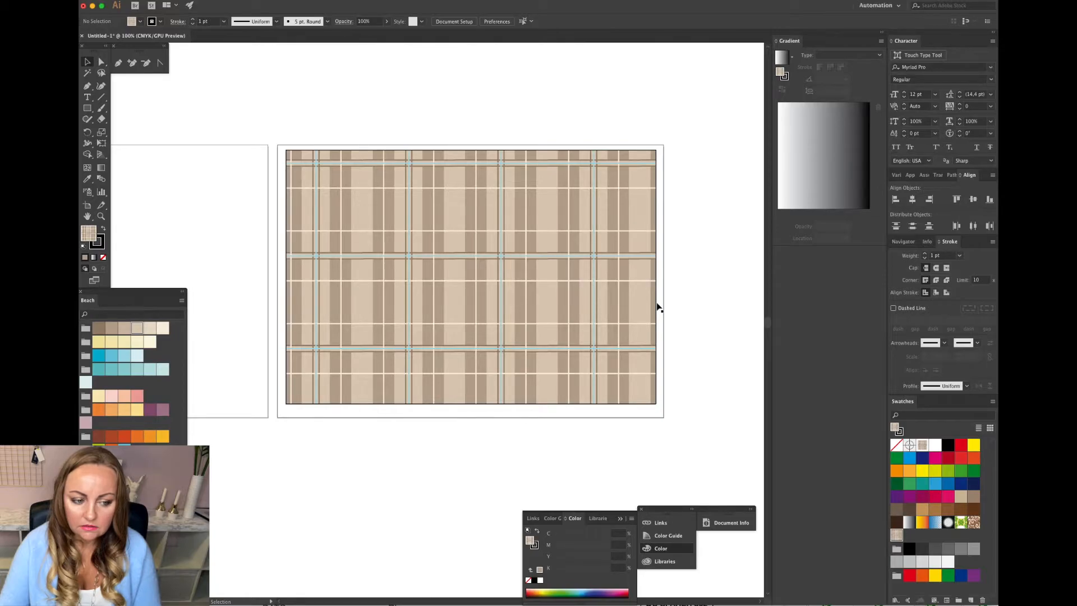
key(super+equal)
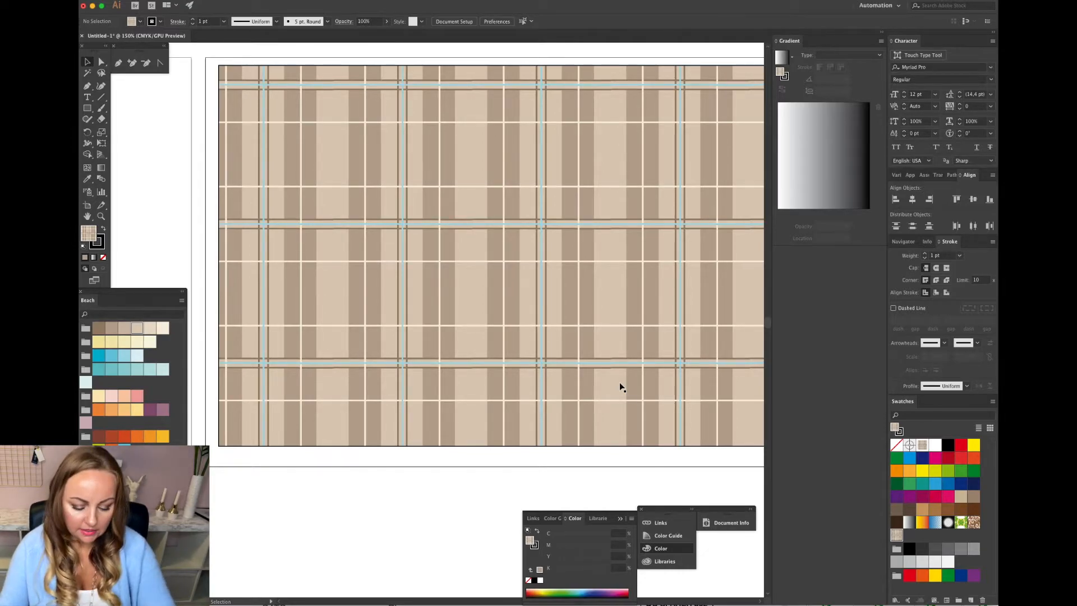
key(super+minus)
scroll(606, 372, left, 5)
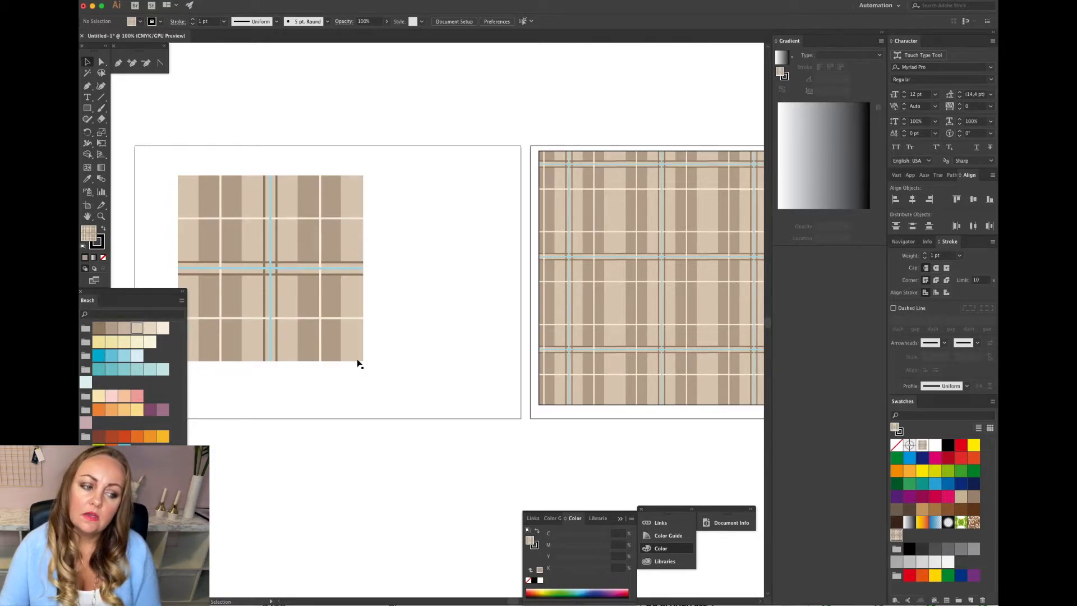
Draw a horizontal bar about 425 by 26 pt beneath the tile and fill it with the dark brown Beach swatch.
scroll(359, 363, left, 5)
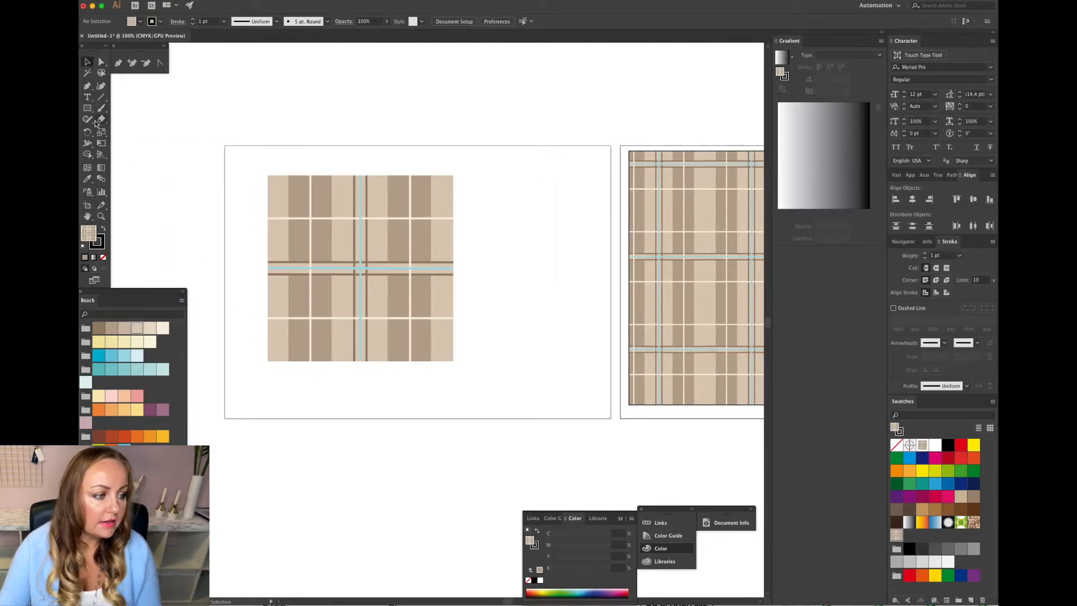
key(m)
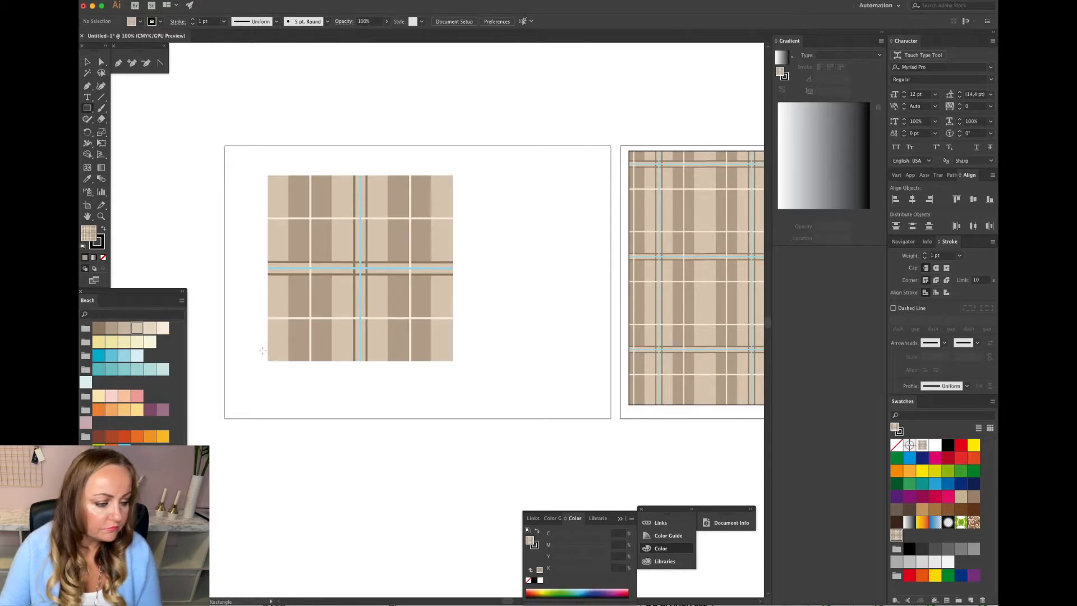
drag(261, 355, 458, 366)
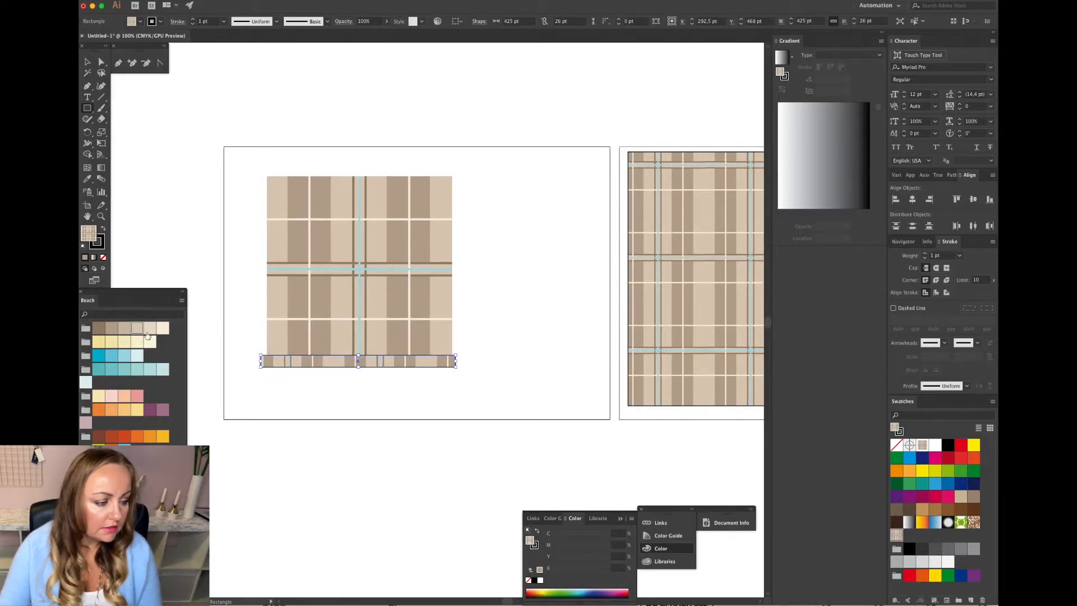
click(151, 329)
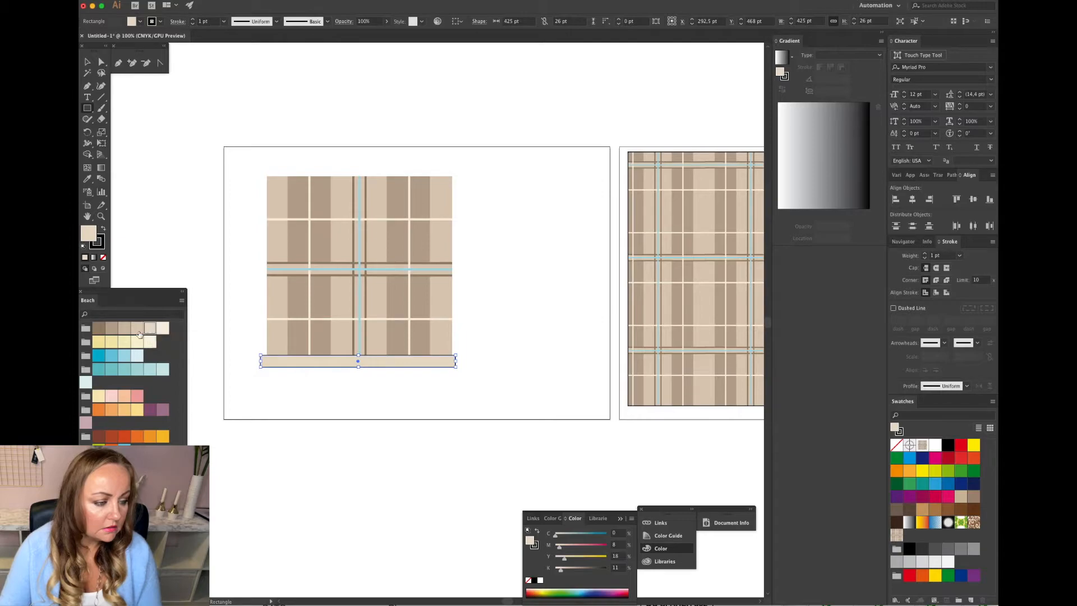
click(99, 330)
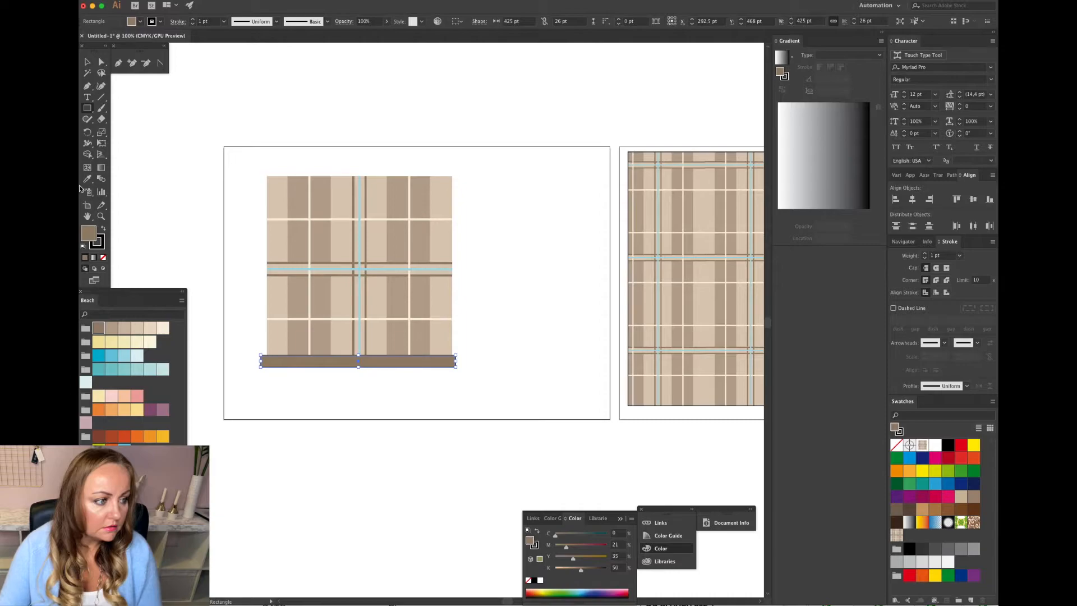
Remove the stroke from the brown bar.
click(88, 63)
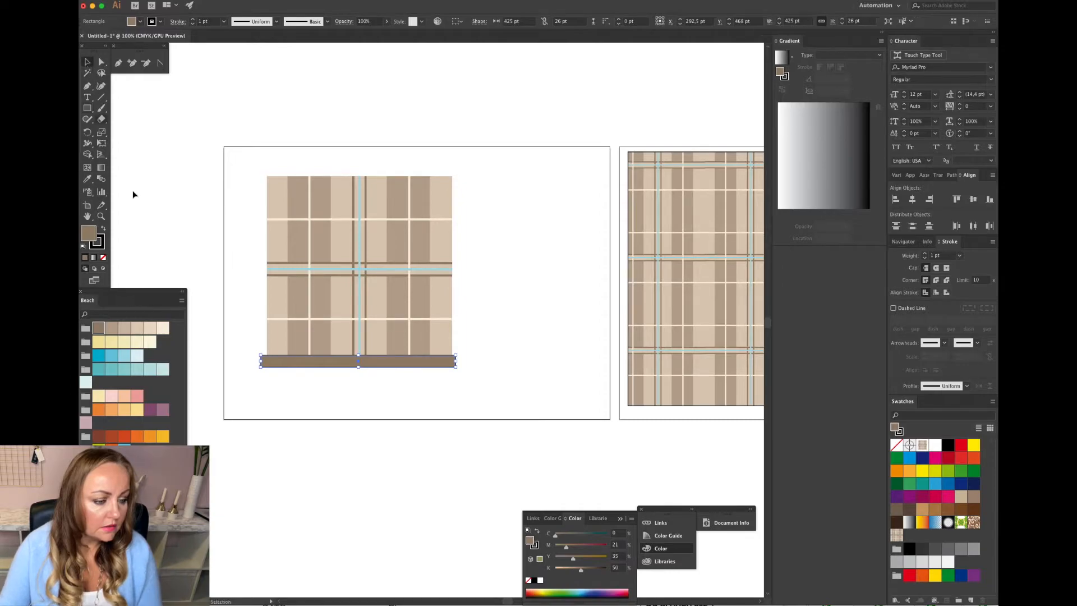
click(349, 400)
scroll(349, 400, up, 1)
click(334, 366)
click(99, 245)
click(103, 256)
click(357, 383)
click(351, 367)
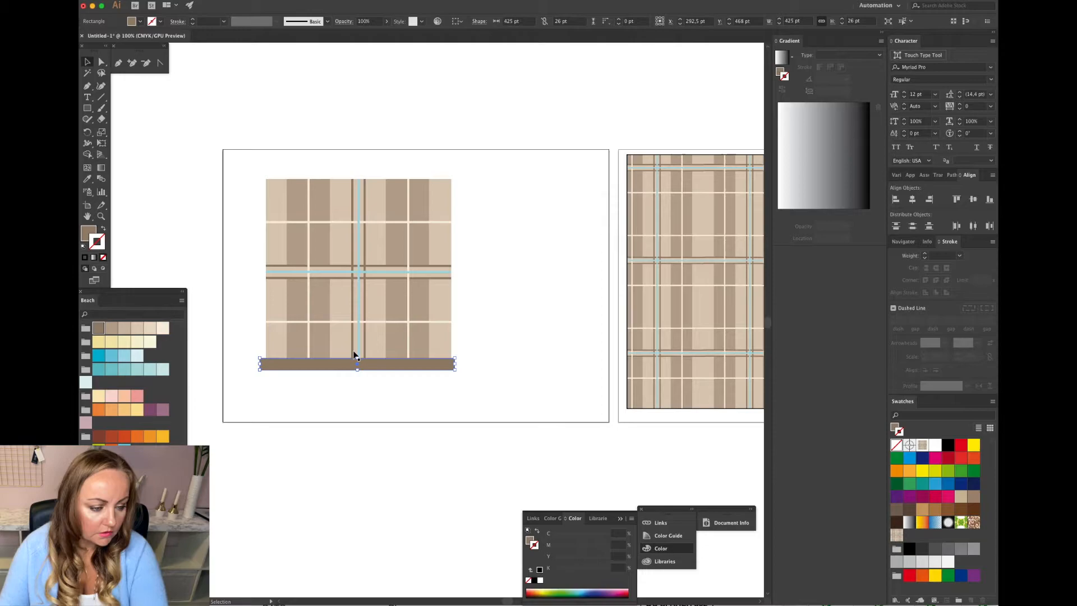
Move the brown bar up and to the right so it overlaps the tile's lower edge.
key(super+equal)
scroll(422, 342, up, 3)
scroll(422, 346, right, 5)
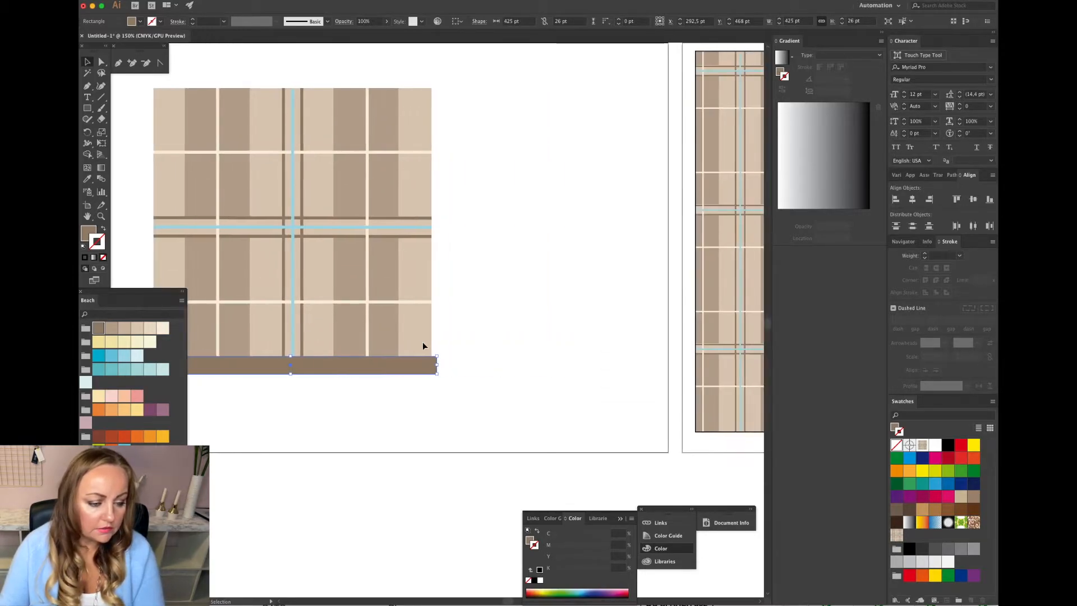
drag(382, 370, 538, 321)
scroll(537, 320, right, 15)
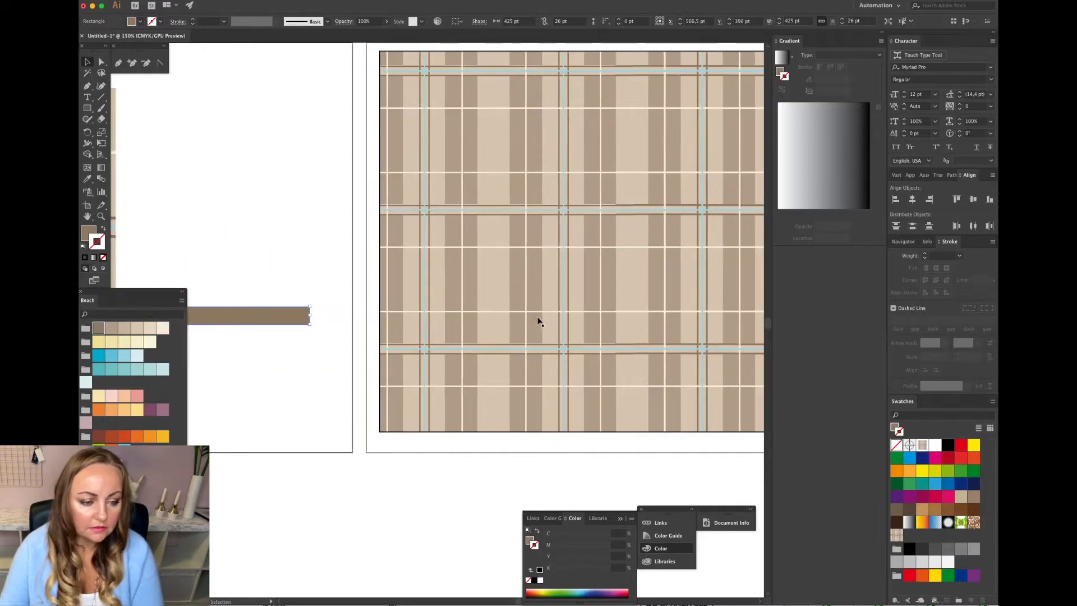
key(super+minus)
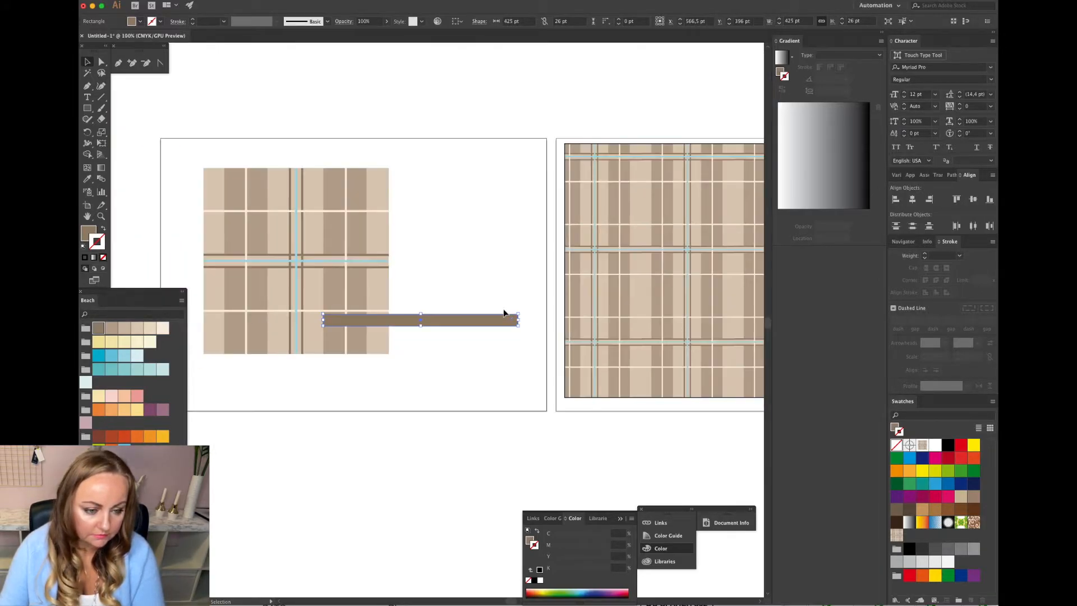
Draw a brown horizontal band about 807 by 18 pt across the middle of the patterned rectangle.
scroll(503, 309, right, 8)
scroll(504, 313, right, 2)
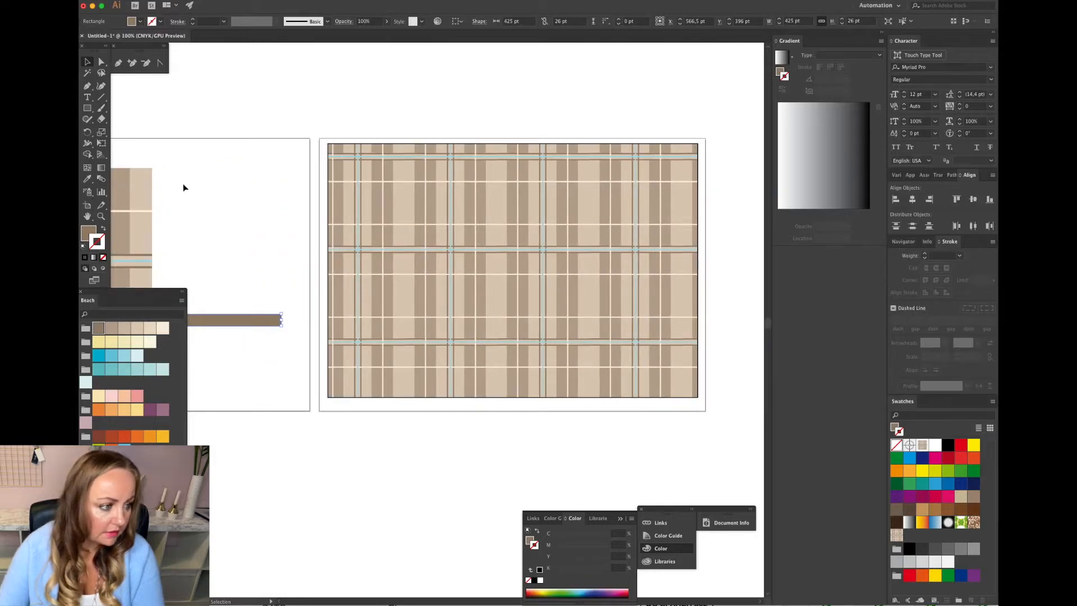
click(87, 107)
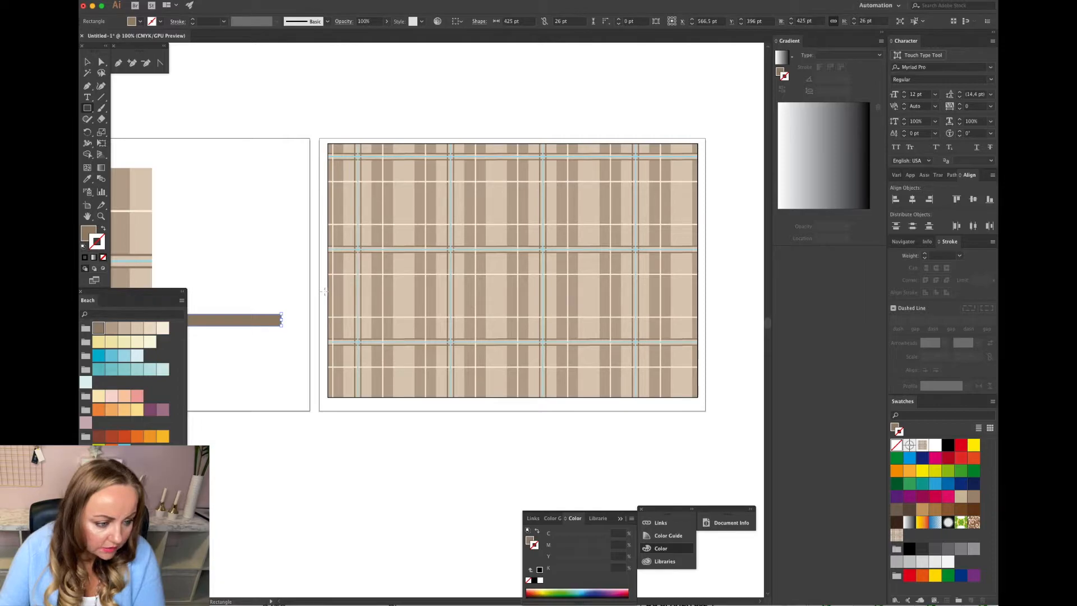
drag(327, 291, 697, 298)
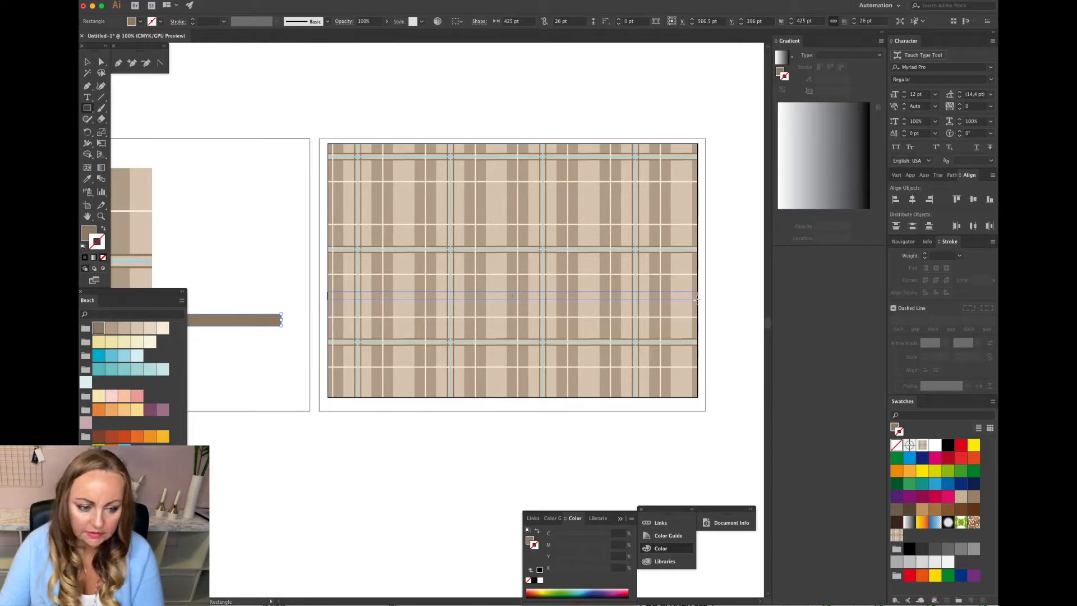
drag(697, 299, 698, 299)
click(87, 62)
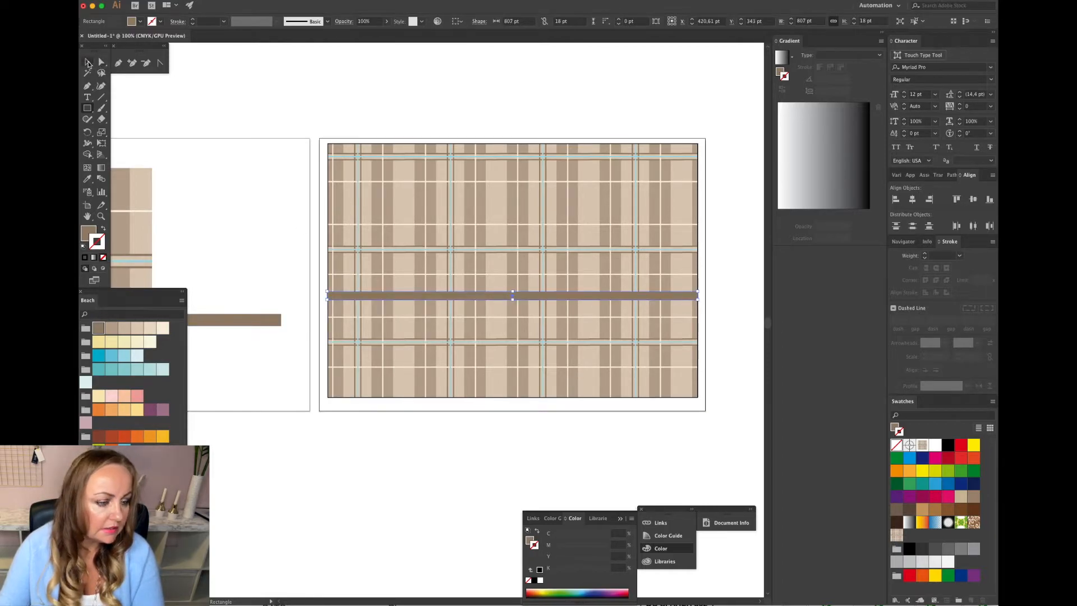
Duplicate the brown band upward to sit higher on the patterned rectangle.
click(324, 274)
scroll(478, 297, up, 1)
click(476, 295)
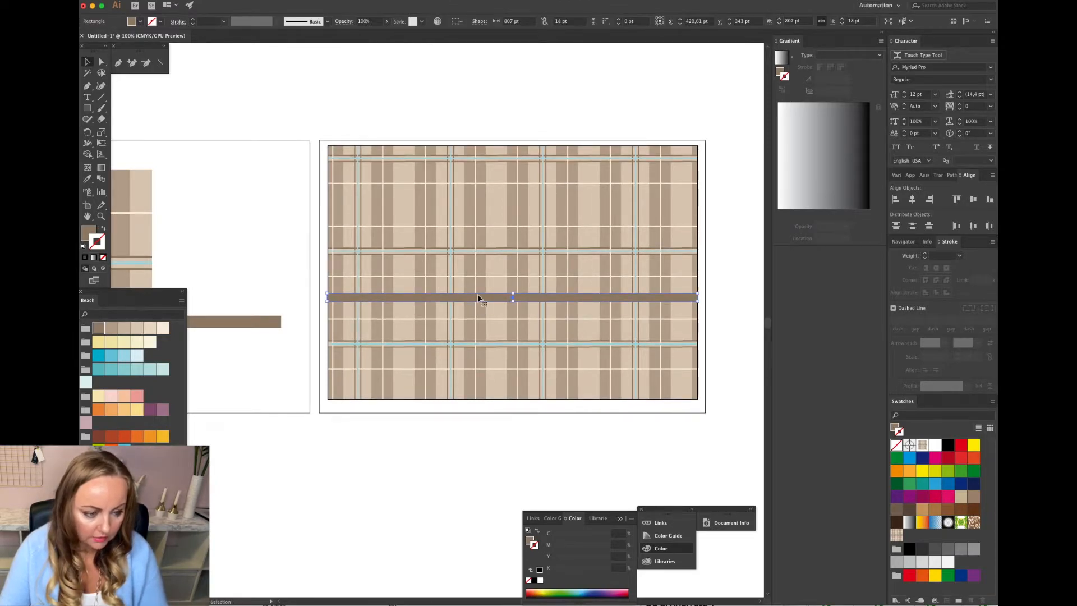
drag(477, 297, 477, 206)
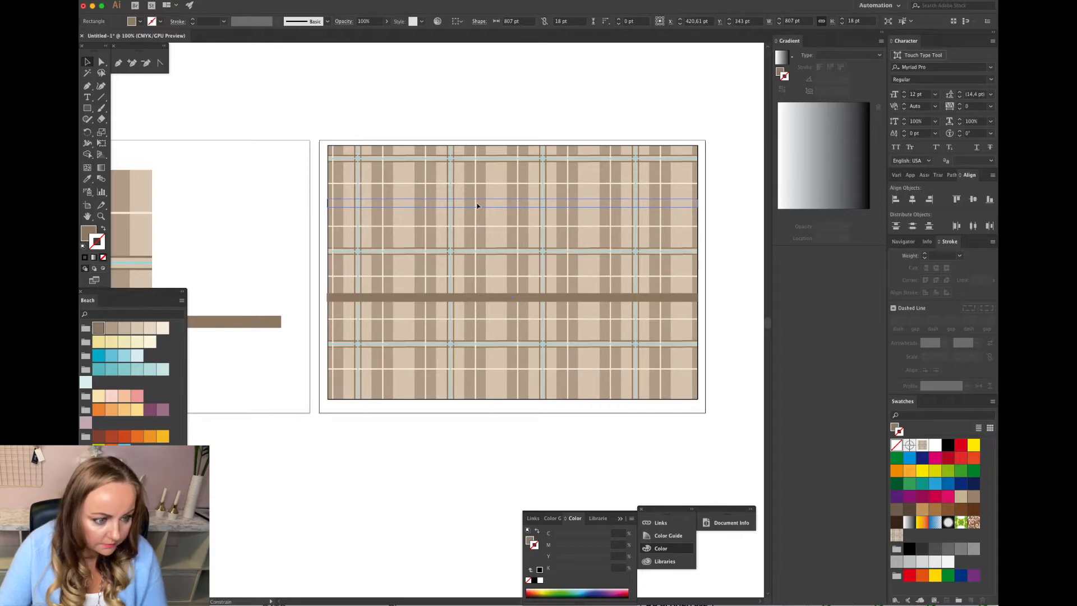
drag(477, 208, 341, 209)
click(293, 209)
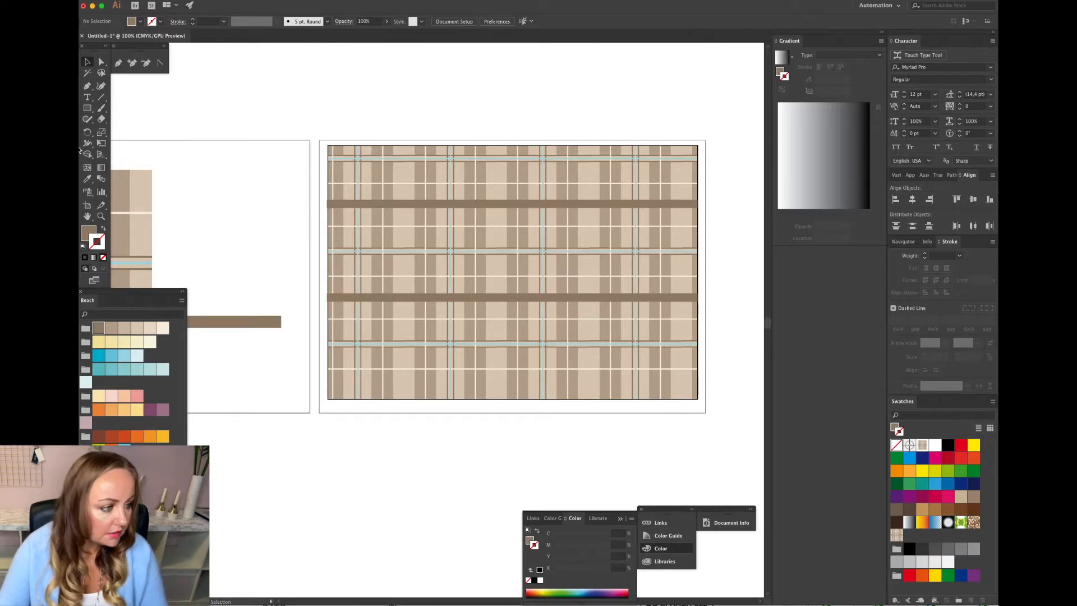
Draw a thin stripe about 823 by 5 pt over the upper brown band, filled light blue with no stroke.
click(87, 108)
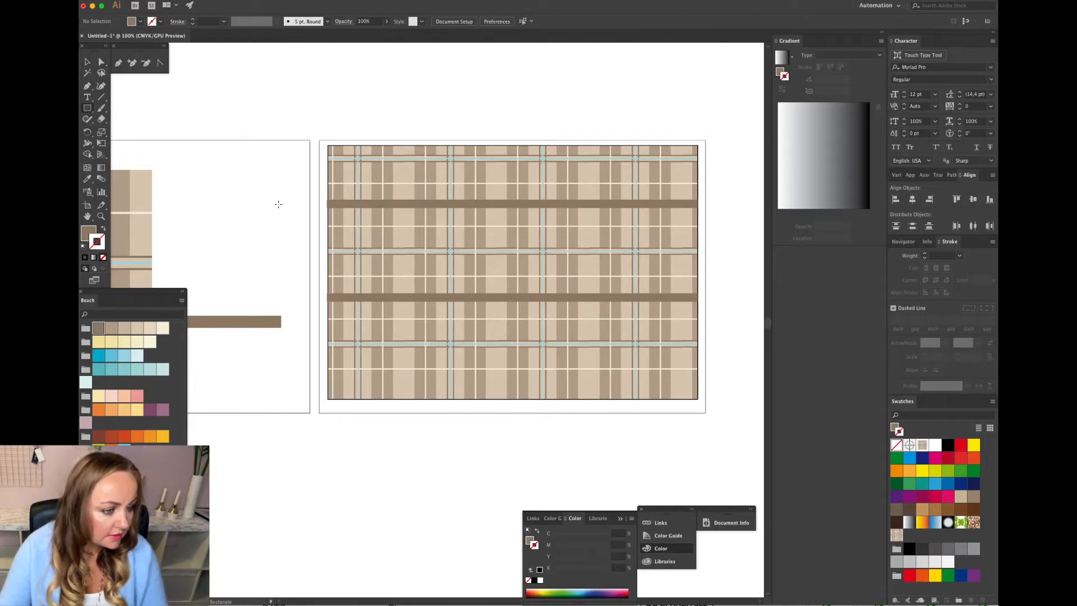
drag(325, 201, 698, 203)
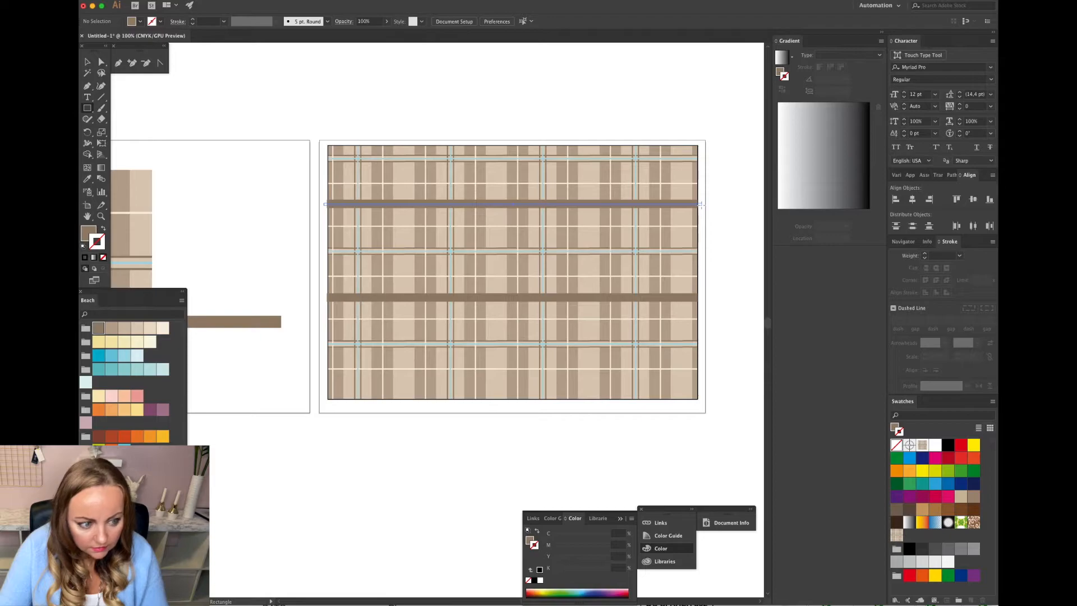
drag(700, 205, 700, 205)
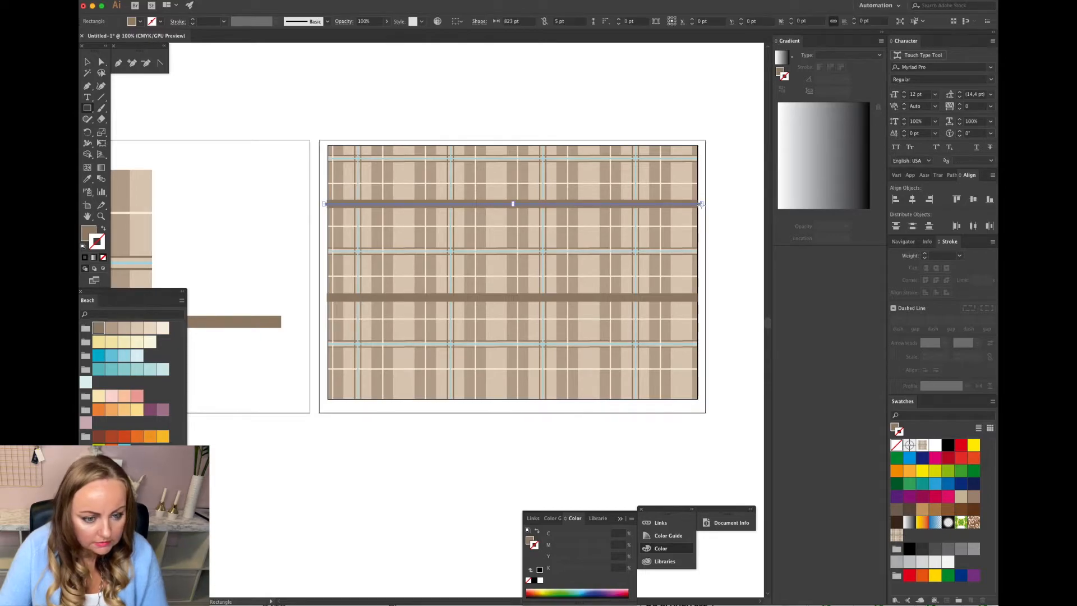
click(87, 63)
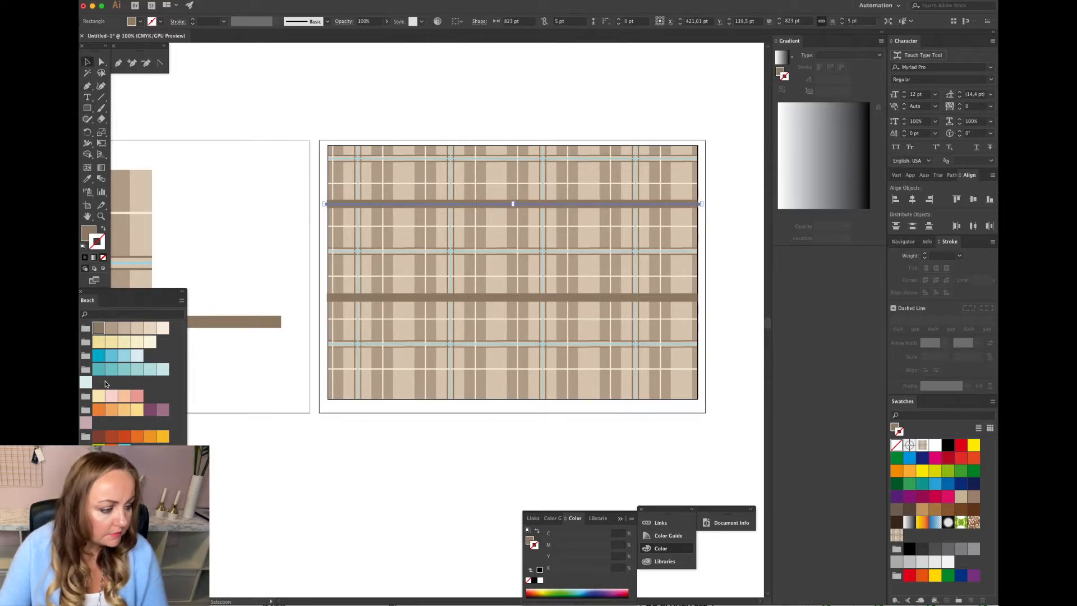
click(112, 355)
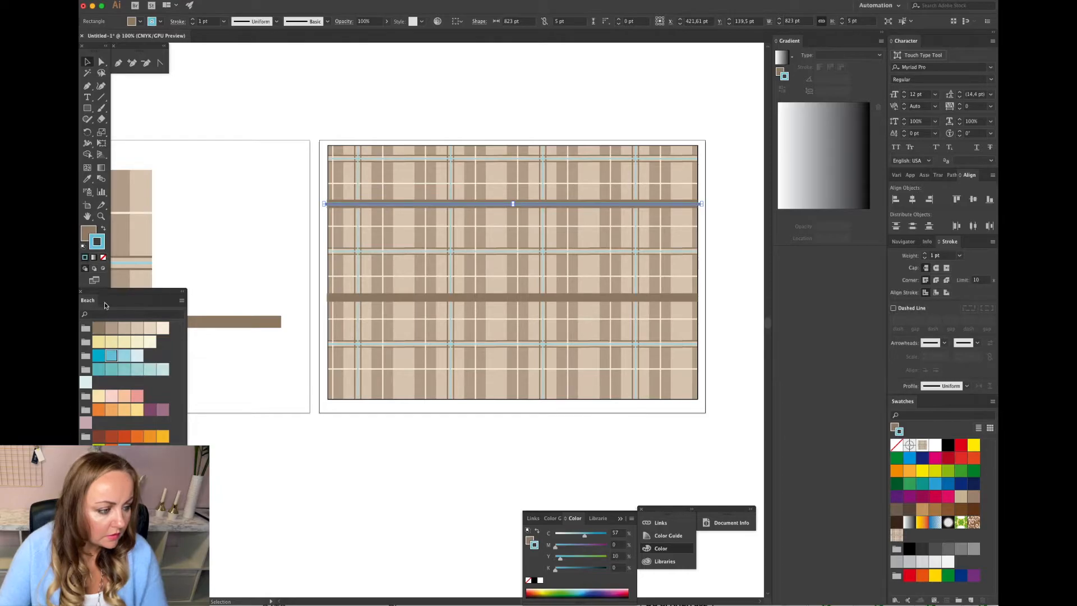
click(103, 257)
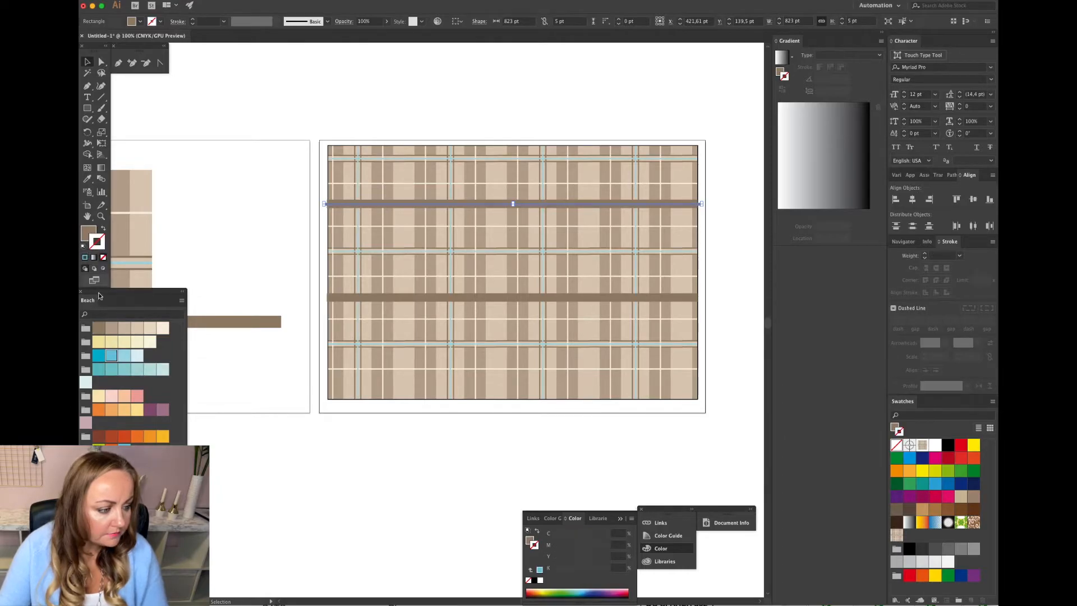
click(113, 356)
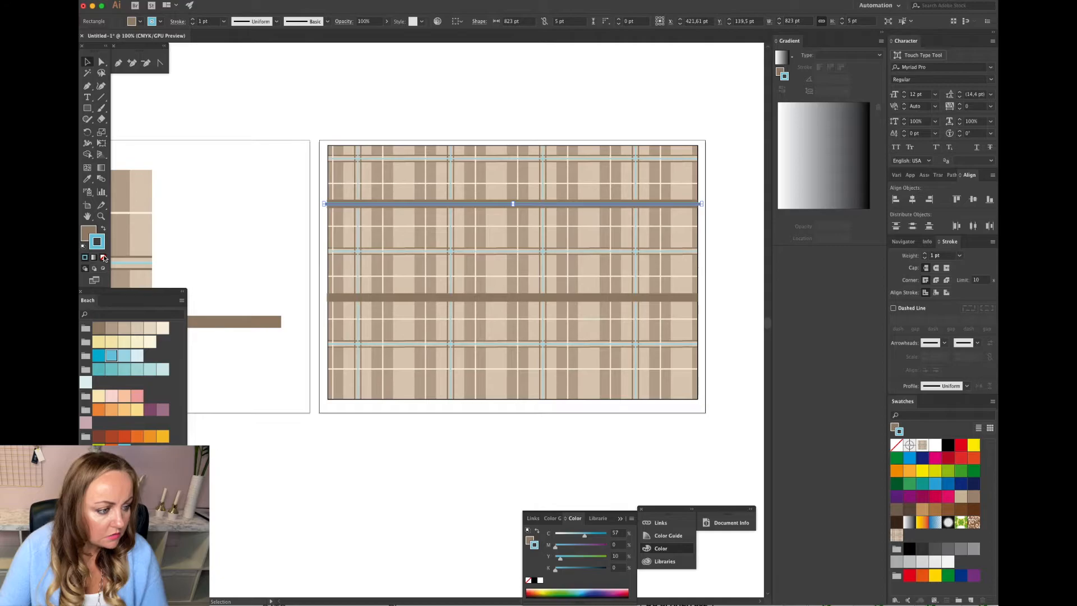
click(103, 257)
click(90, 233)
click(111, 355)
click(223, 207)
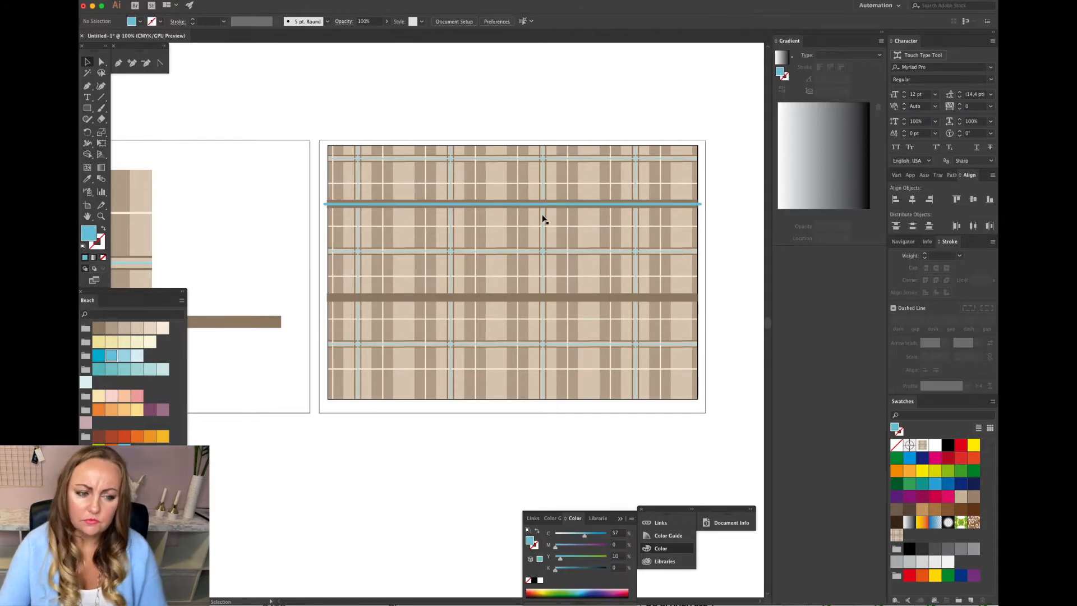
Change the thin stripe's fill to a lighter blue Beach swatch.
key(super+equal)
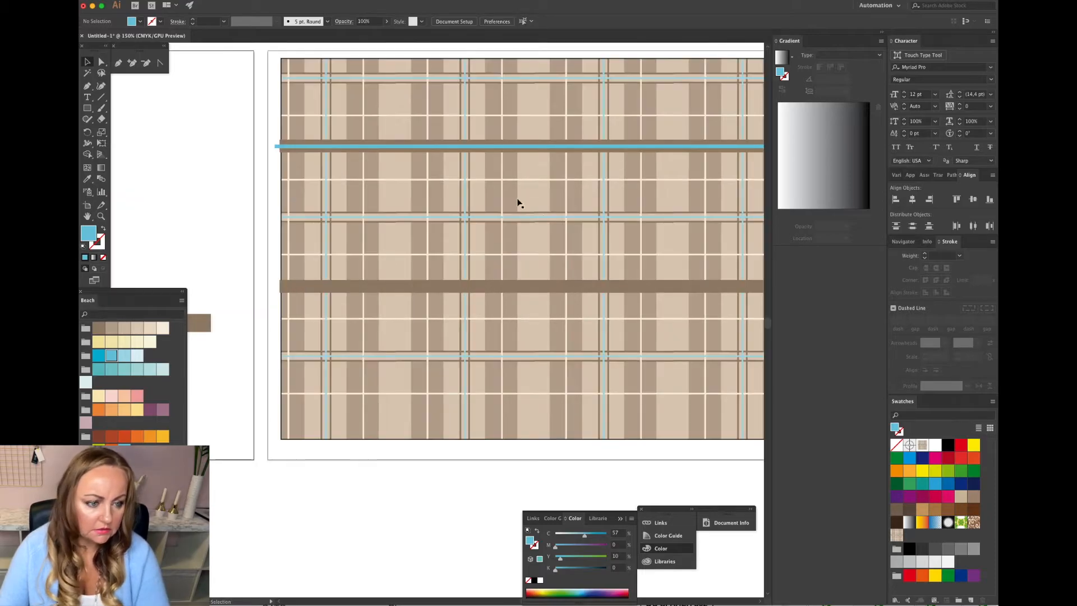
click(495, 147)
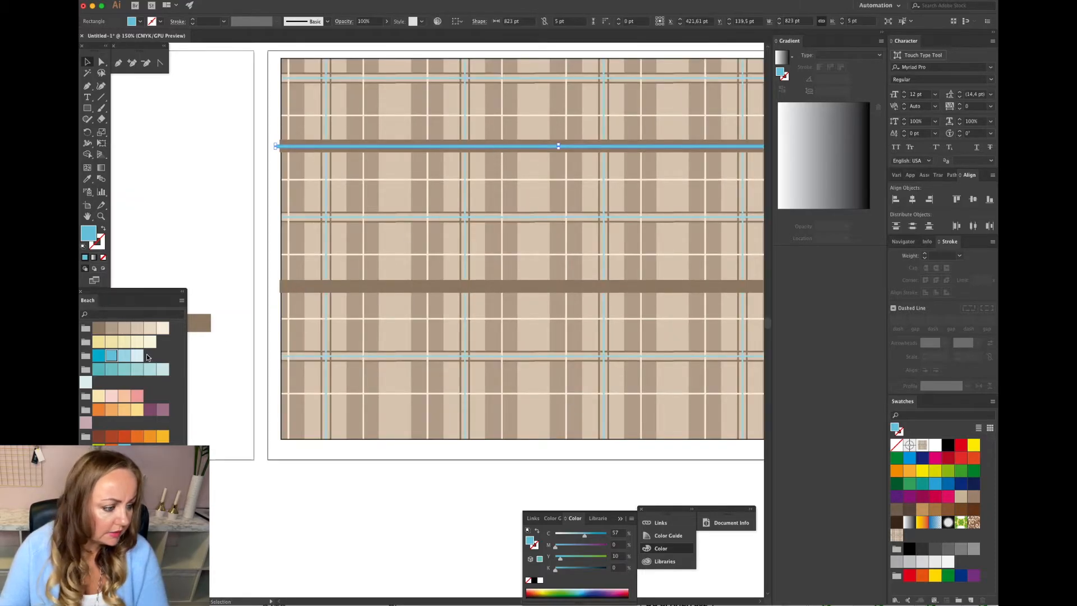
click(125, 356)
click(233, 201)
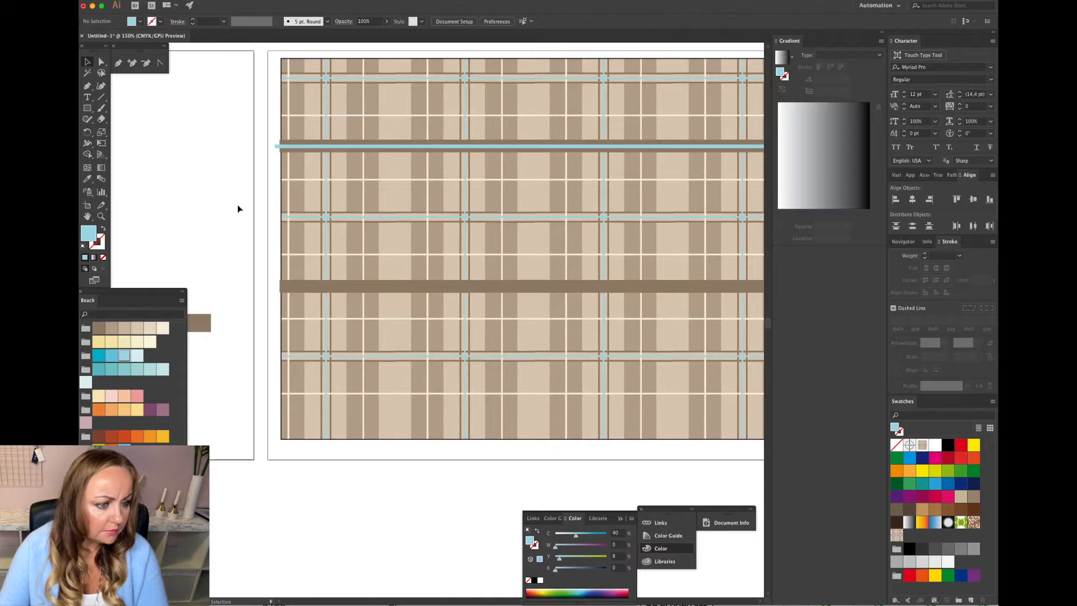
Delete the lower brown band from the patterned rectangle.
click(379, 147)
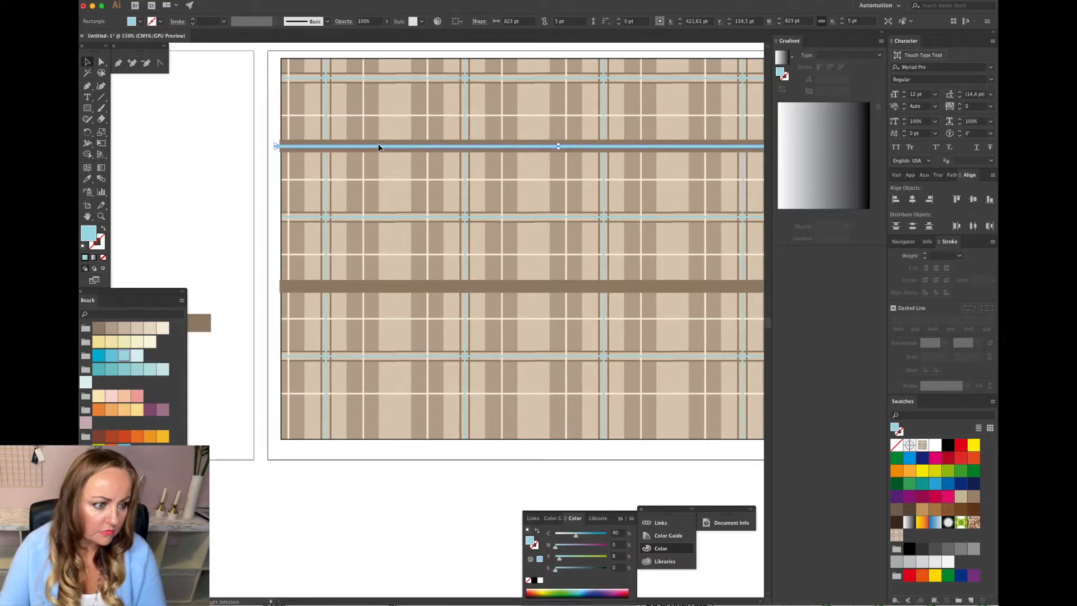
shift+click(378, 142)
click(523, 22)
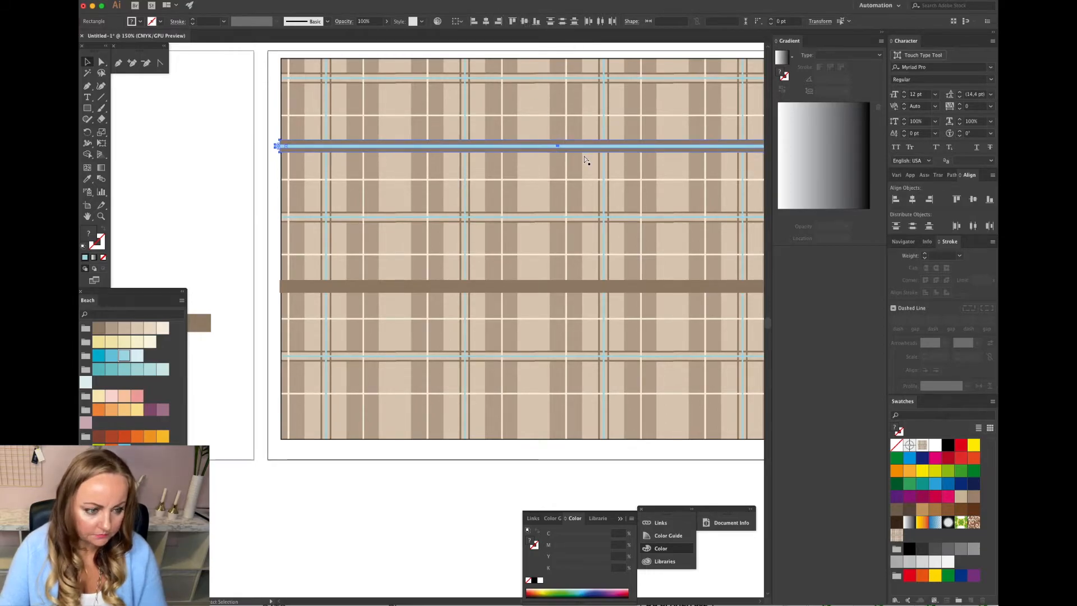
click(568, 287)
key(Delete)
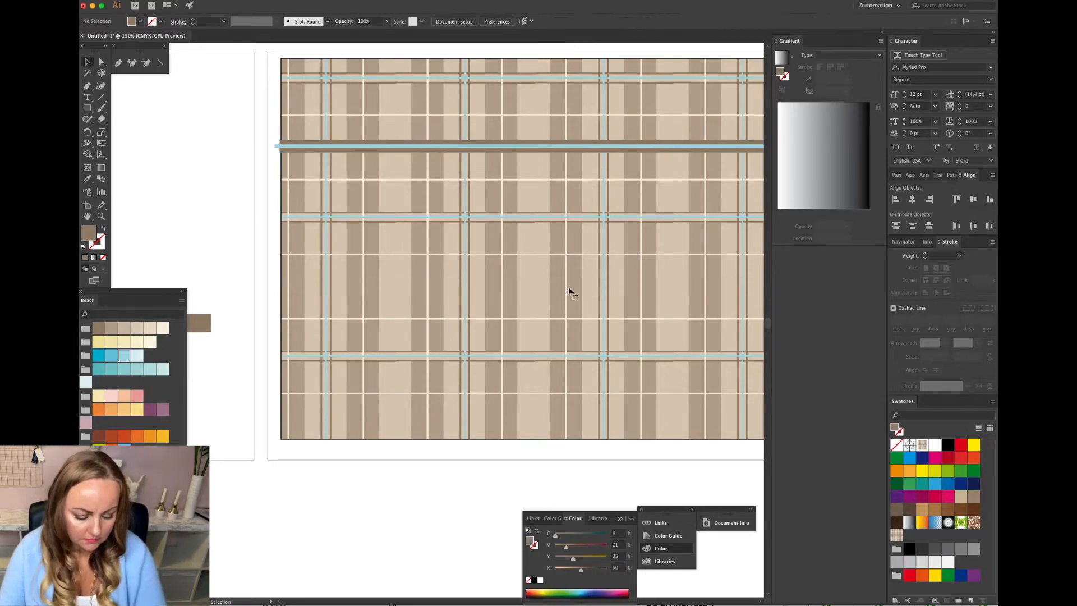
Duplicate the upper brown-and-blue band down to where the lower band was.
drag(538, 128, 522, 288)
click(249, 231)
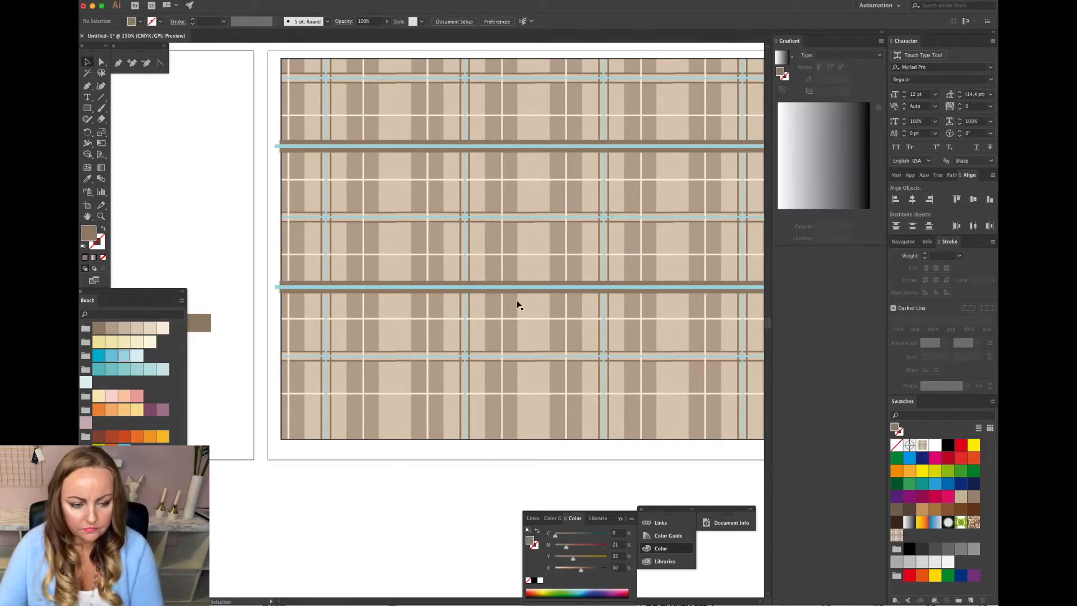
key(ctrl+minus)
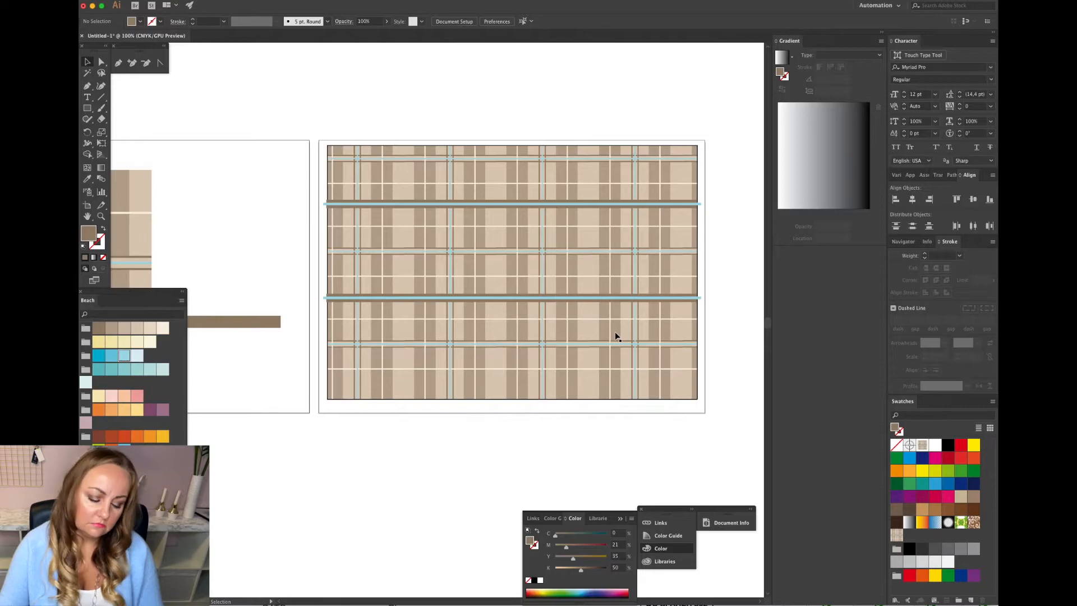
key(ctrl+f)
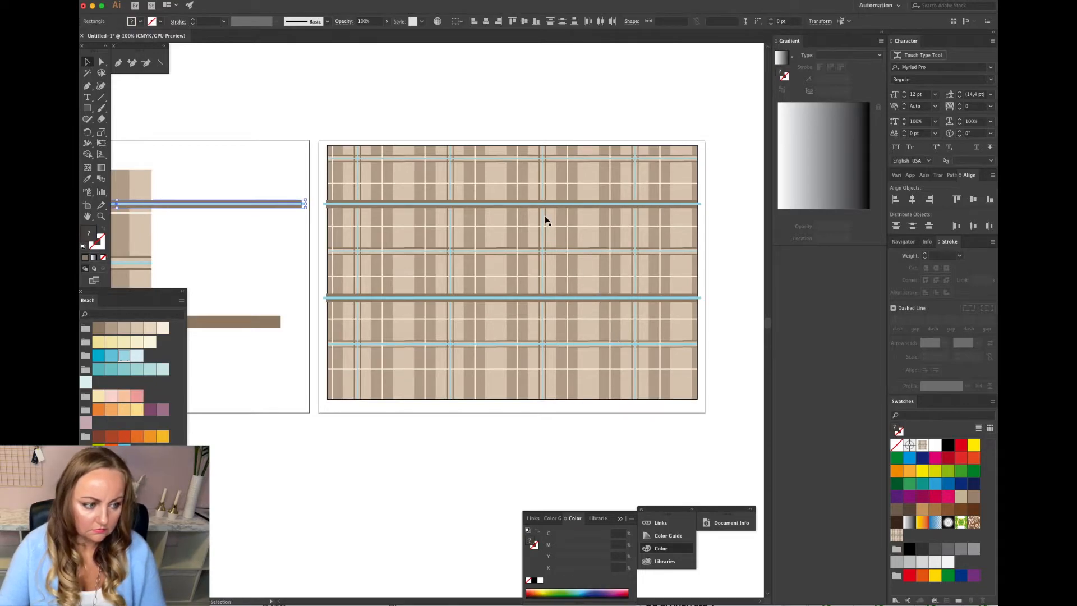
key(Delete)
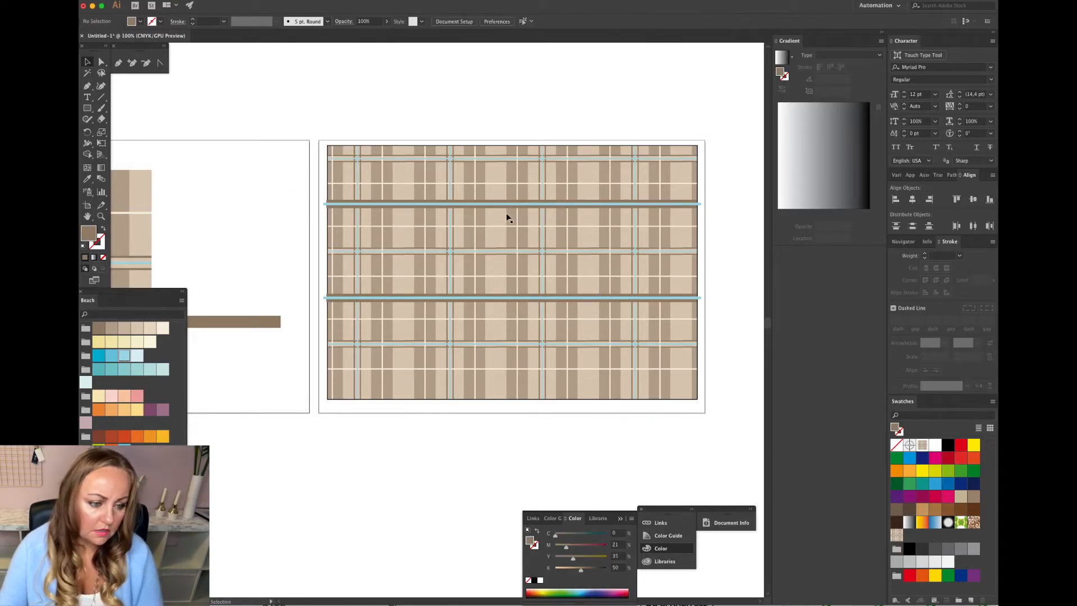
Duplicate the middle thin blue stripe down onto the bottom brown band.
click(511, 297)
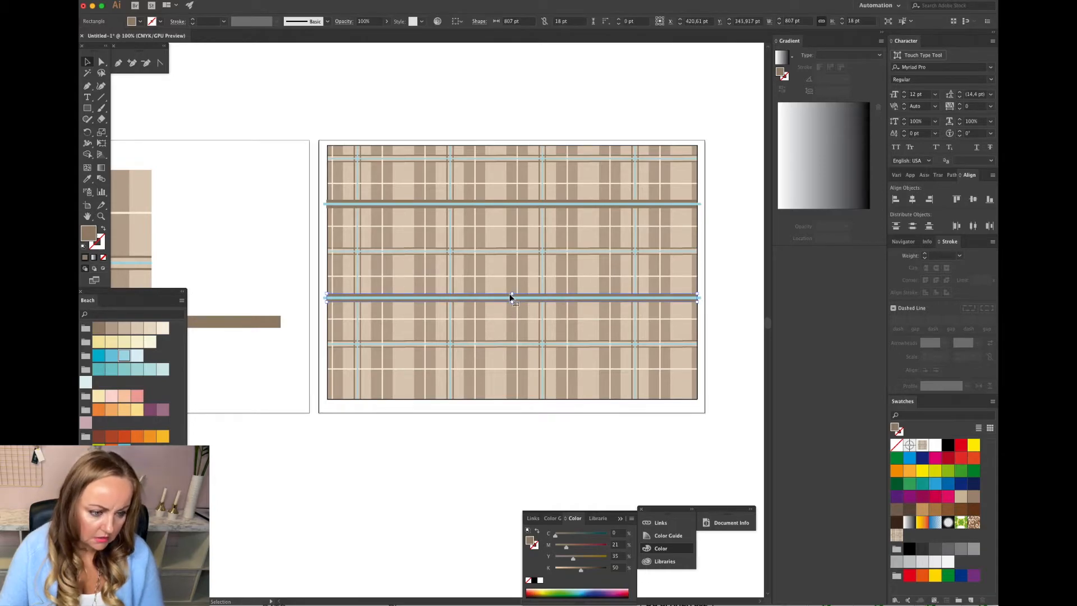
shift+click(503, 298)
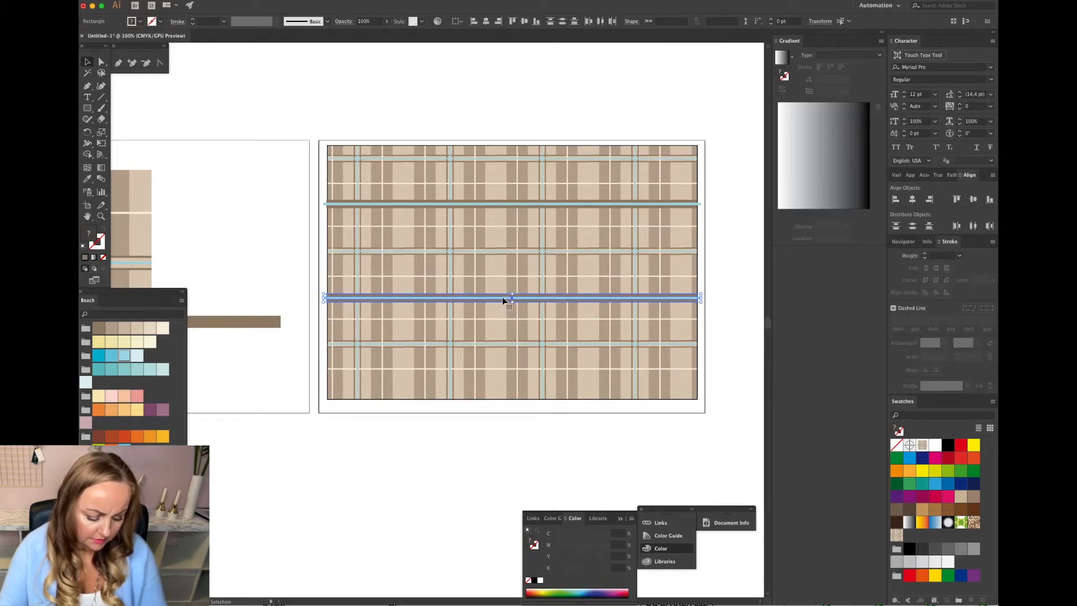
drag(503, 297, 503, 395)
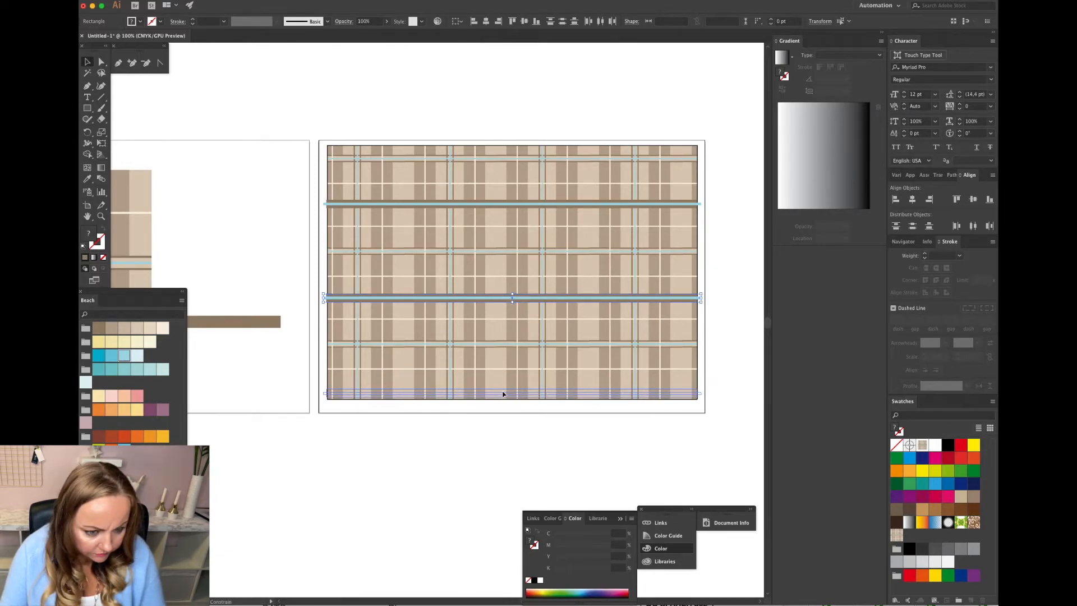
drag(503, 394, 504, 394)
click(723, 357)
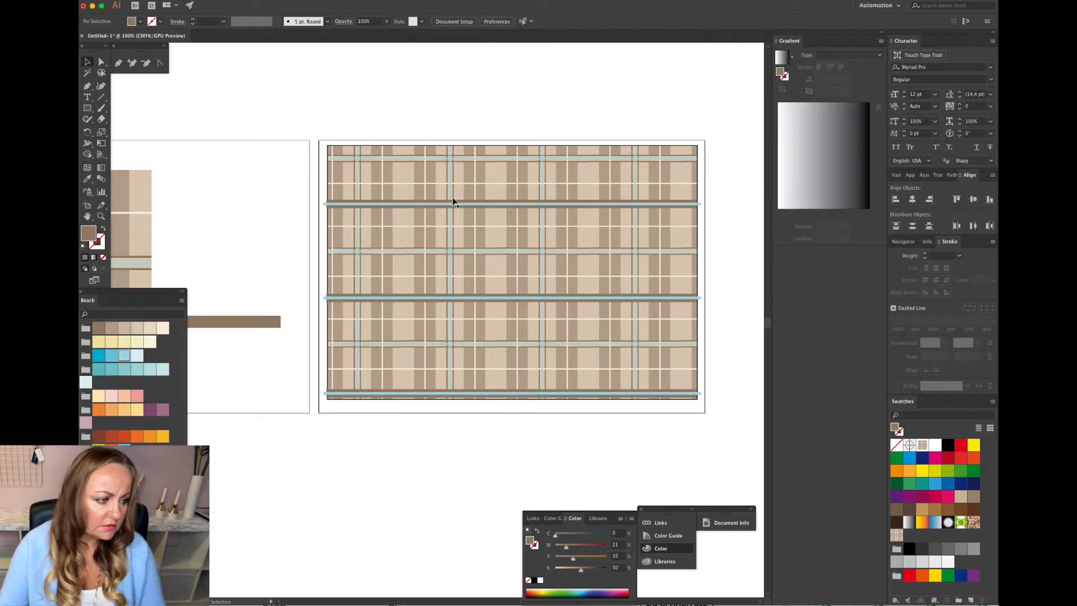
Try recolouring the three brown bands with lighter Beach swatches and undo the changes.
key(a)
click(374, 208)
shift+click(370, 297)
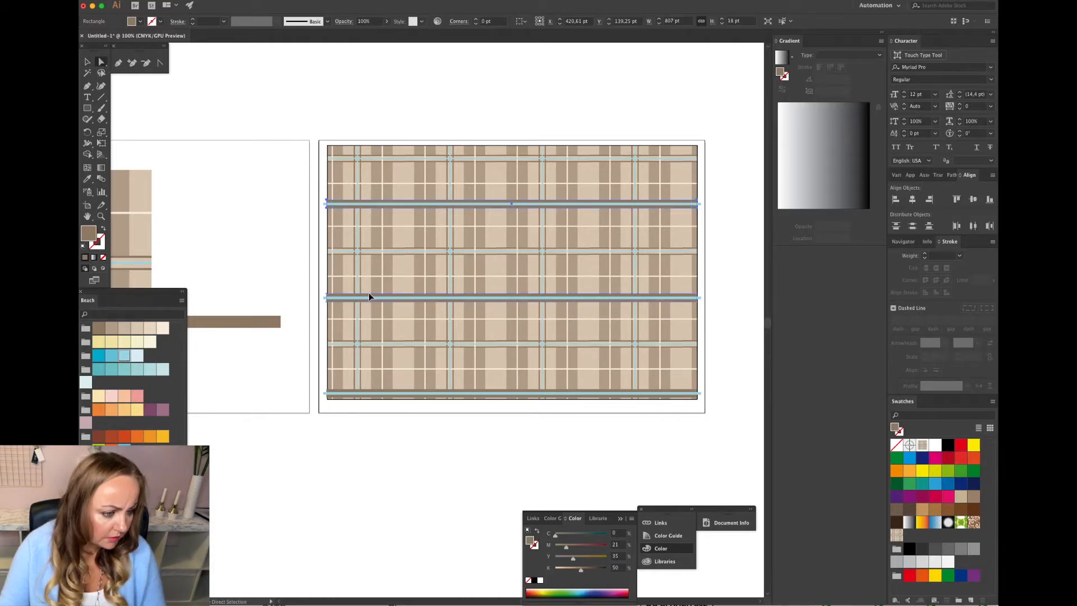
shift+click(382, 393)
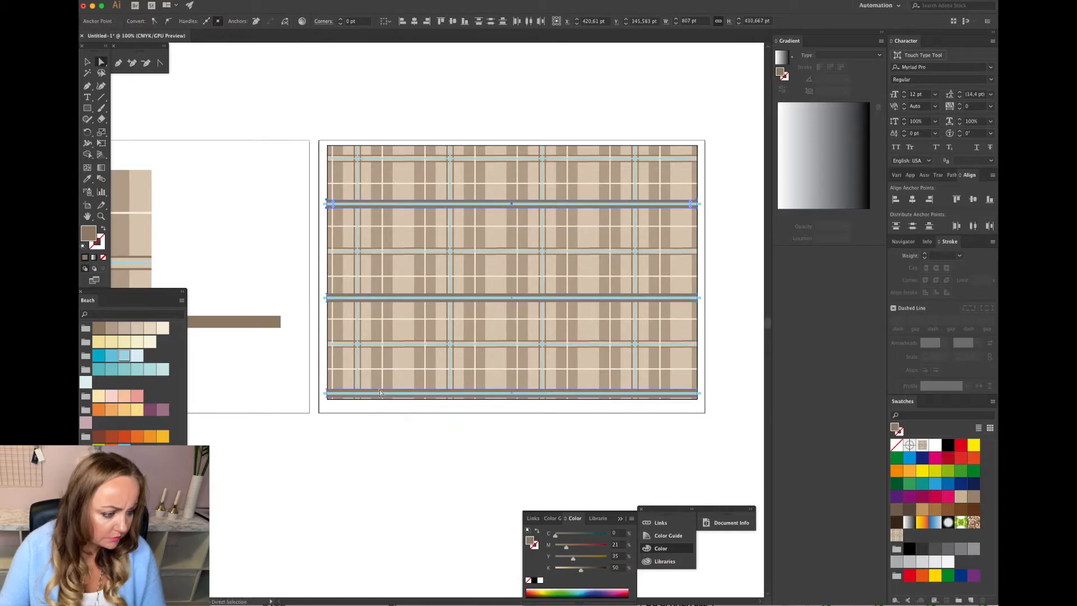
click(115, 328)
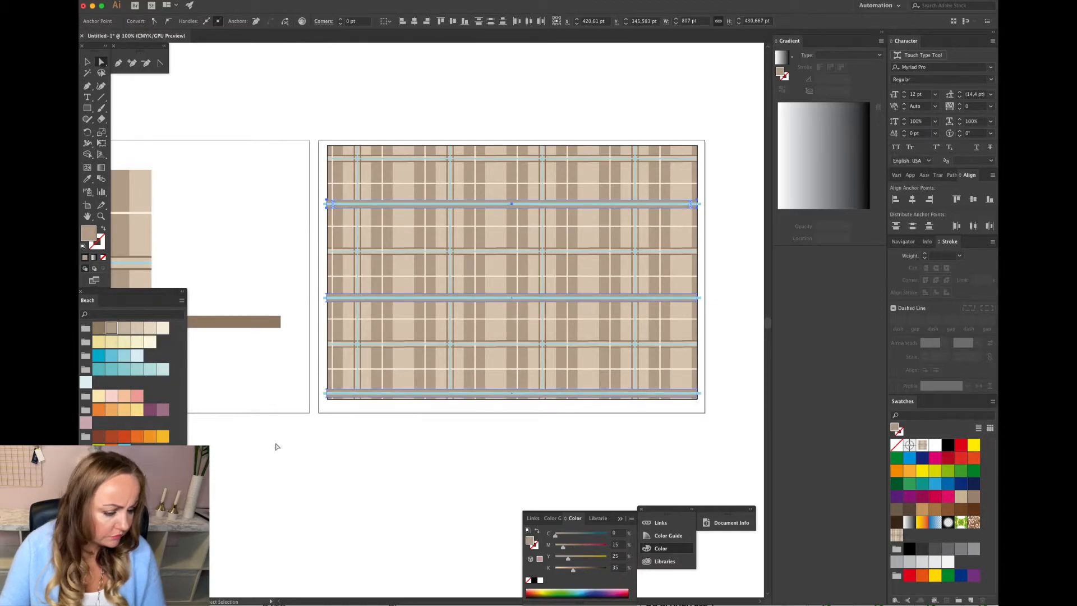
click(284, 450)
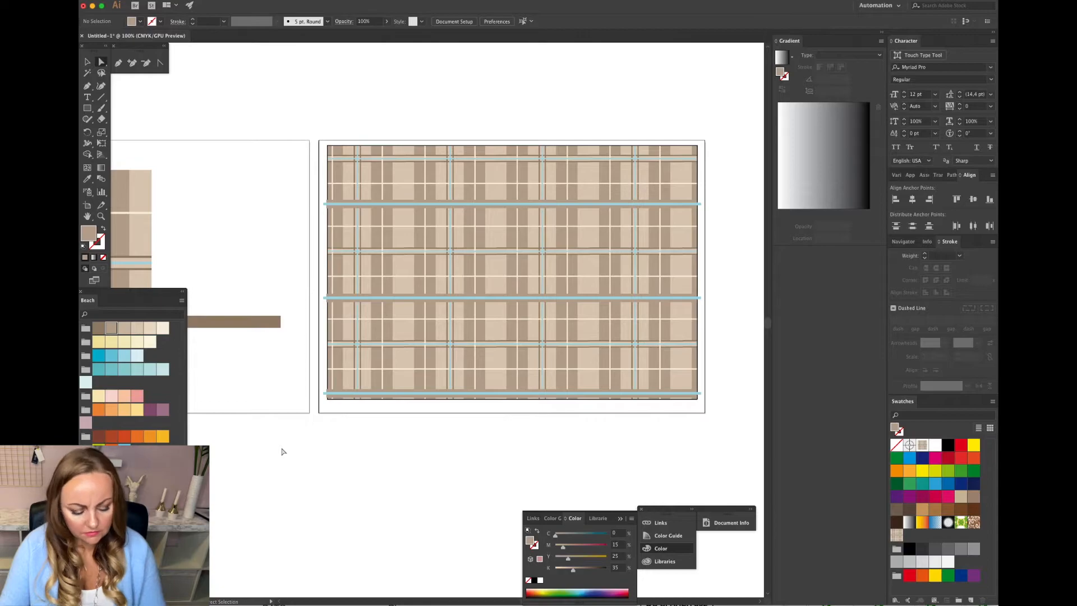
key(ctrl+z)
key(ctrl+z)
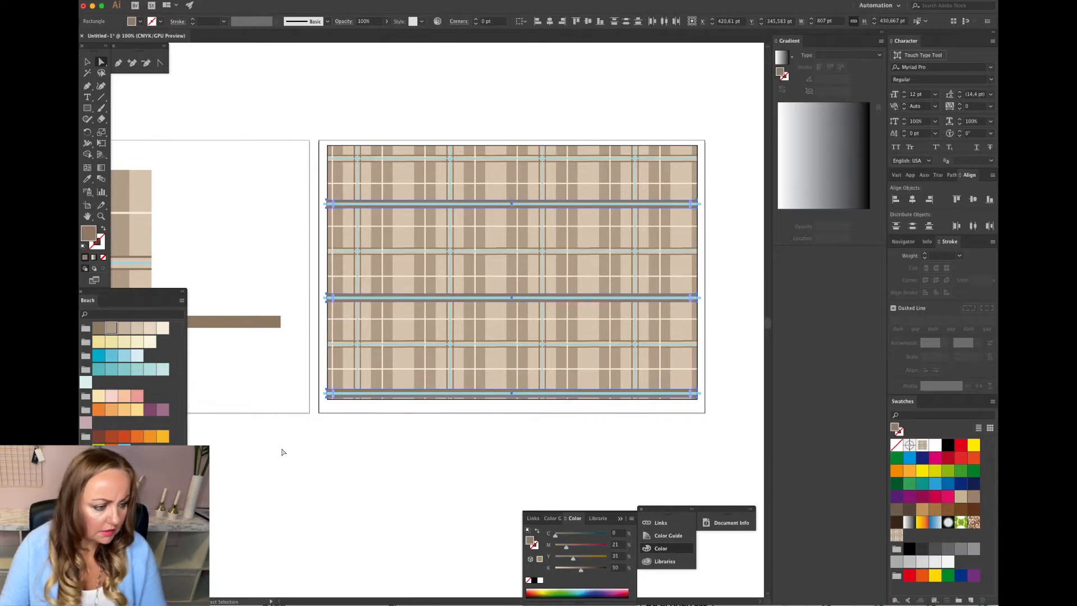
click(151, 330)
click(276, 470)
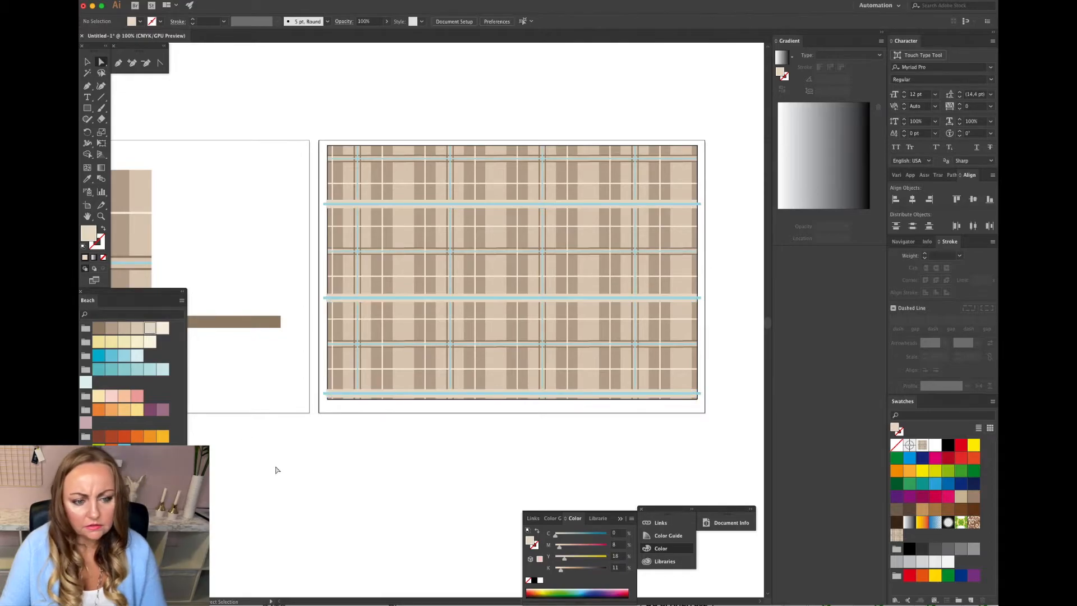
key(ctrl+z)
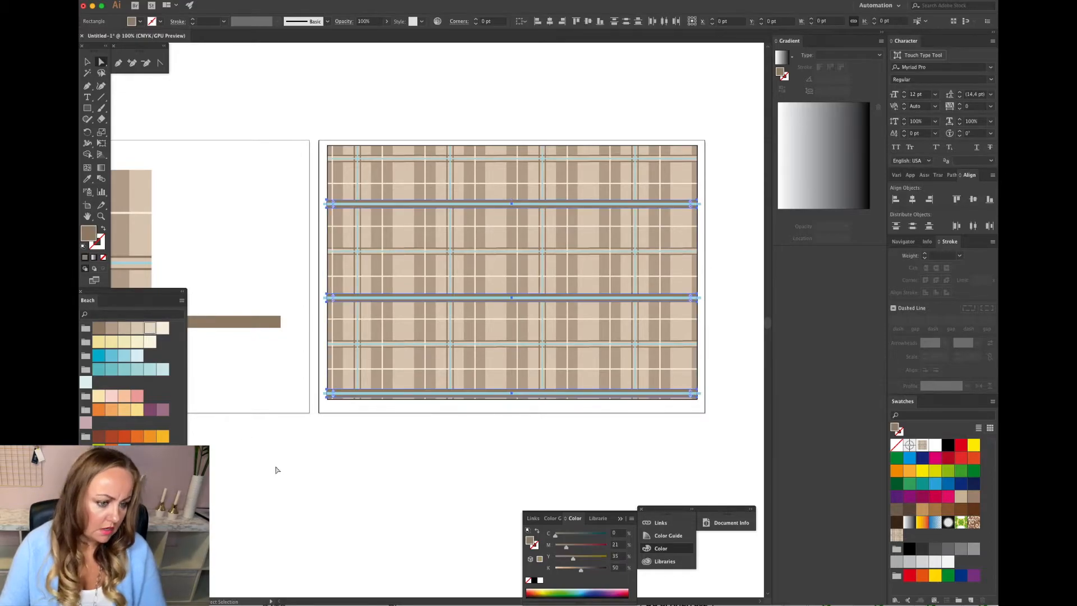
click(283, 406)
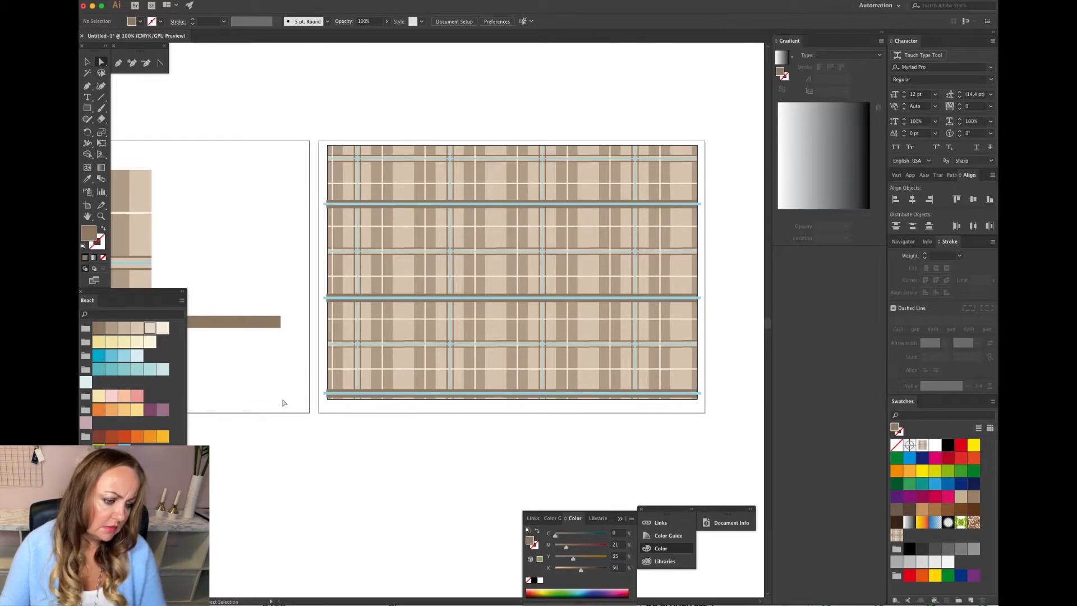
Scale the upper thin blue stripe non-uniformly to 100% horizontal and 70% vertical.
click(101, 216)
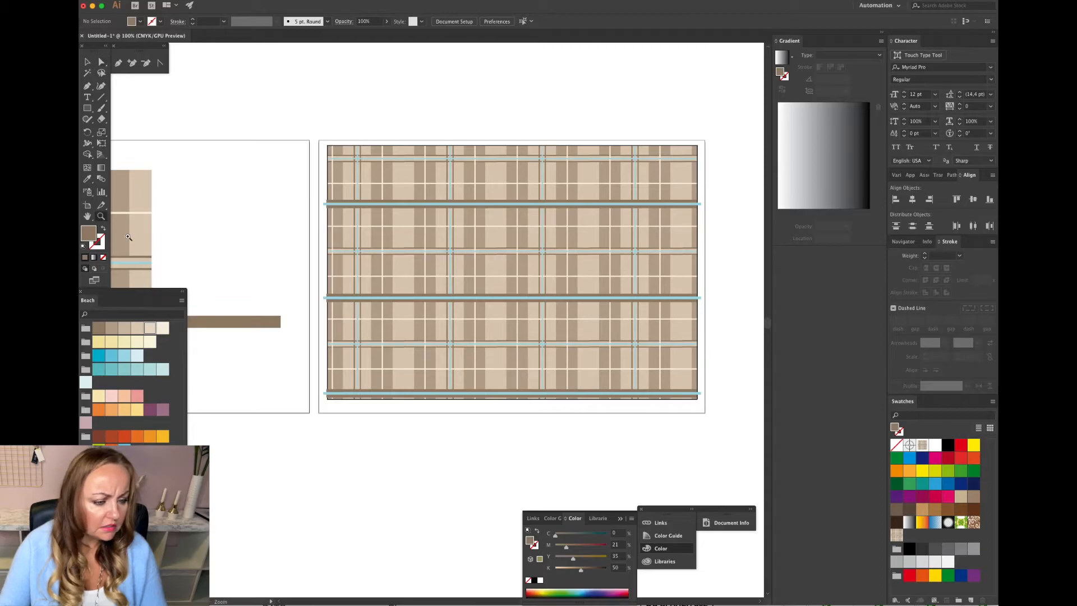
click(520, 315)
click(205, 0)
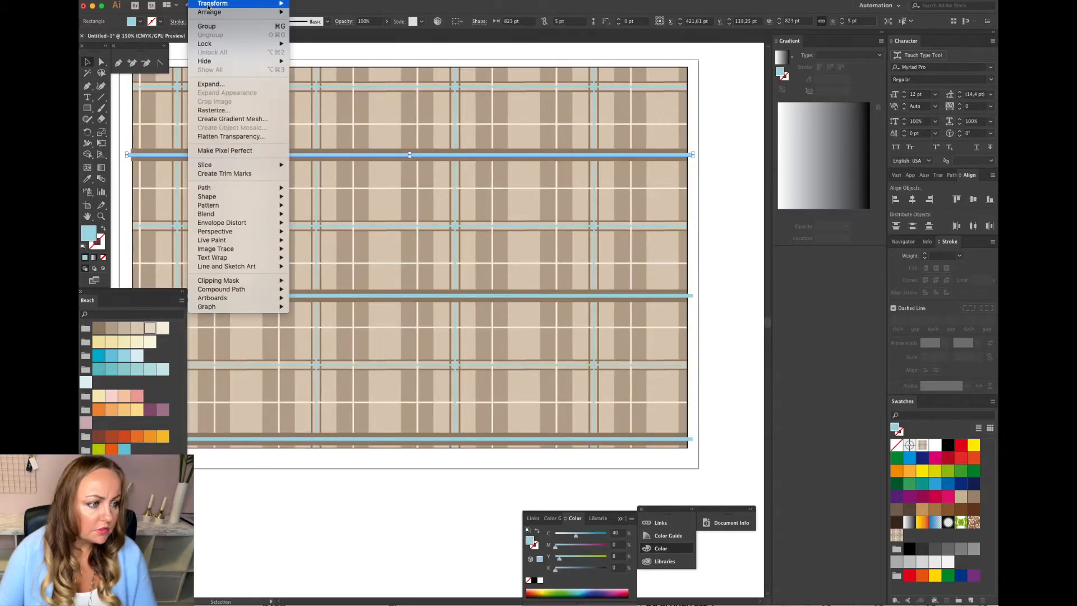
mouse_move(264, 3)
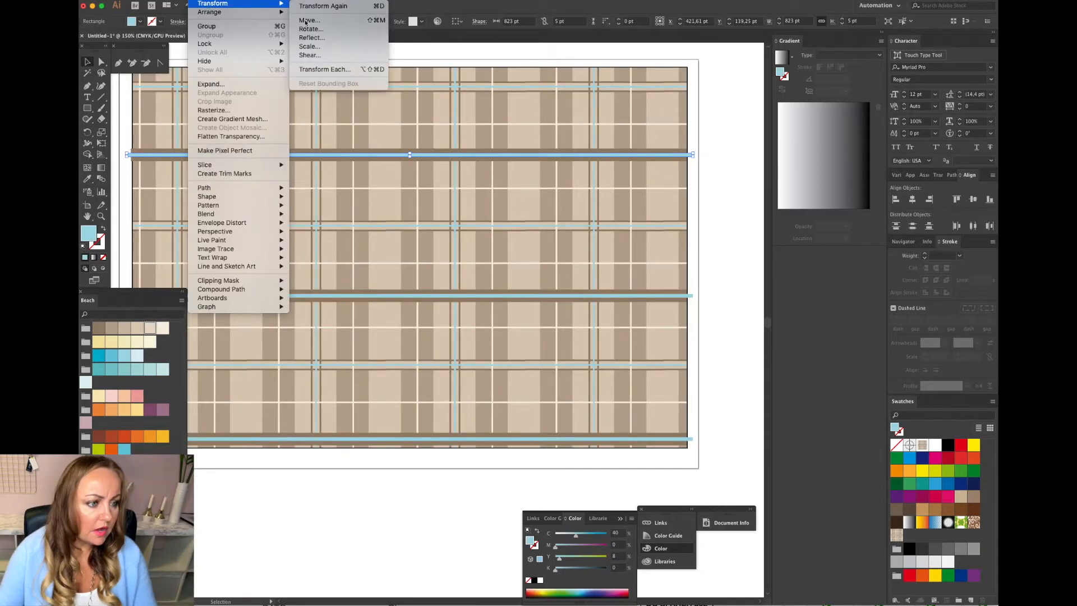
click(309, 46)
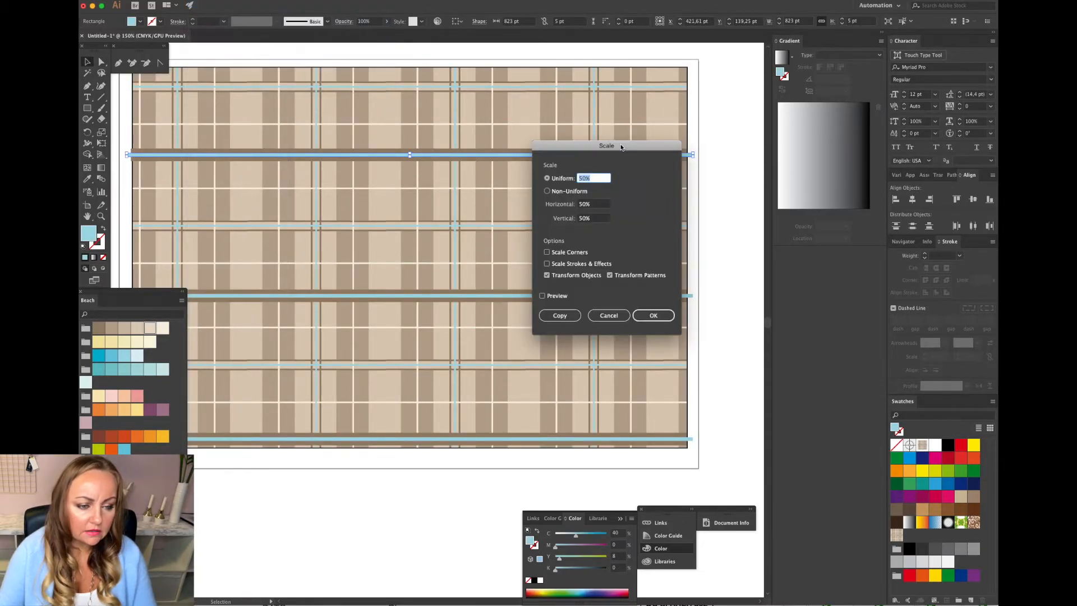
click(547, 191)
text(100)
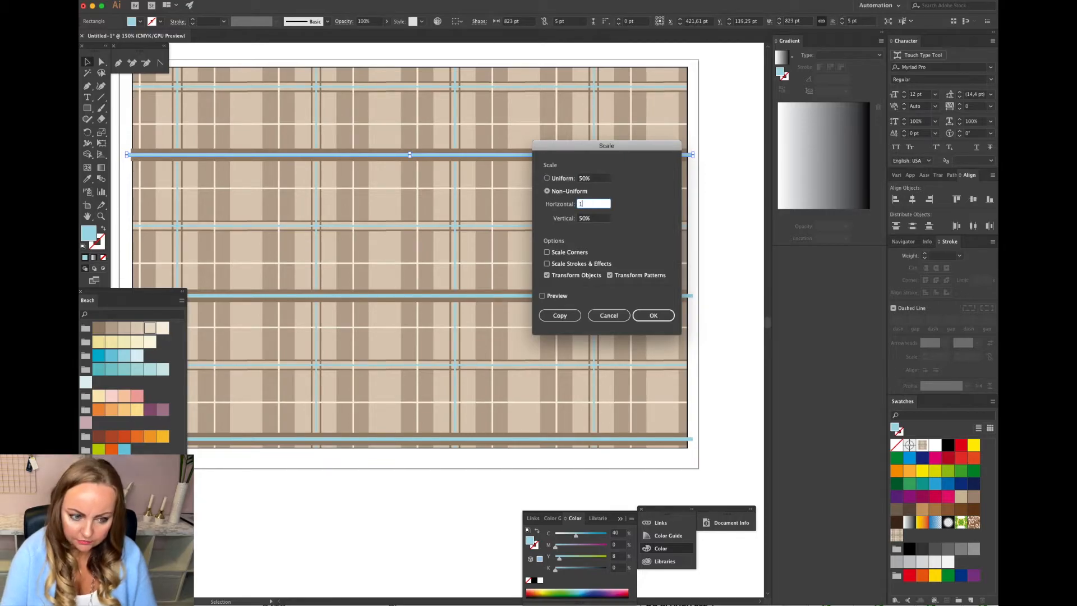
double_click(583, 218)
text(70)
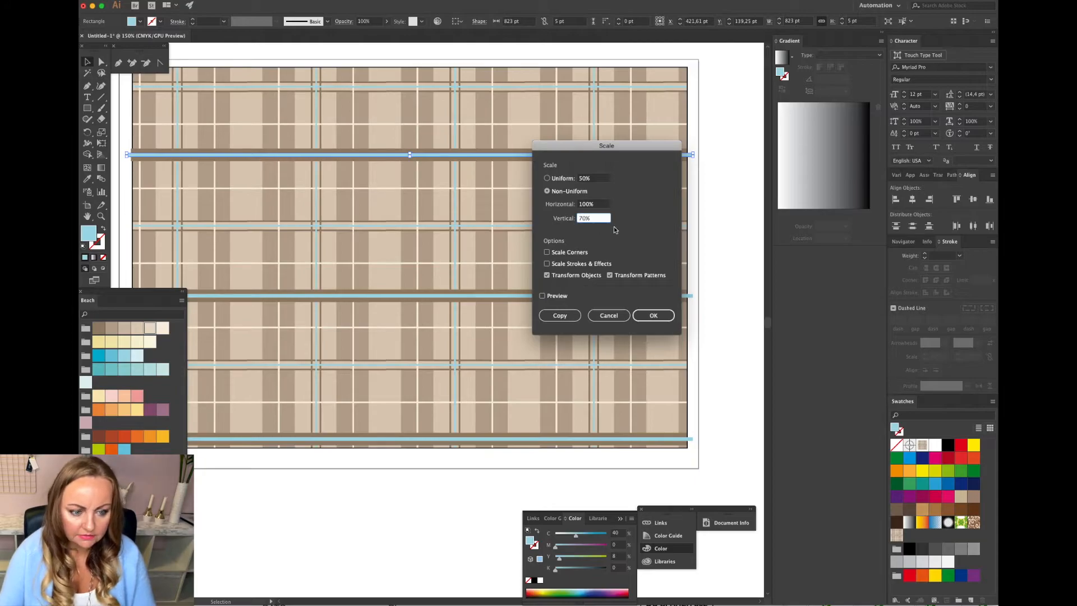
click(650, 317)
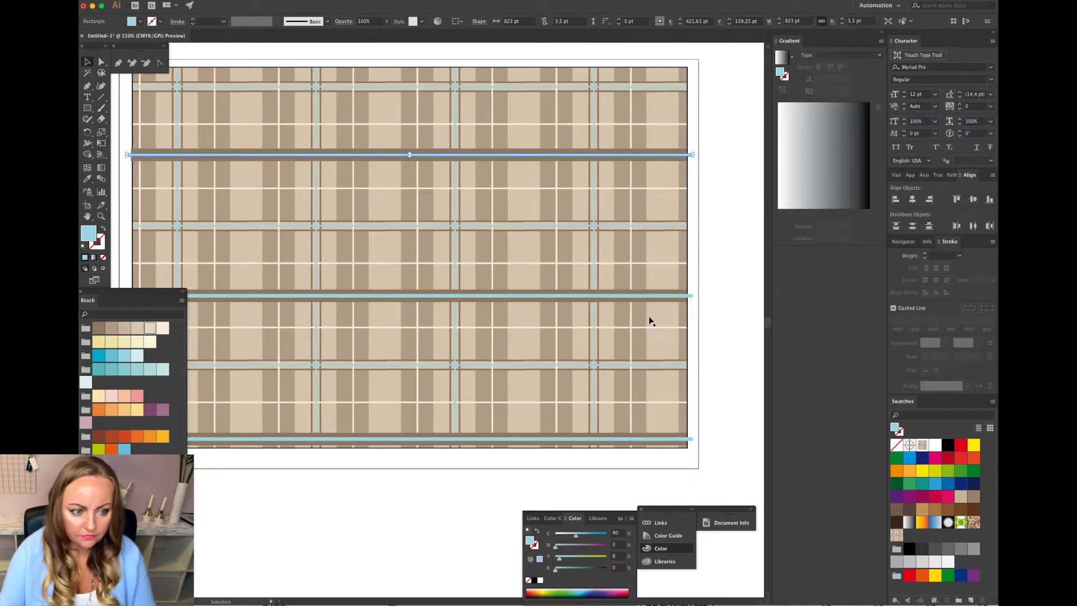
Scale the middle thin blue stripe non-uniformly with the same 100% horizontal and 70% vertical values.
click(718, 293)
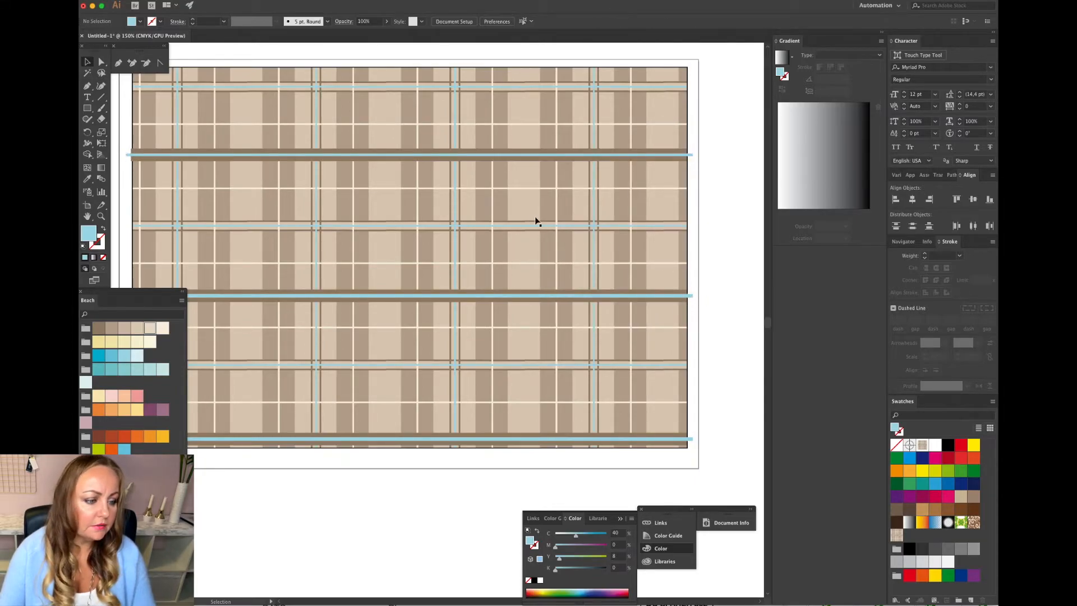
click(527, 297)
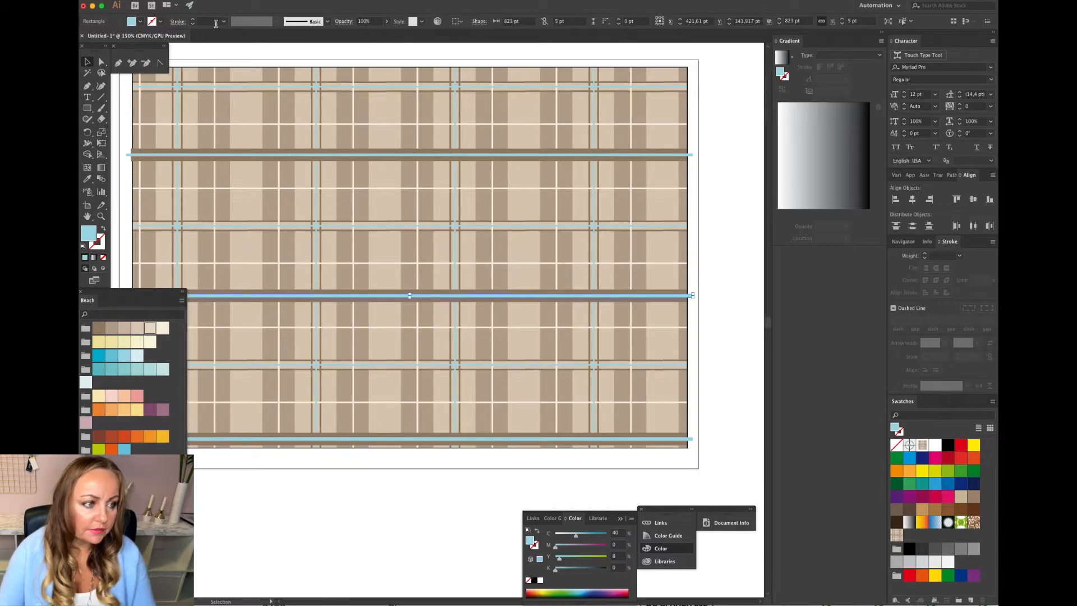
click(192, 2)
mouse_move(210, 6)
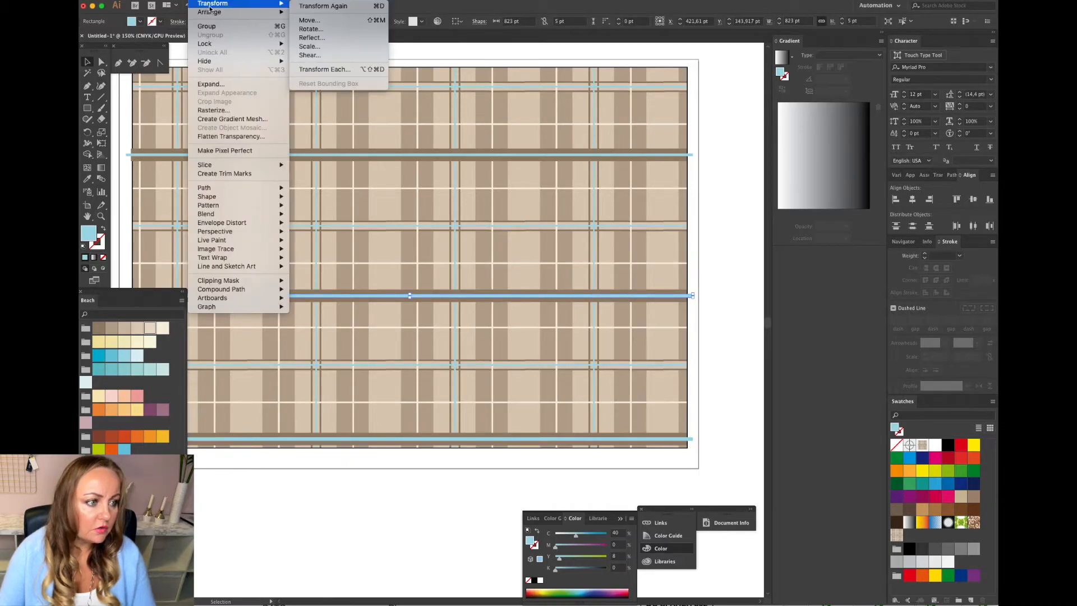
click(310, 46)
click(547, 191)
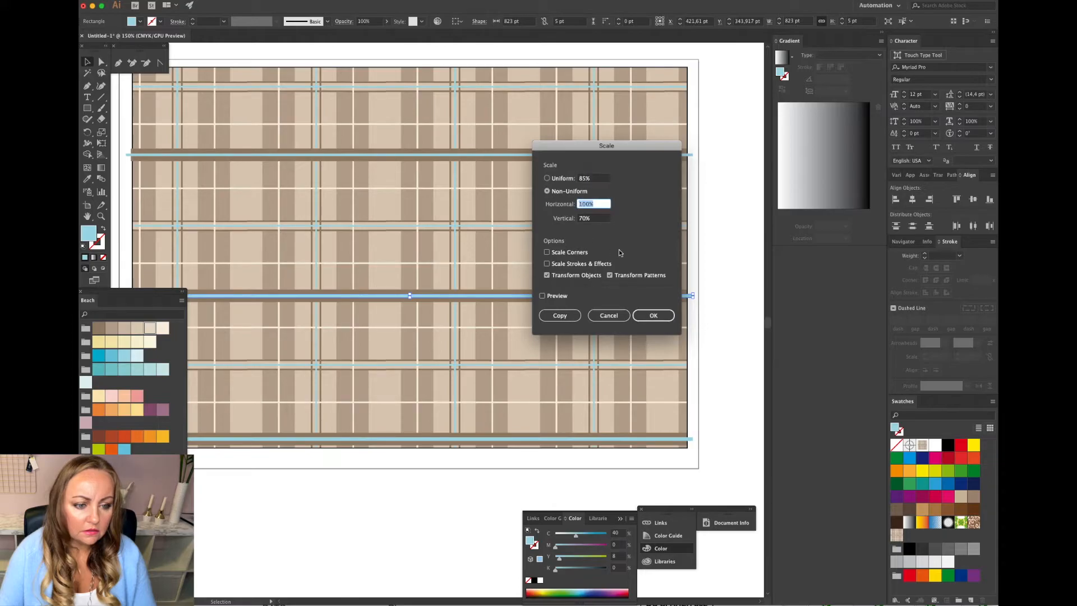
click(653, 315)
Apply the Scale transform to the bottom thin blue stripe as well.
click(656, 438)
click(209, 1)
mouse_move(208, 5)
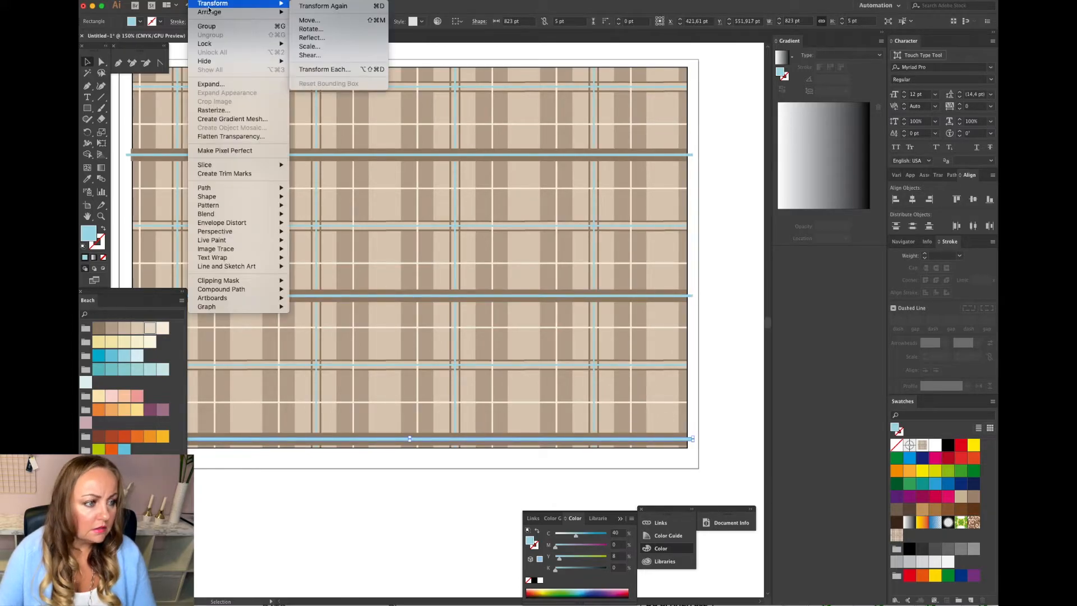
click(330, 46)
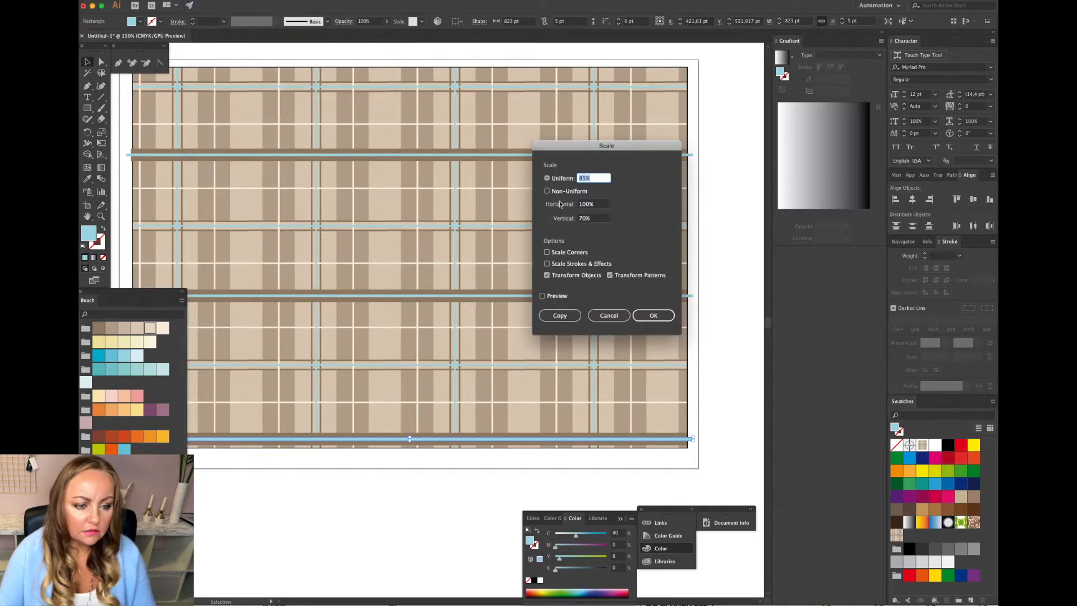
click(654, 316)
click(723, 331)
key(super+minus)
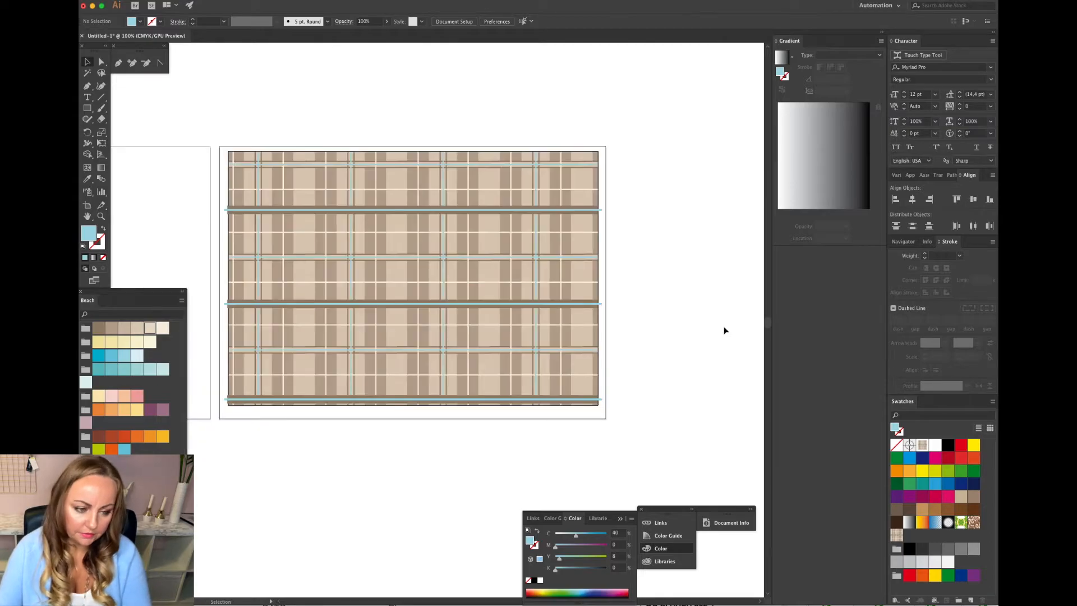
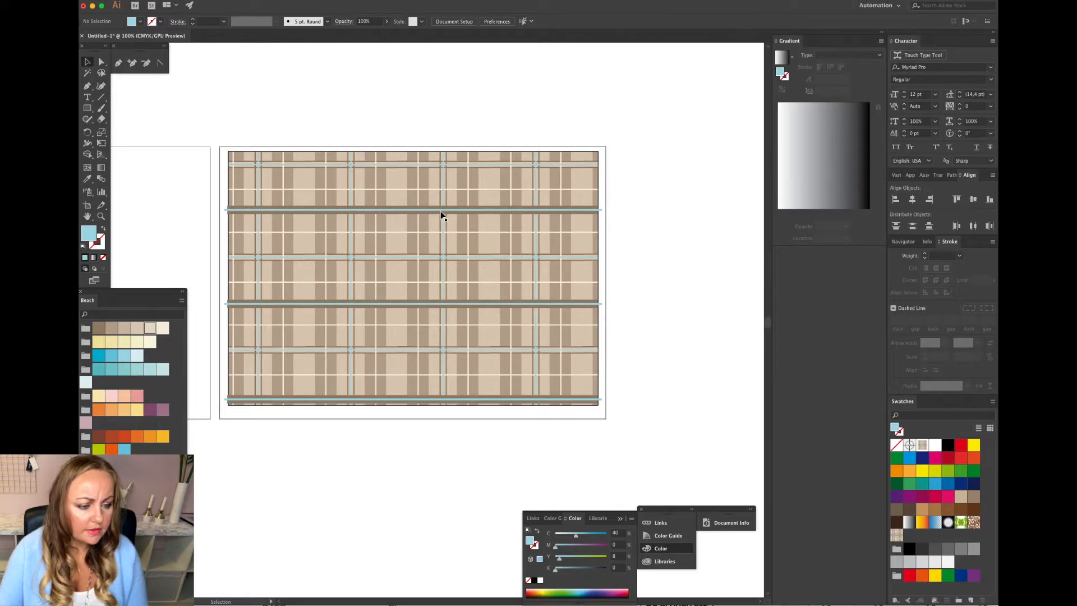
Select the brown-and-blue stripe band layered over the patterned rectangle and copy it.
click(440, 247)
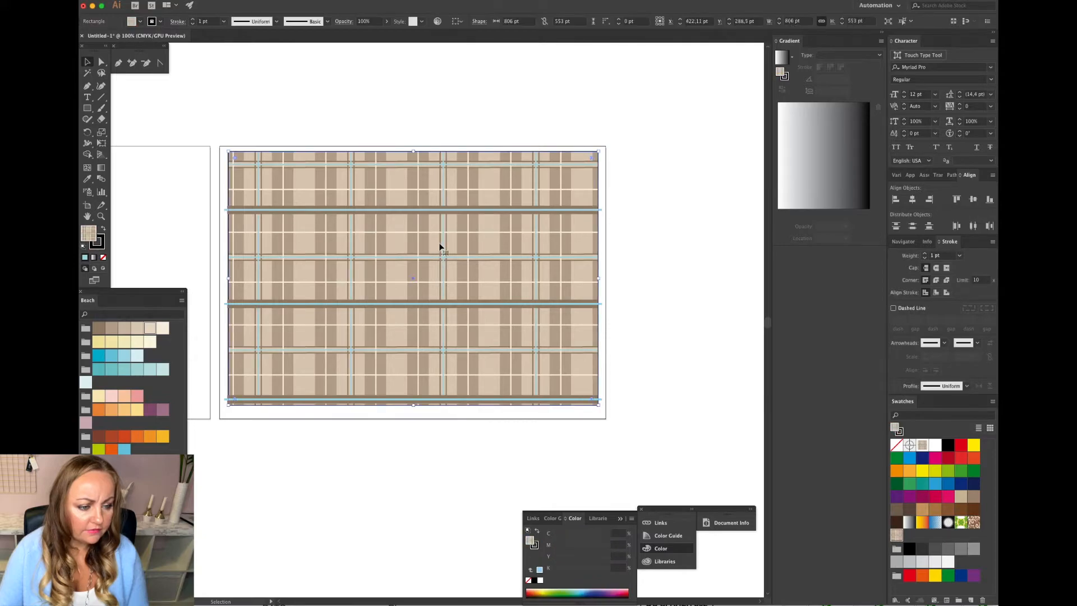
click(405, 213)
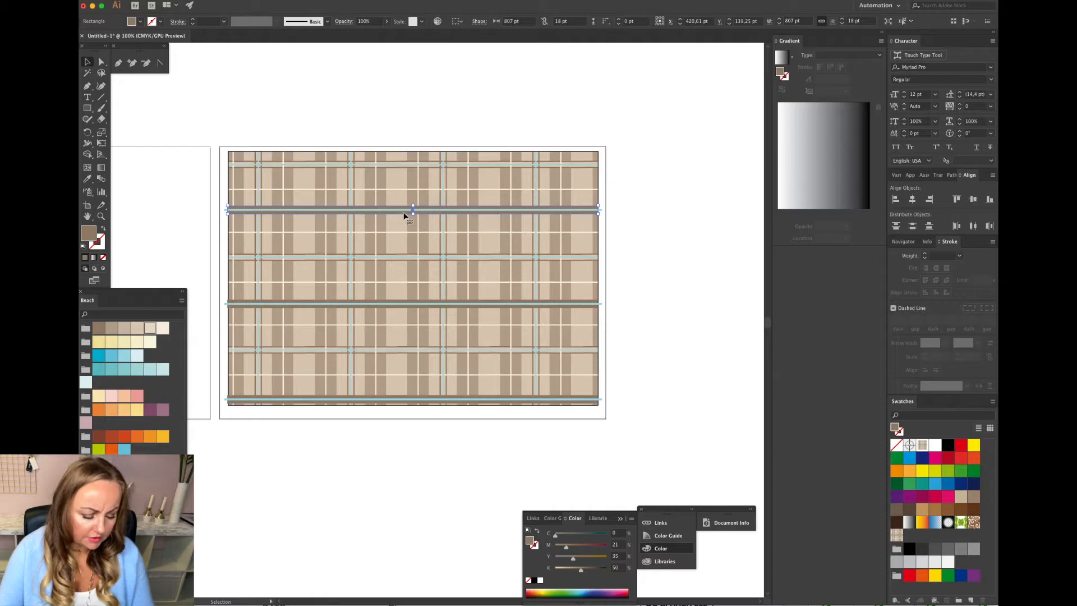
shift+click(394, 209)
Delete the leftover brown bar lying beside the plaid tile.
scroll(495, 263, left, 5)
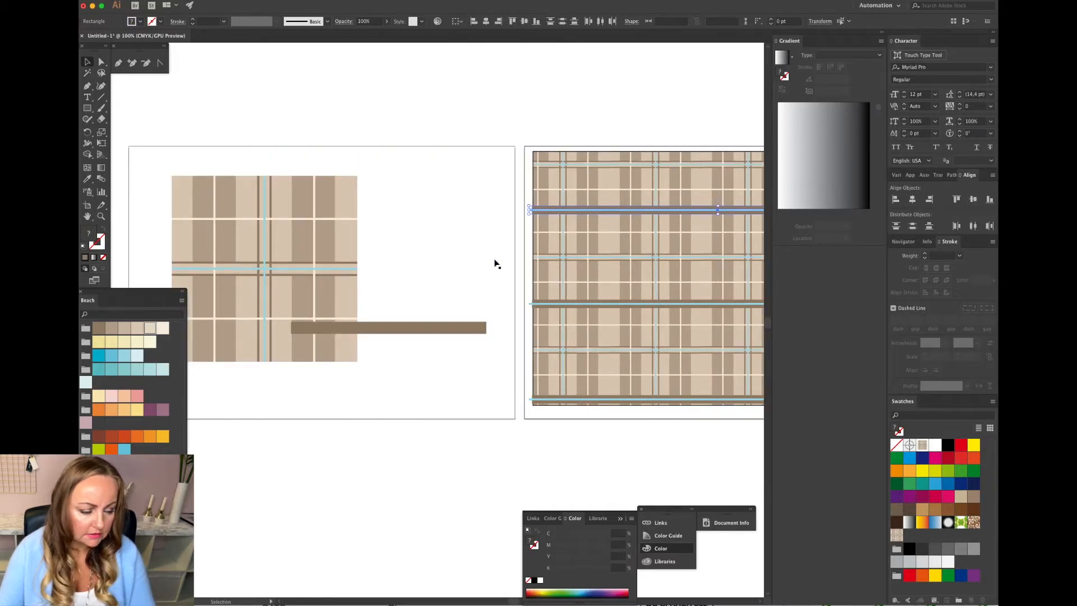
scroll(495, 264, left, 2)
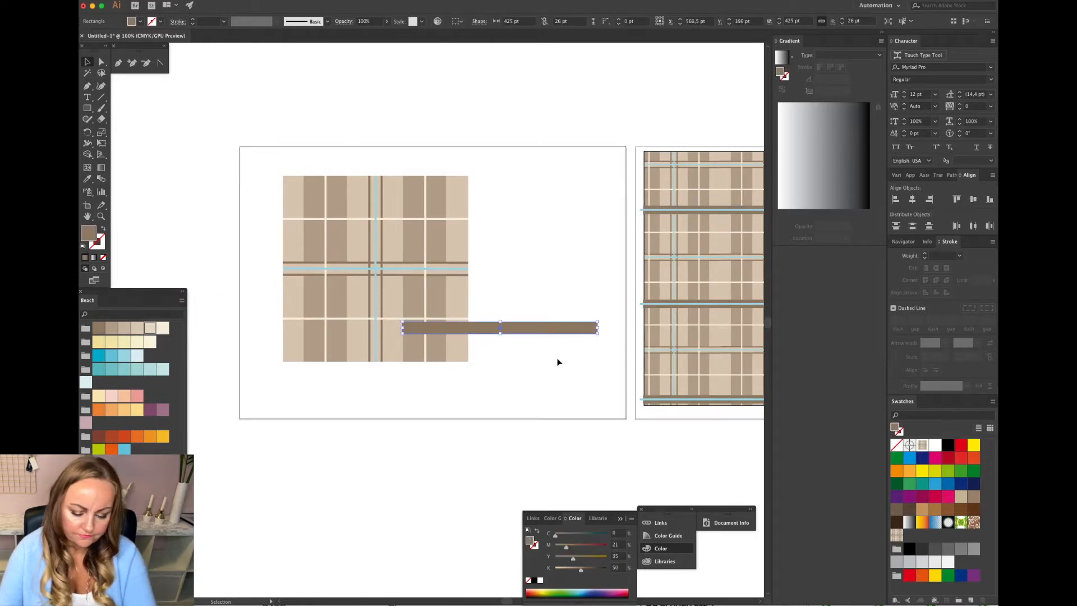
key(Delete)
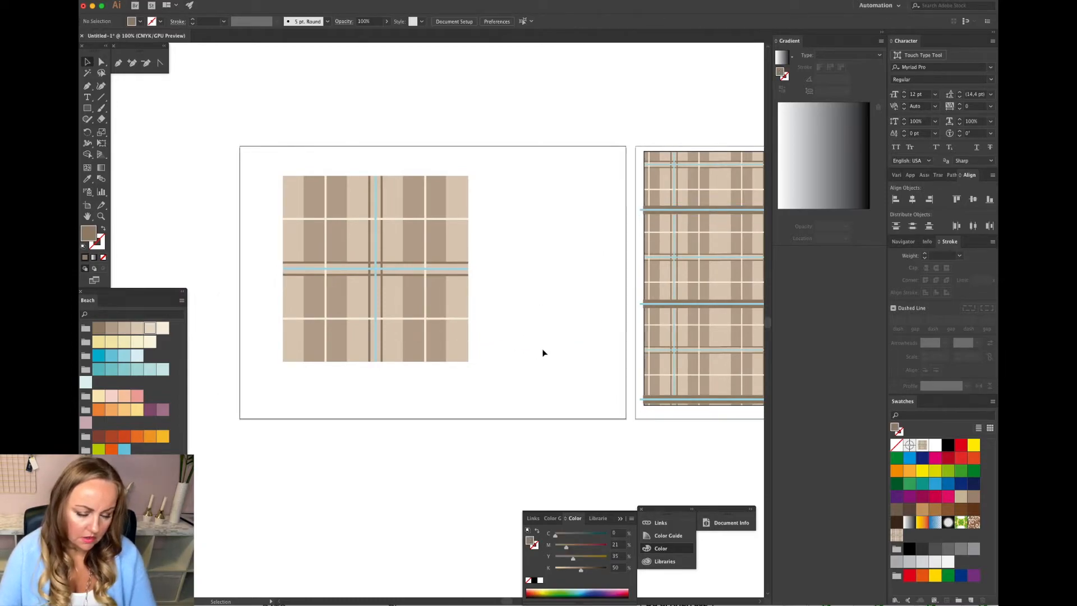
Paste the copied stripe band onto the tile's artboard.
scroll(601, 320, right, 3)
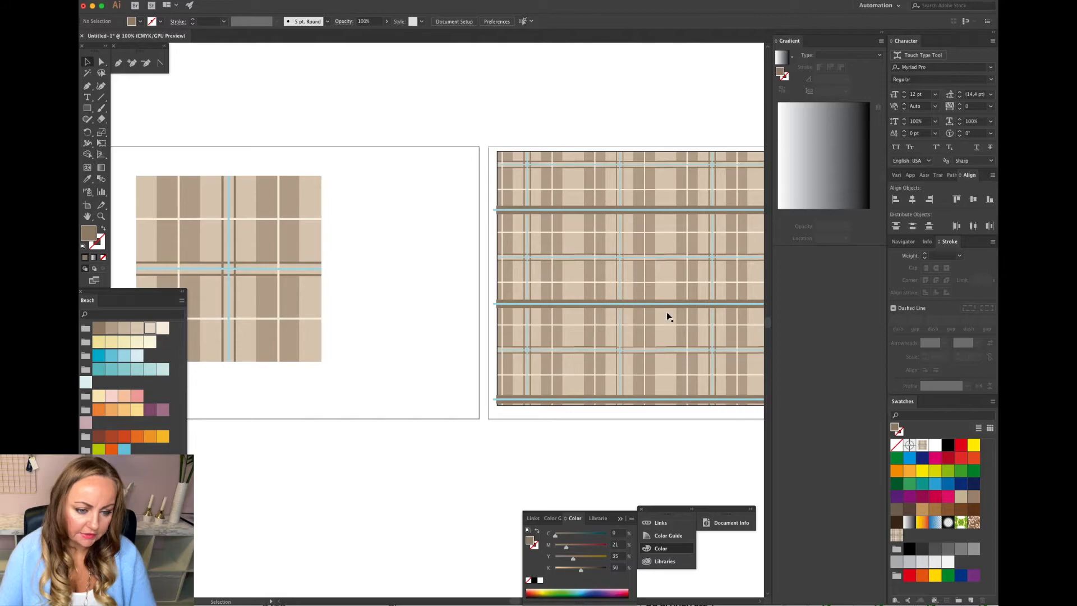
scroll(626, 332, left, 2)
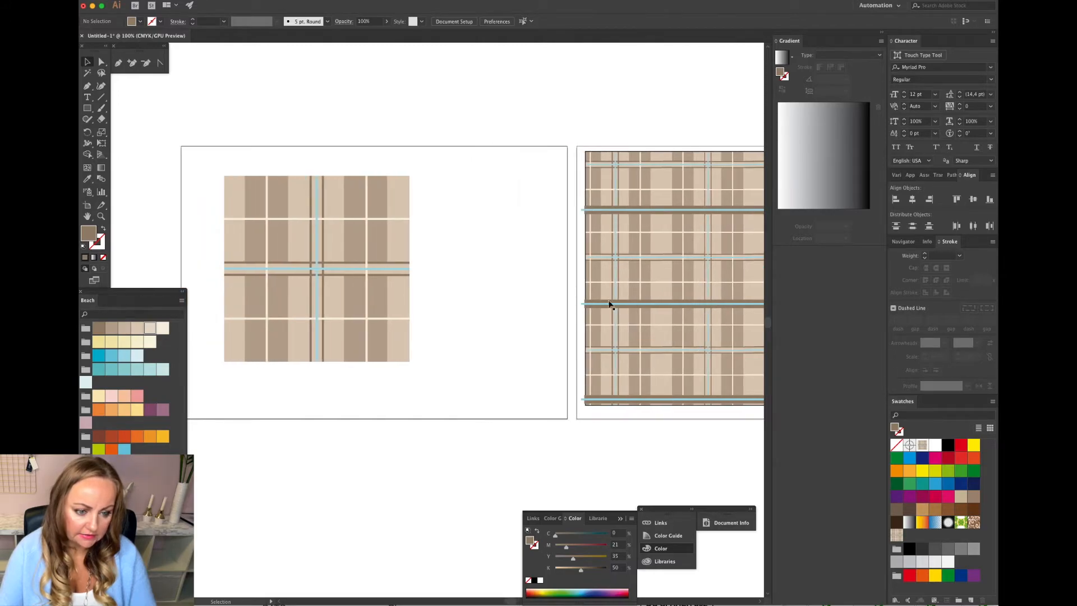
scroll(502, 264, left, 2)
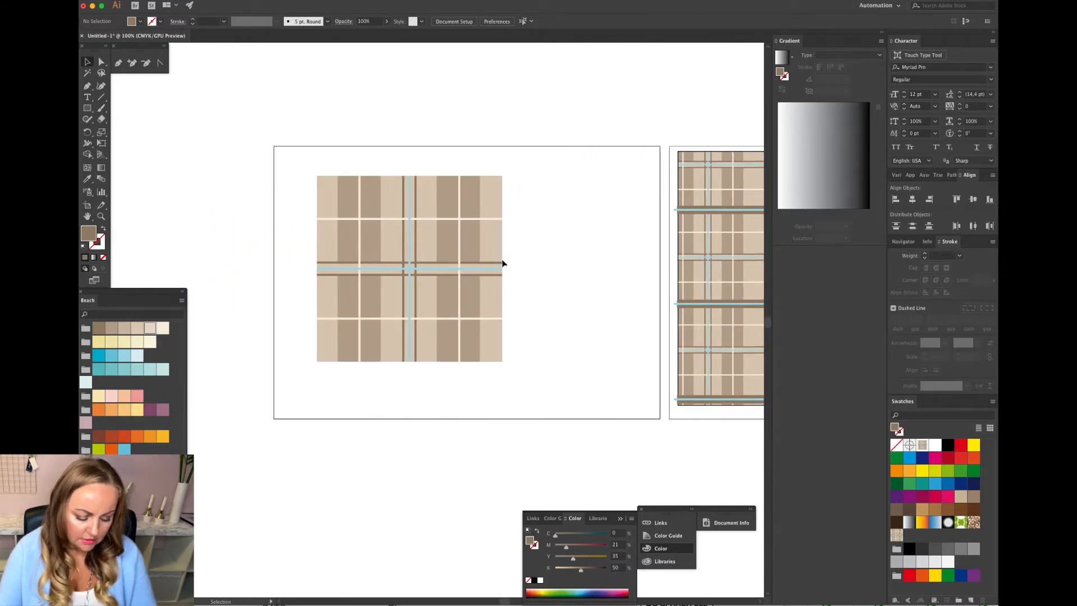
key(super+v)
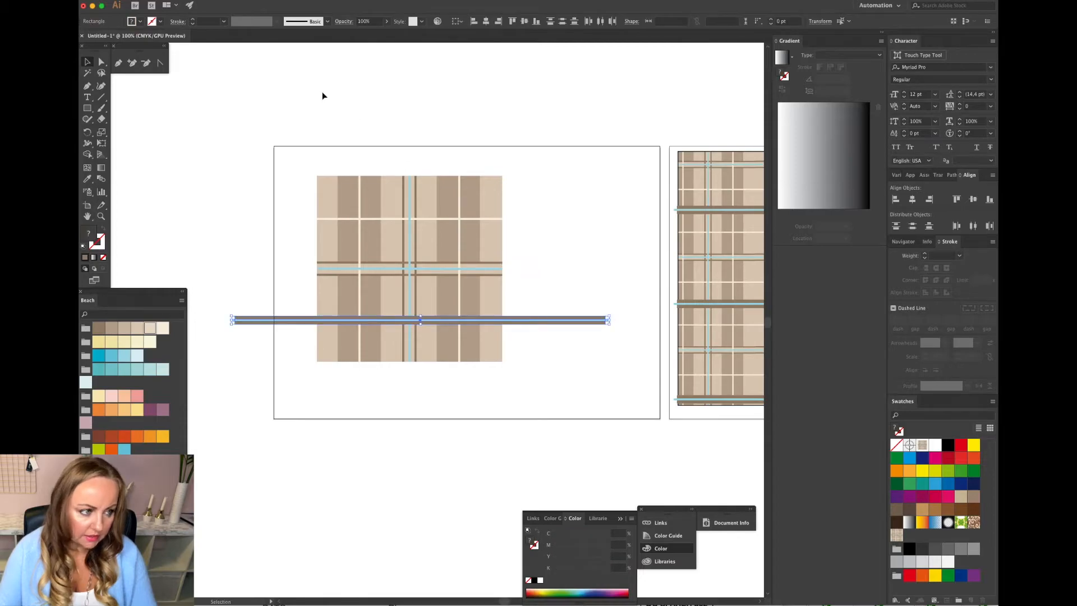
Scale the pasted stripe band uniformly to 200%.
click(203, 1)
mouse_move(207, 6)
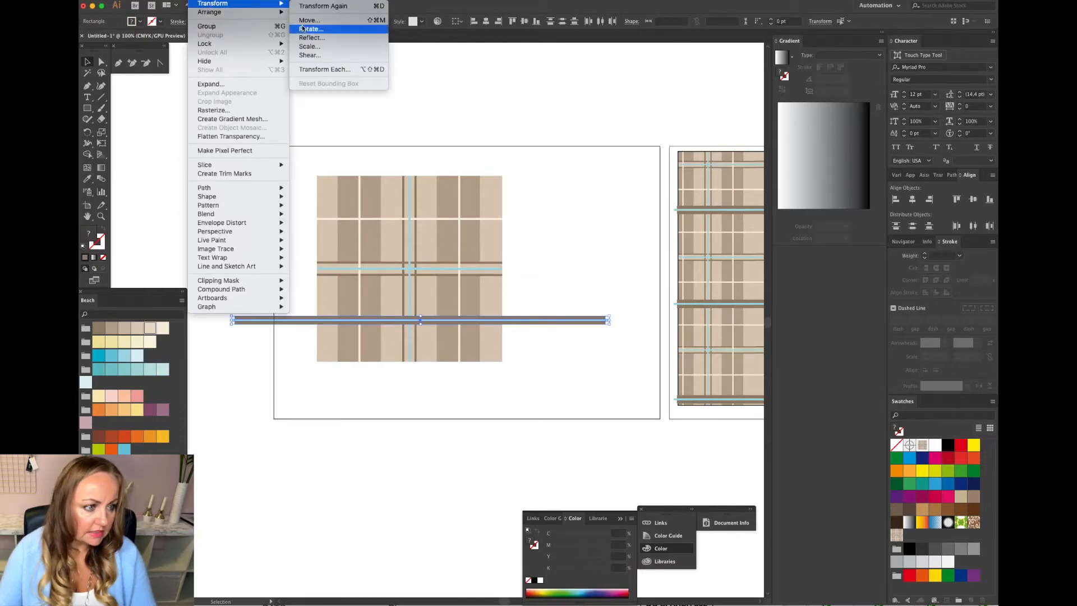
click(321, 46)
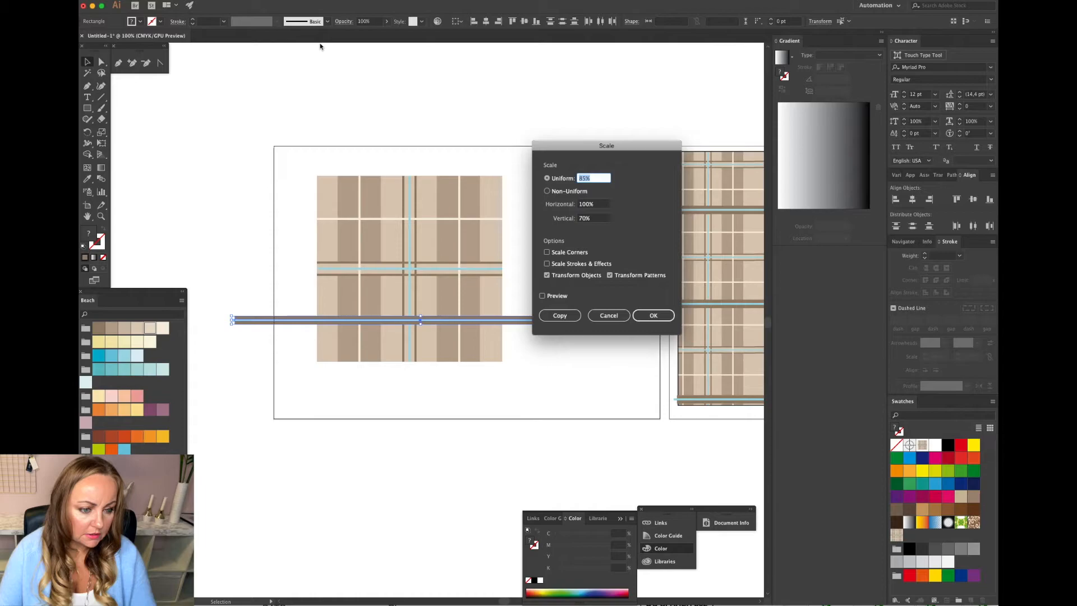
text(200)
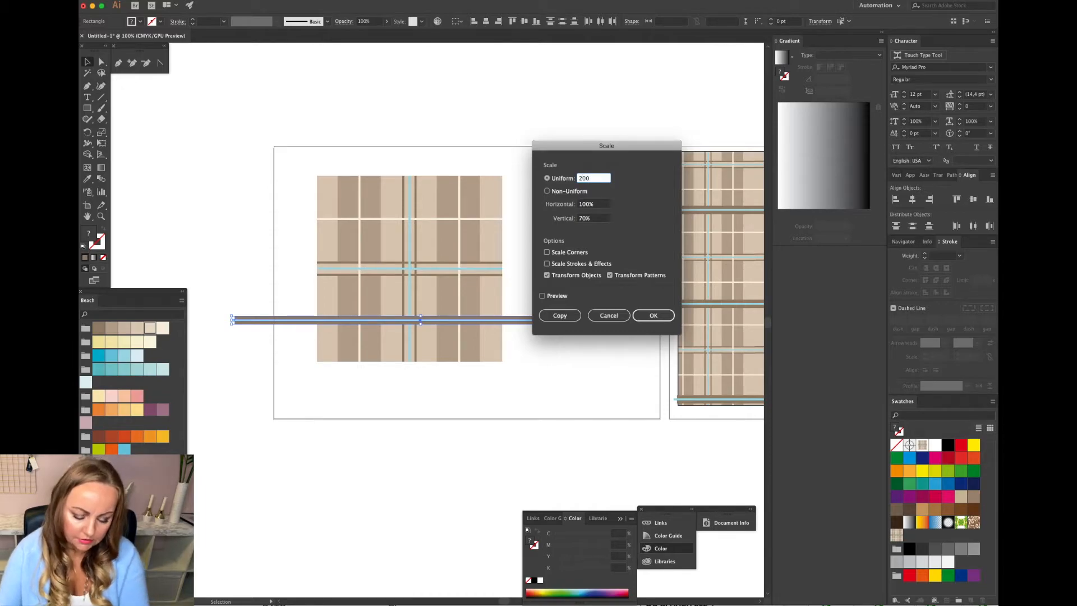
key(Return)
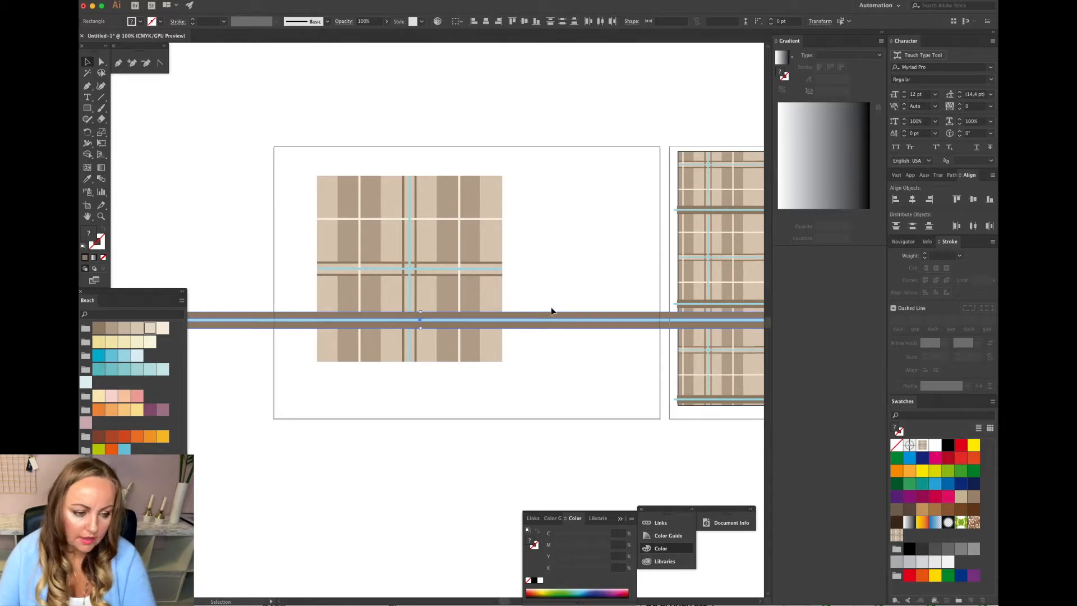
Move the enlarged band so it runs across the tile's bottom edge.
scroll(537, 302, right, 5)
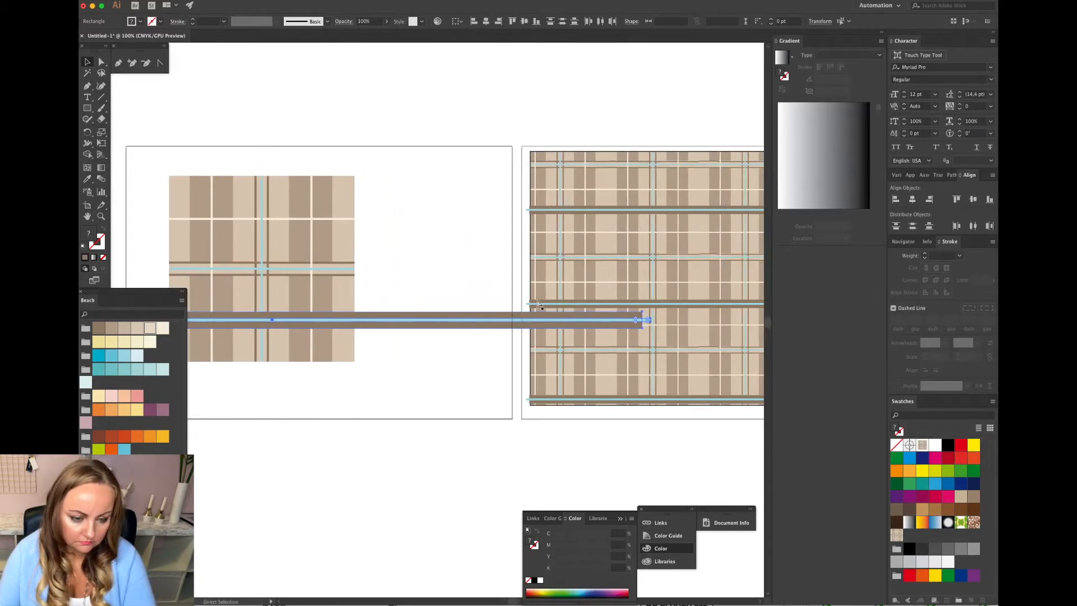
key(super+minus)
drag(669, 321, 450, 340)
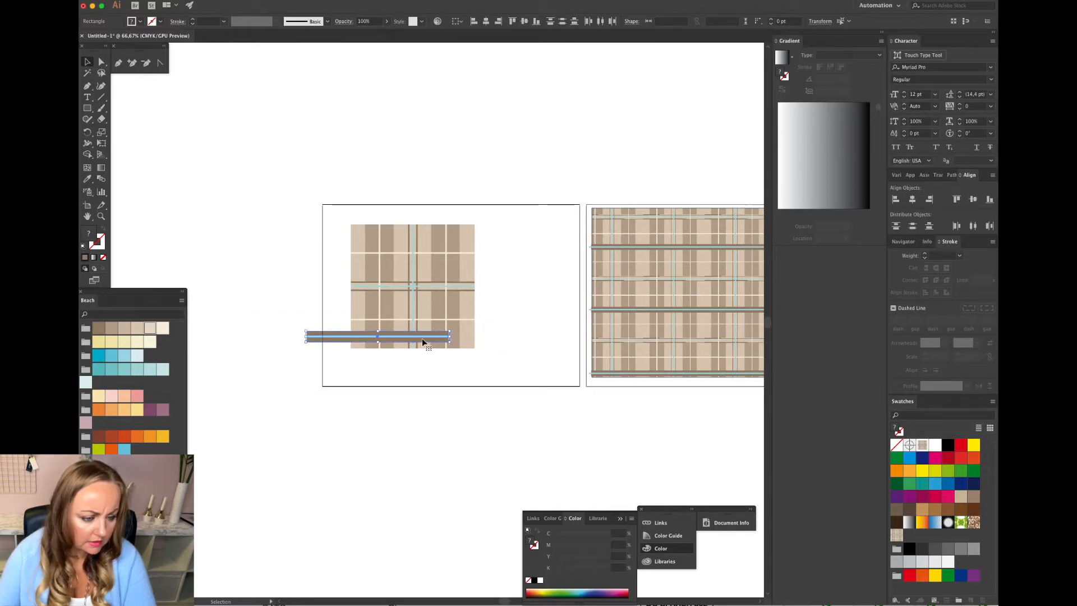
key(super+equal)
key(super+equal)
key(super+equal)
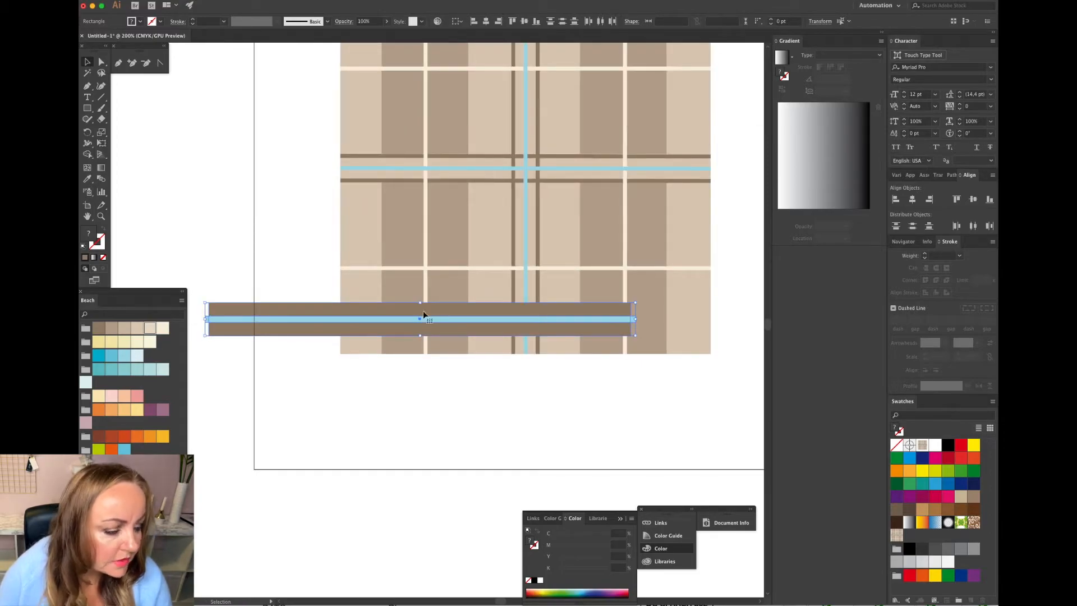
drag(388, 322, 489, 355)
drag(488, 356, 487, 354)
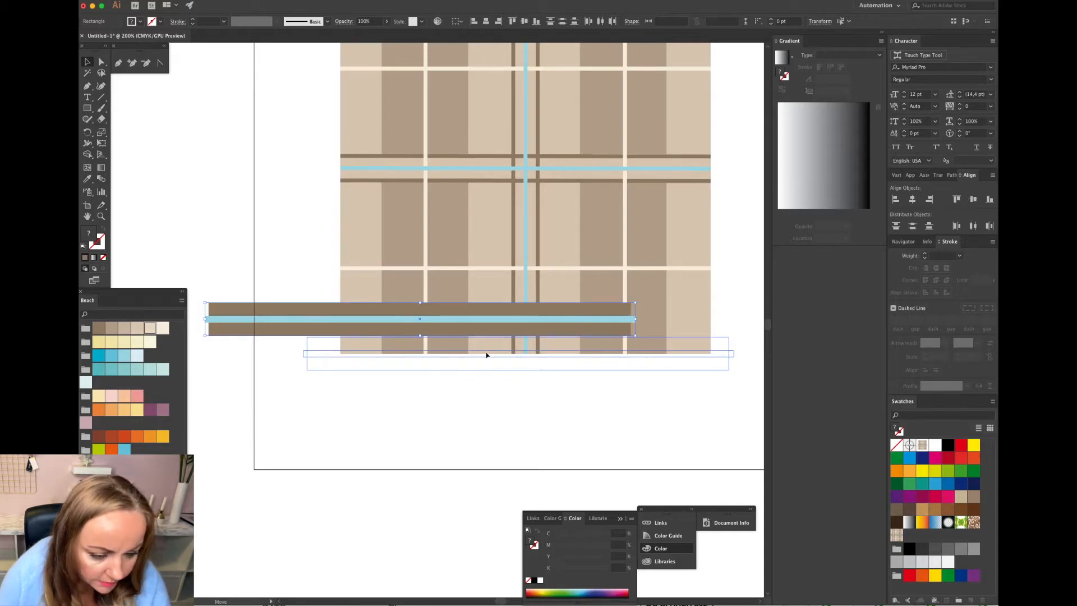
drag(487, 355, 486, 355)
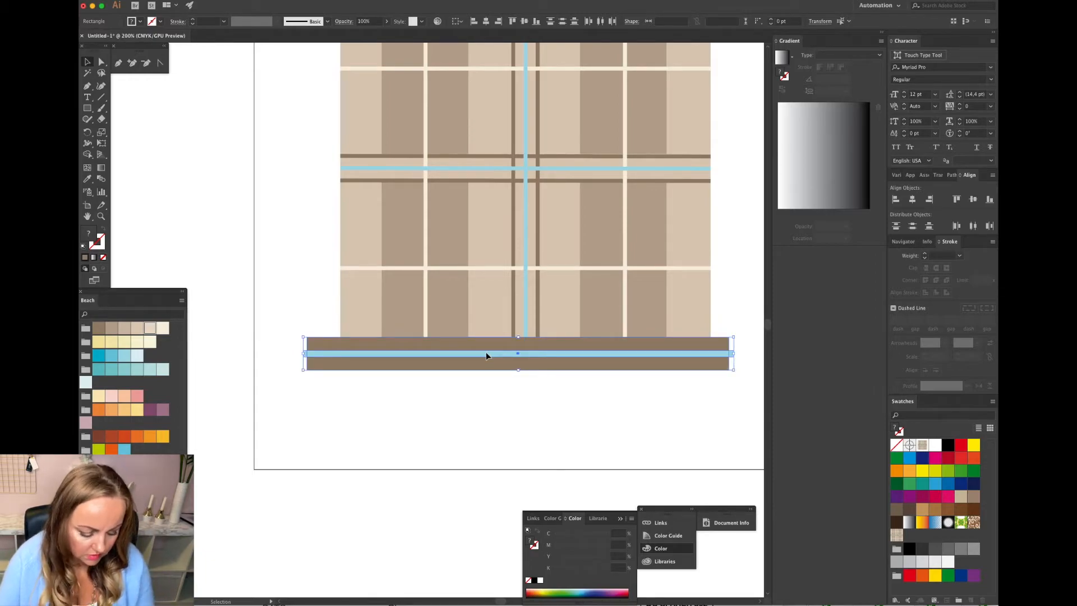
Duplicate the band onto the tile's top edge.
key(a)
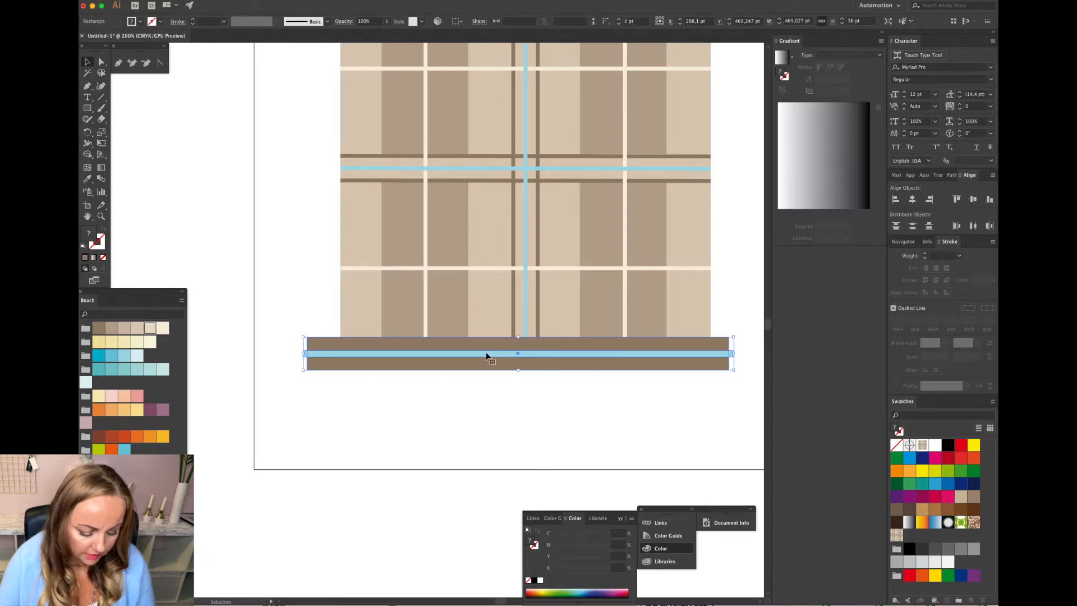
scroll(486, 356, up, 5)
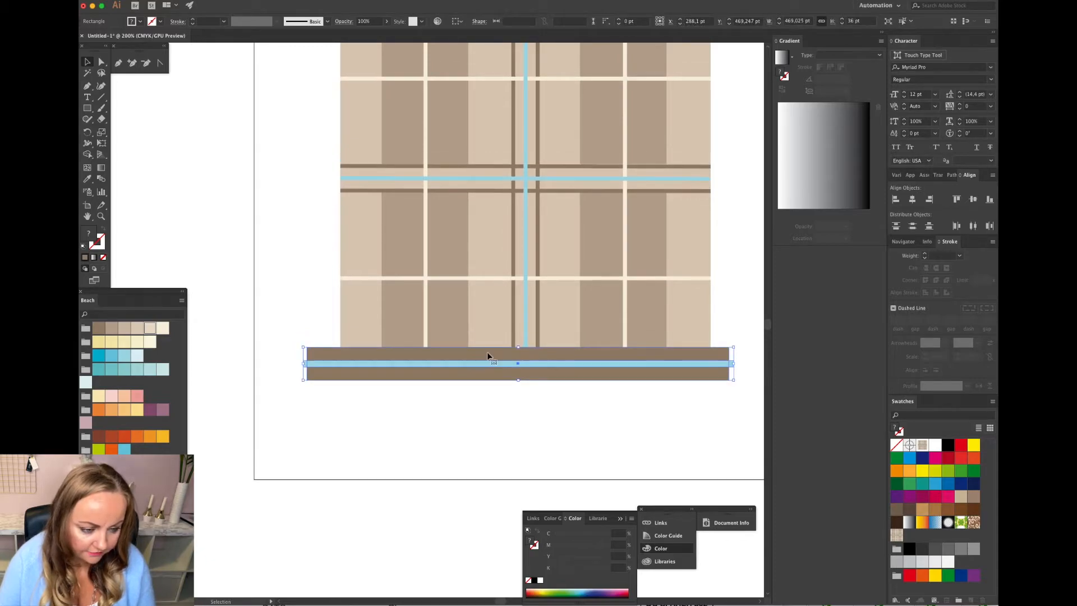
scroll(495, 418, up, 2)
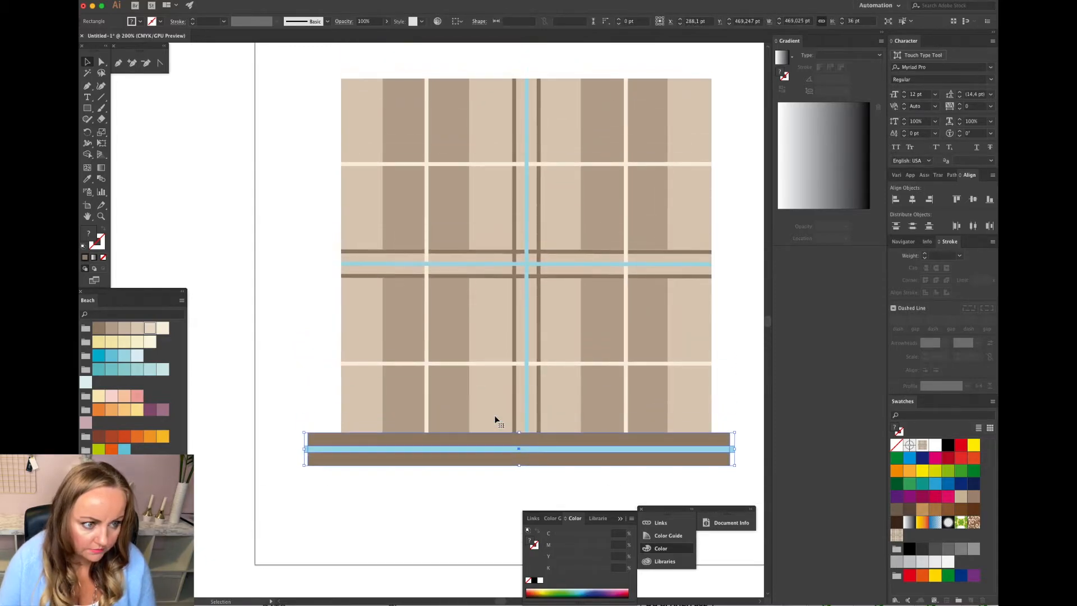
drag(495, 439, 505, 72)
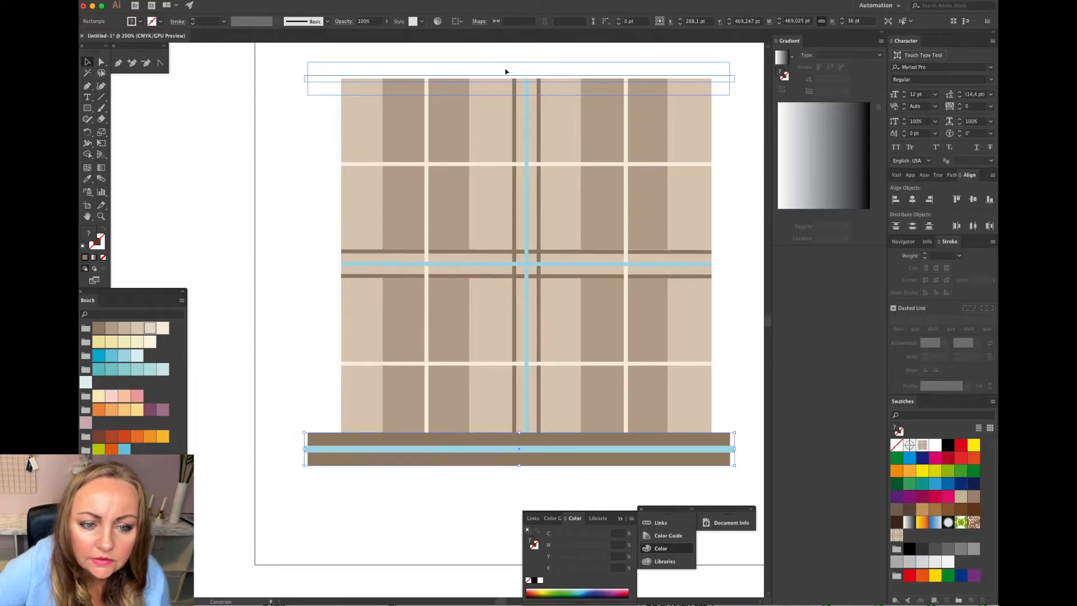
drag(506, 72, 504, 71)
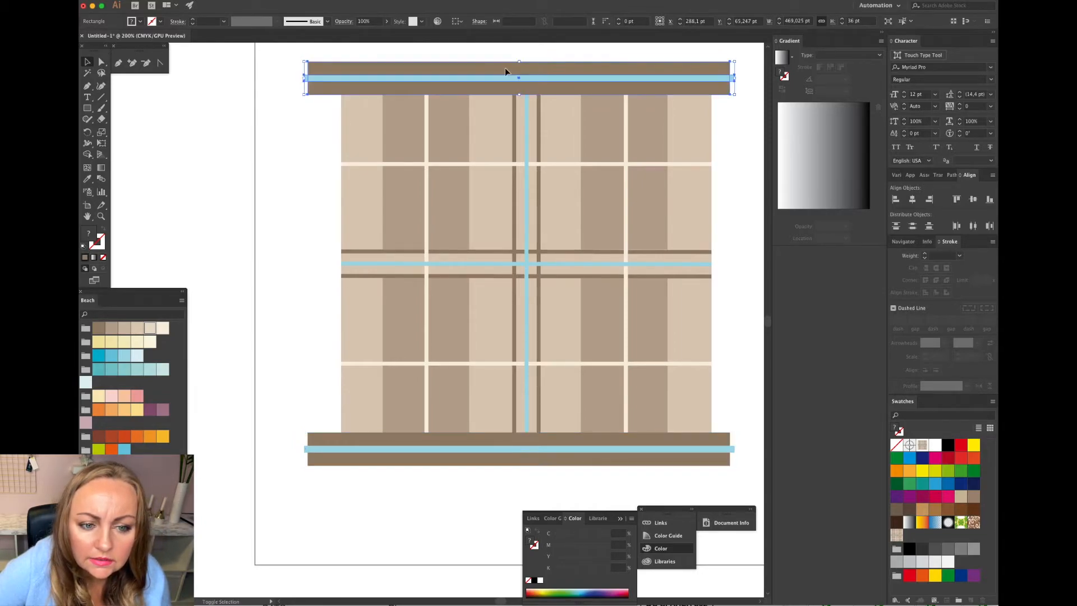
Scale the two thin vertical brown lines non-uniformly to 150% horizontal and 100% vertical.
click(304, 191)
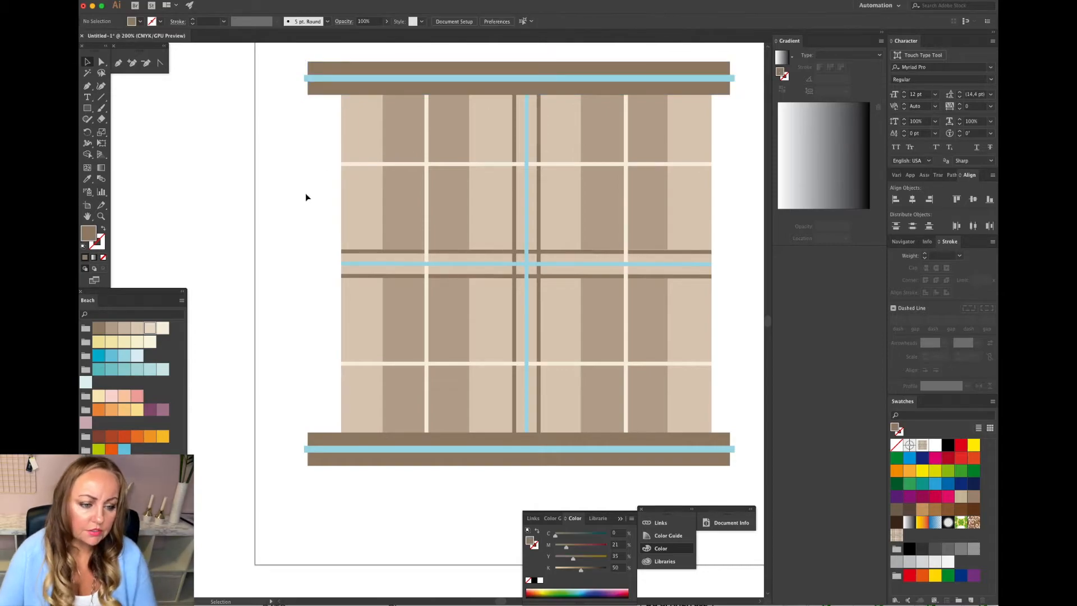
click(101, 62)
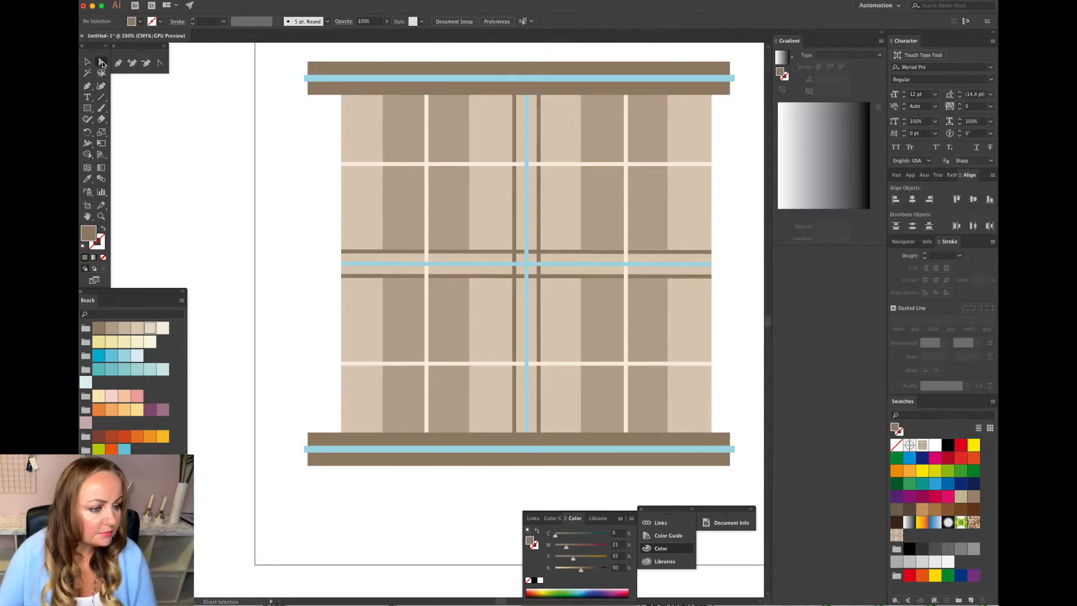
click(513, 161)
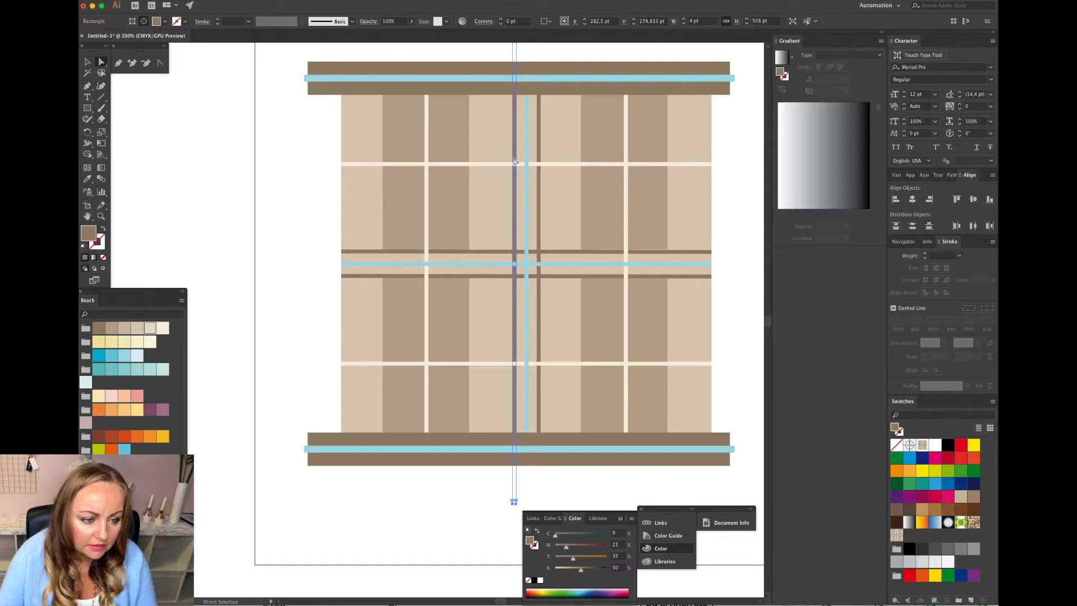
drag(515, 161, 540, 158)
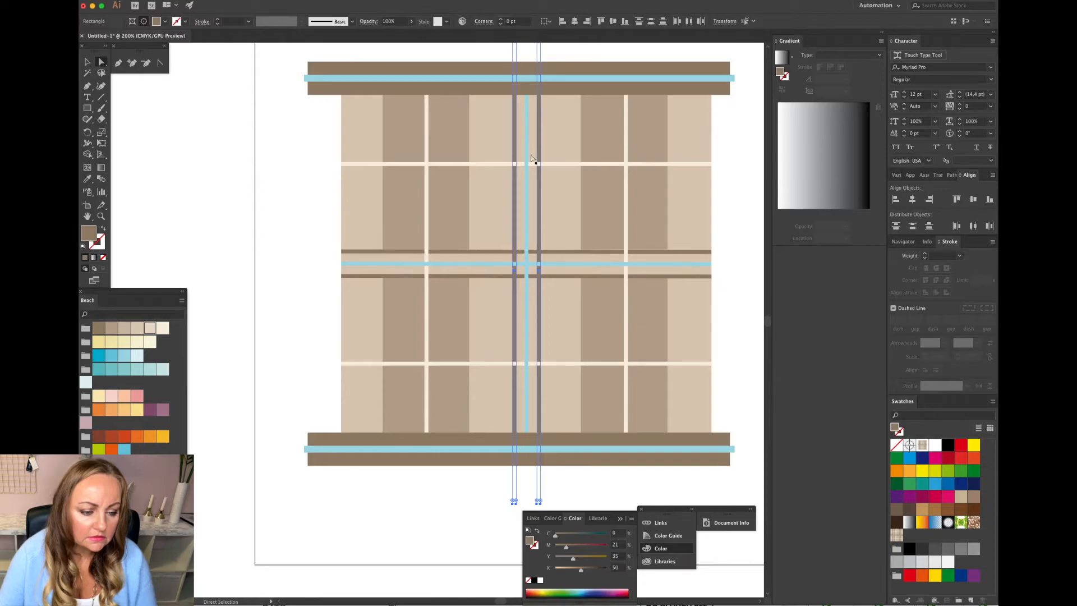
click(209, 2)
mouse_move(215, 11)
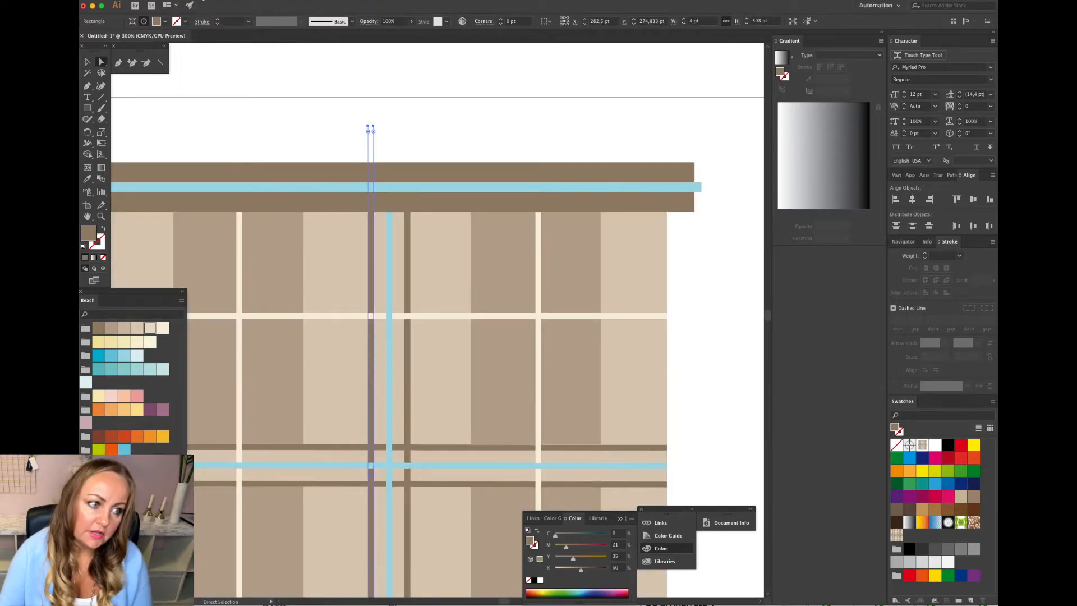
click(209, 1)
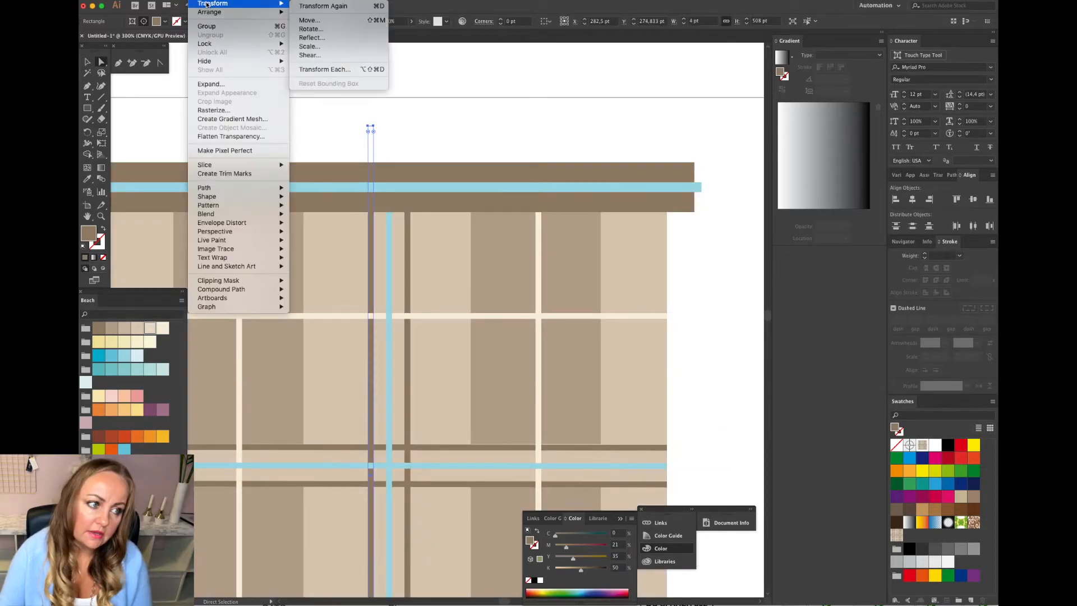
click(344, 48)
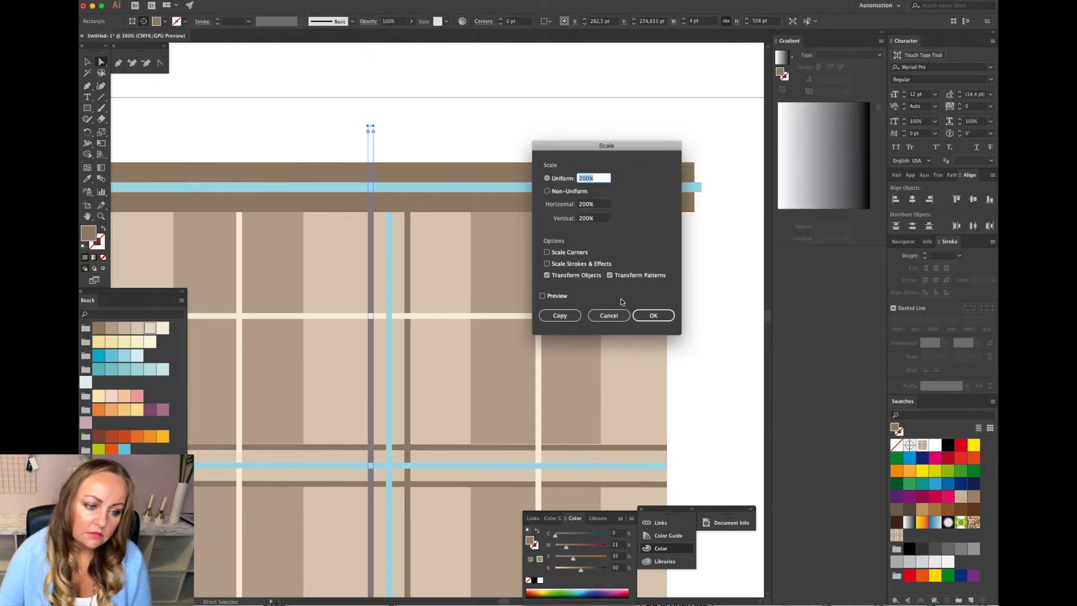
click(546, 191)
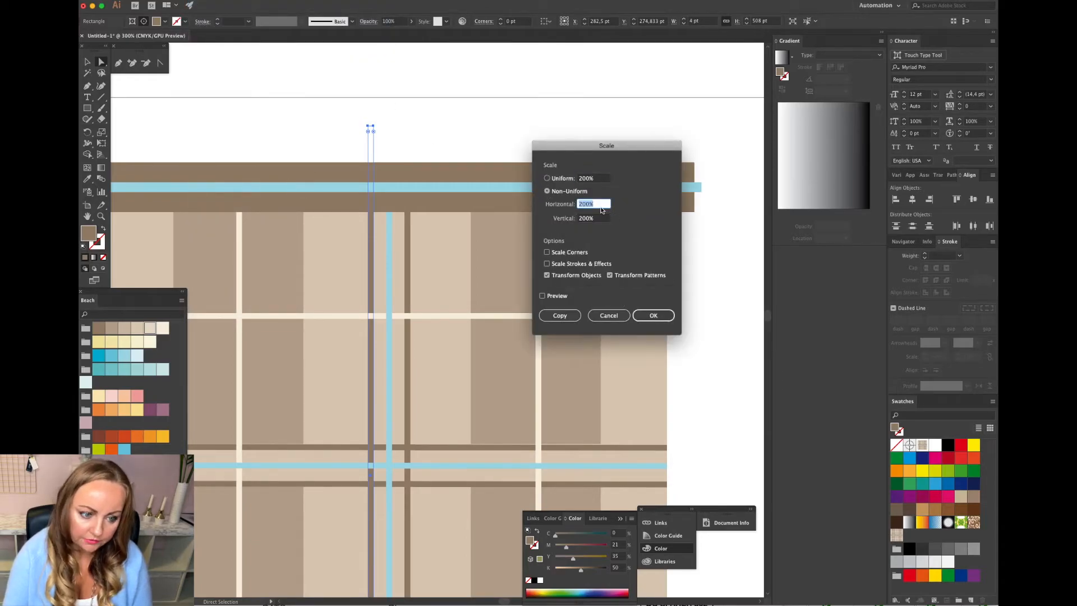
text(150)
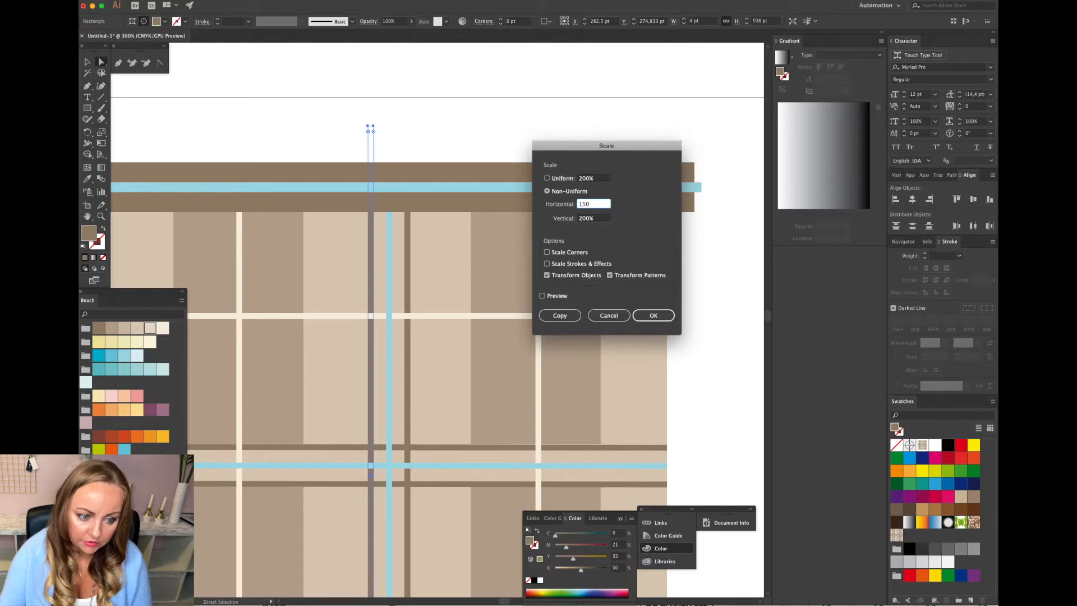
click(584, 219)
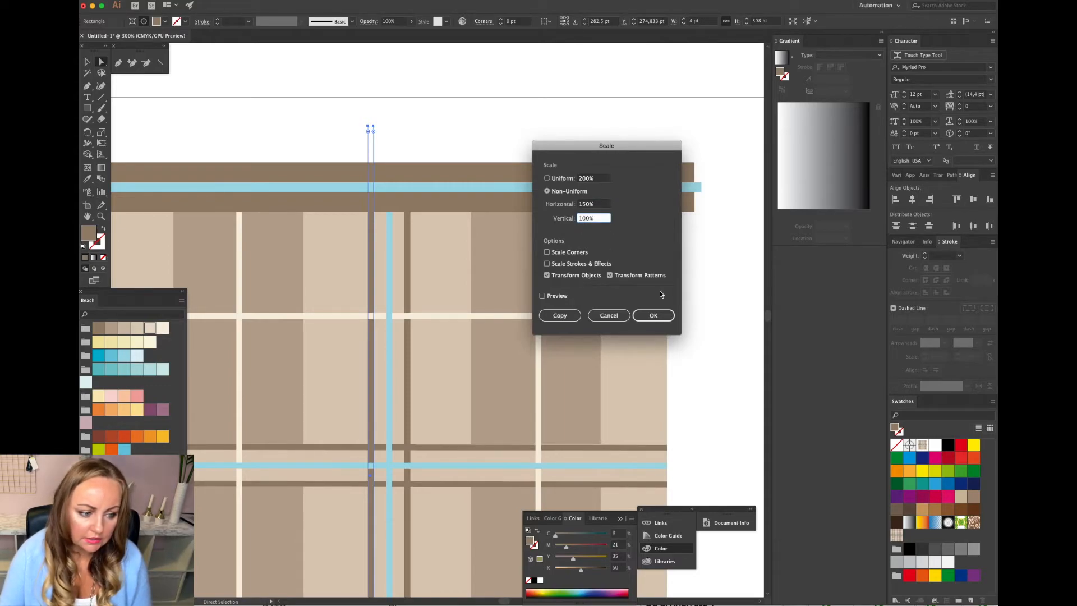
click(654, 315)
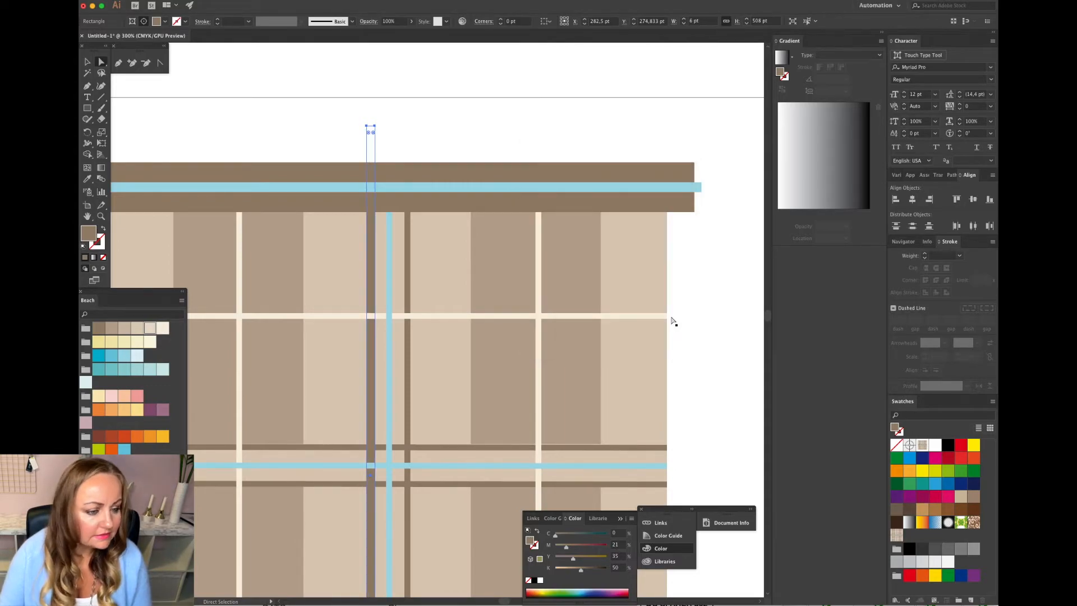
click(702, 318)
Apply the same non-uniform scale of 150% horizontal and 100% vertical to the next thin vertical line.
click(410, 284)
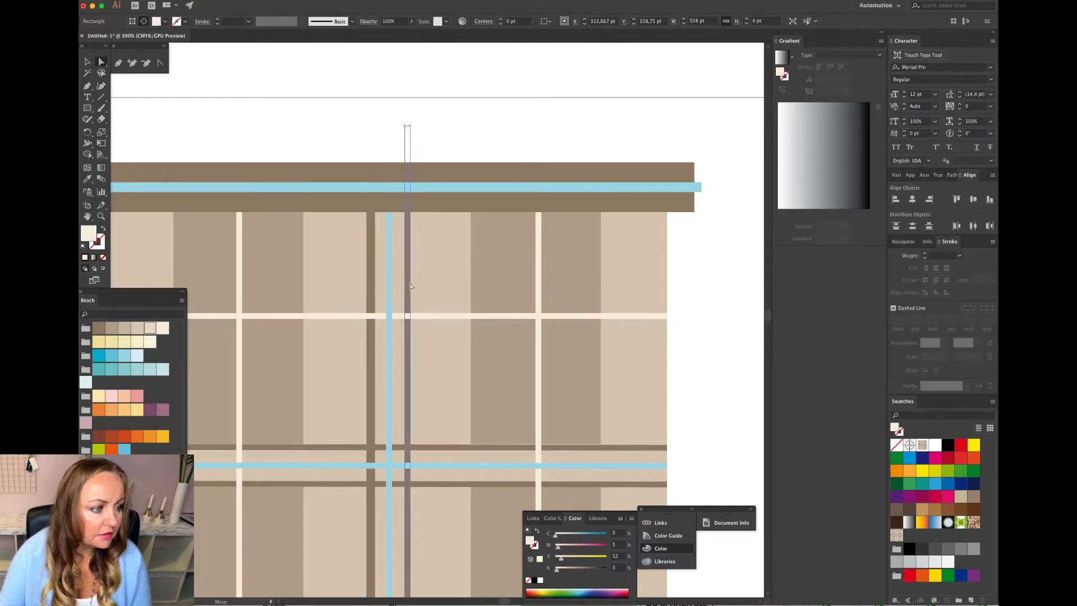
key(super+minus)
click(205, 0)
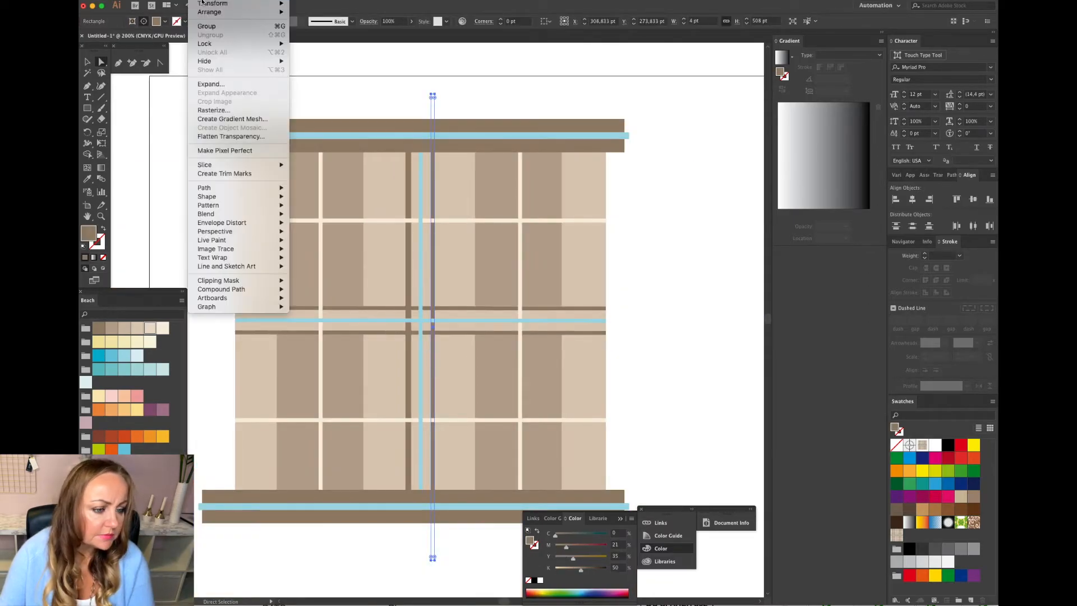
mouse_move(203, 2)
click(324, 41)
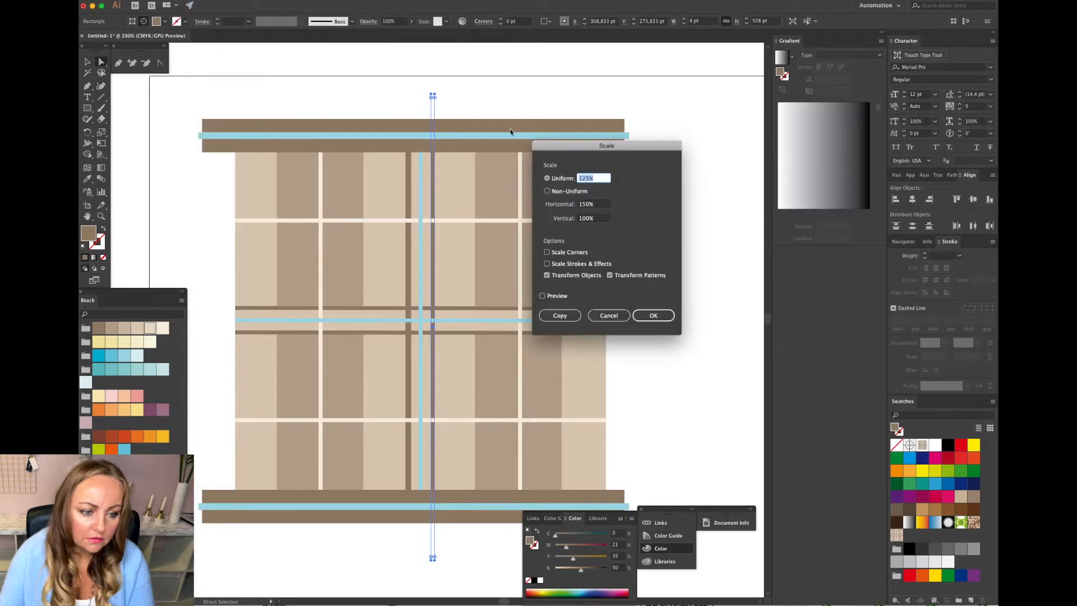
click(547, 191)
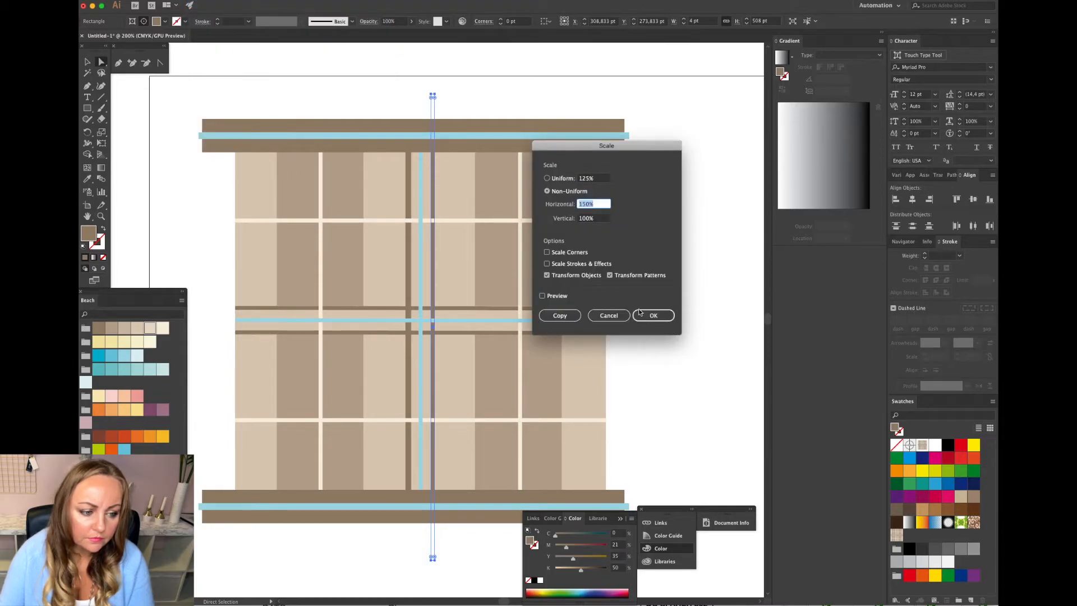
click(652, 315)
click(660, 324)
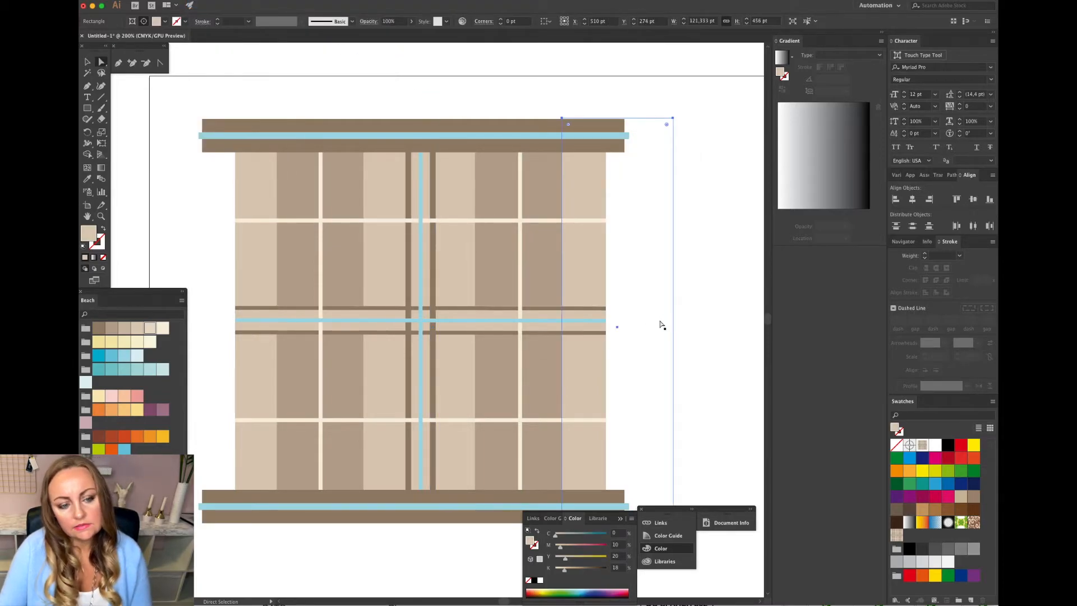
click(708, 335)
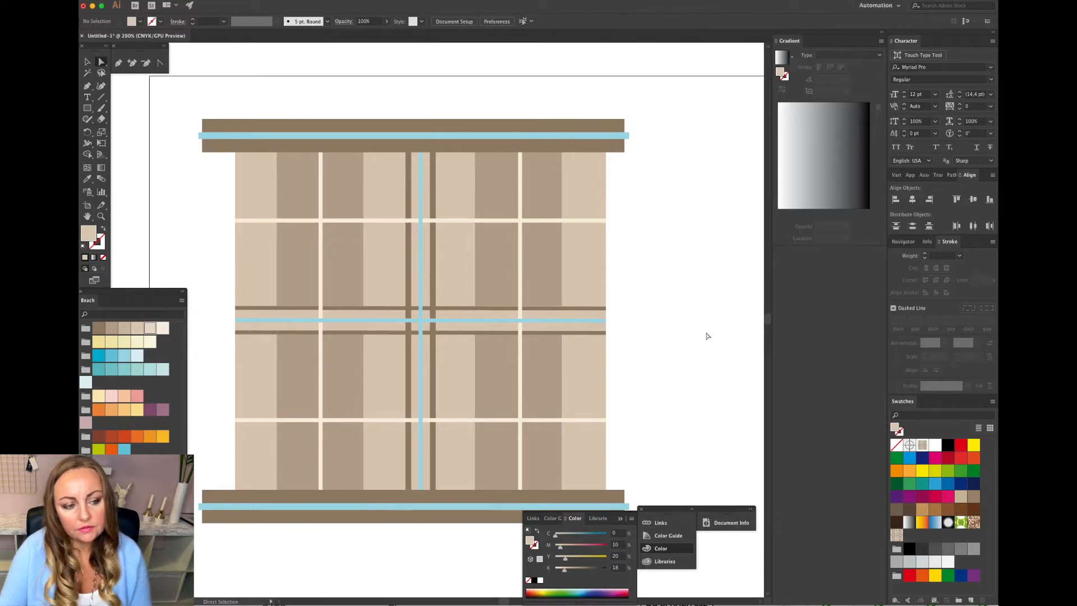
Select the top and bottom stripe bands together and delete them.
click(88, 62)
click(314, 138)
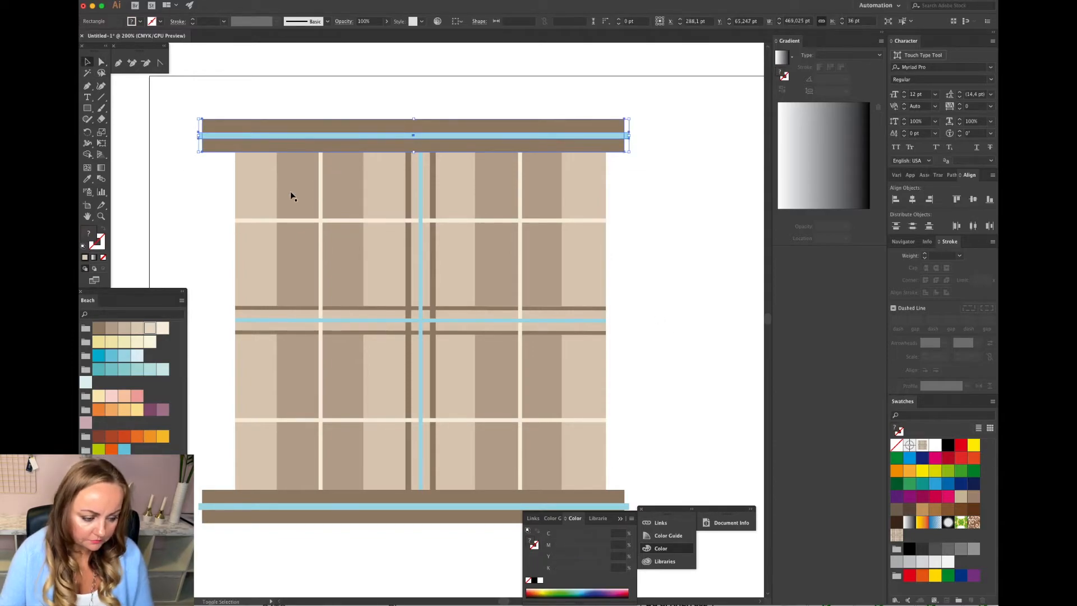
shift+click(345, 516)
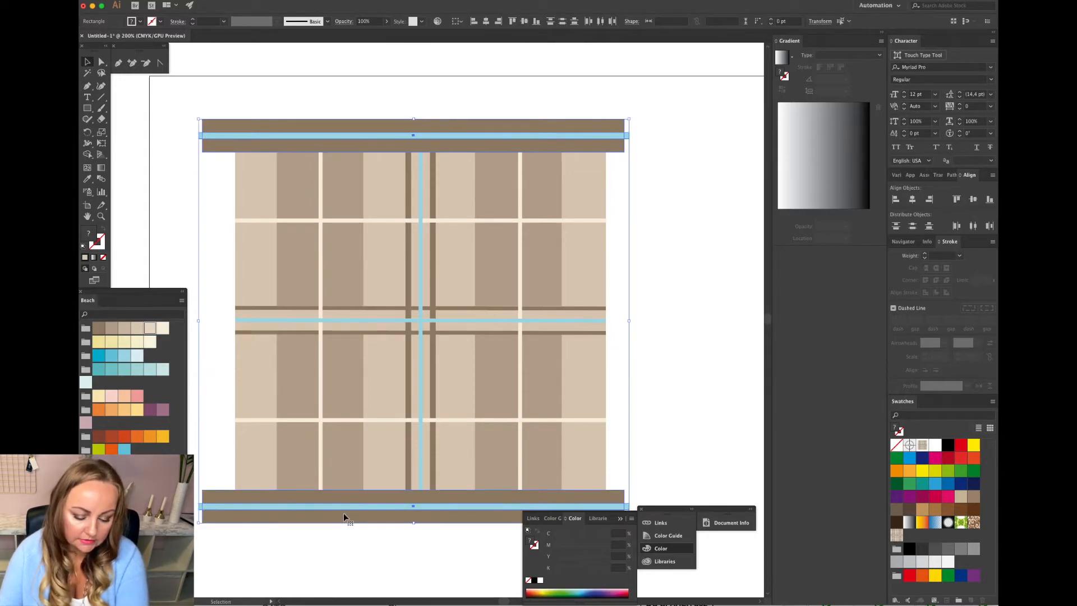
key(Delete)
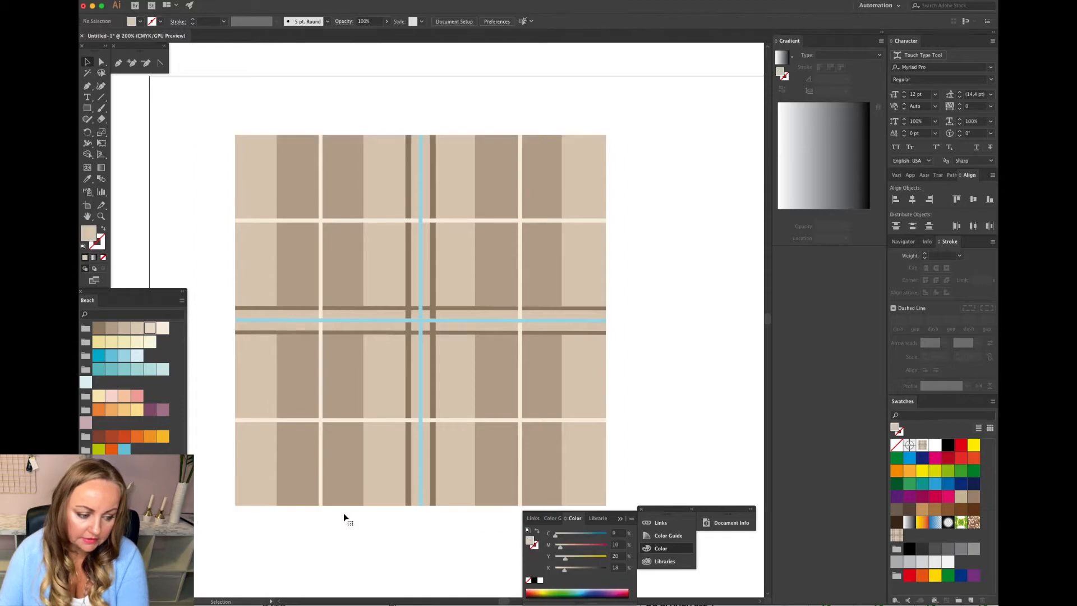
Undo the band deletion and delete the restored top and bottom bands again.
double_click(326, 465)
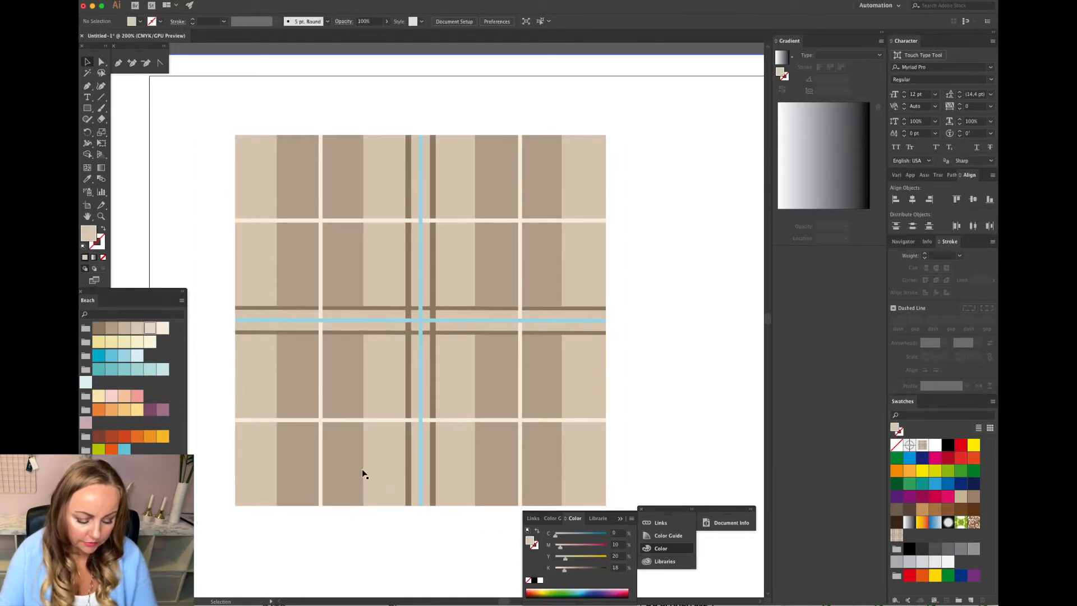
key(super+z)
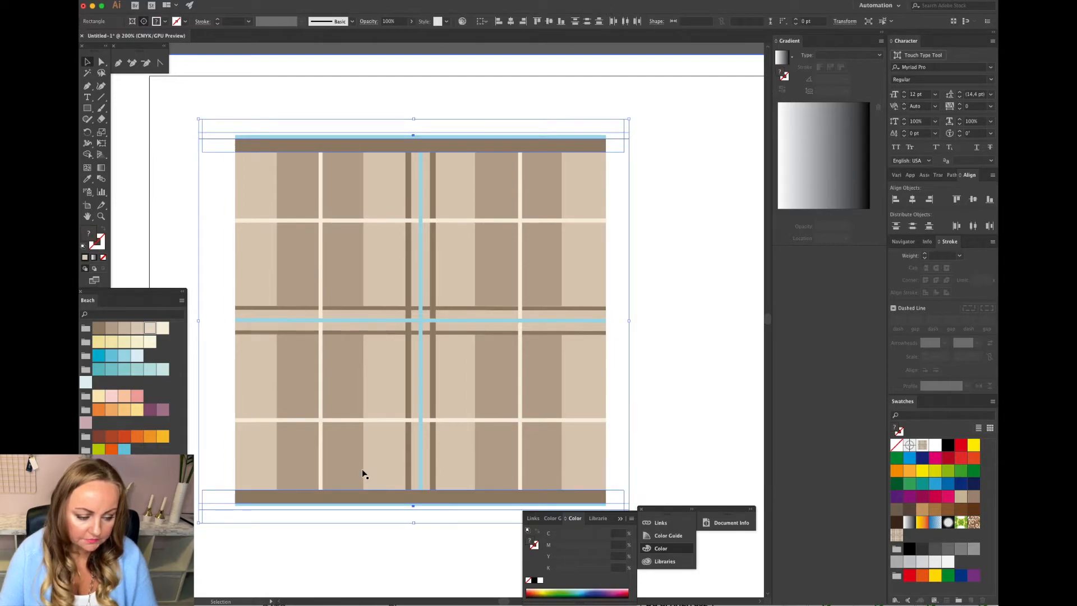
key(Delete)
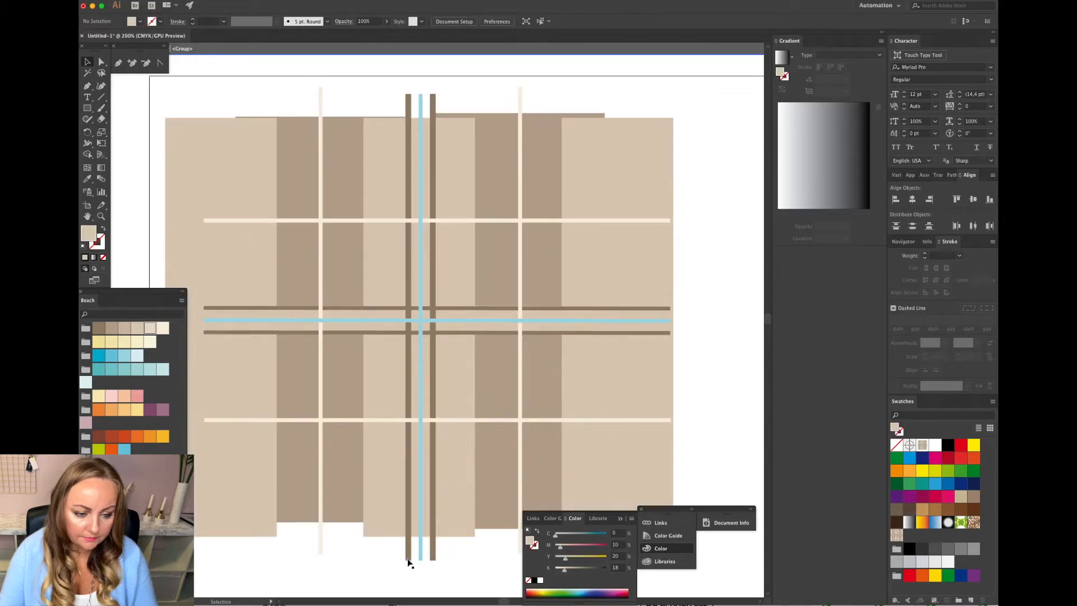
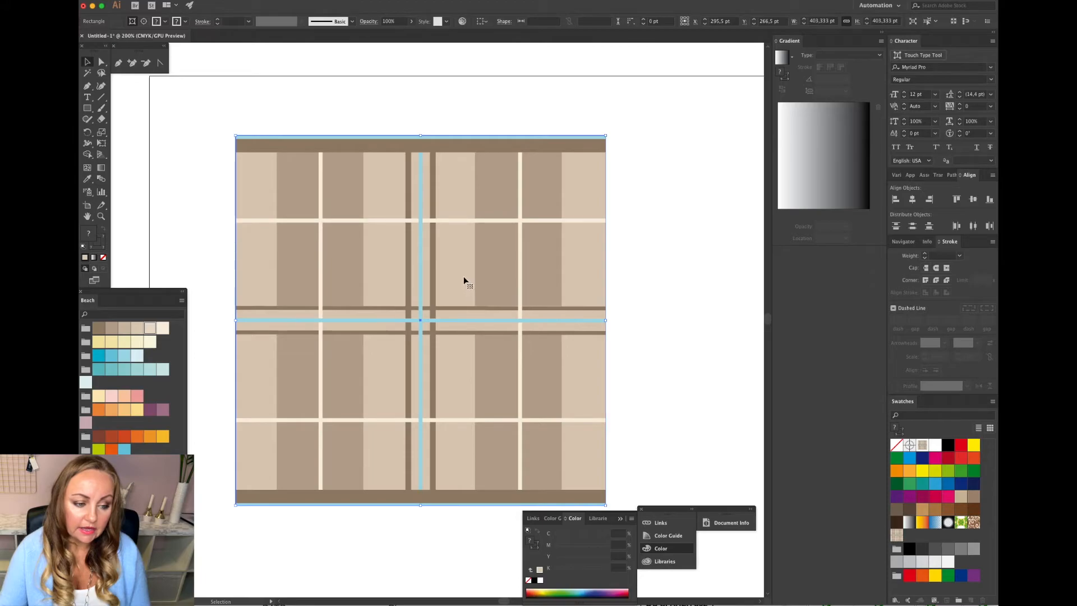
key(super+a)
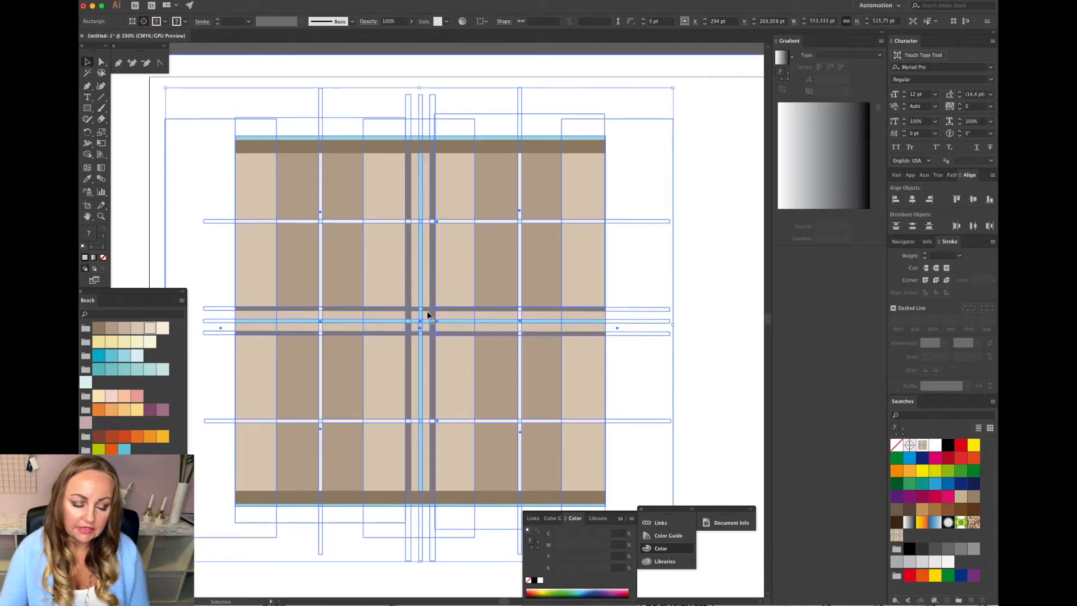
click(224, 33)
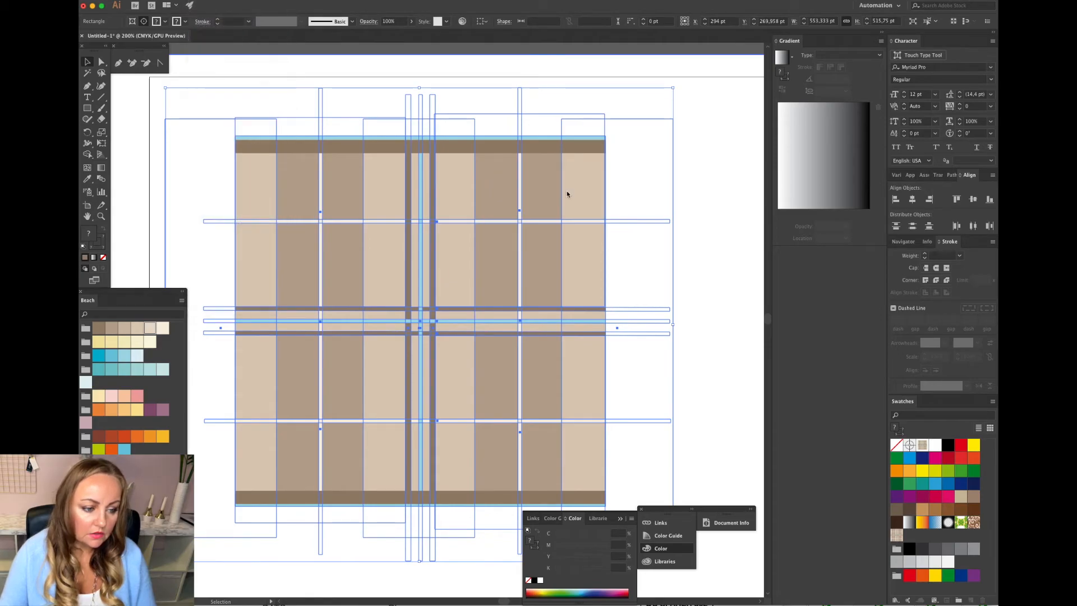
click(689, 238)
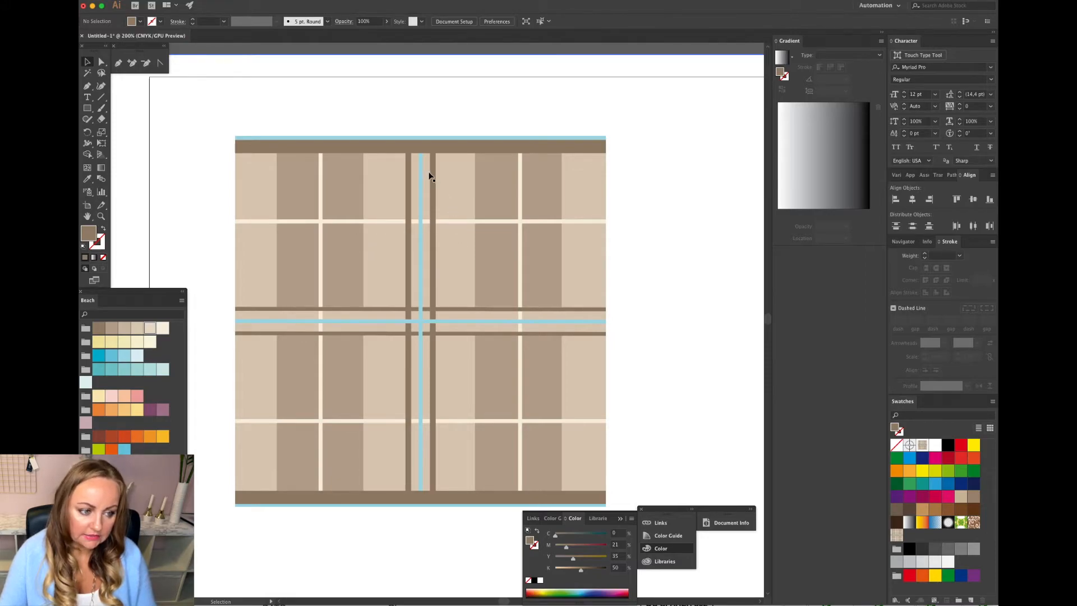
Select the central vertical lines and the middle horizontal lines and bring them to the front.
click(438, 152)
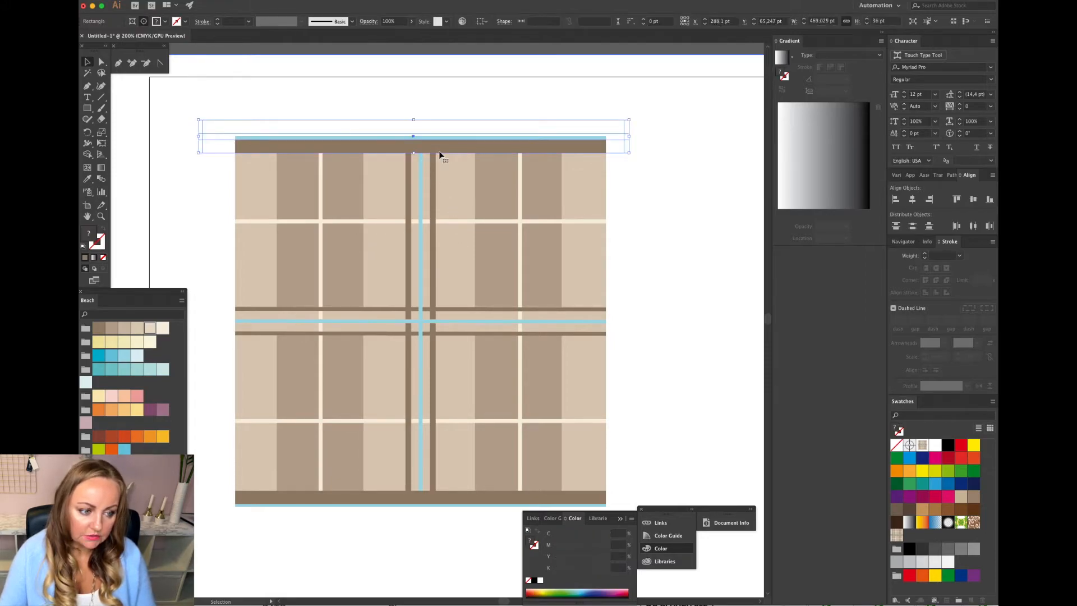
click(420, 185)
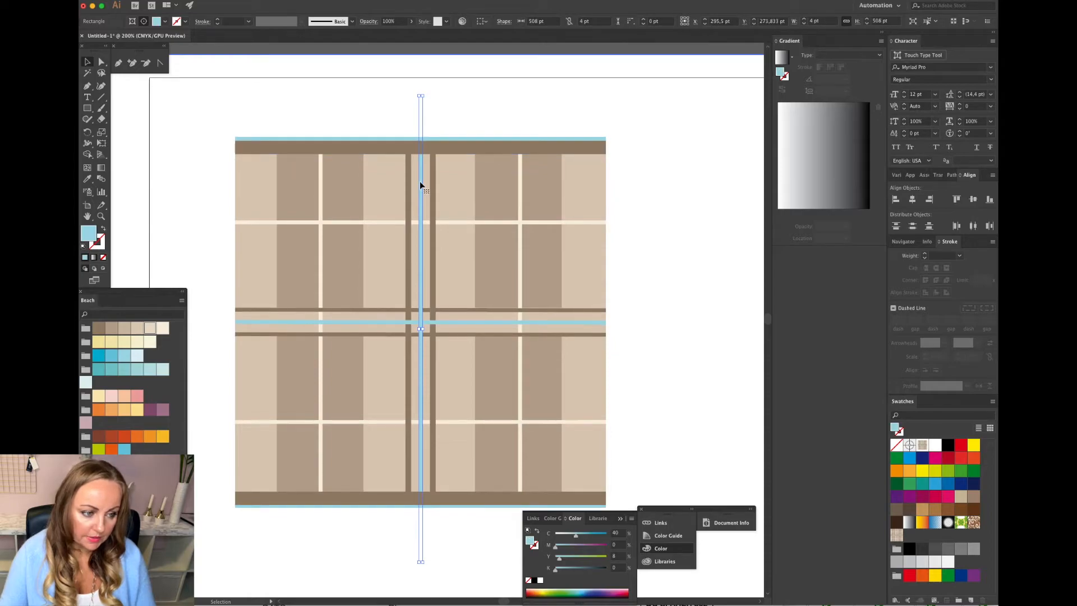
shift+click(408, 185)
shift+click(434, 189)
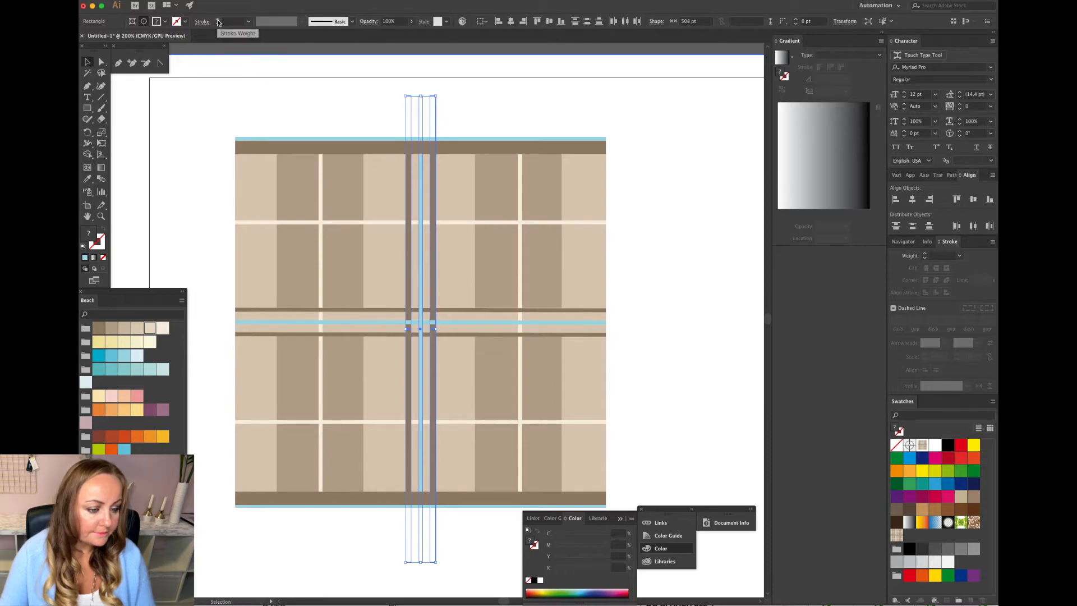
shift+click(465, 322)
shift+click(463, 310)
shift+click(466, 335)
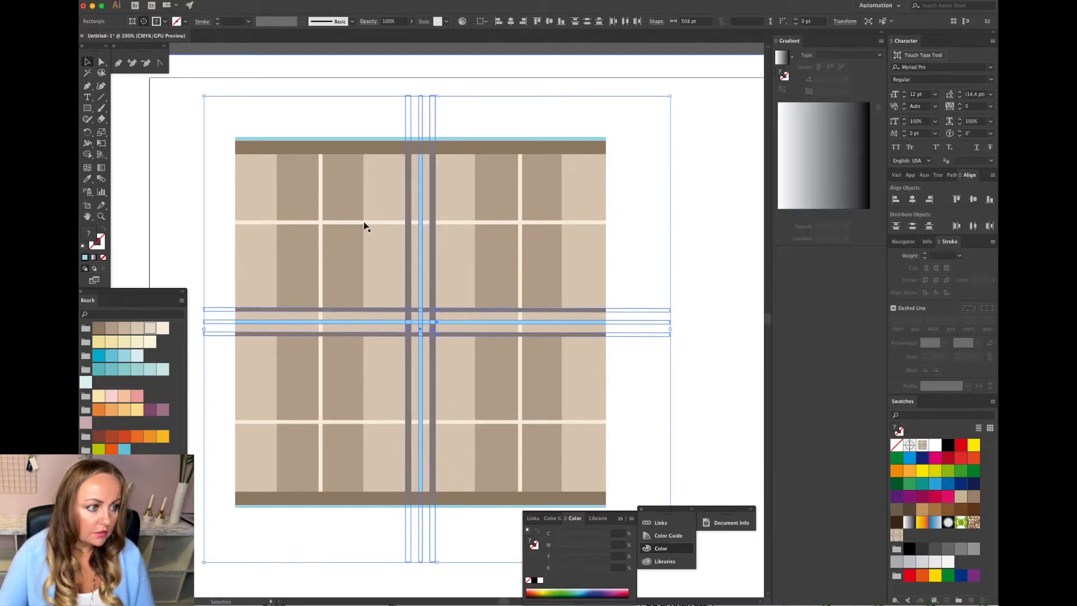
click(224, 1)
mouse_move(252, 12)
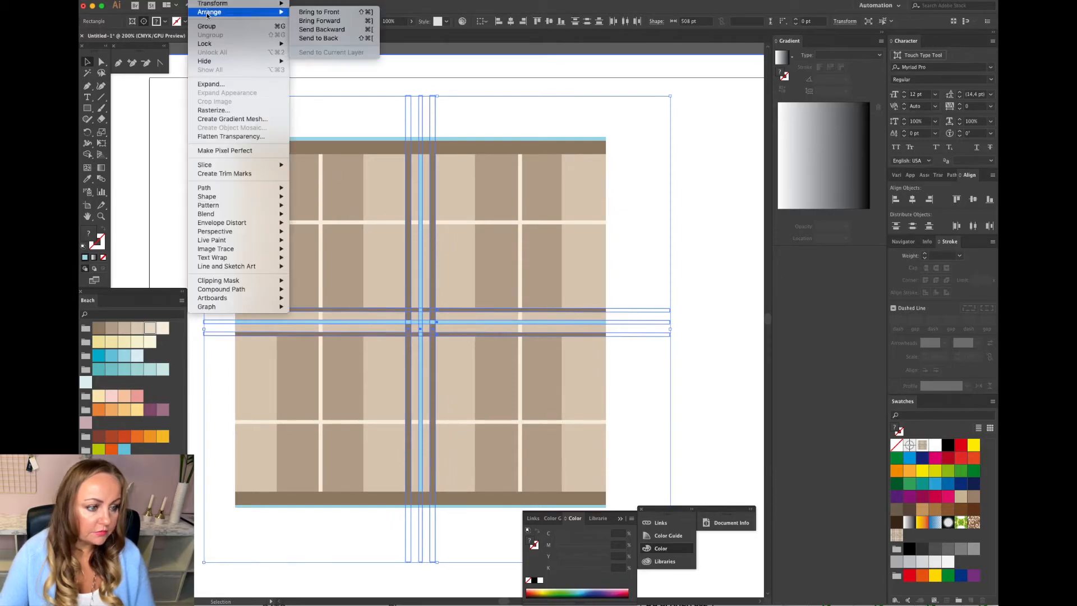
click(321, 14)
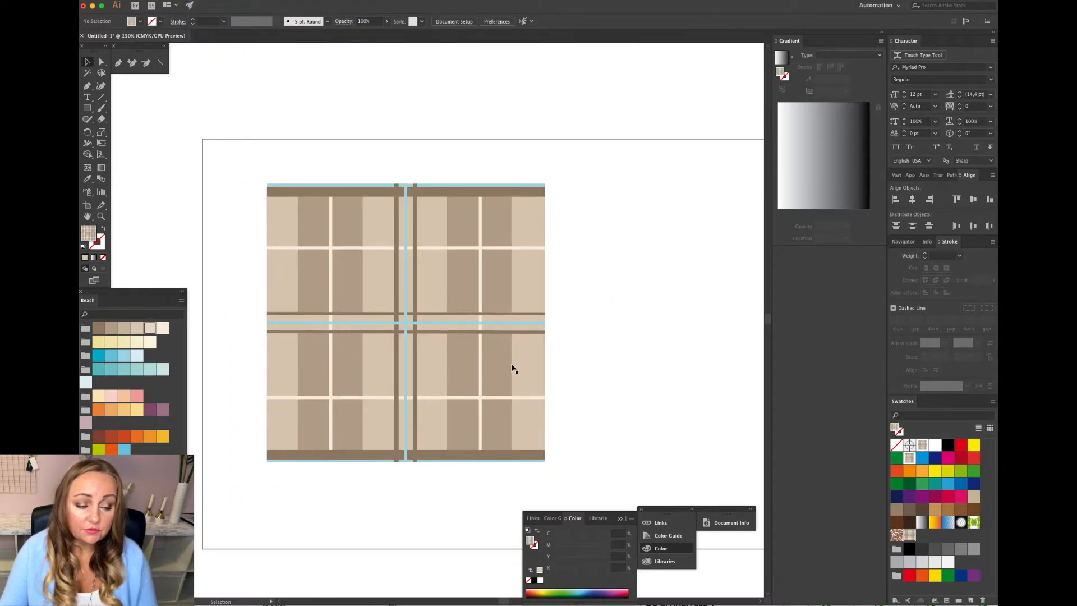
Select the whole plaid tile artwork and make a new pattern from it.
click(458, 340)
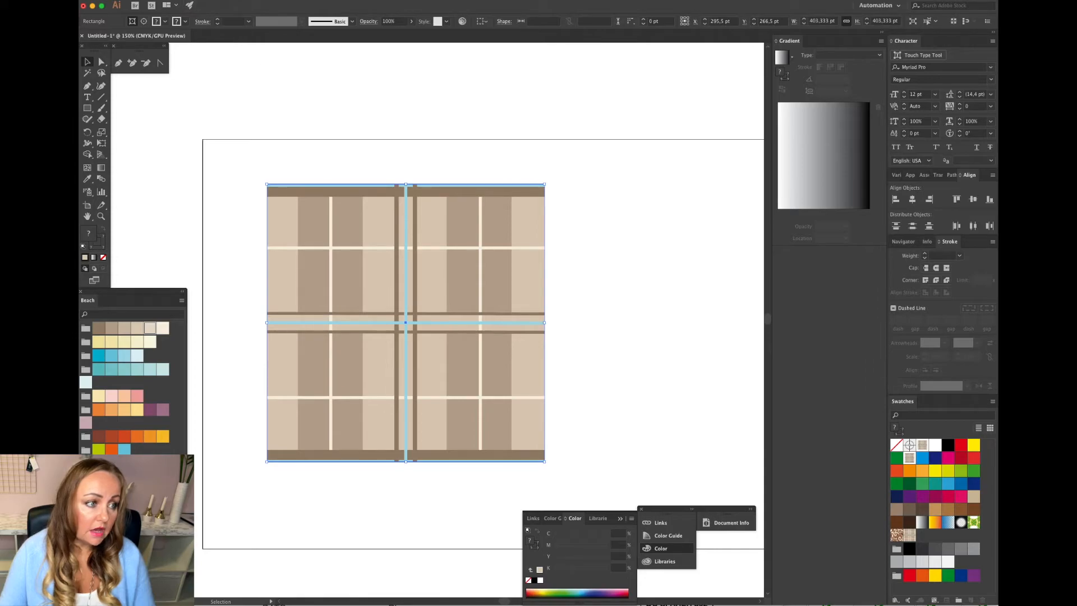
click(202, 0)
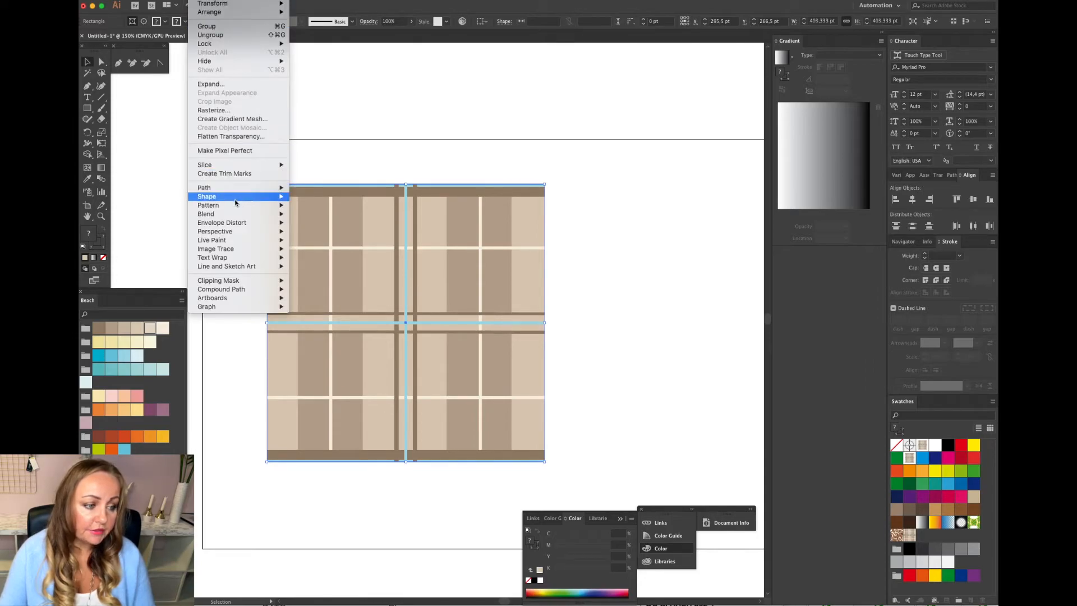
mouse_move(237, 205)
click(324, 205)
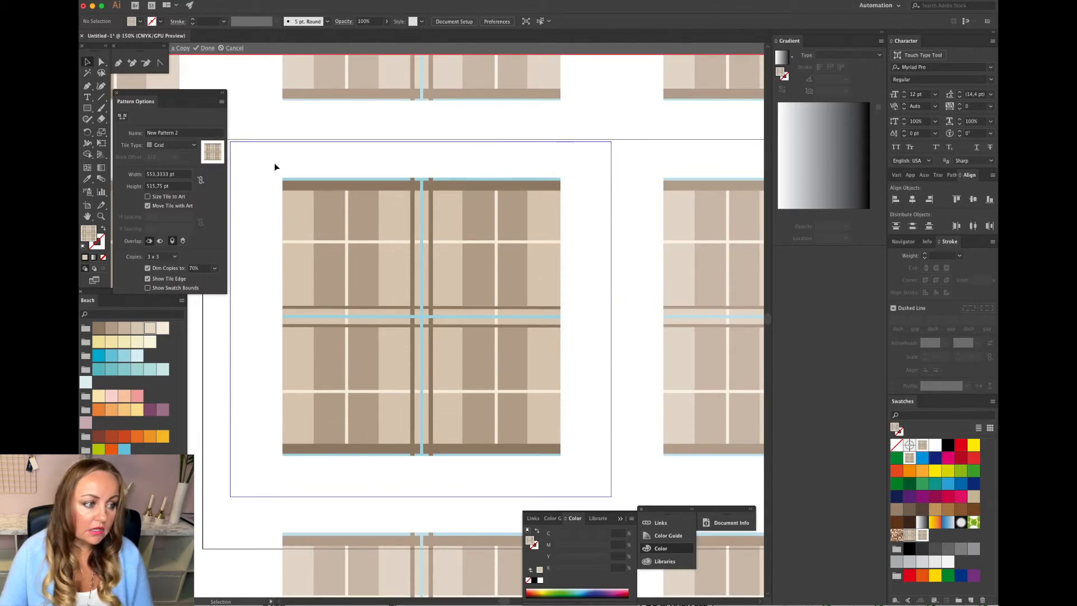
Shrink the pattern tile boundary to the artwork edges, about 403 × 404 pt, and save the pattern.
click(122, 116)
drag(611, 319, 560, 318)
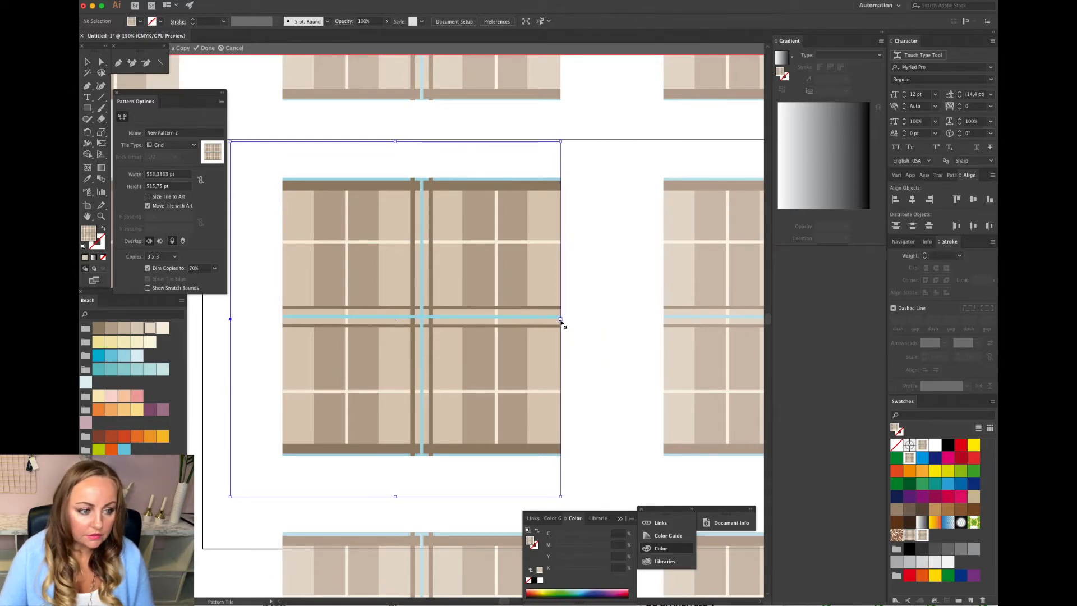
drag(395, 141, 396, 179)
drag(396, 498, 401, 458)
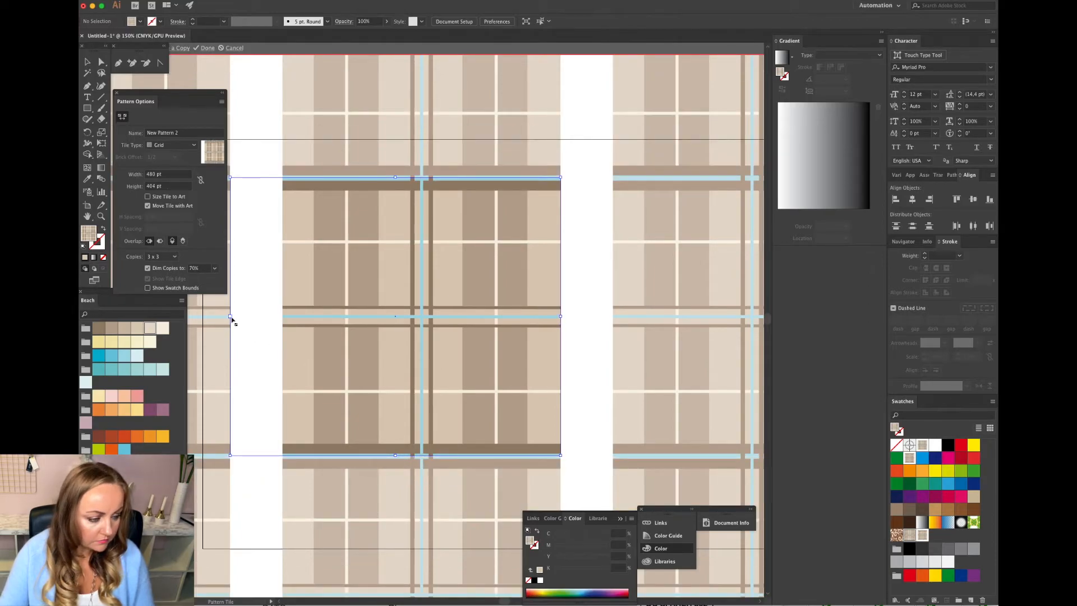
drag(231, 318, 283, 318)
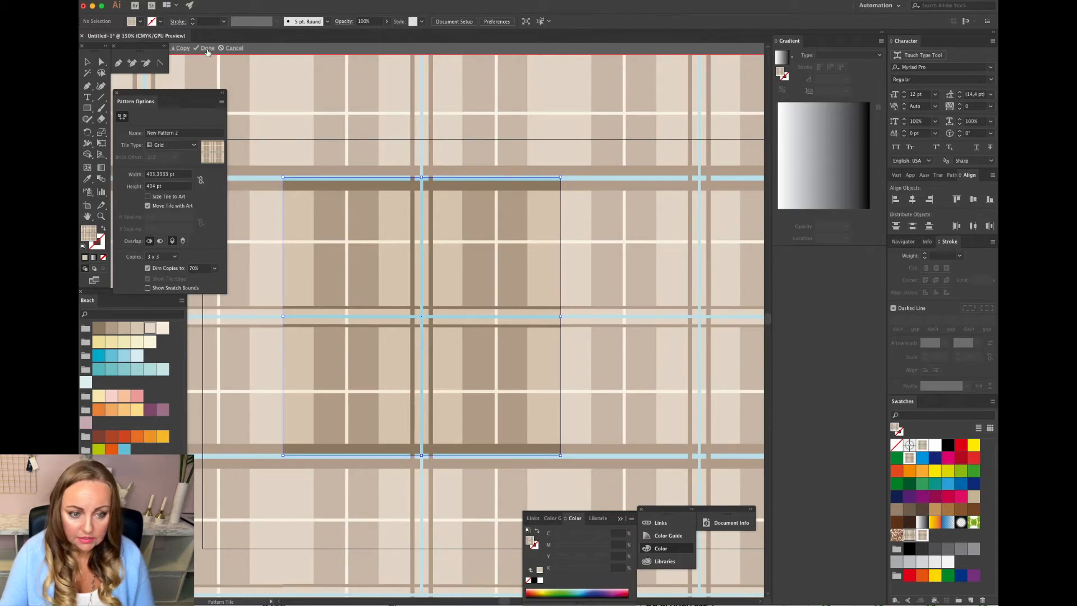
scroll(522, 189, right, 5)
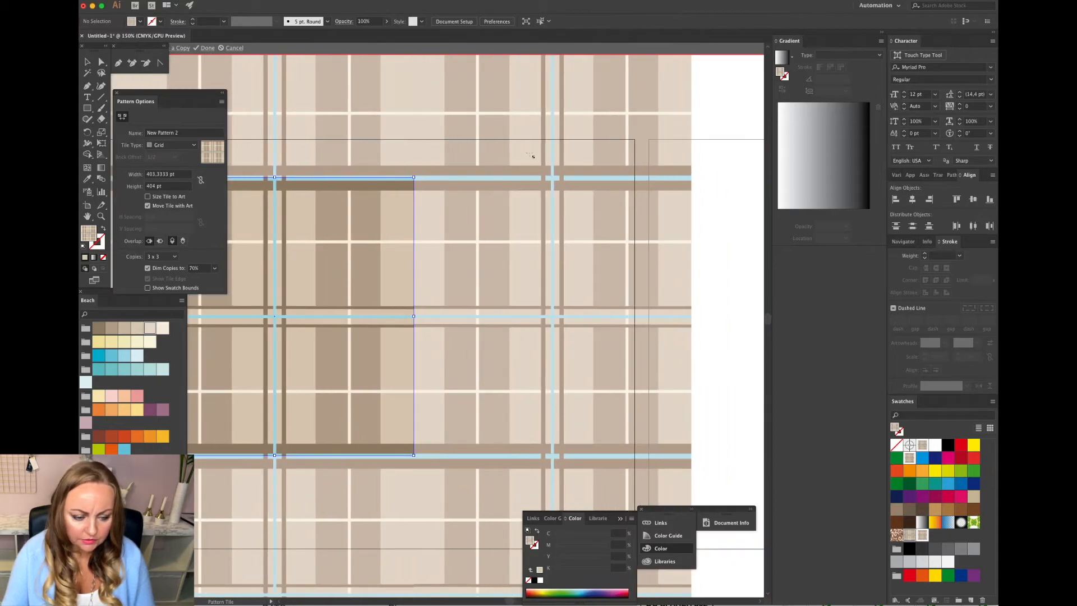
scroll(570, 400, down, 4)
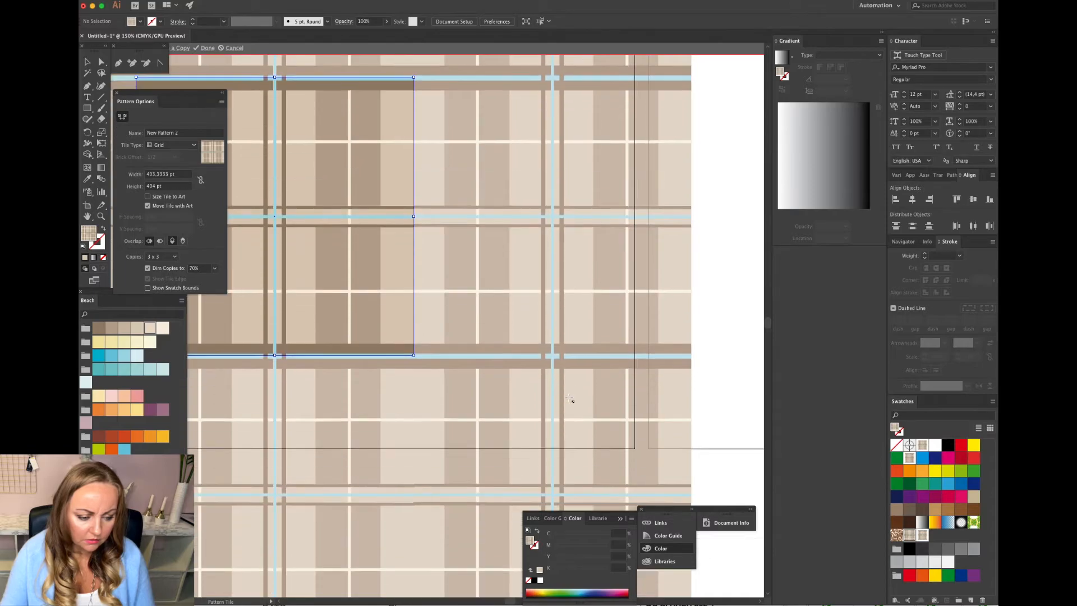
scroll(570, 399, down, 4)
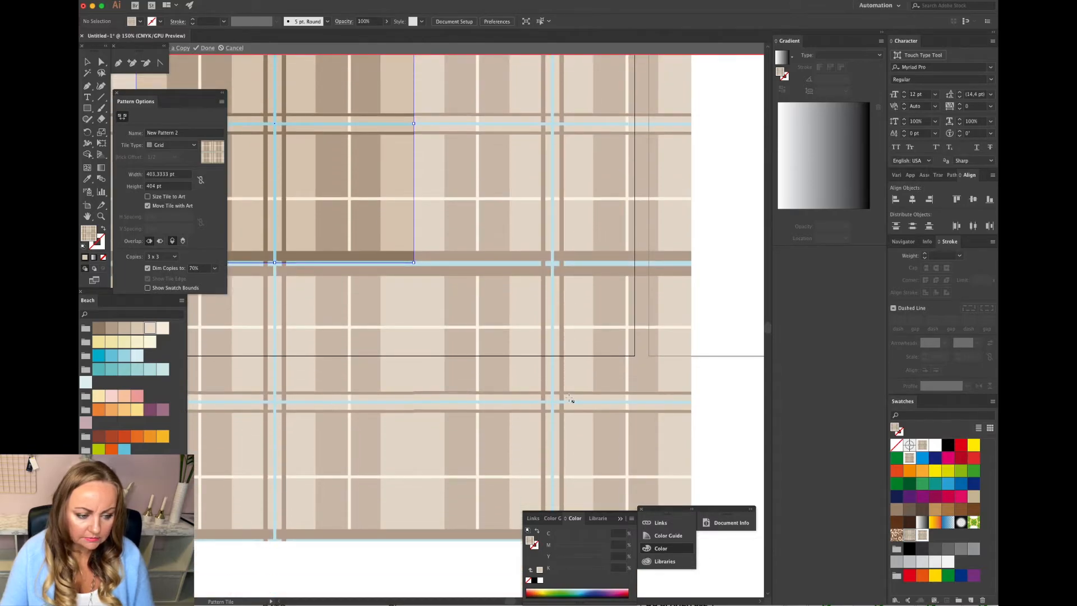
scroll(570, 399, left, 7)
scroll(570, 399, up, 6)
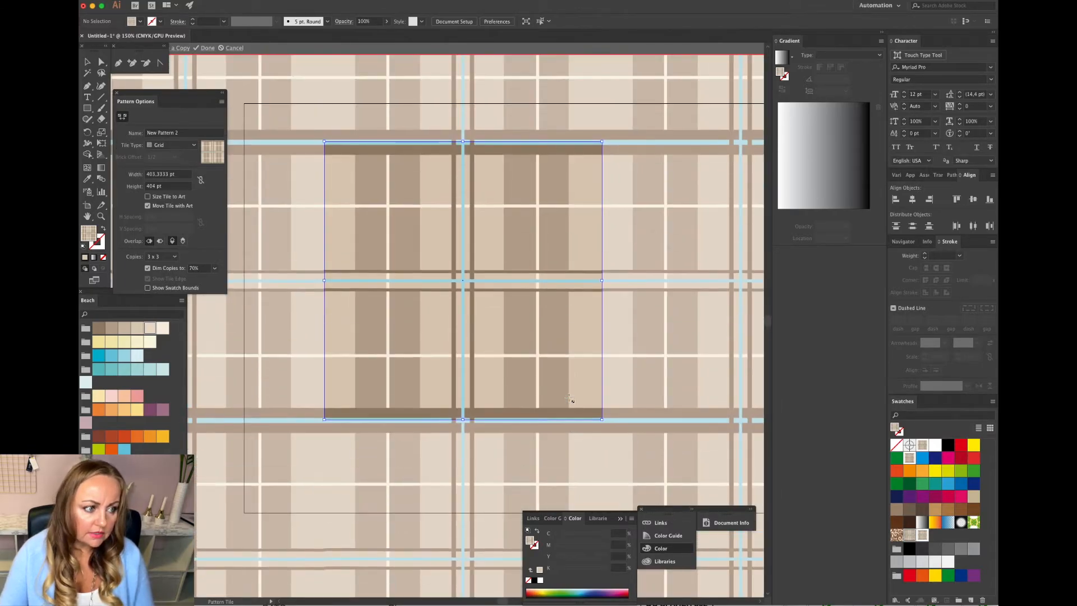
click(207, 48)
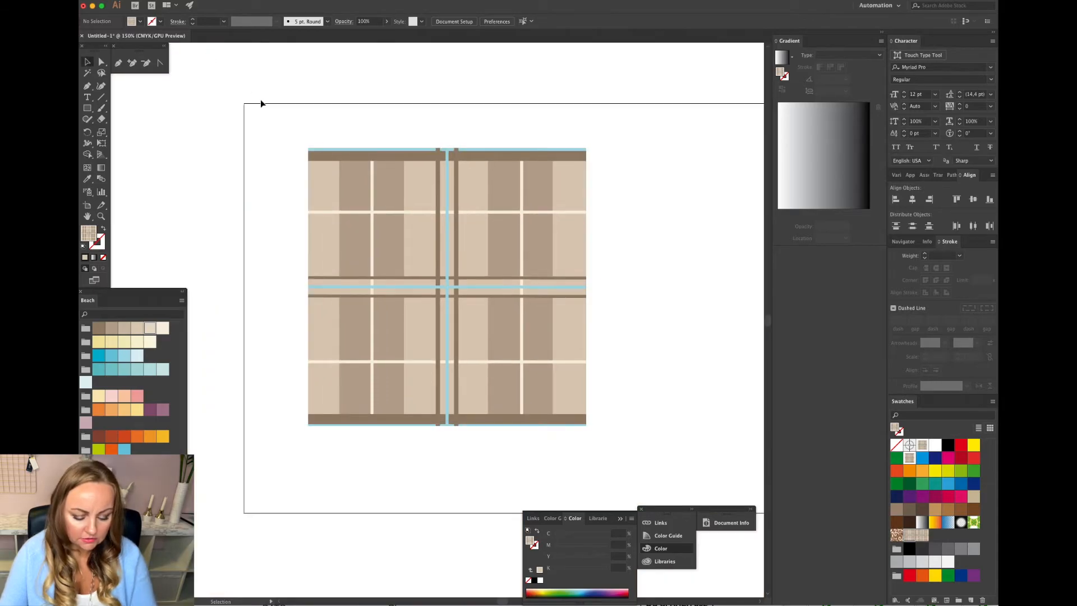
Draw a rectangle about 778 × 524 pt on the next artboard and fill it with the new pattern swatch.
key(super+minus)
scroll(481, 204, right, 5)
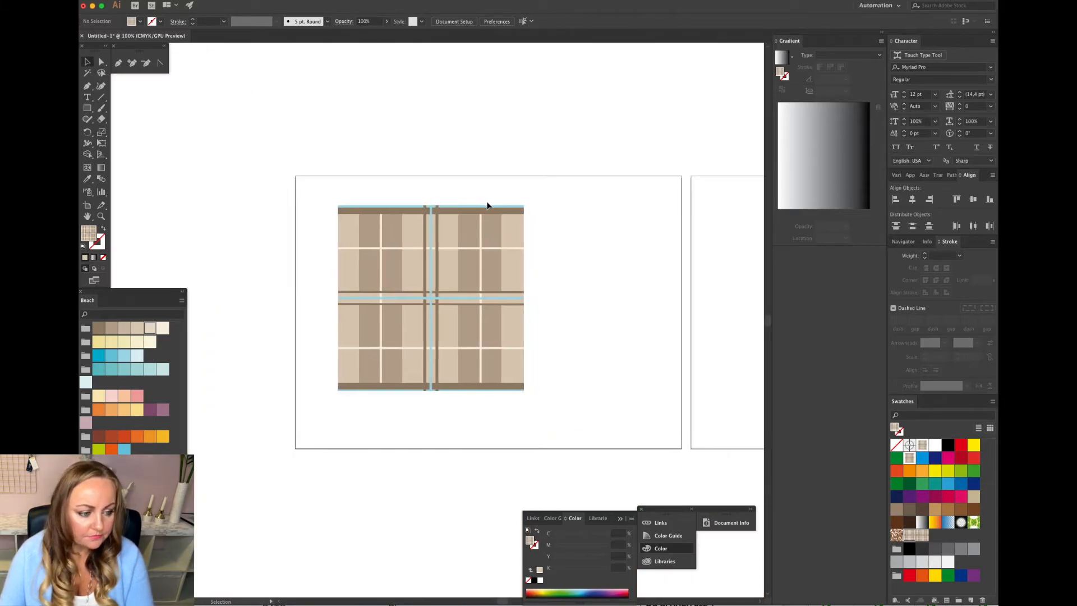
scroll(479, 202, right, 5)
key(m)
drag(342, 194, 698, 432)
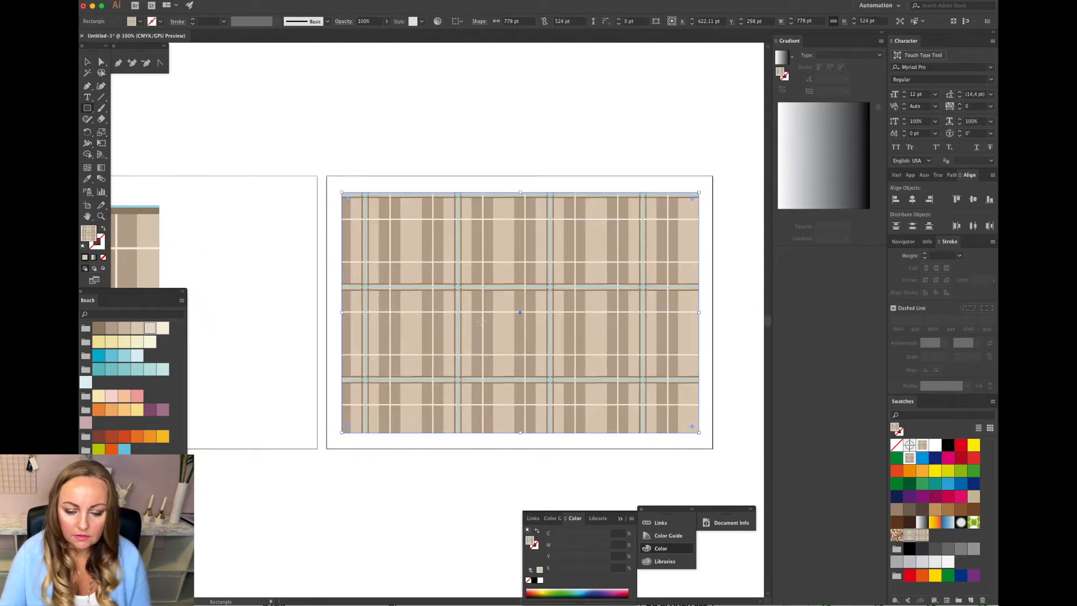
click(921, 536)
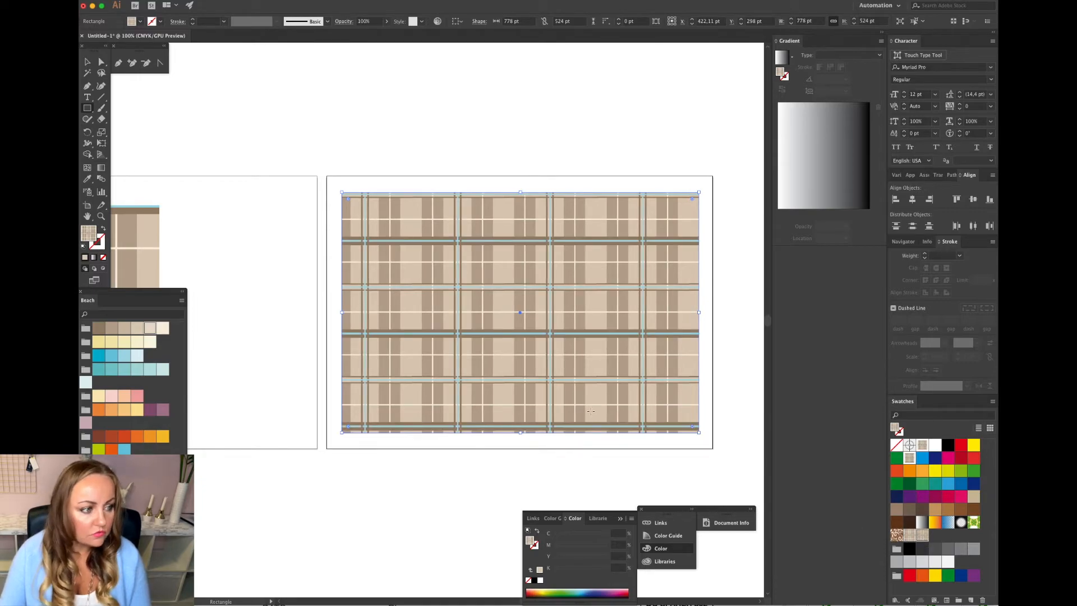
Try the earlier pattern swatch on the rectangle, then restore the new pattern fill.
key(v)
click(373, 168)
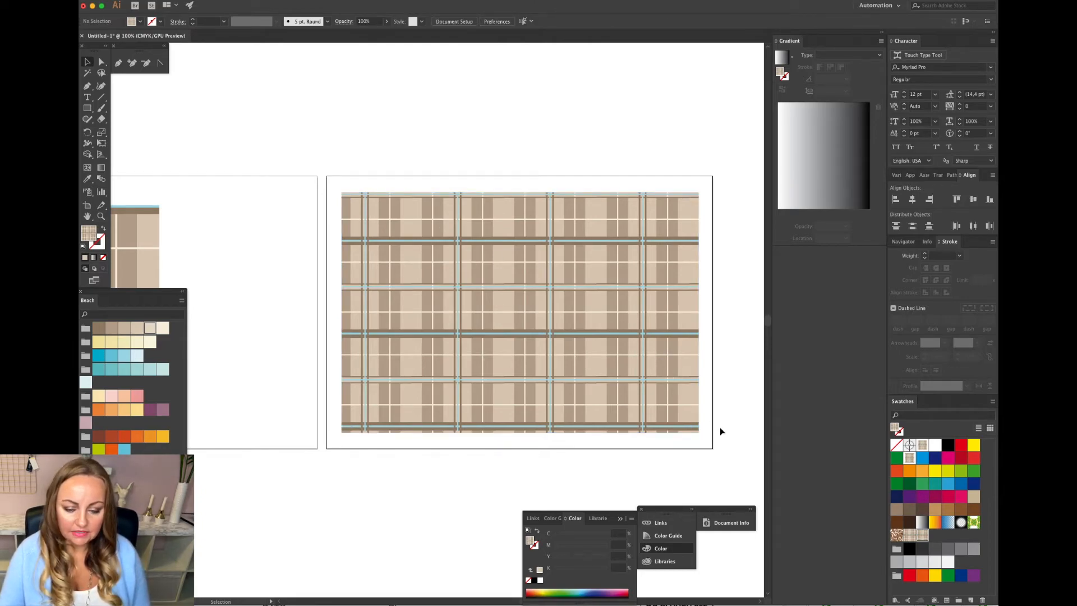
click(611, 396)
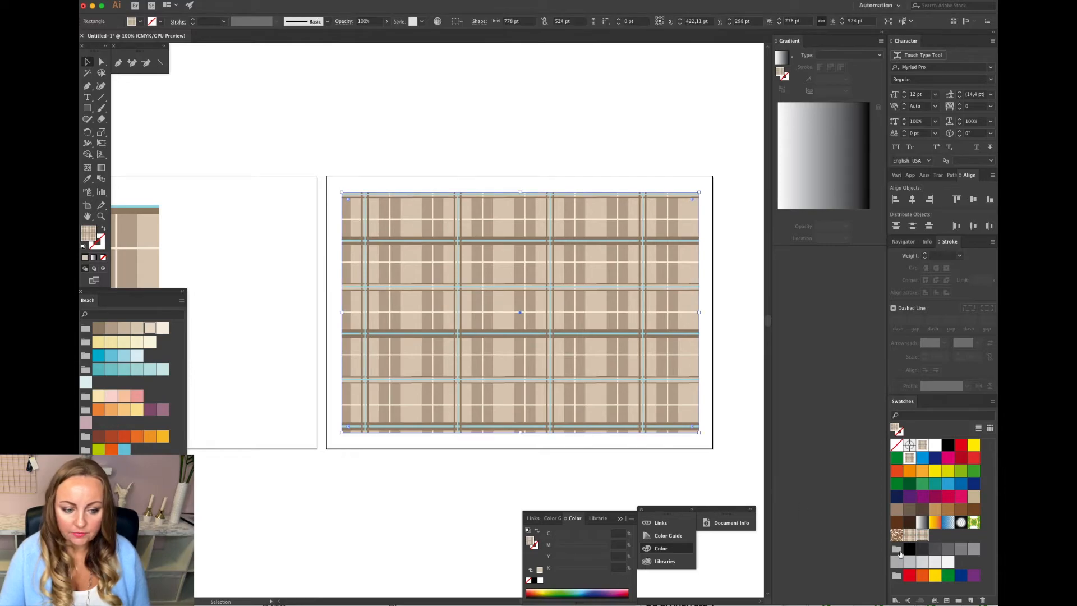
click(910, 536)
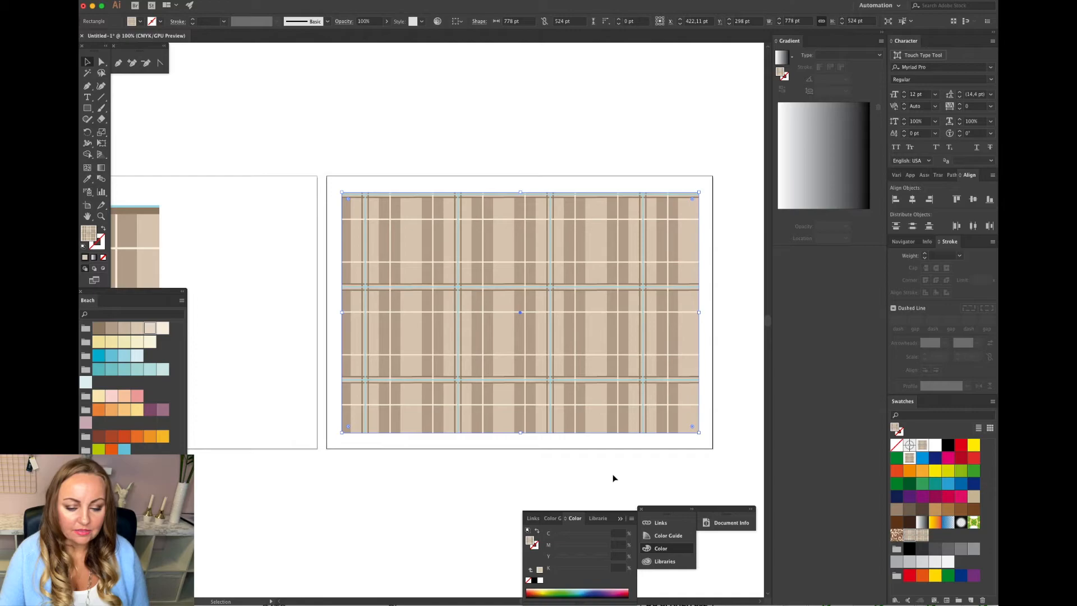
click(922, 537)
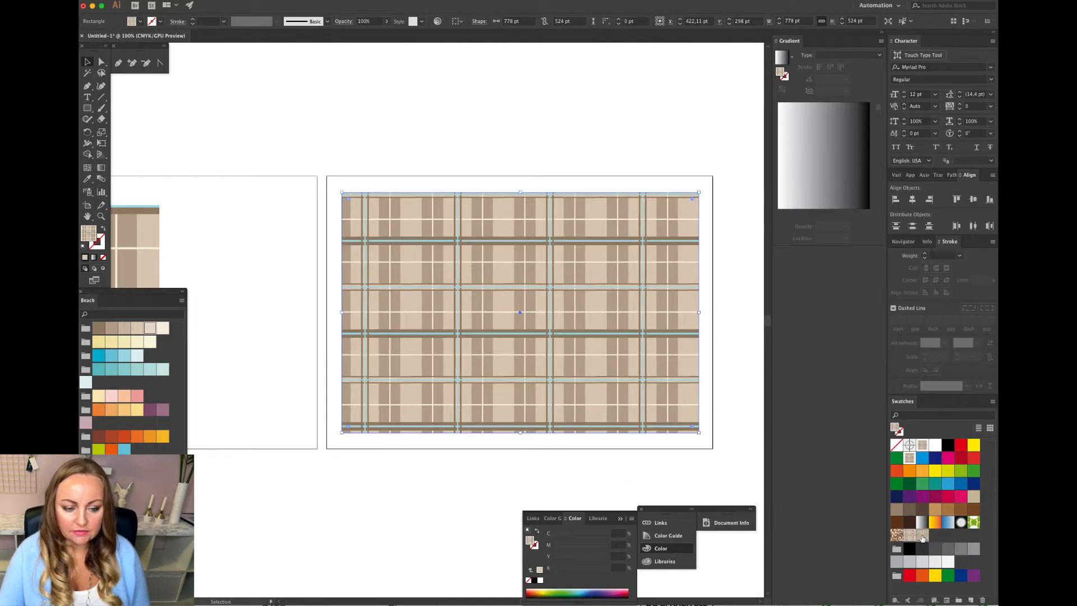
click(739, 465)
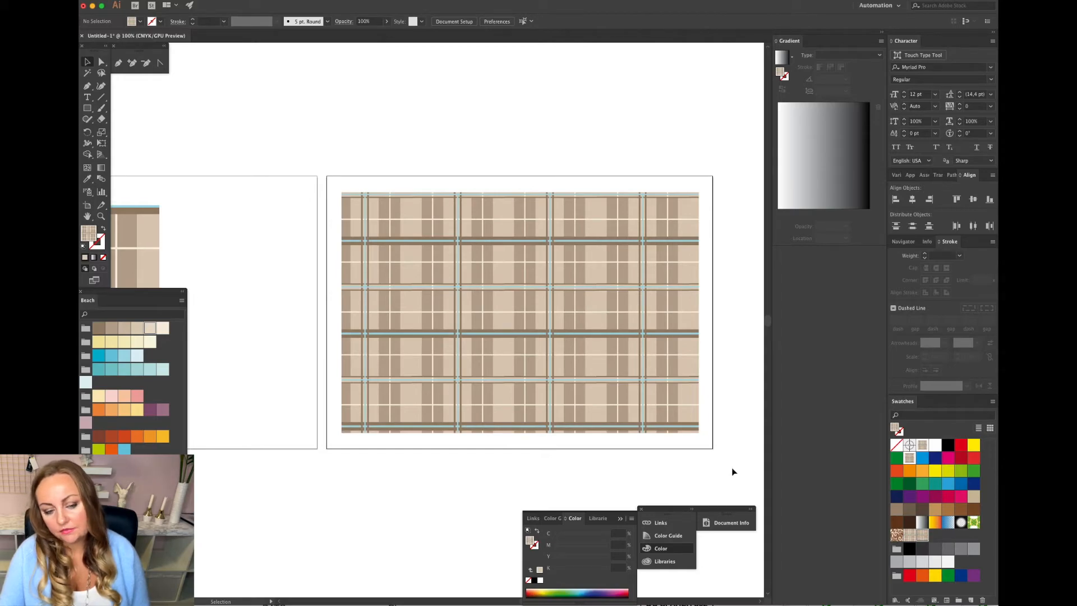
Drag the pattern swatch onto the canvas and delete the placed artwork.
scroll(724, 466, right, 5)
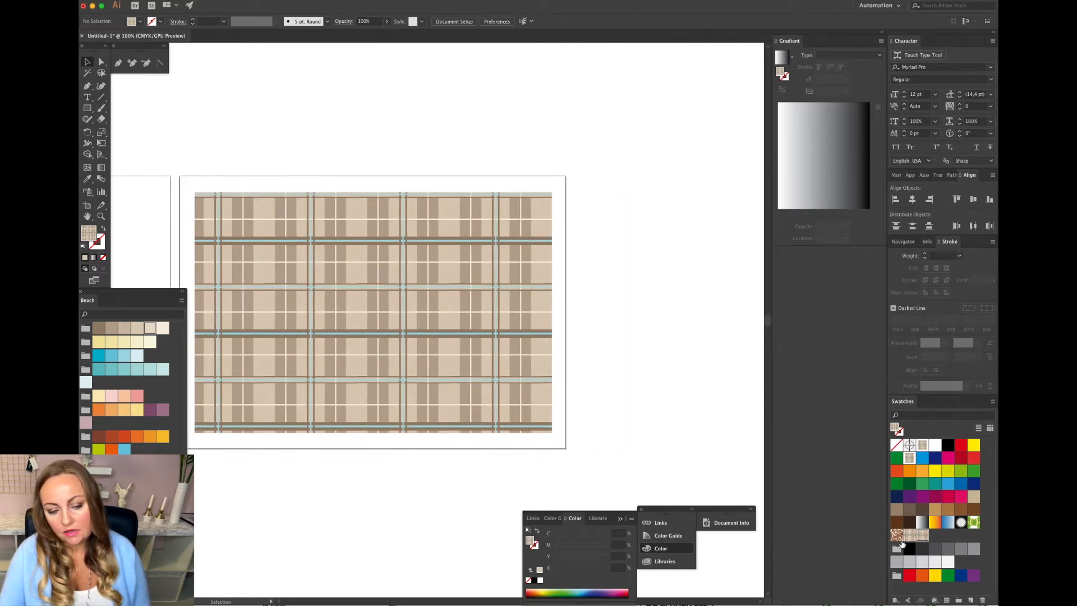
drag(921, 539, 619, 317)
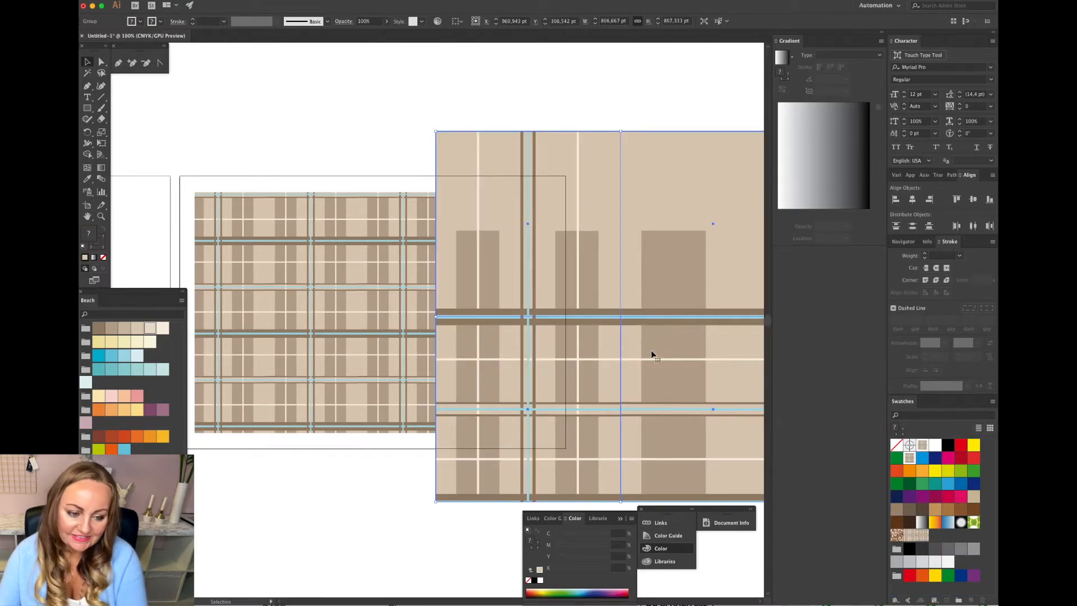
key(Delete)
Drag the new pattern swatch onto the canvas to place an editable copy of its tile artwork.
scroll(665, 366, right, 3)
scroll(664, 370, right, 1)
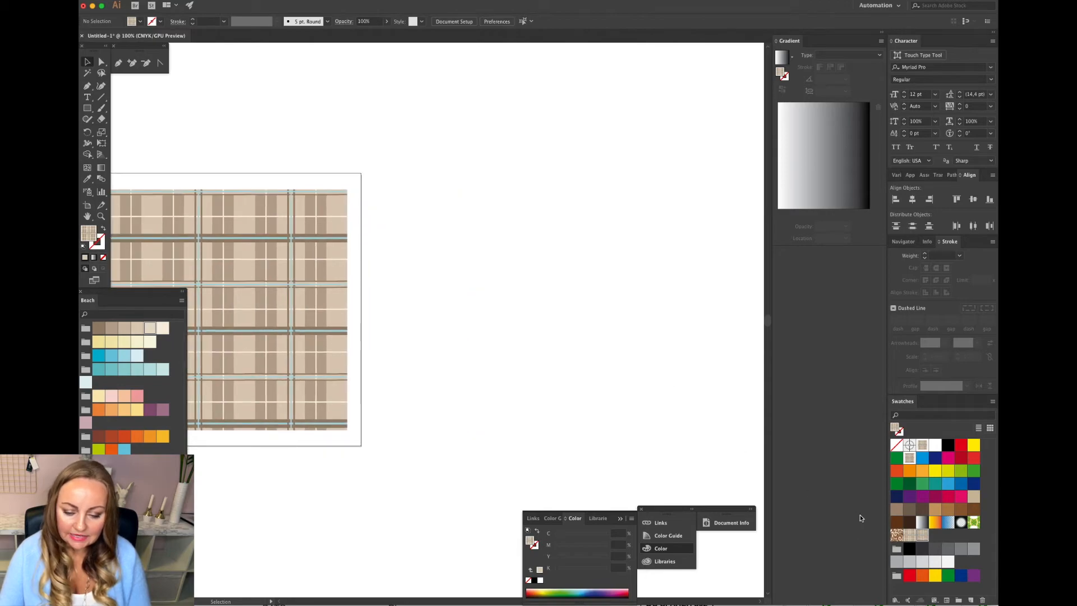
drag(928, 538, 598, 315)
scroll(598, 315, right, 4)
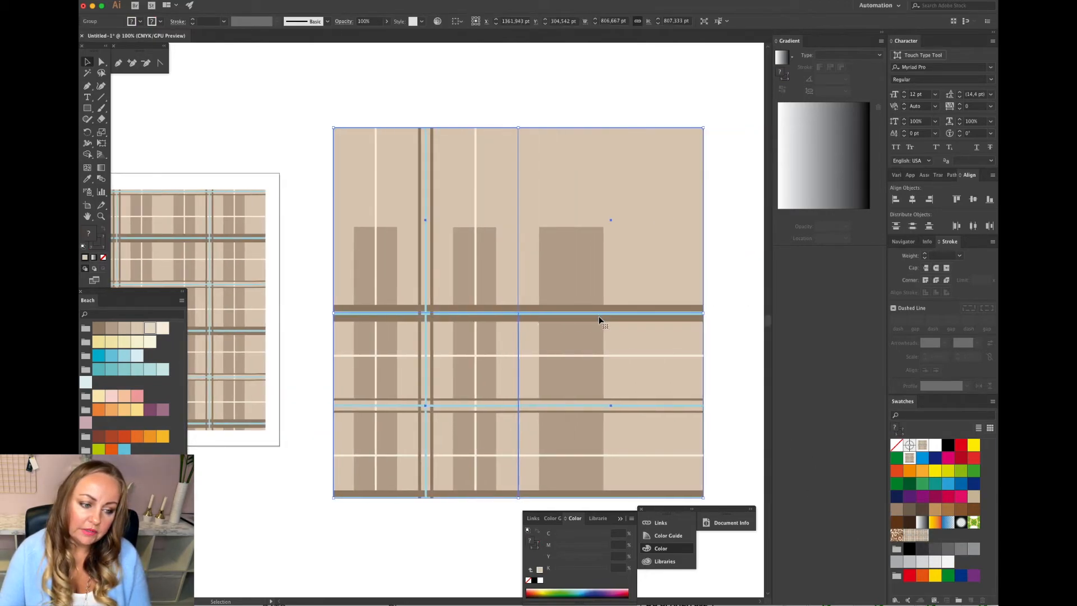
scroll(598, 315, down, 2)
key(ctrl+minus)
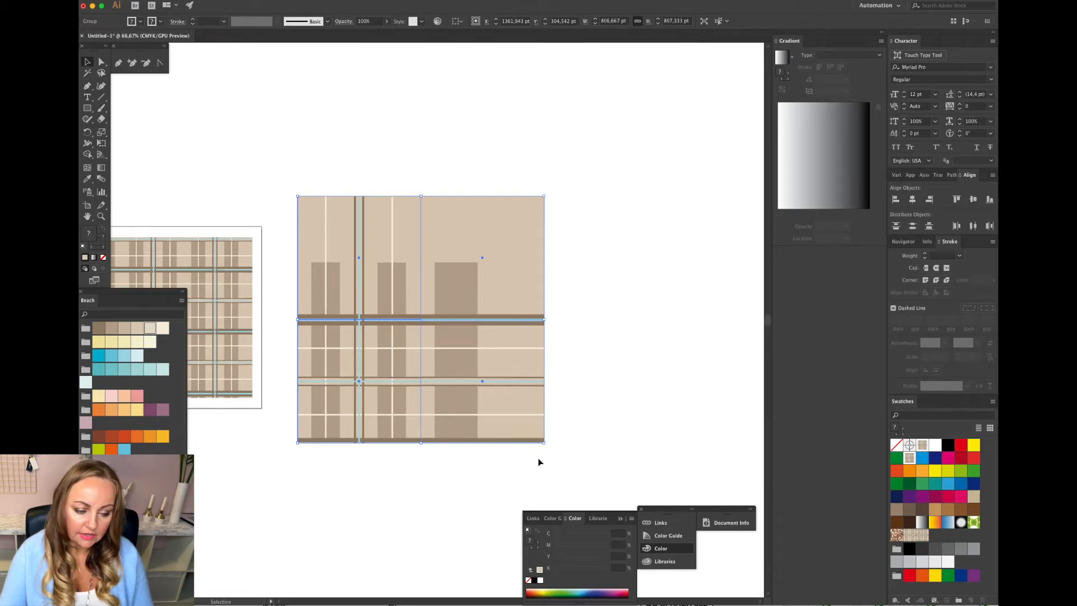
scroll(537, 460, up, 1)
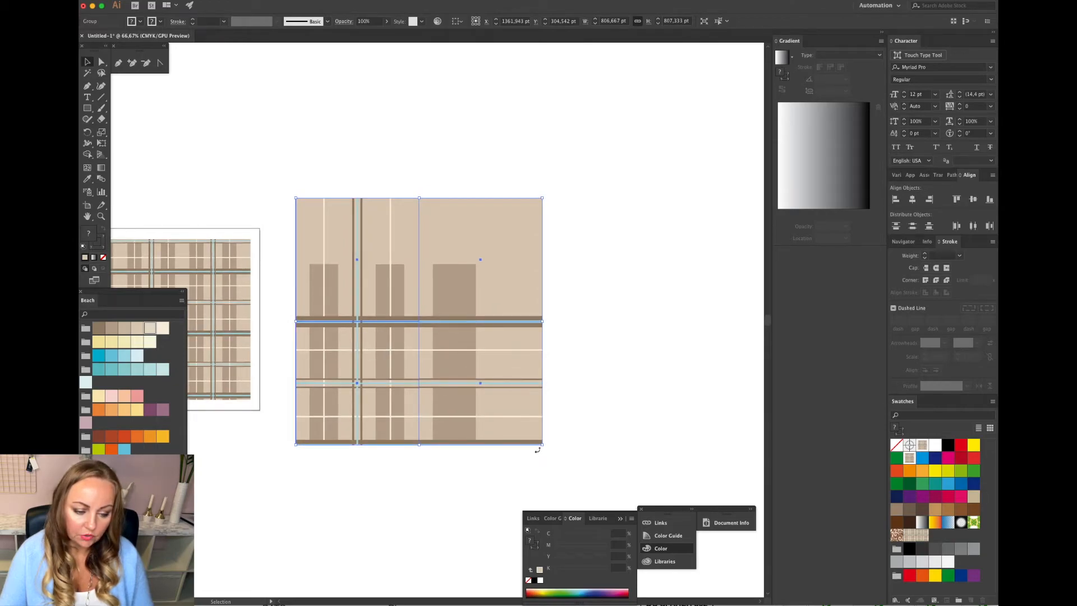
scroll(537, 463, right, 1)
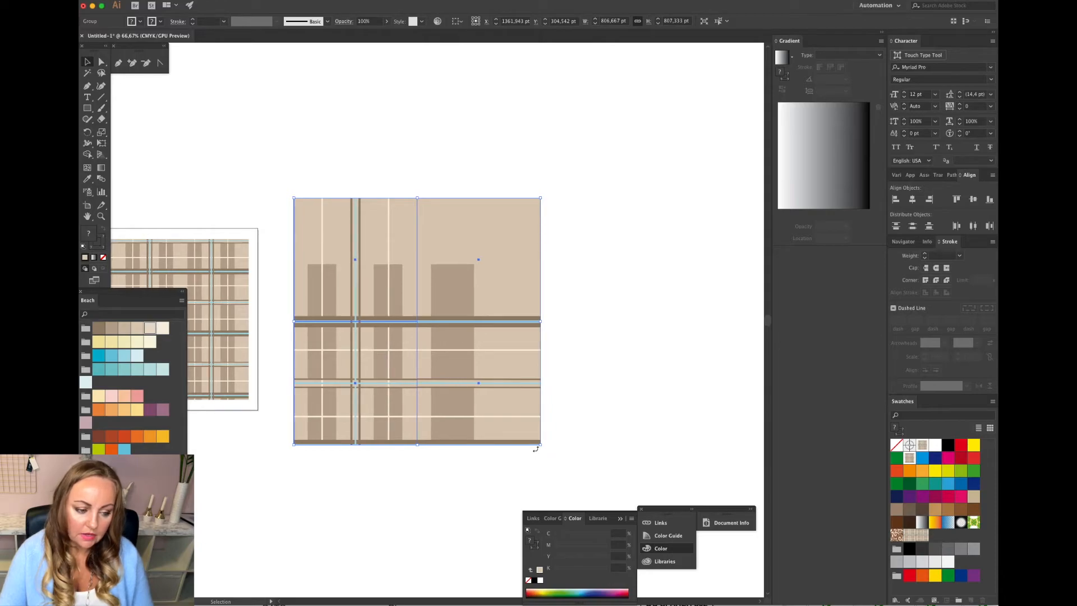
Rotate the tile artwork 90° and save it as a new pattern swatch.
drag(536, 449, 289, 437)
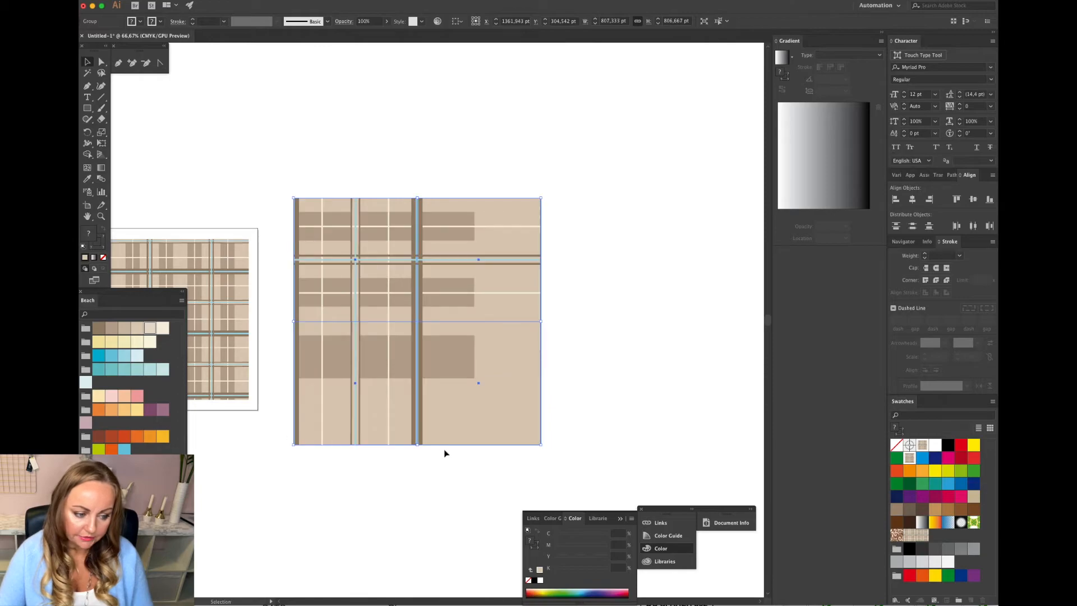
click(551, 405)
drag(416, 397, 937, 540)
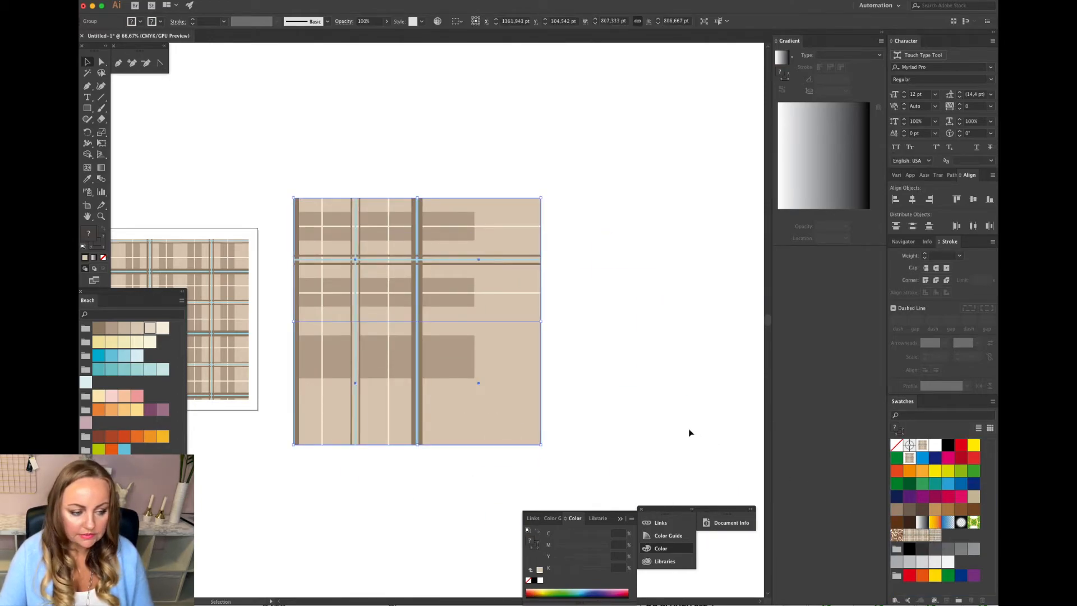
click(689, 433)
Fill the rectangle on the neighbouring artboard with the new rotated pattern swatch.
scroll(690, 433, left, 5)
scroll(690, 433, left, 2)
click(392, 361)
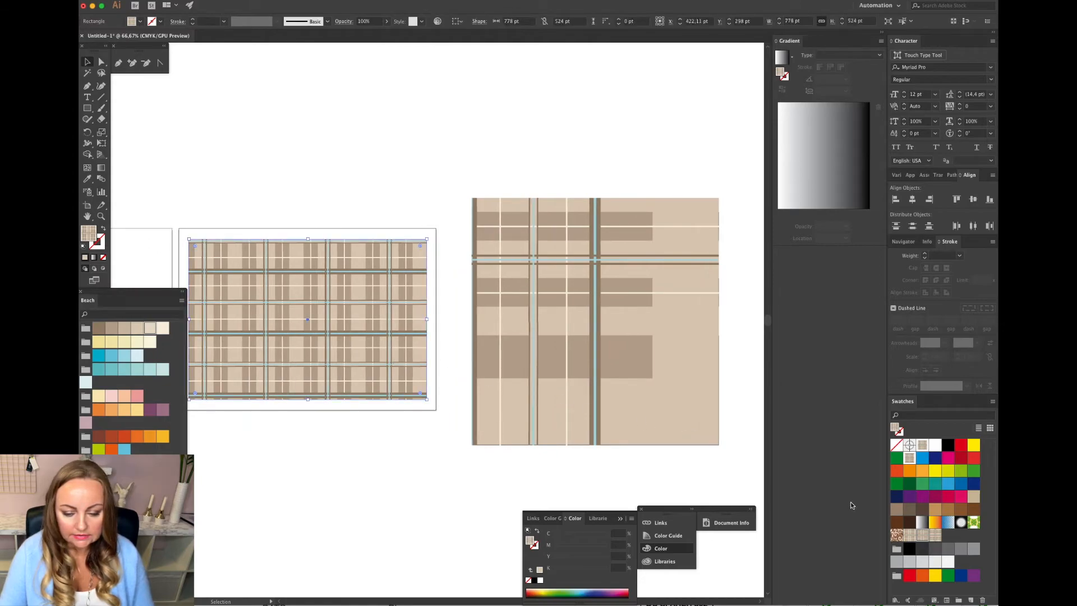
click(936, 534)
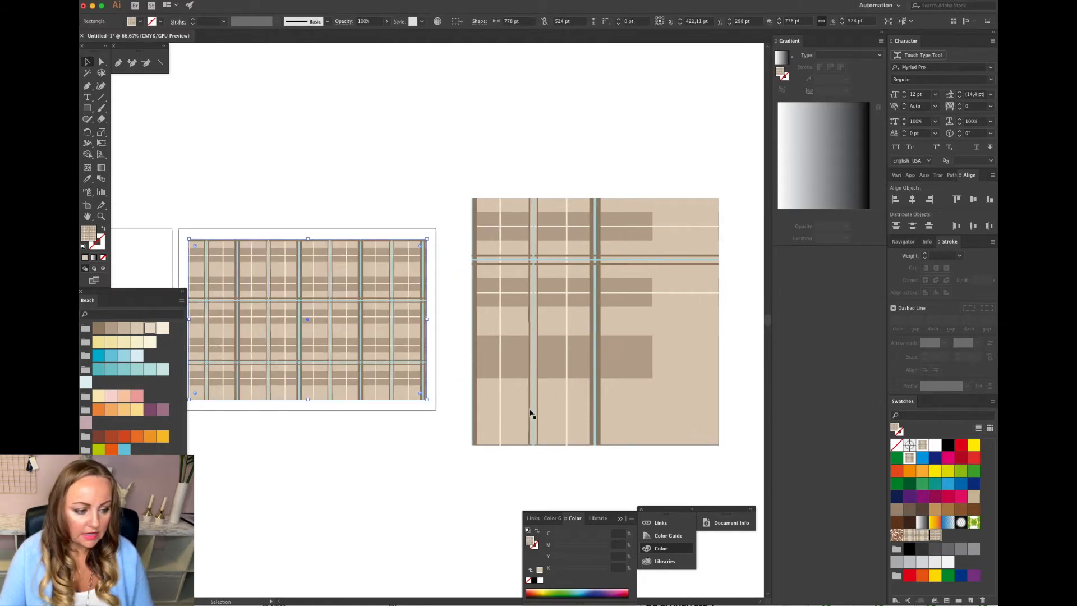
Delete the rotated tile artwork from the canvas.
click(399, 436)
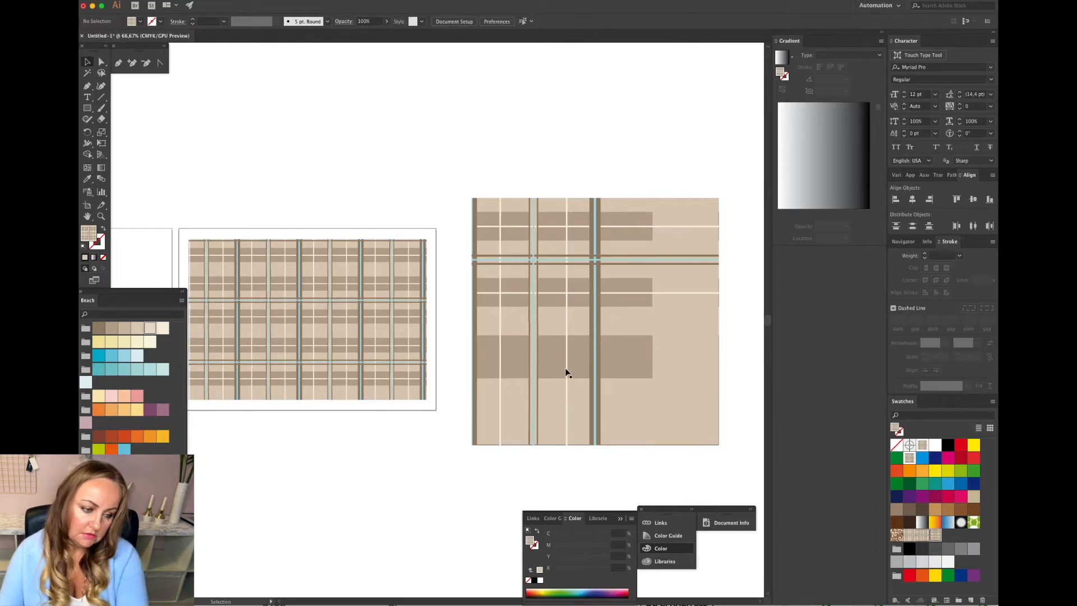
click(567, 368)
key(Delete)
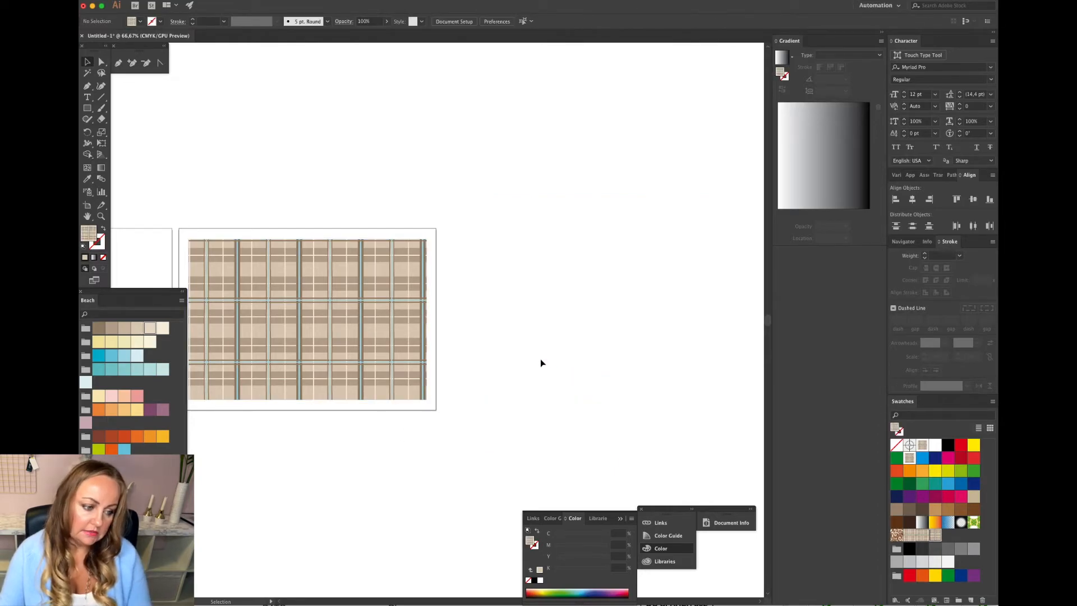
Draw a rectangle about 866 × 540 pt on the empty artboard and fill it with a plaid pattern swatch.
key(super+plus)
scroll(540, 363, left, 5)
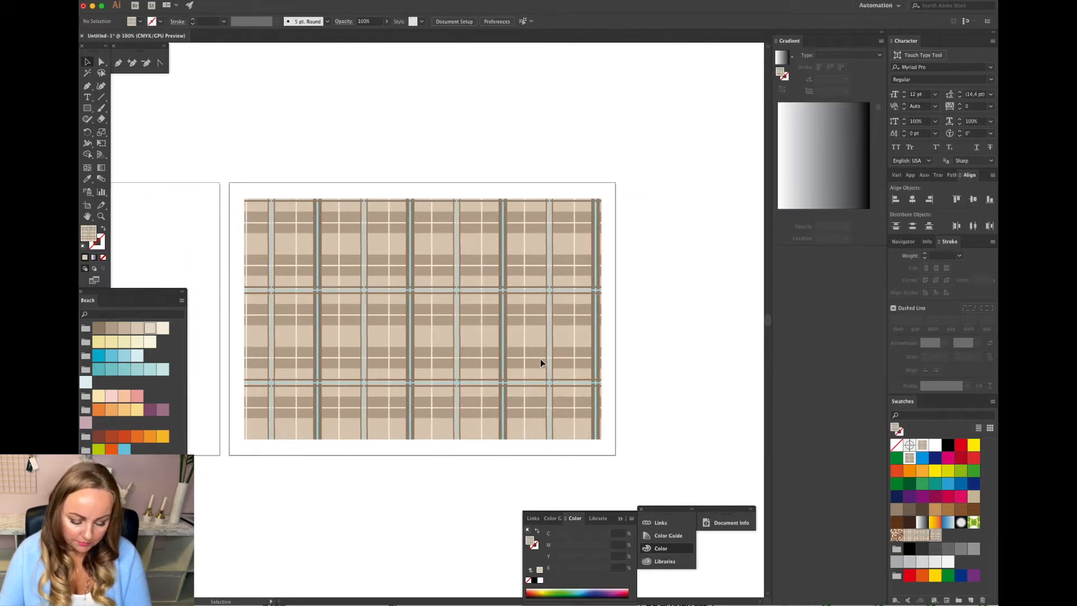
scroll(540, 363, right, 10)
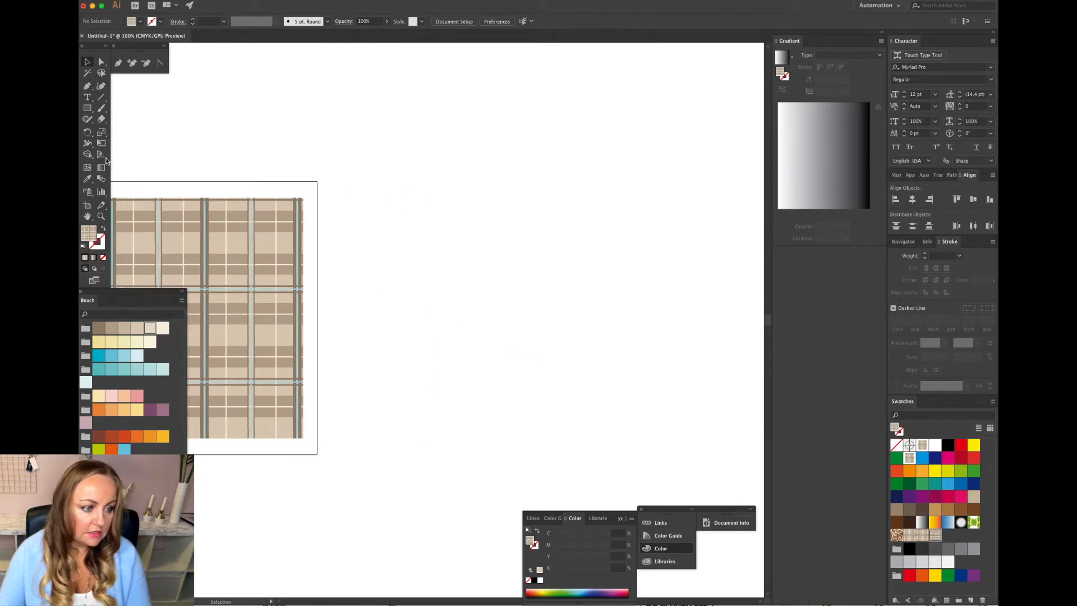
click(87, 109)
drag(346, 79, 743, 327)
click(912, 538)
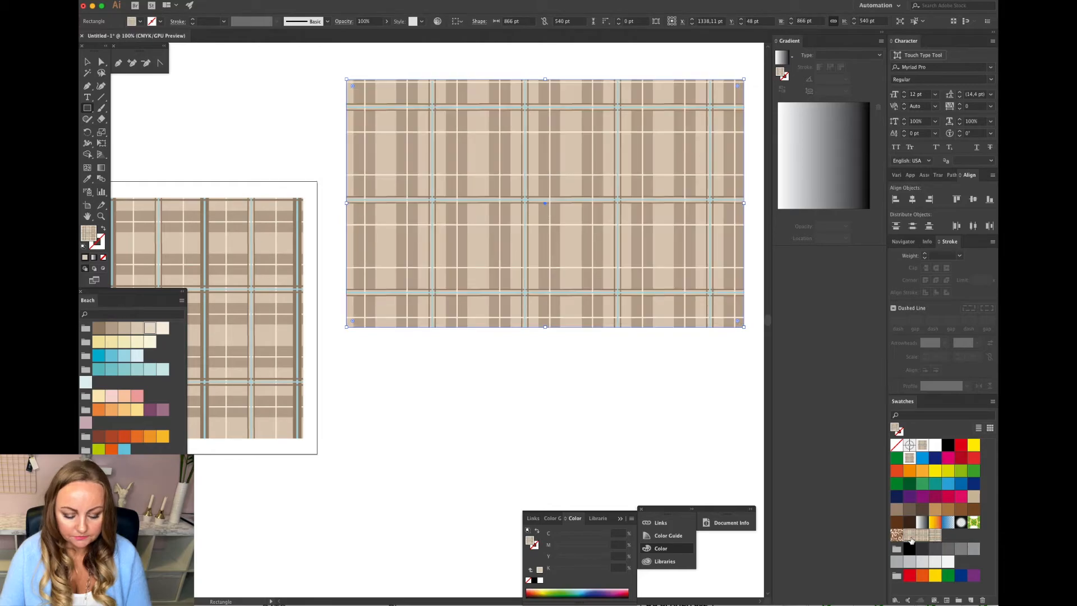
Close the floating Color panel group.
key(ctrl+minus)
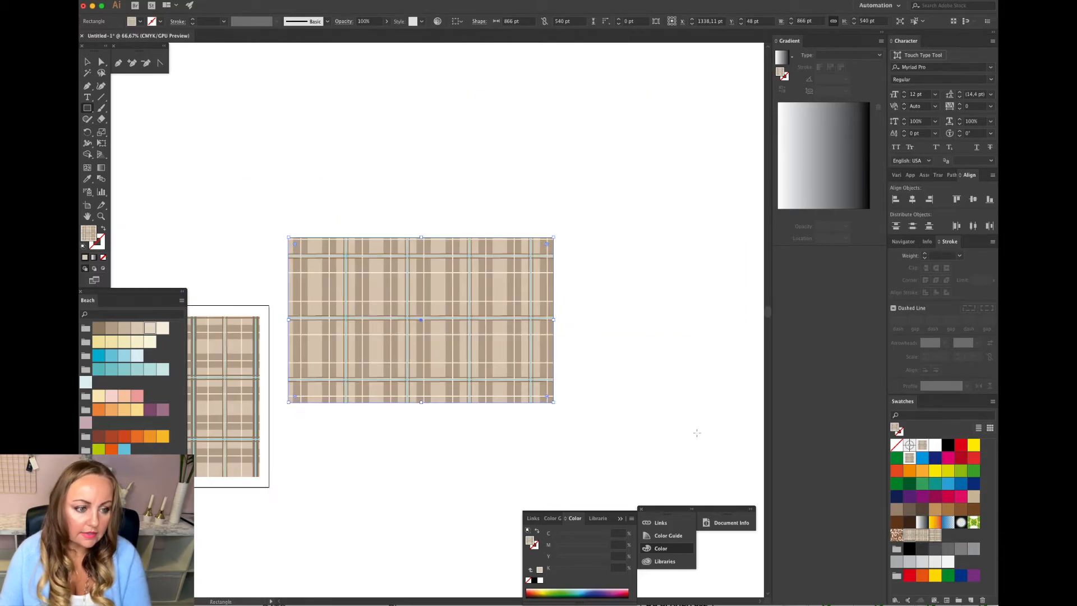
scroll(697, 433, down, 5)
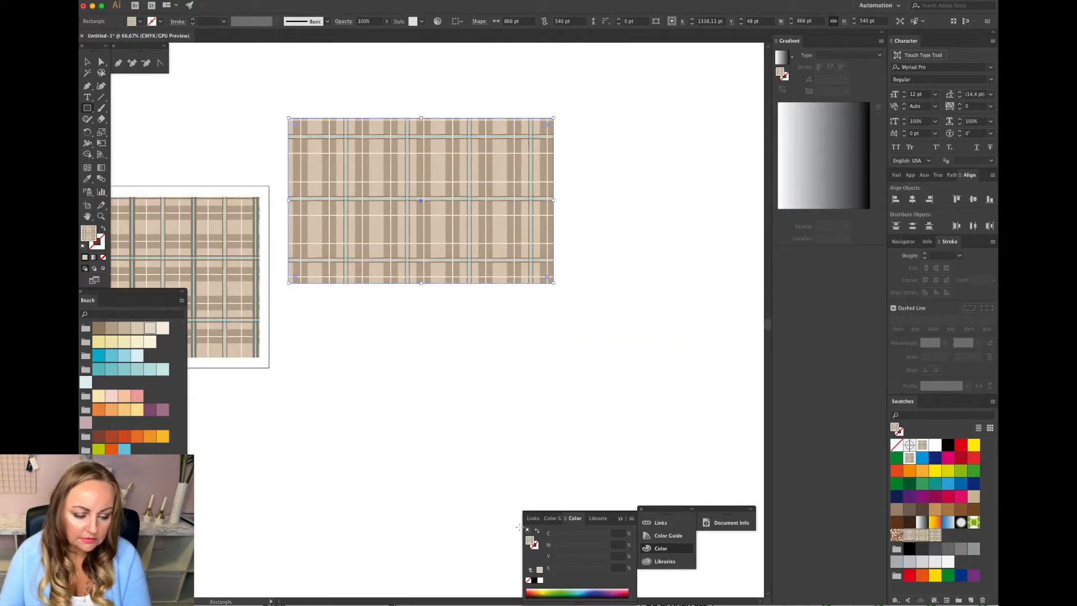
drag(547, 518, 997, 534)
click(642, 509)
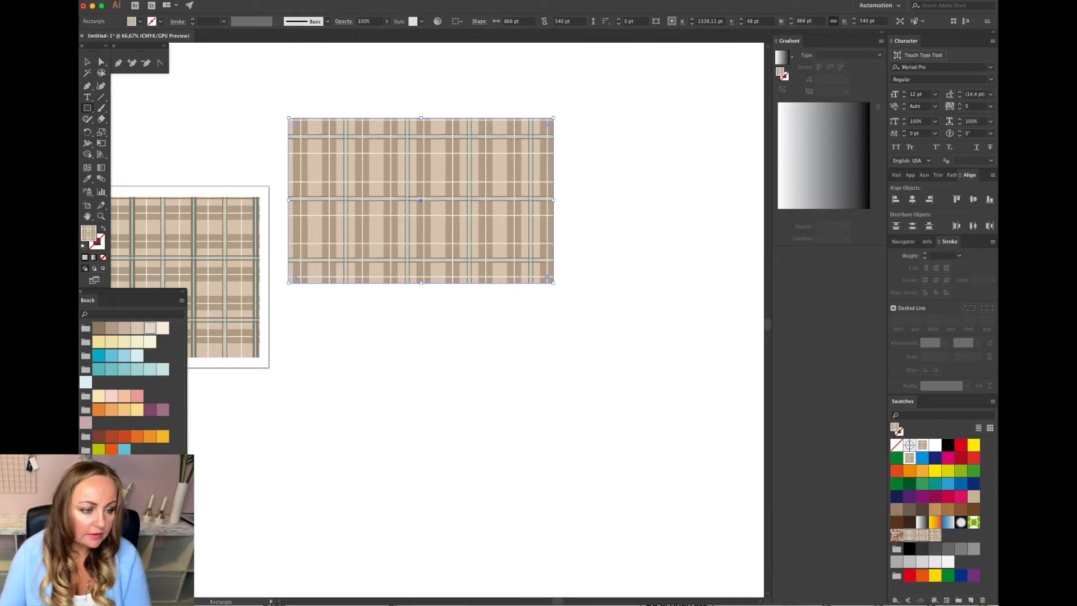
Move the new patterned rectangle up toward the top of the artboard.
key(v)
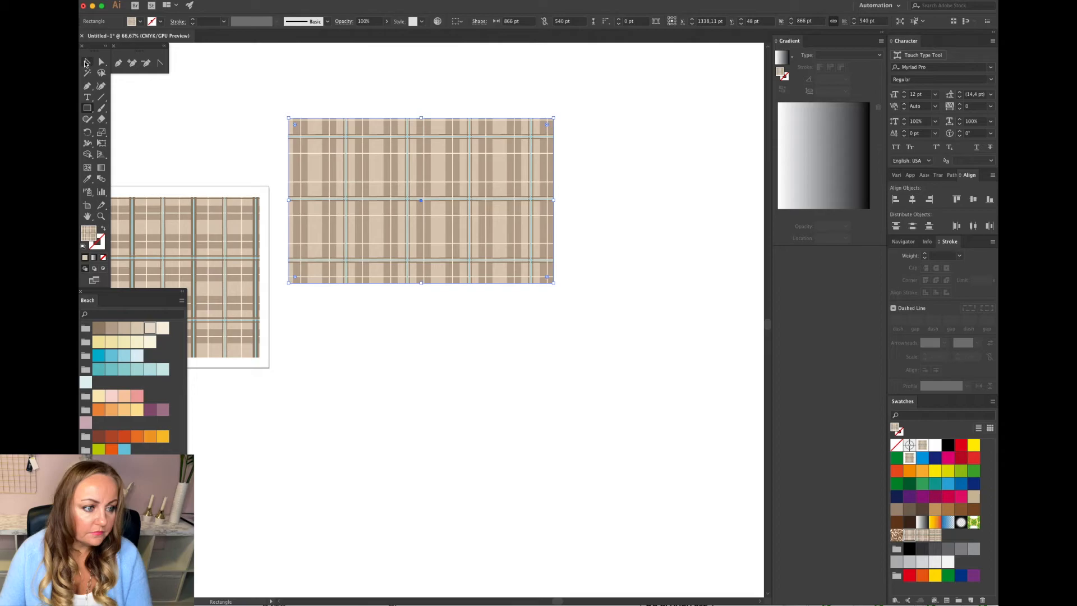
drag(445, 210, 460, 161)
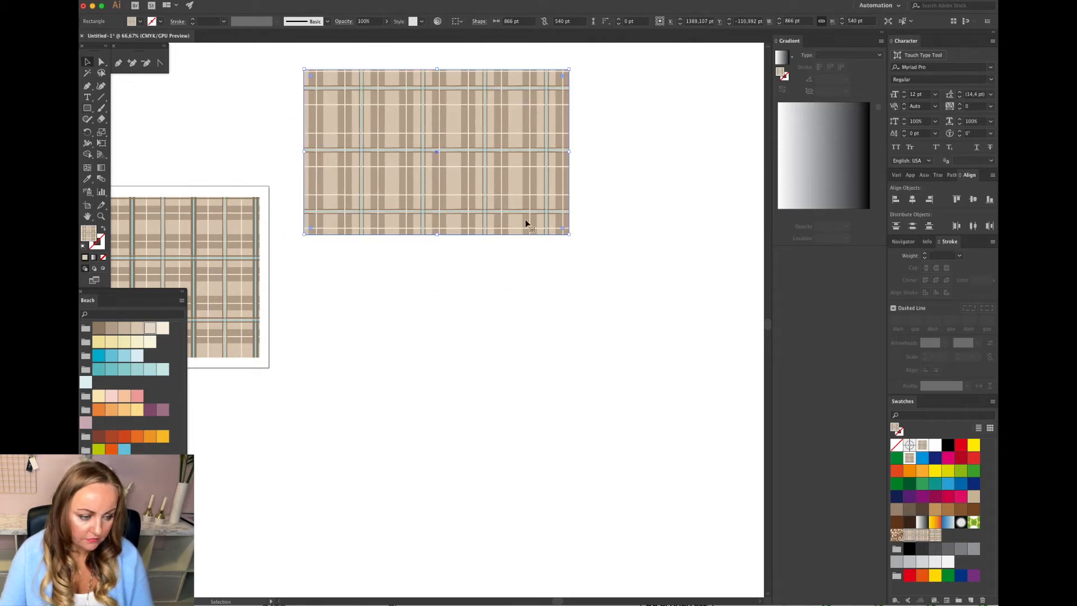
click(540, 257)
click(407, 182)
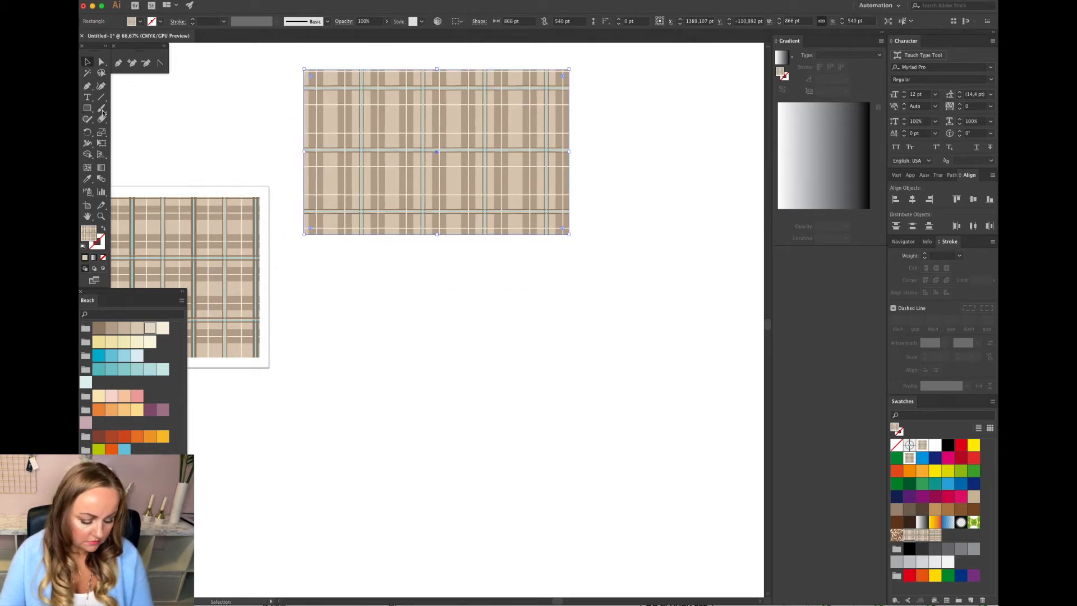
Duplicate the rectangle twice below it, filling each copy with a different plaid pattern swatch.
drag(444, 178, 445, 355)
click(921, 534)
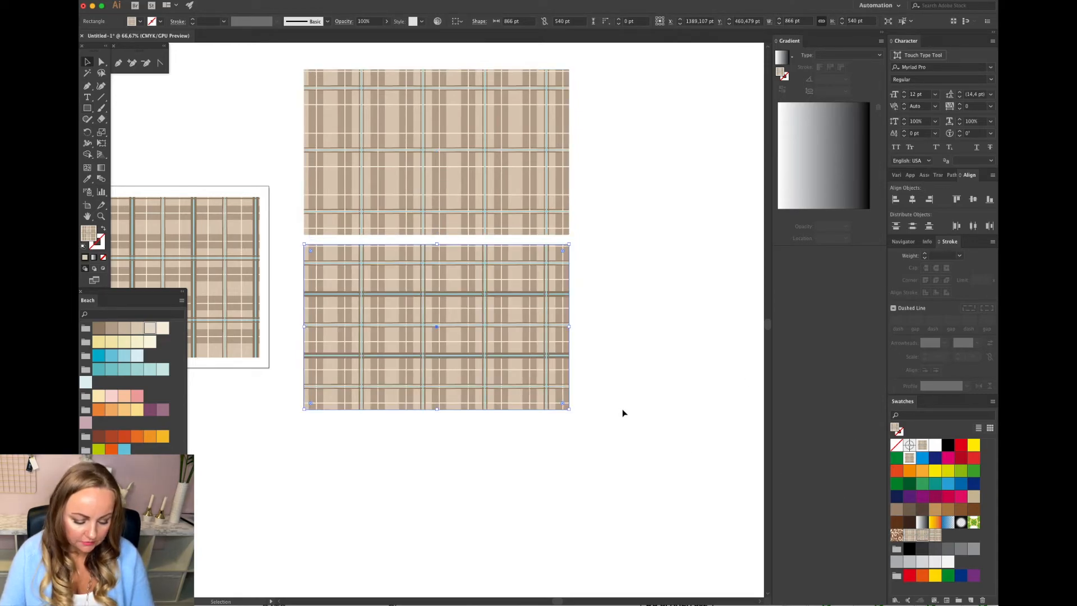
drag(489, 336, 490, 505)
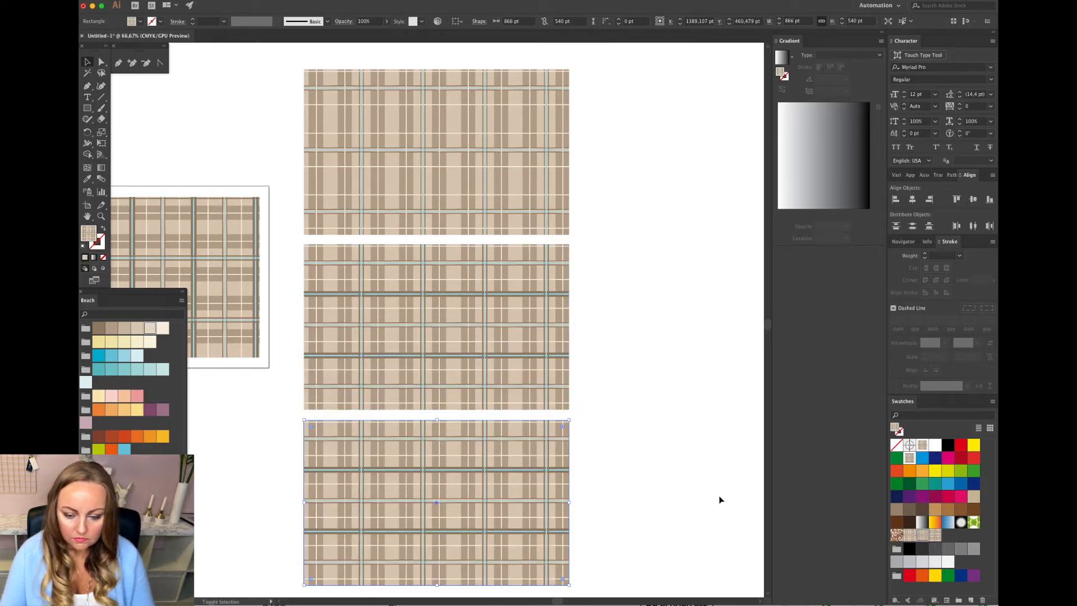
click(935, 535)
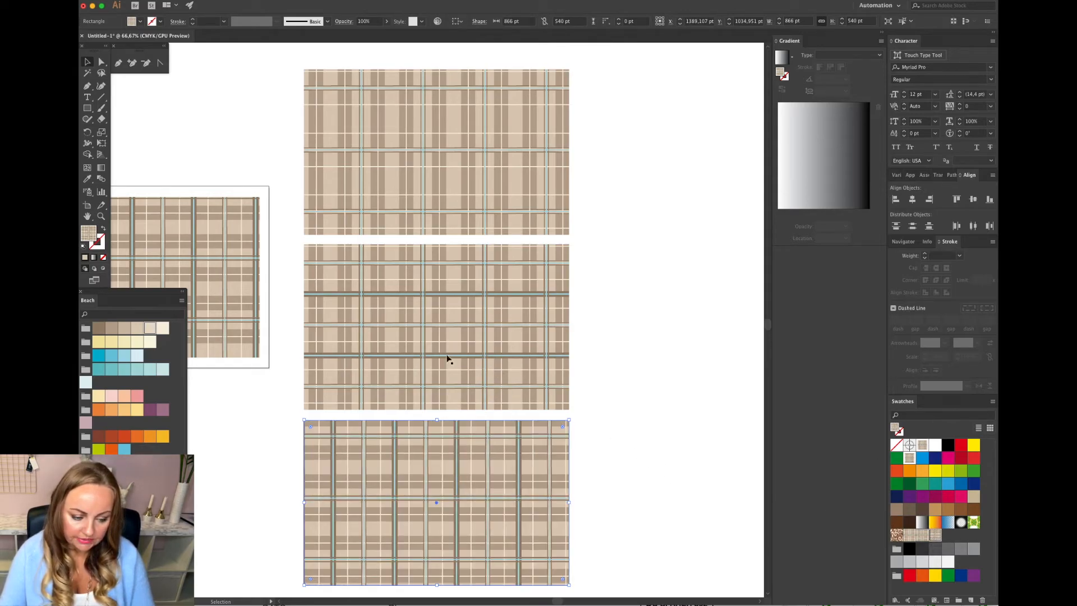
click(619, 473)
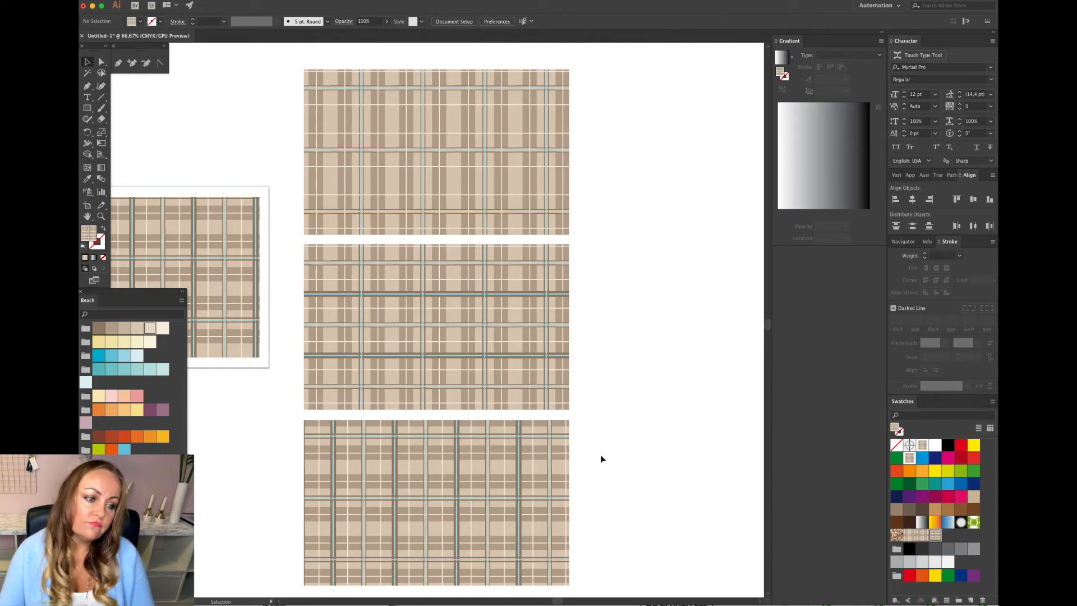
Paste the dress flat sketch beside the rectangles and scale it up to fill the space.
scroll(601, 457, down, 2)
scroll(601, 459, up, 1)
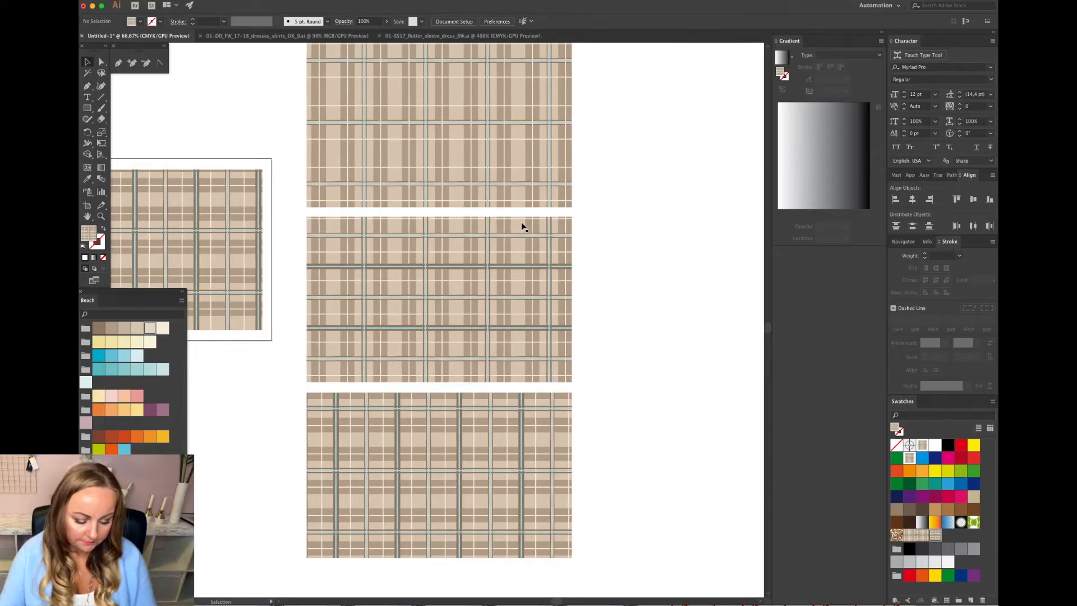
scroll(520, 227, right, 3)
scroll(521, 227, right, 8)
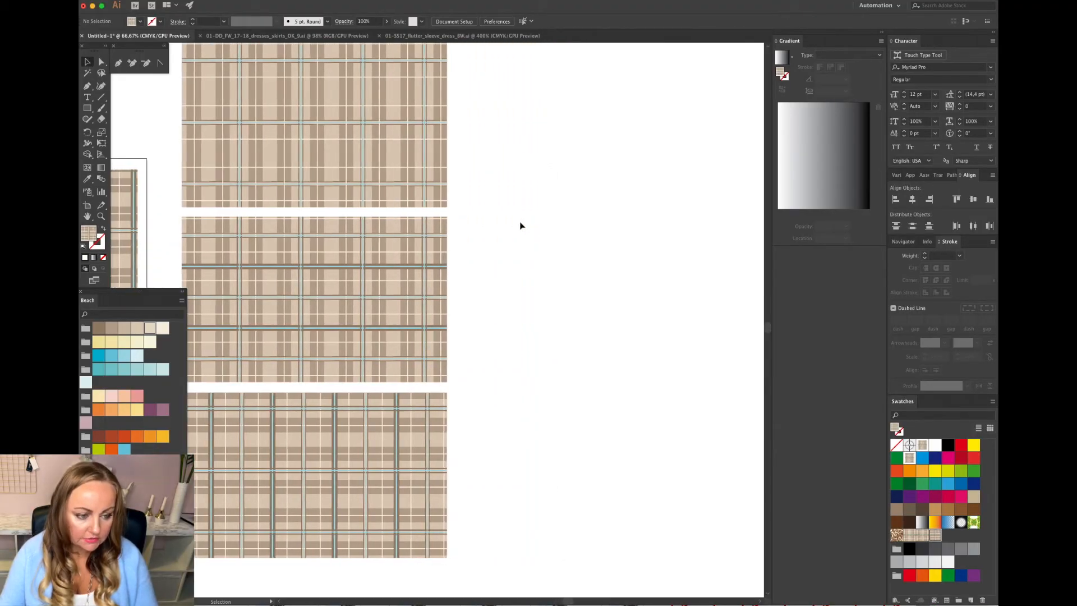
key(ctrl+v)
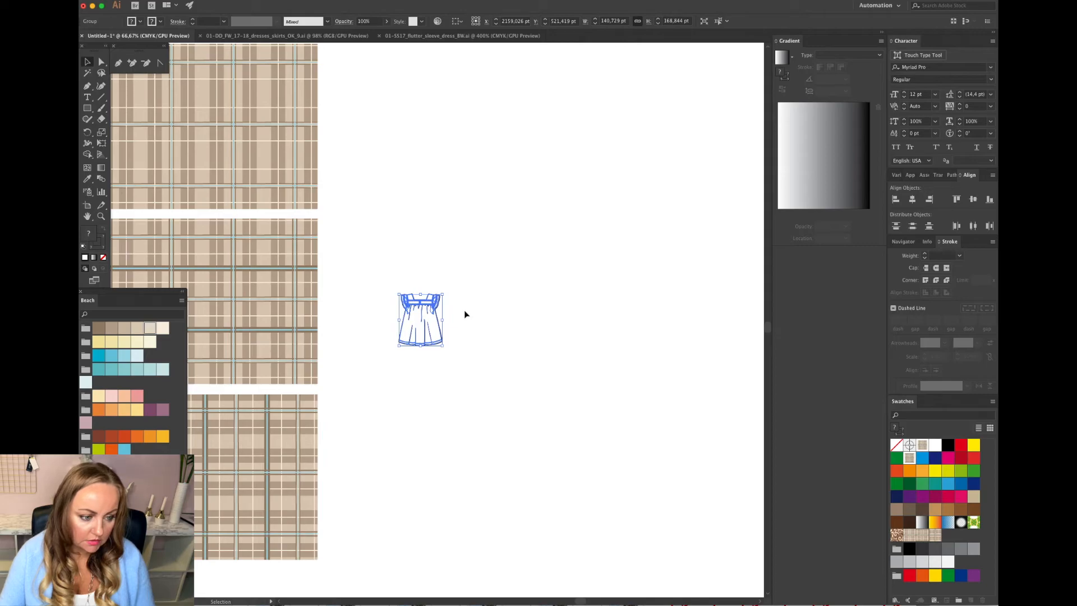
mouse_move(443, 295)
mouse_down()
mouse_move(655, 144)
mouse_move(569, 292)
mouse_up()
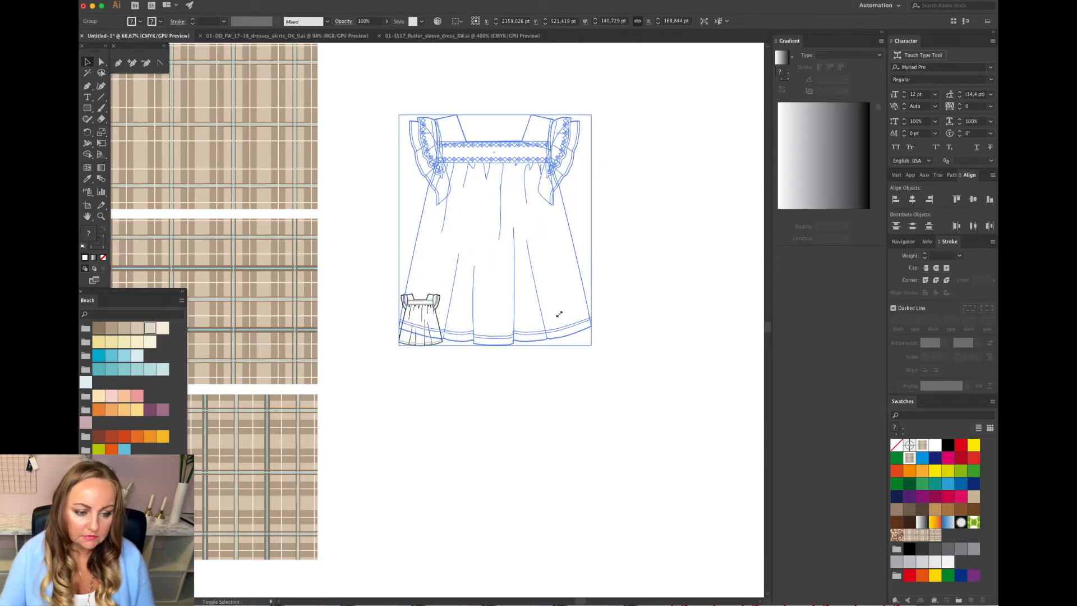
mouse_move(571, 341)
mouse_down()
mouse_move(589, 344)
mouse_move(688, 453)
mouse_move(703, 402)
mouse_up()
click(703, 403)
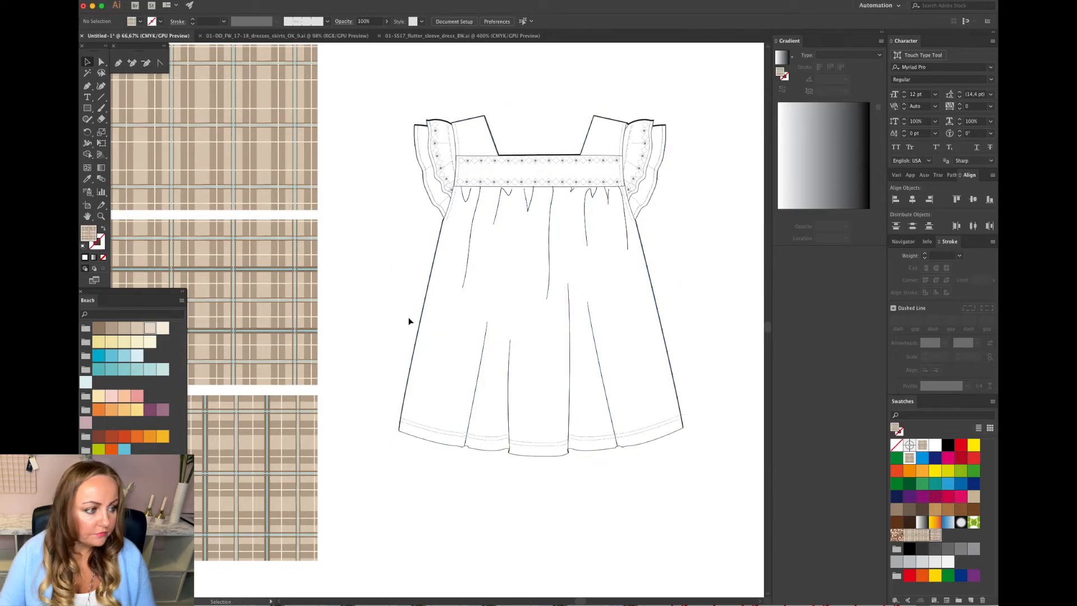
Select all the dress shapes with the same white fill and fill them with a plaid pattern swatch.
click(101, 63)
click(490, 268)
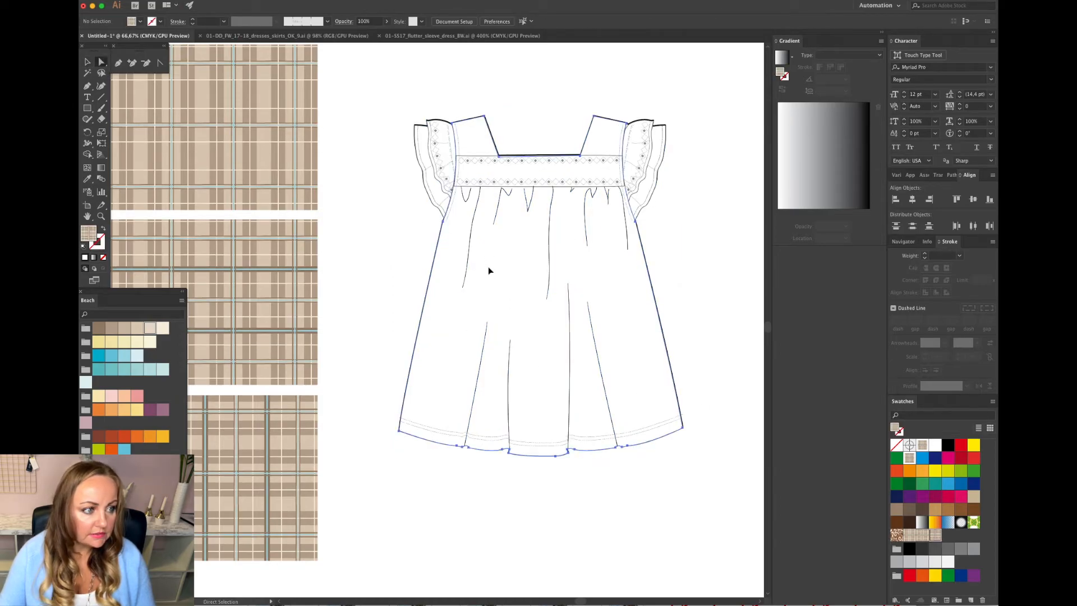
click(260, 6)
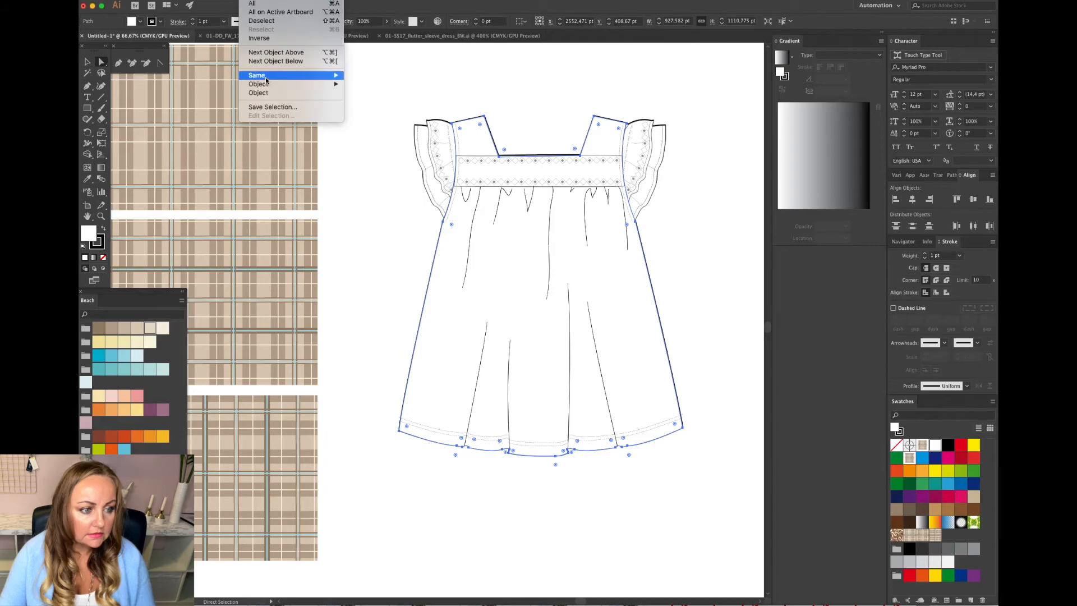
mouse_move(275, 76)
click(387, 110)
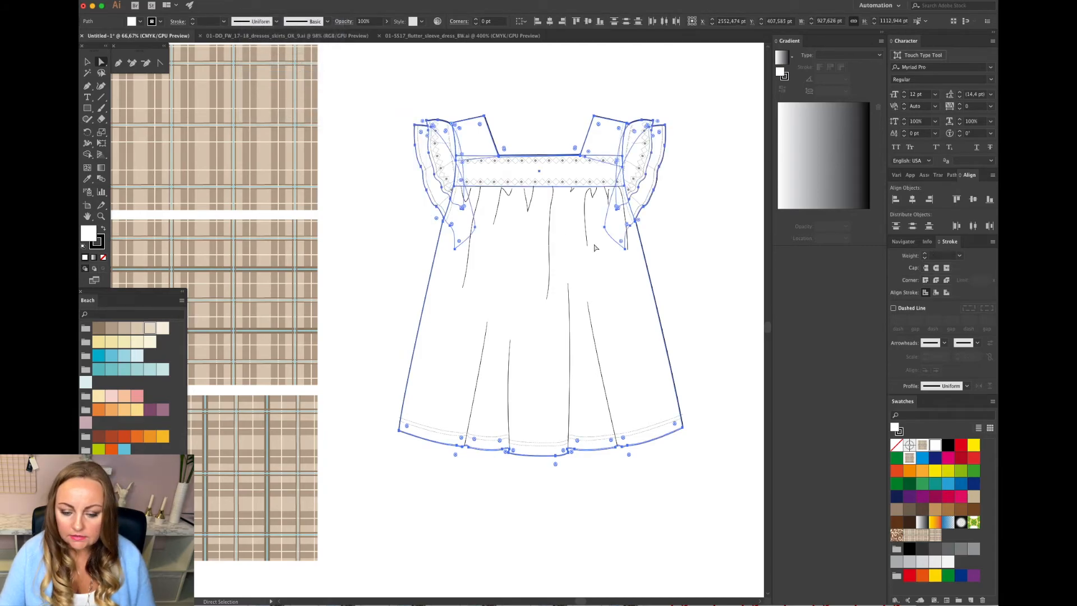
click(933, 536)
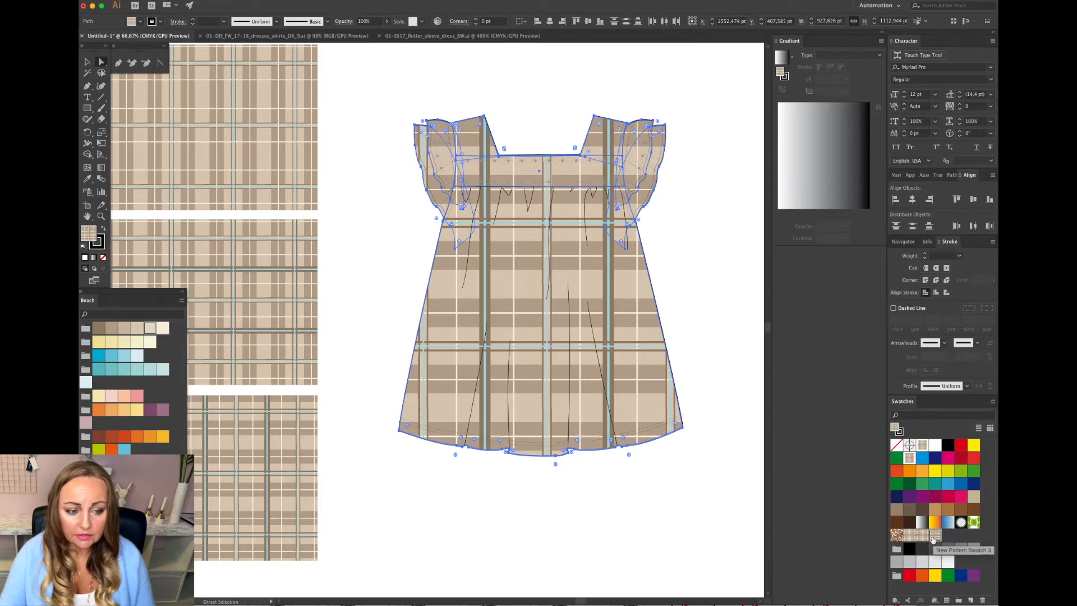
click(922, 537)
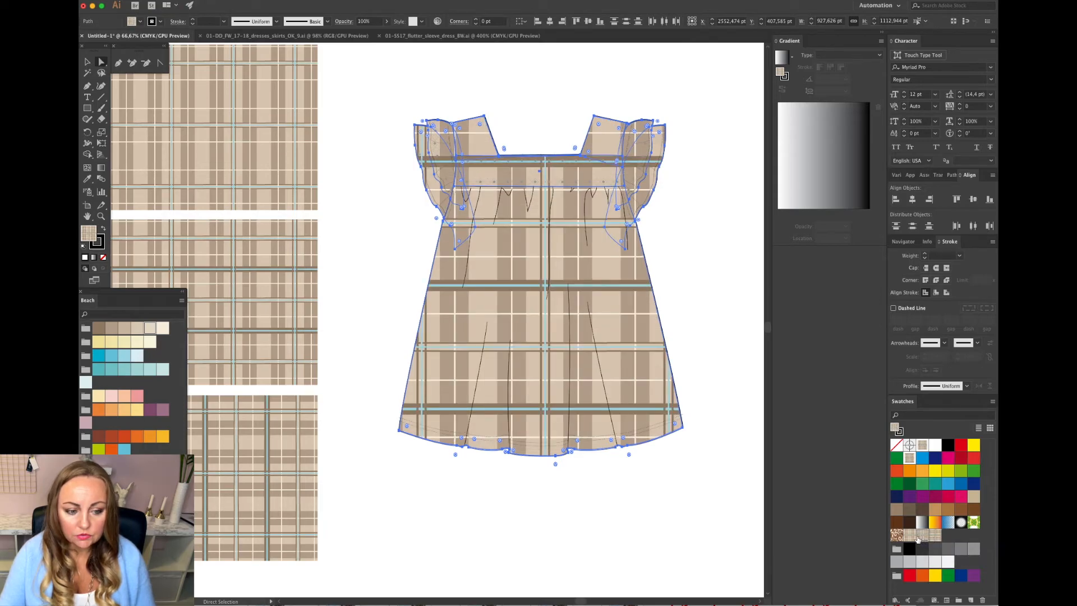
click(909, 536)
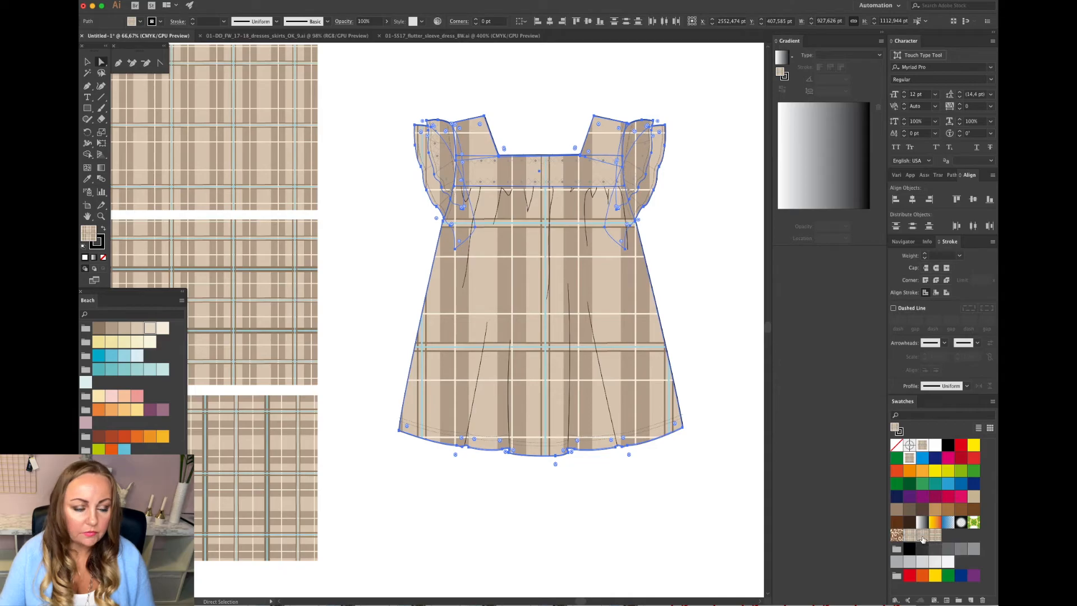
click(921, 537)
Scale only the pattern inside the dress shapes uniformly to 50%, leaving the objects untransformed.
click(203, 2)
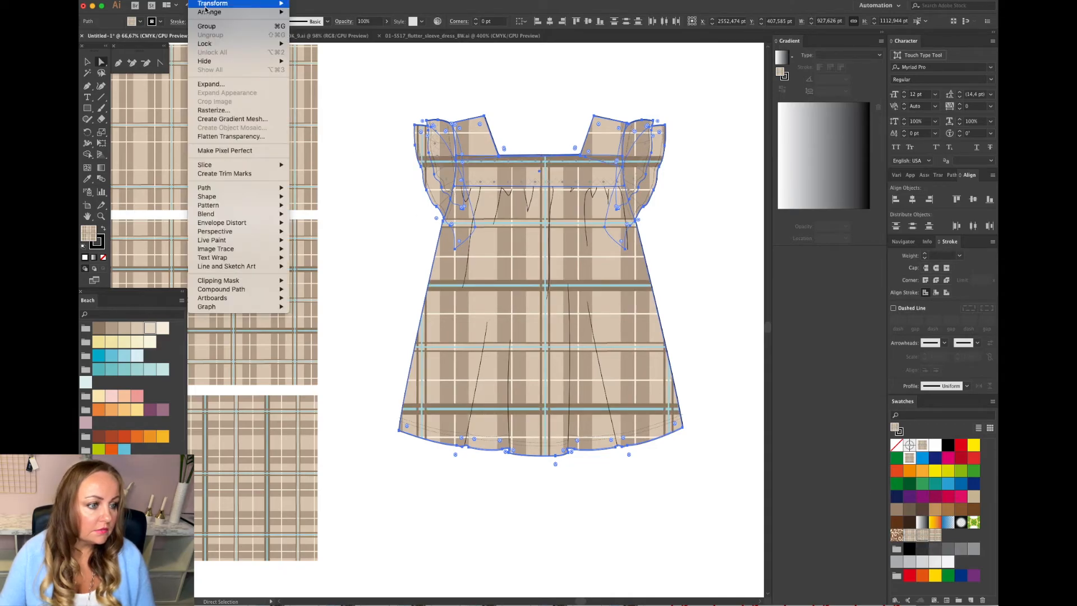
mouse_move(236, 3)
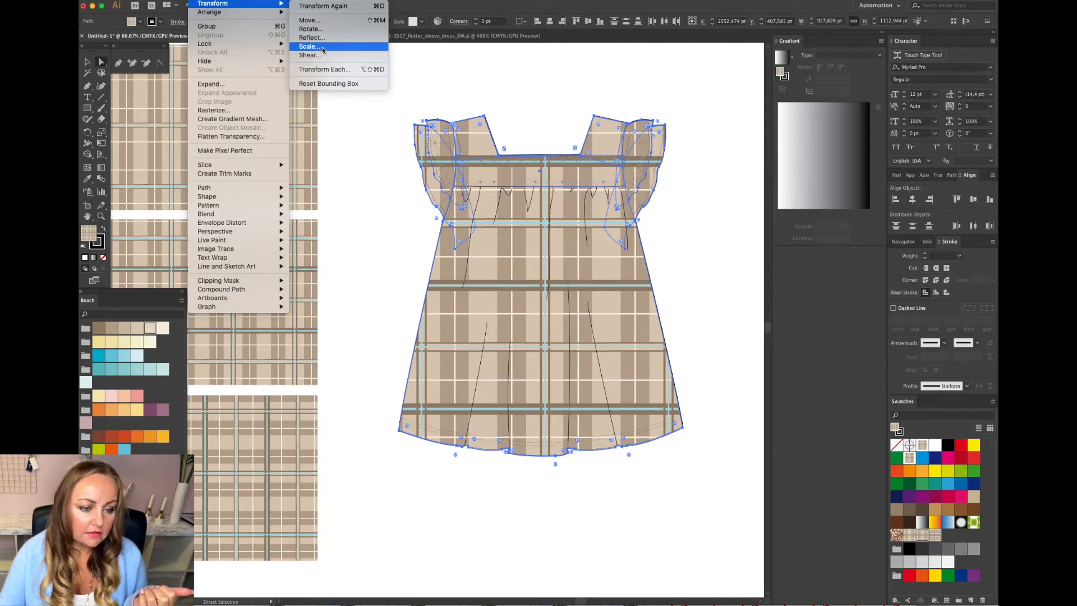
click(310, 46)
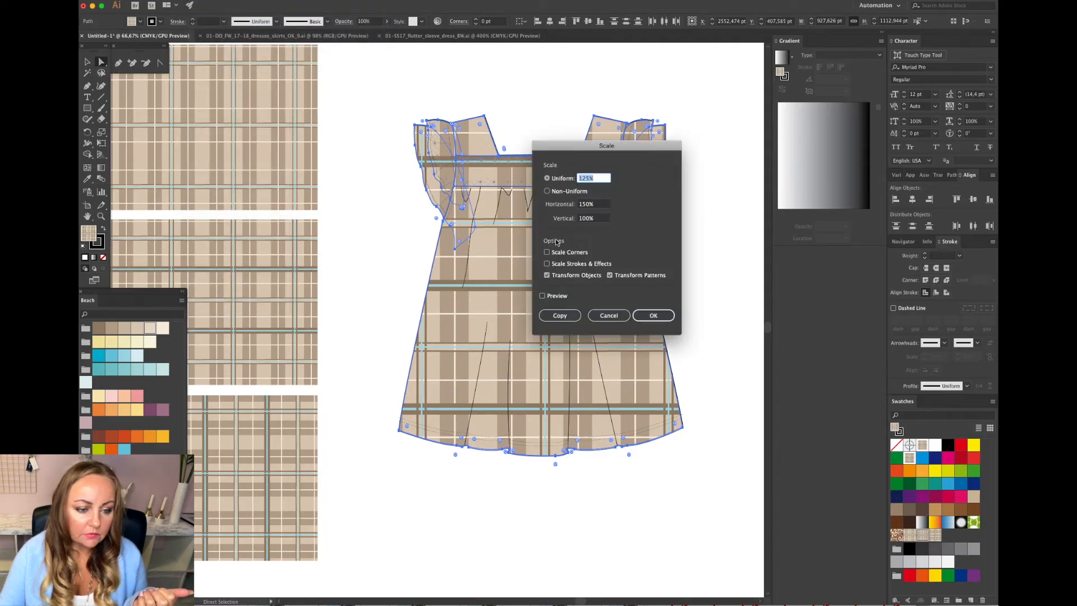
click(547, 276)
click(589, 179)
drag(590, 177, 568, 180)
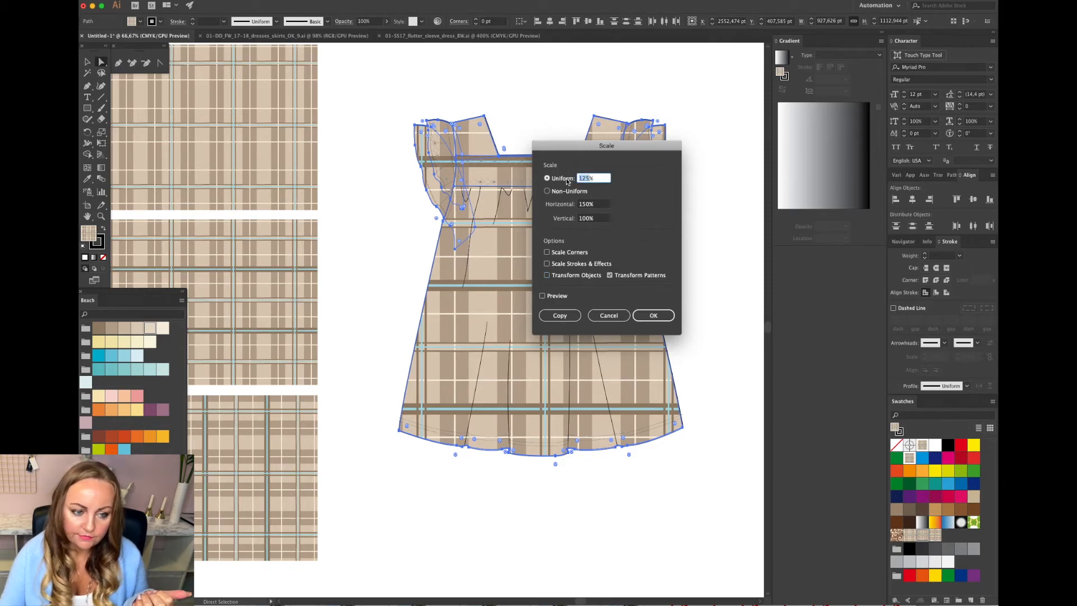
text(50%)
click(652, 317)
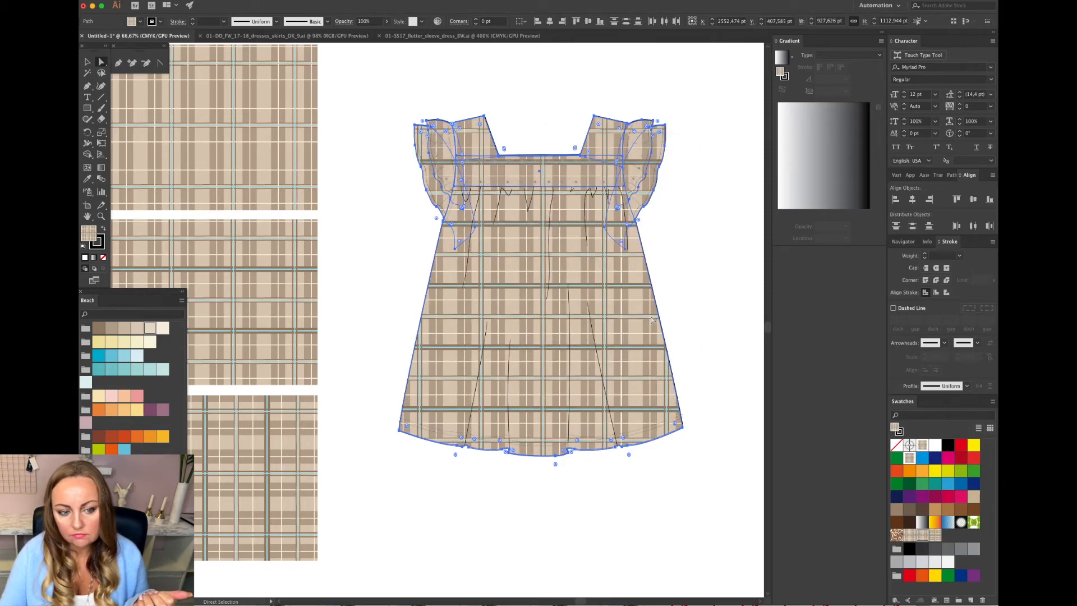
Lock the lowest plaid-filled rectangle so it can no longer be selected.
click(720, 307)
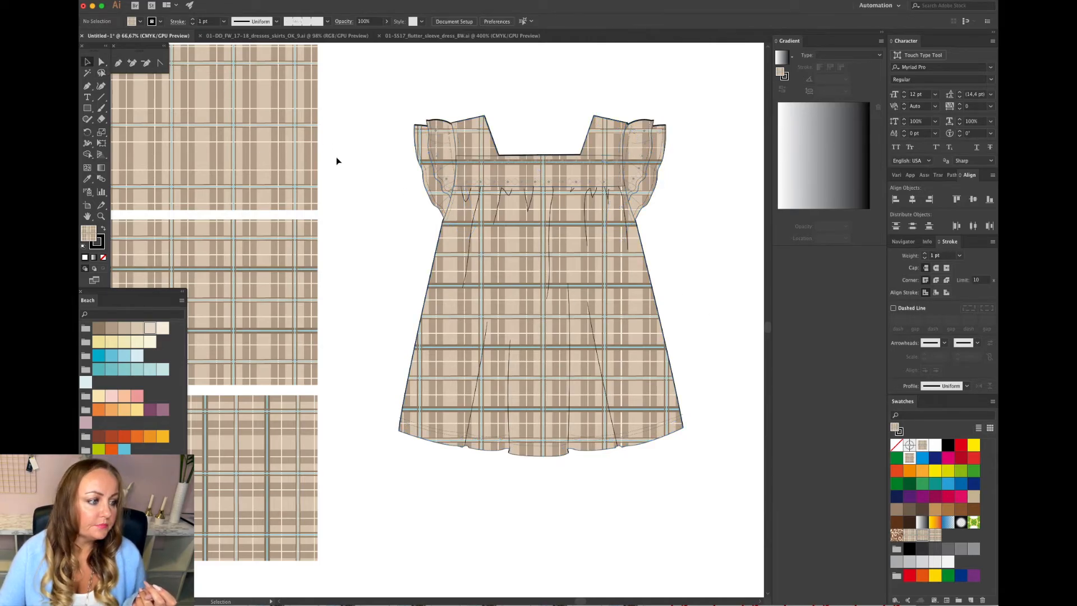
click(101, 62)
click(502, 291)
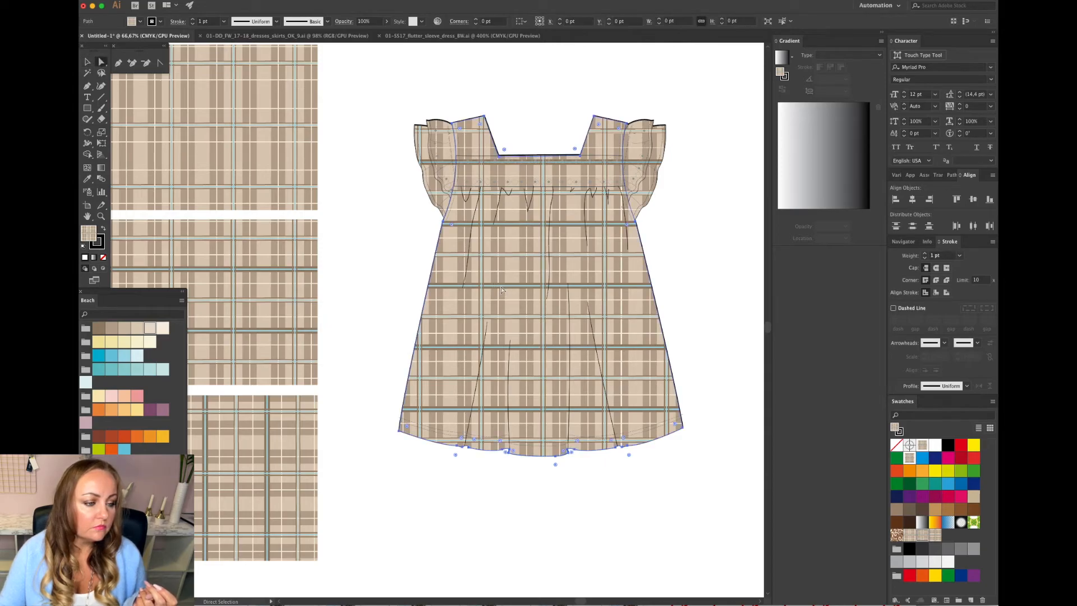
click(87, 62)
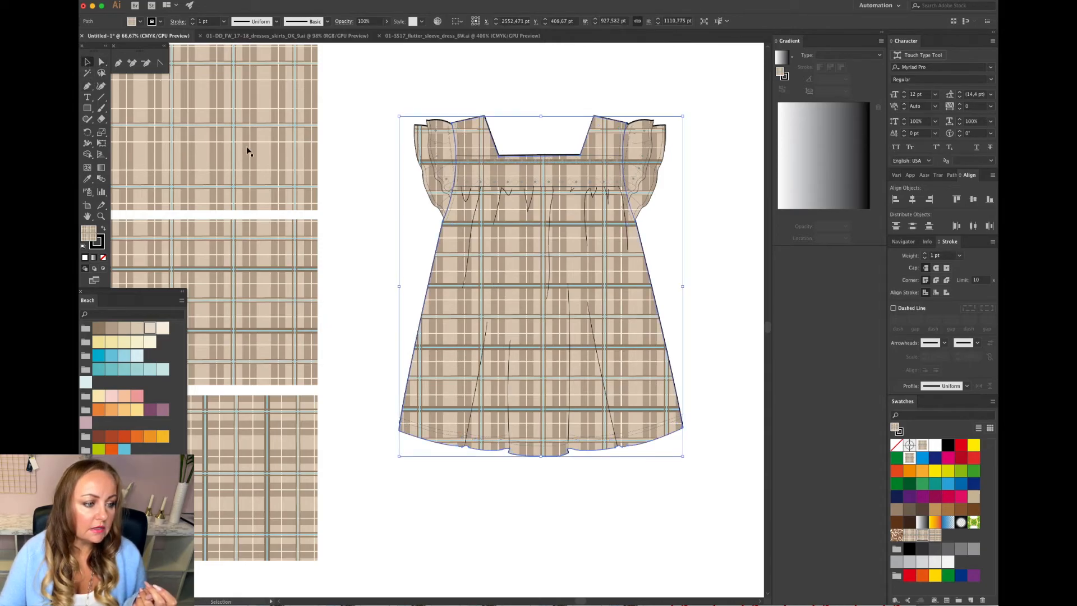
click(325, 152)
click(272, 427)
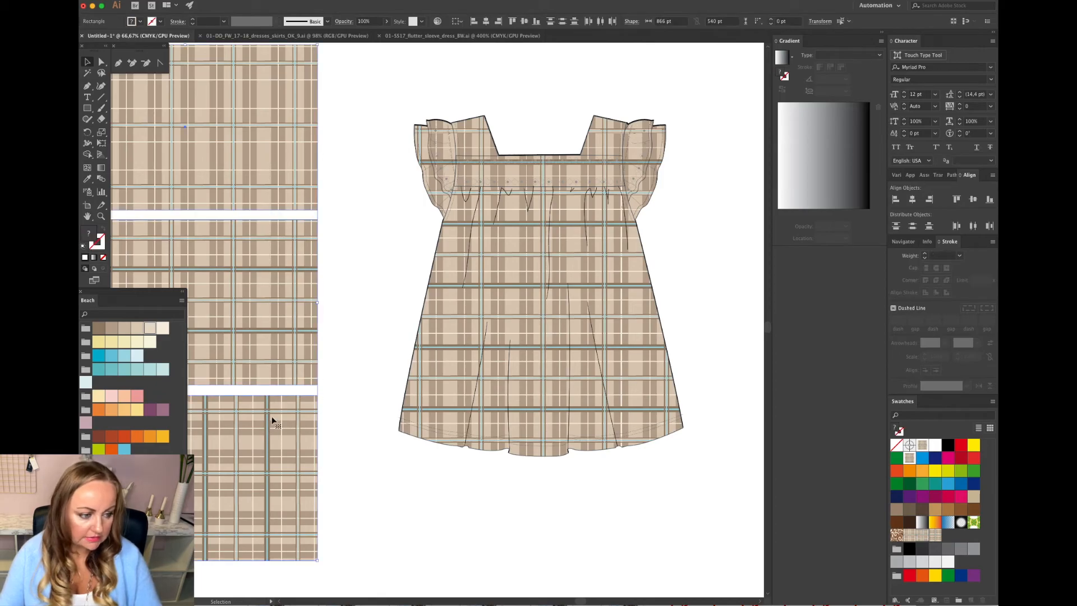
key(super+2)
Reselect all dress shapes sharing the same fill and switch them to the plaid pattern swatch New Pattern Swatch 2.
click(101, 63)
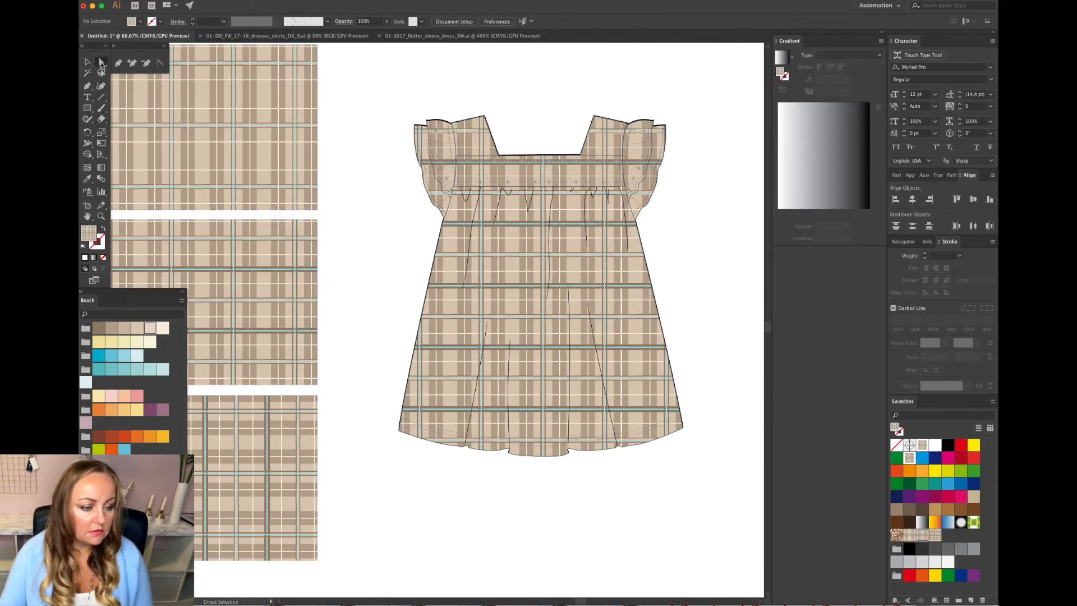
click(439, 248)
click(253, 0)
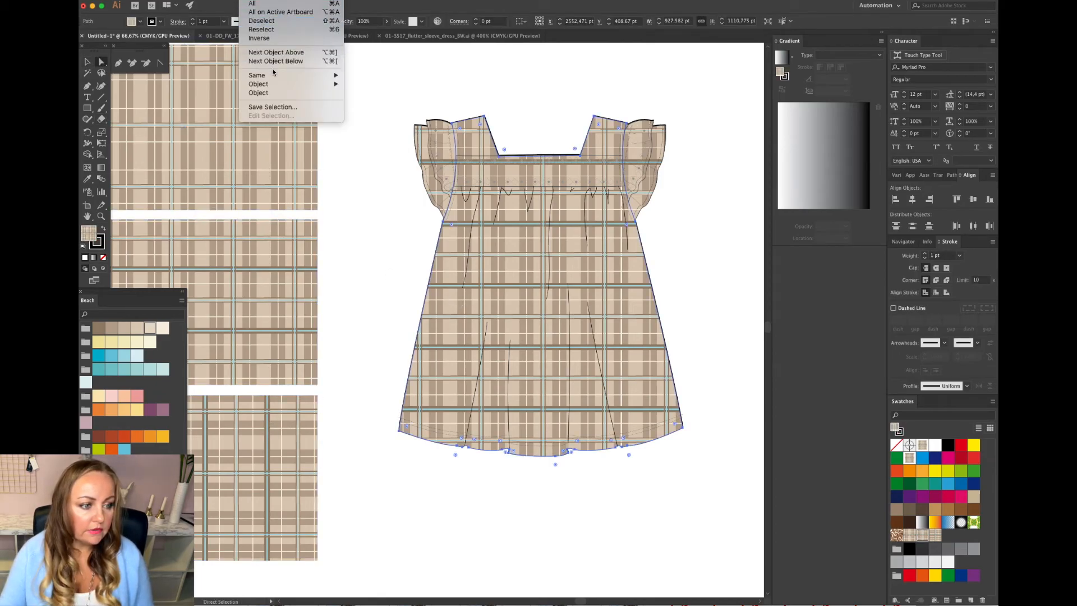
mouse_move(258, 75)
click(404, 111)
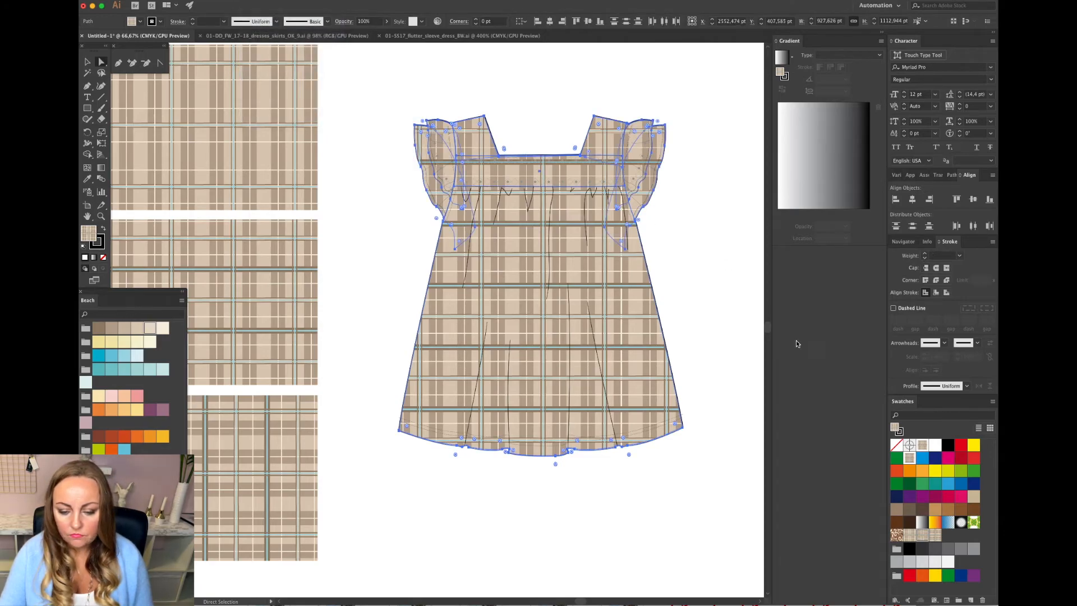
click(910, 537)
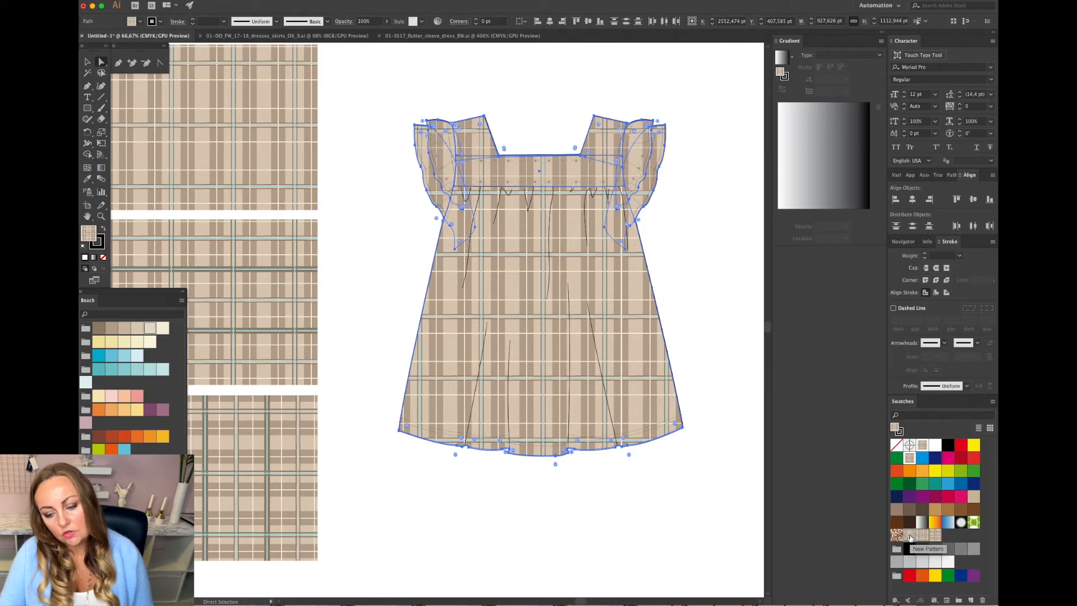
click(920, 536)
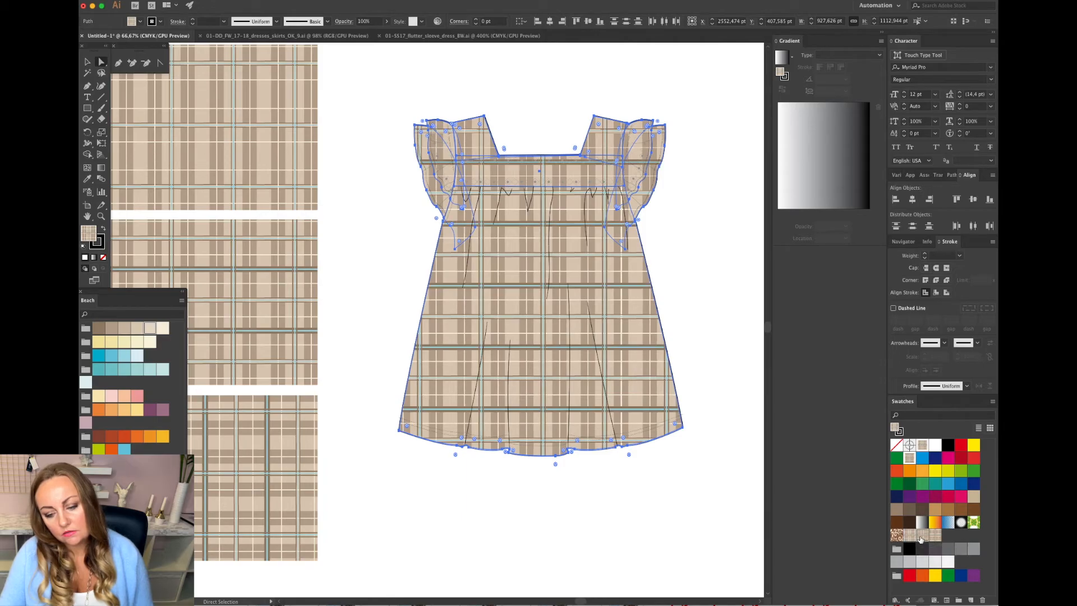
click(935, 537)
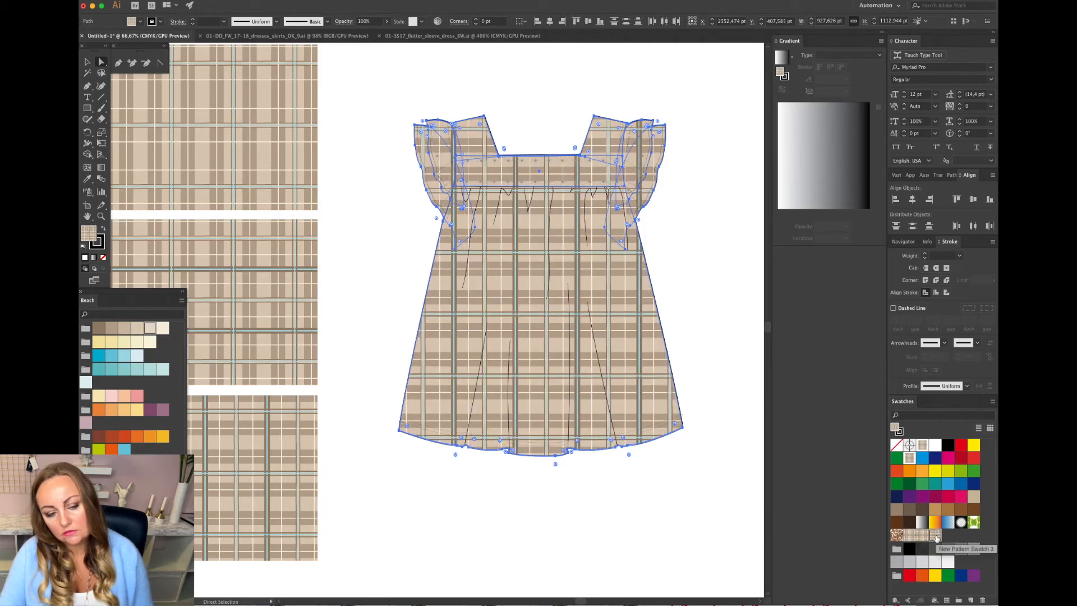
click(575, 499)
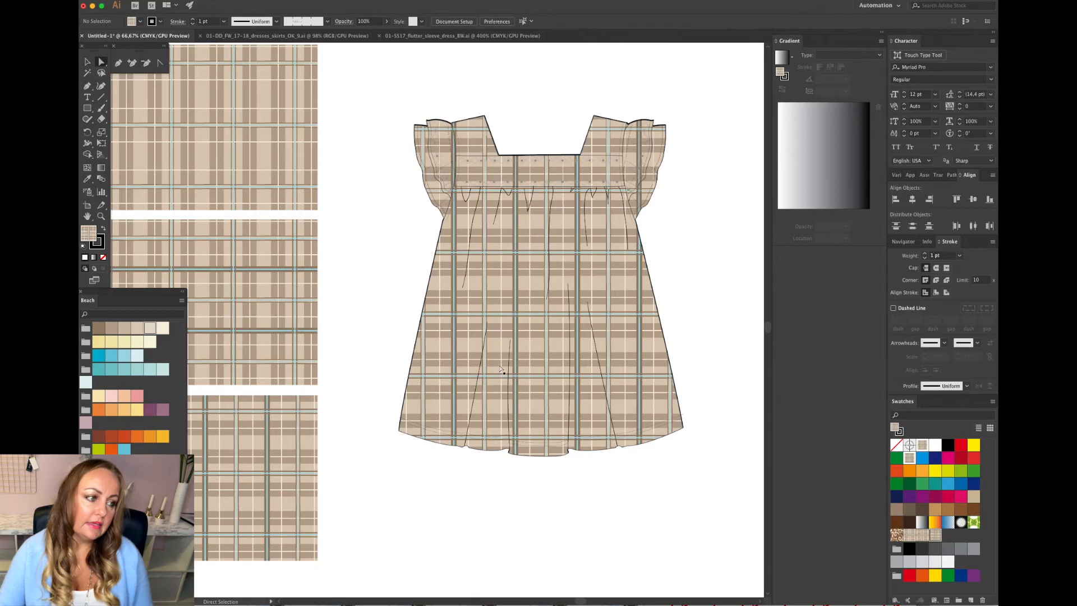
Select every stitch dot on the dress with the same fill colour and recolour them with the brown Beach swatch.
key(super+plus)
click(99, 62)
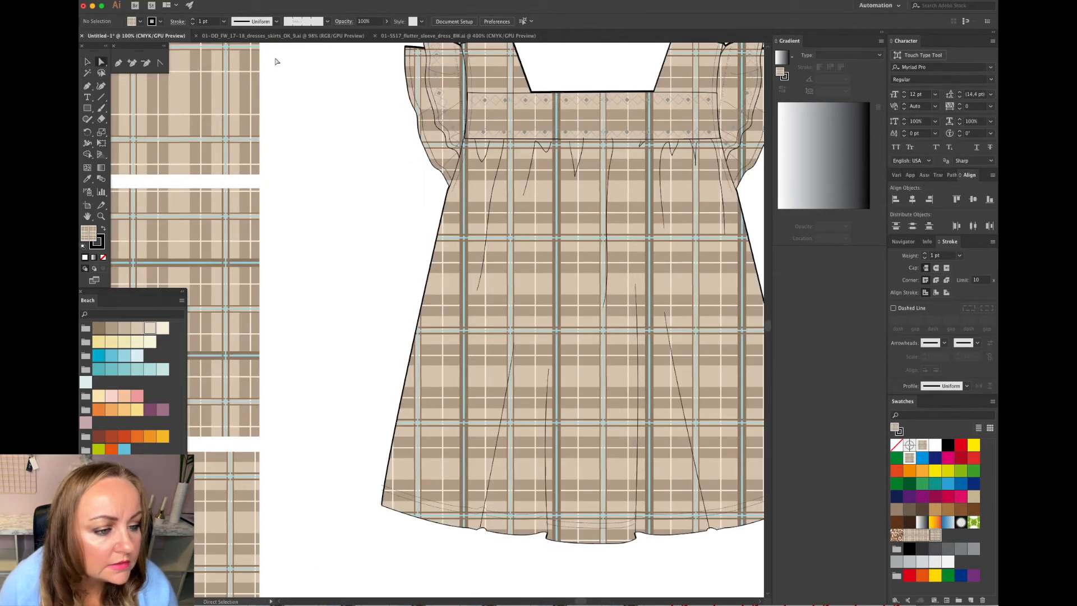
click(505, 102)
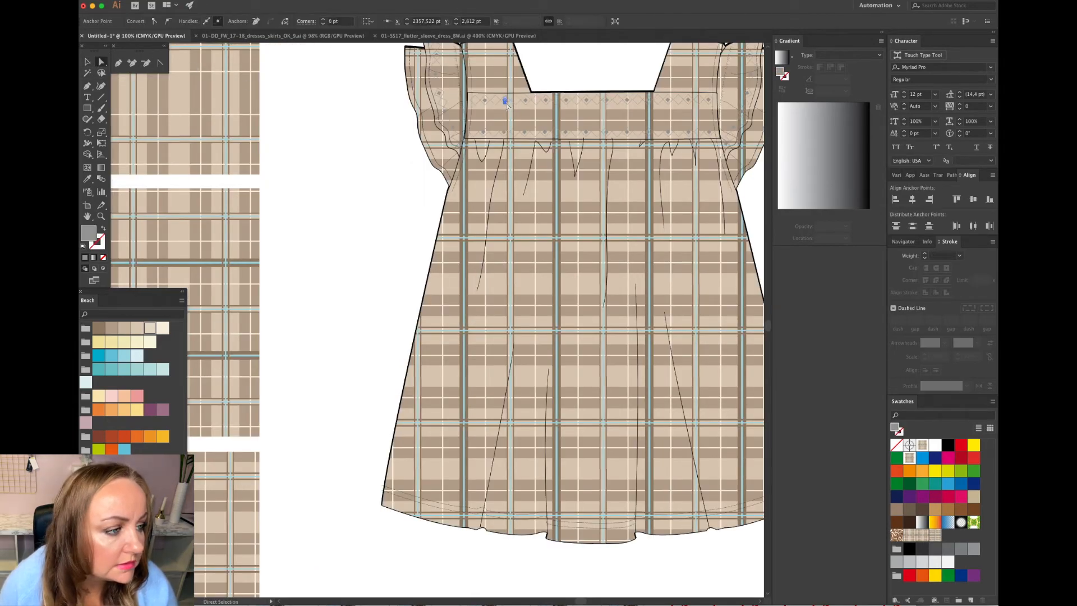
click(257, 2)
mouse_move(283, 76)
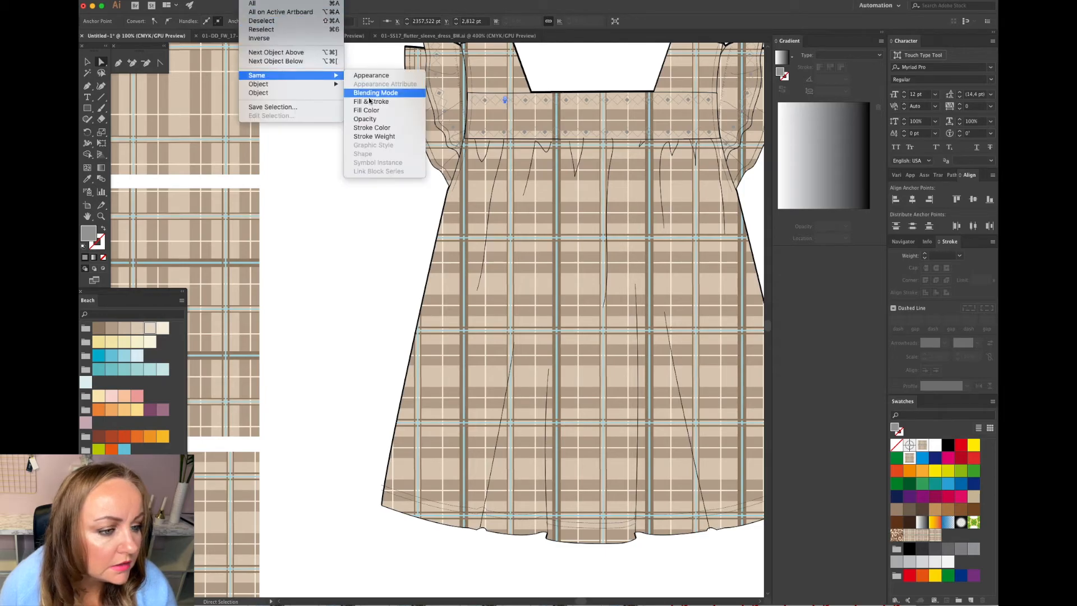
click(380, 111)
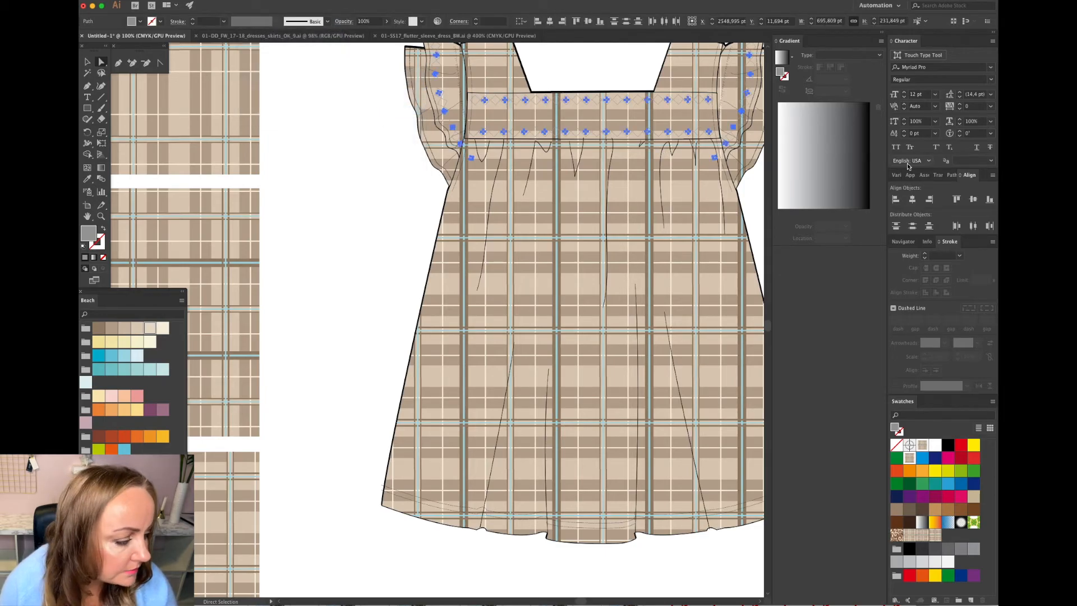
click(99, 328)
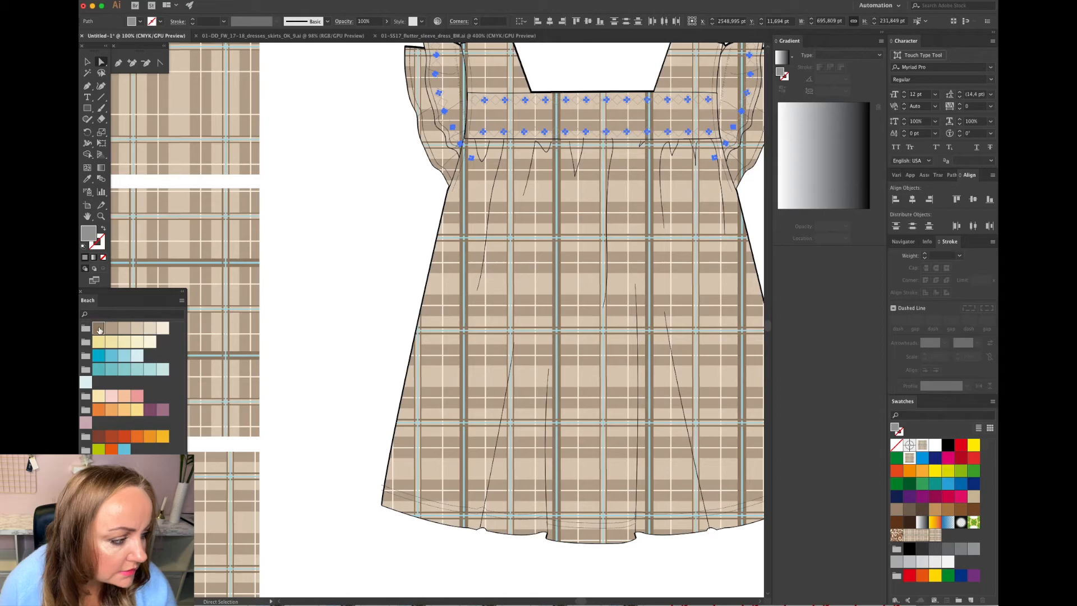
click(387, 215)
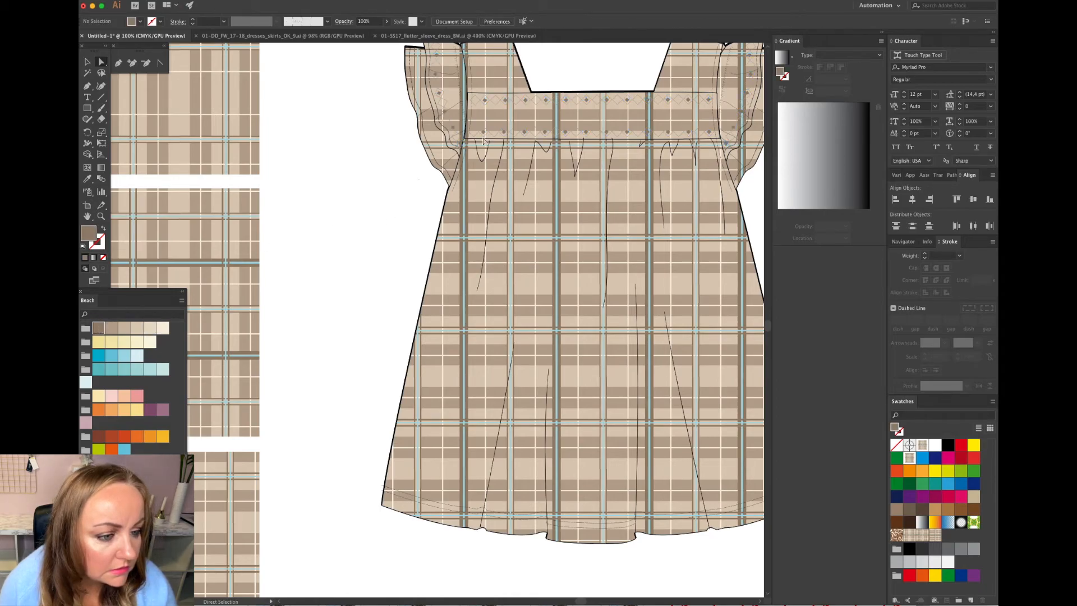
Select every stitch line with the same stroke colour and set their stroke to the brown Beach swatch.
click(502, 133)
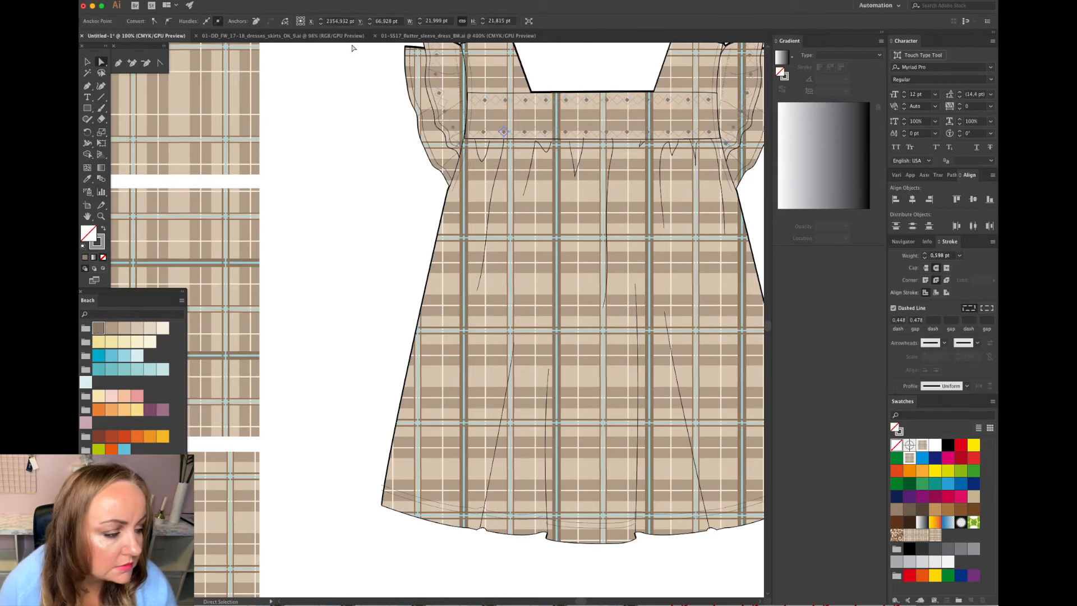
click(250, 0)
mouse_move(321, 78)
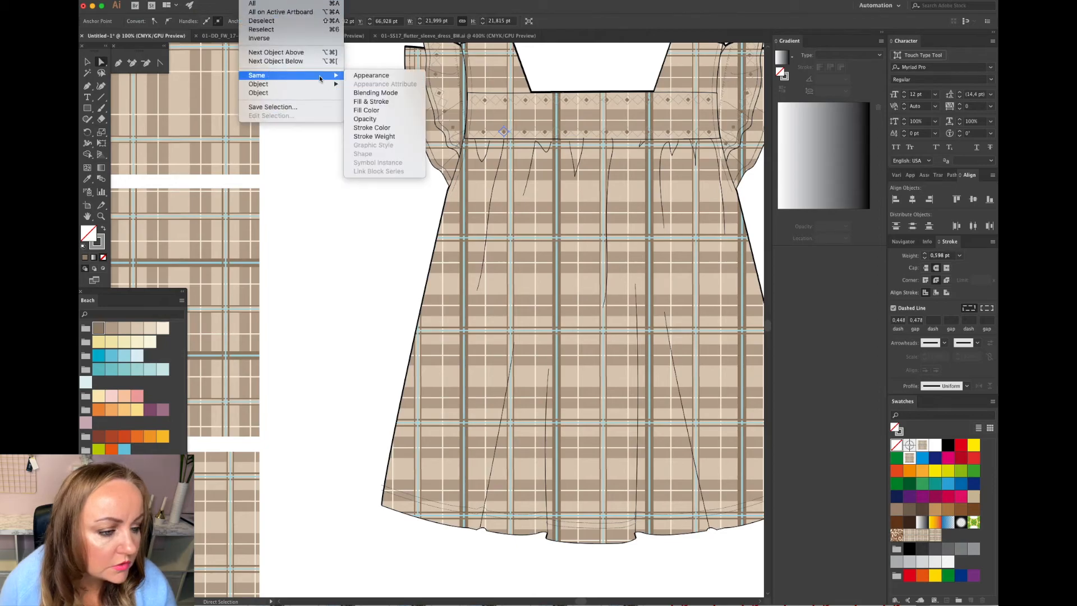
click(372, 128)
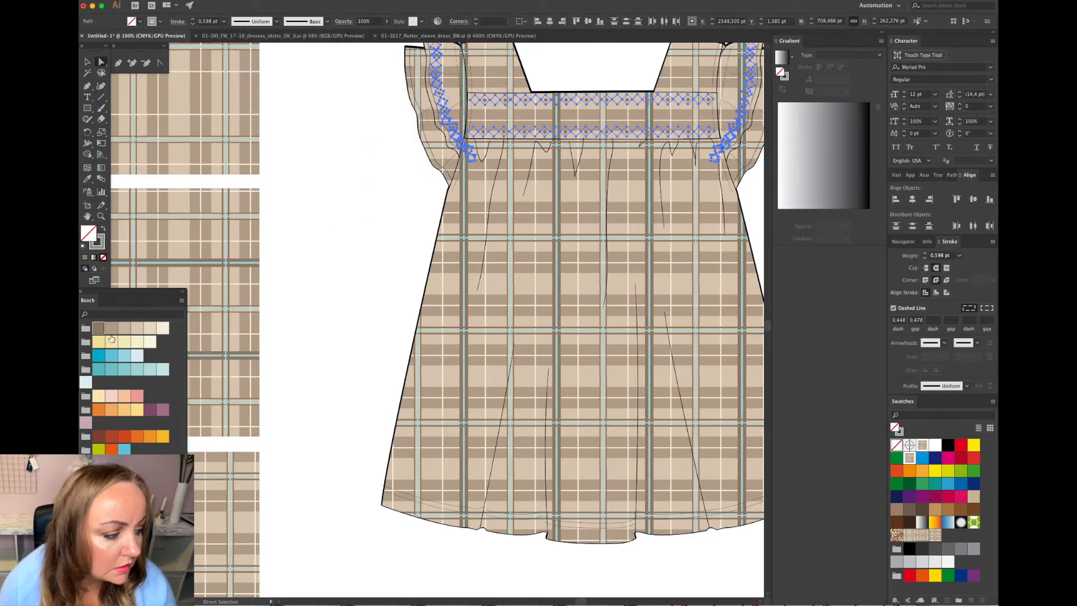
click(99, 243)
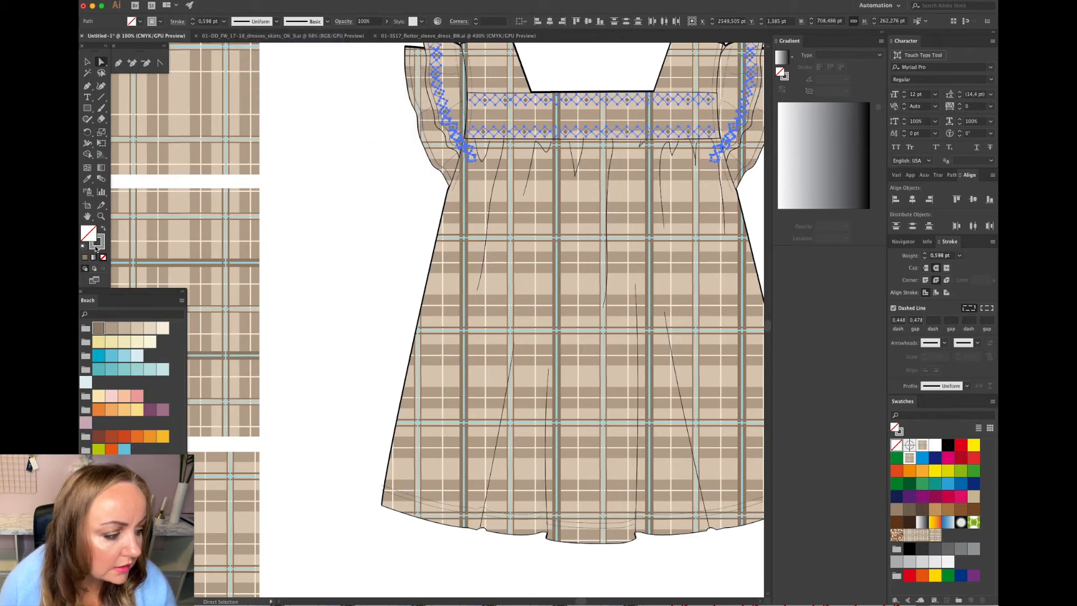
click(98, 329)
click(361, 254)
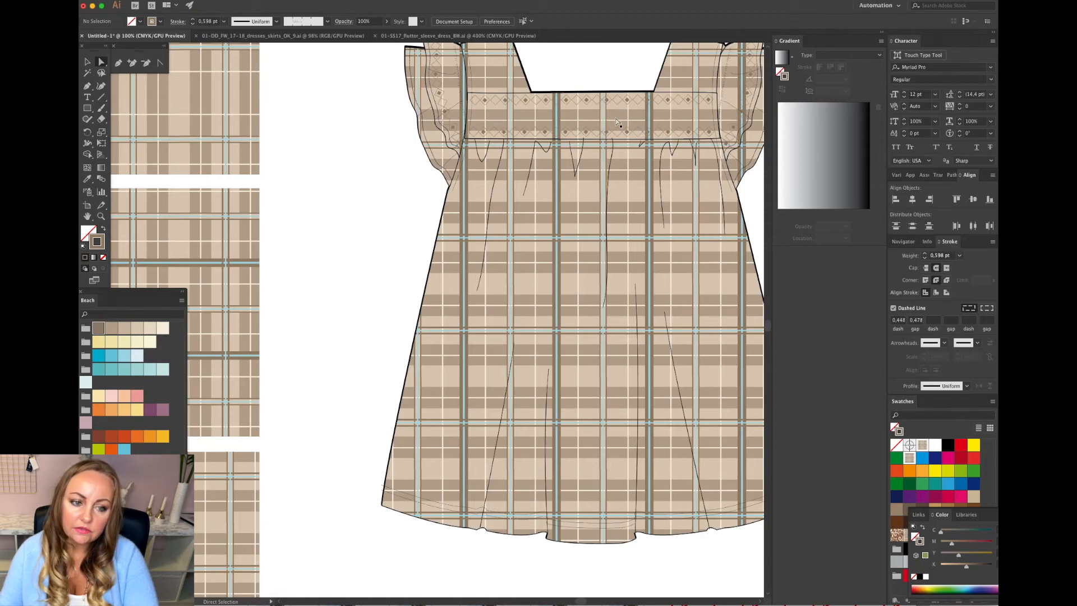
Move the whole dress sketch up to the top of the artboard beside the rectangles.
scroll(623, 118, up, 1)
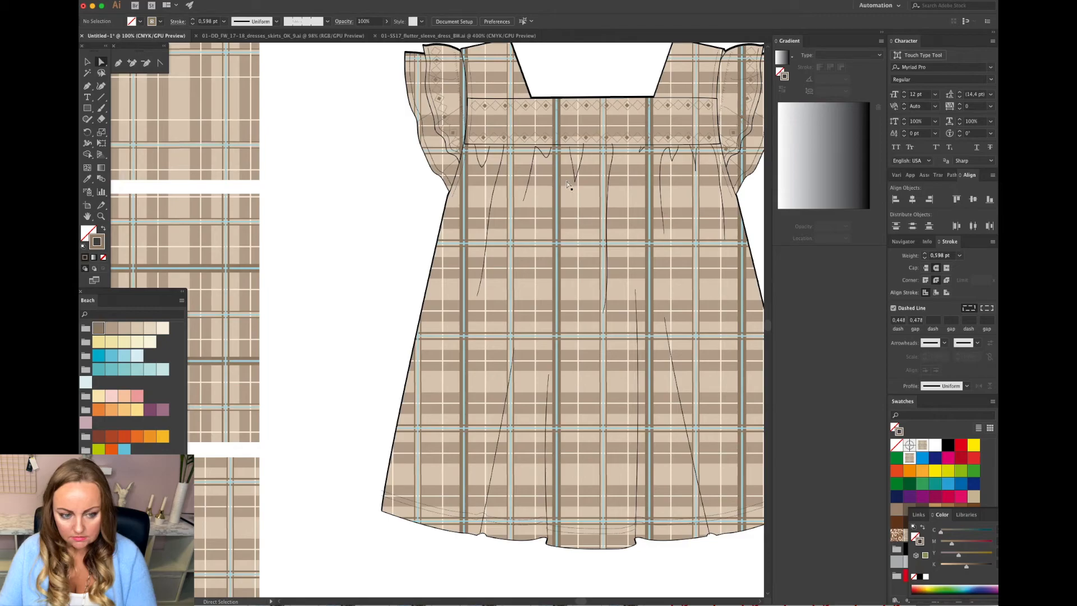
key(super+minus)
key(super+minus)
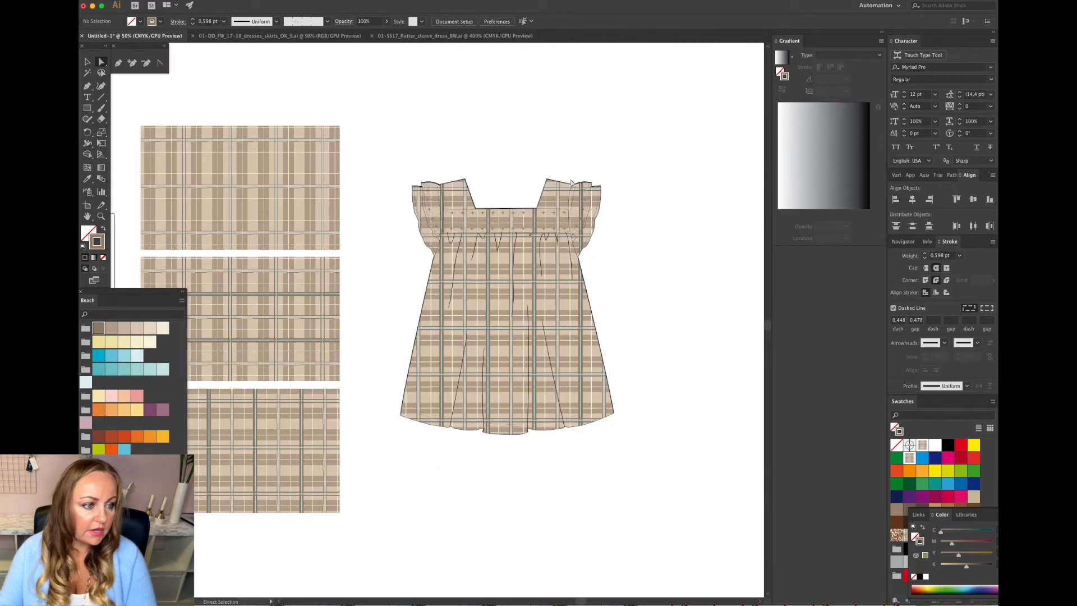
drag(298, 161, 622, 483)
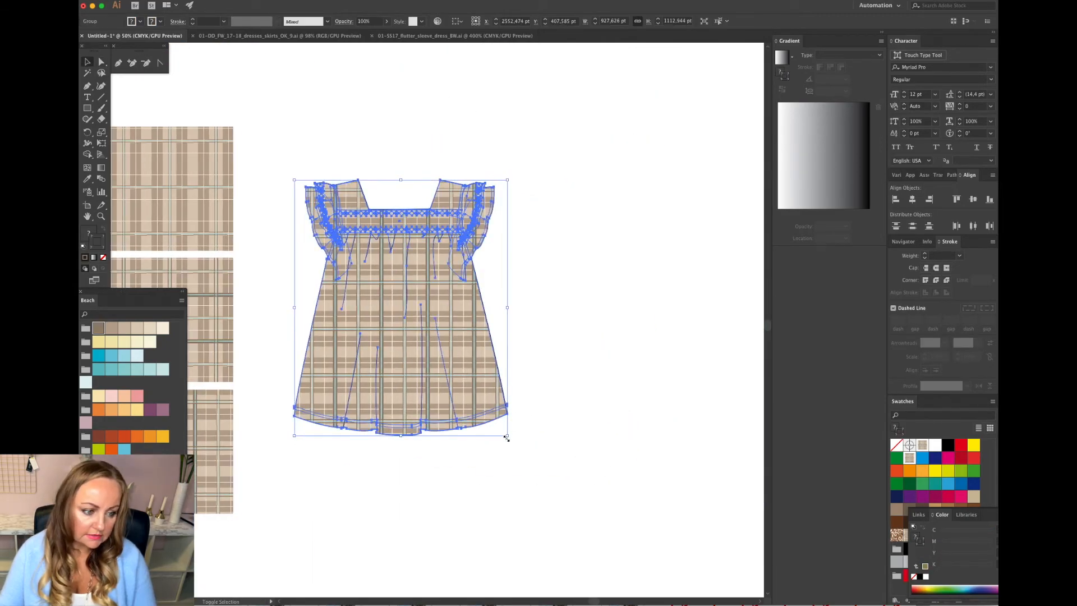
drag(507, 436, 465, 392)
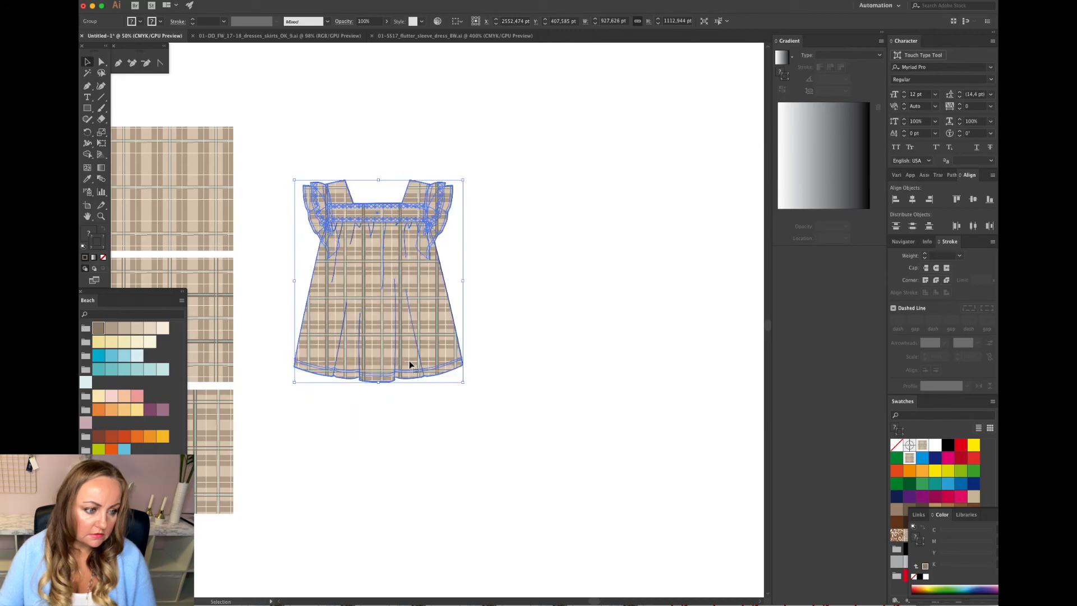
drag(408, 365, 403, 265)
drag(477, 302, 478, 302)
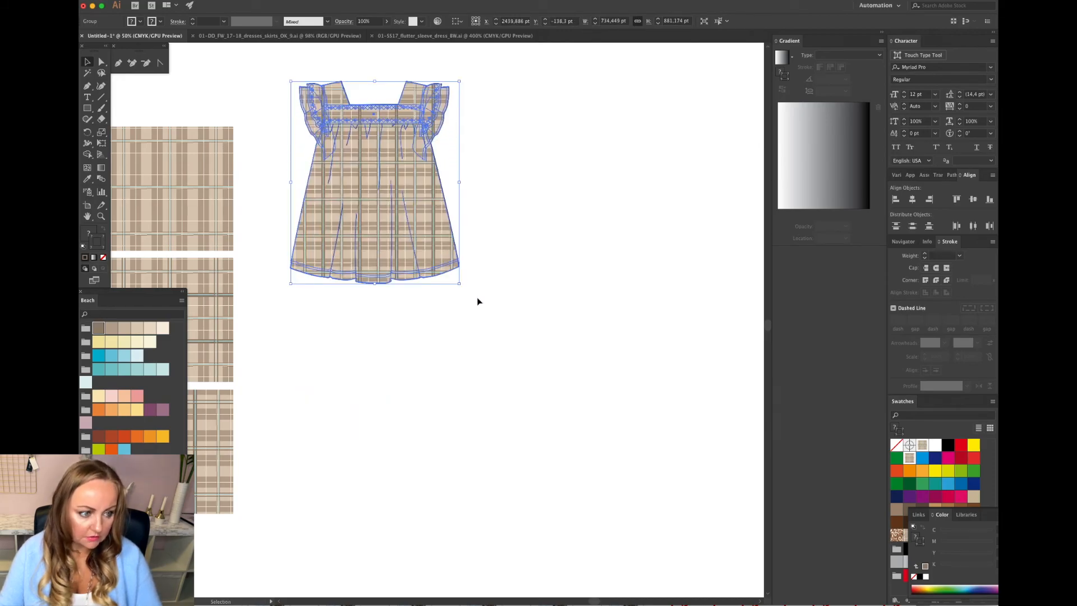
click(477, 302)
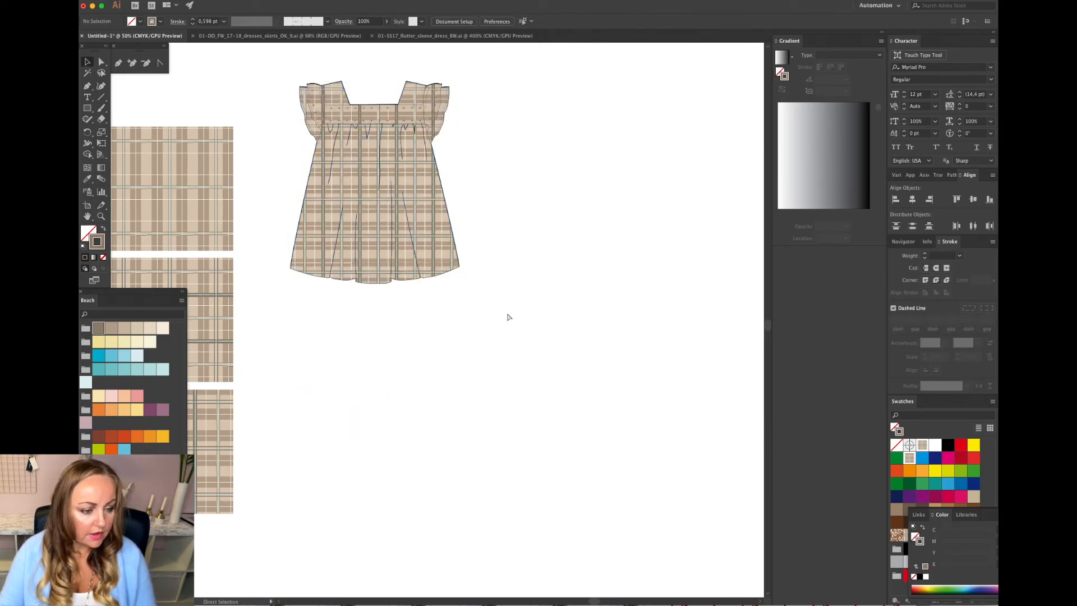
Paste the coat flat sketch and position it below the dress.
key(super+v)
drag(445, 356, 625, 493)
drag(504, 419, 378, 415)
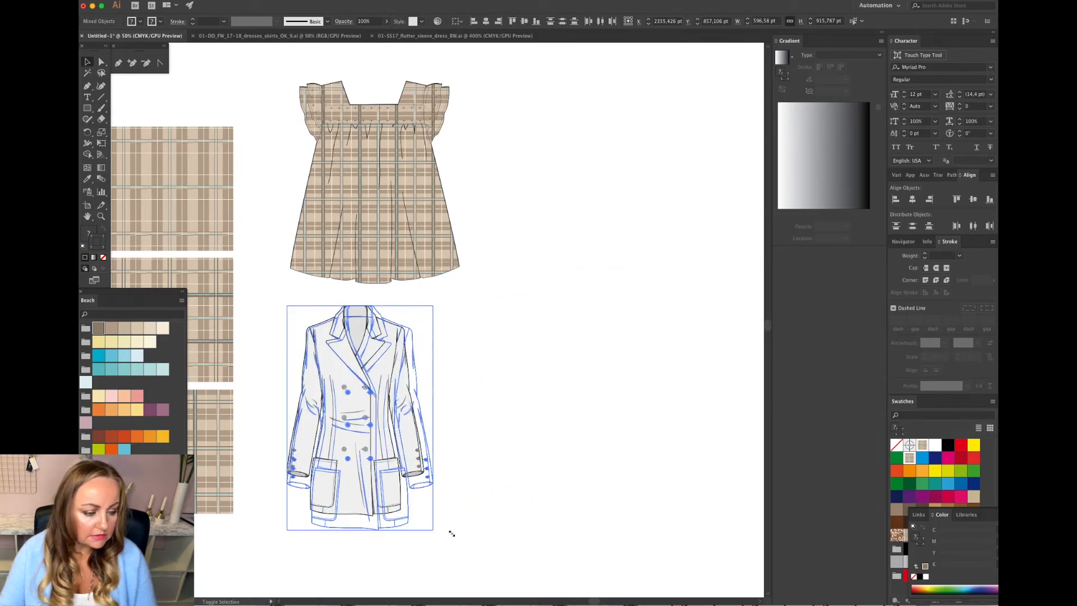
click(512, 495)
scroll(443, 457, down, 2)
scroll(443, 458, left, 2)
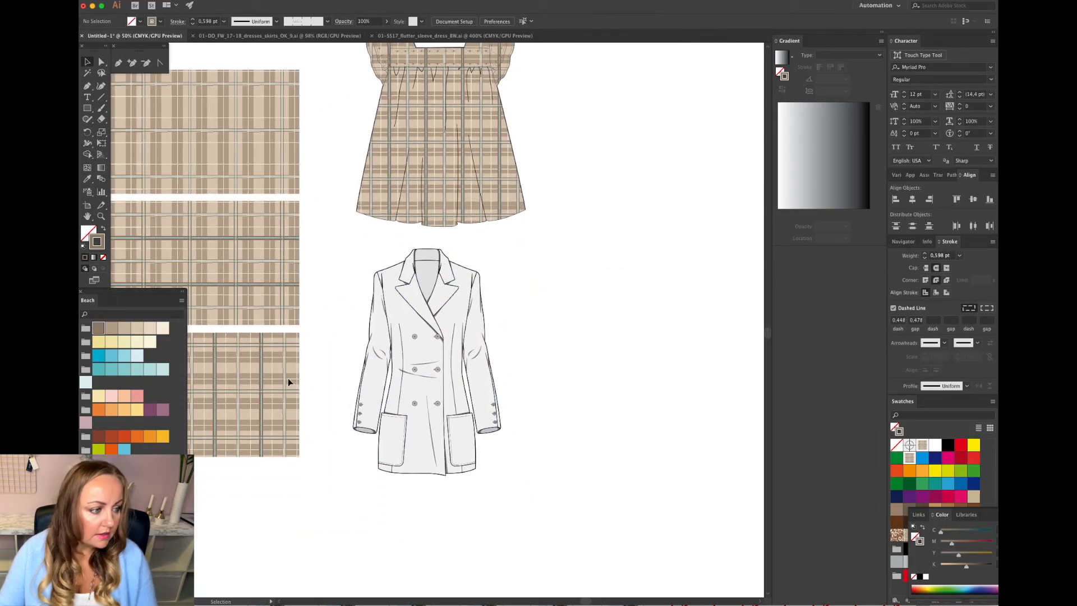
Select all coat shapes with the same white fill and fill them with a plaid pattern swatch.
click(102, 63)
click(373, 302)
click(261, 1)
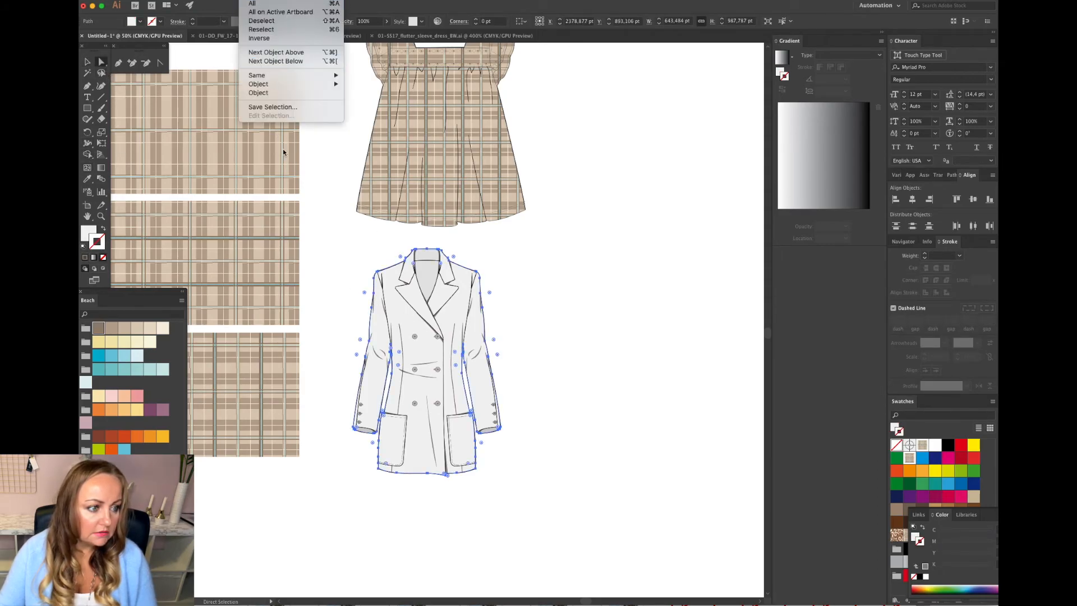
mouse_move(281, 75)
click(379, 111)
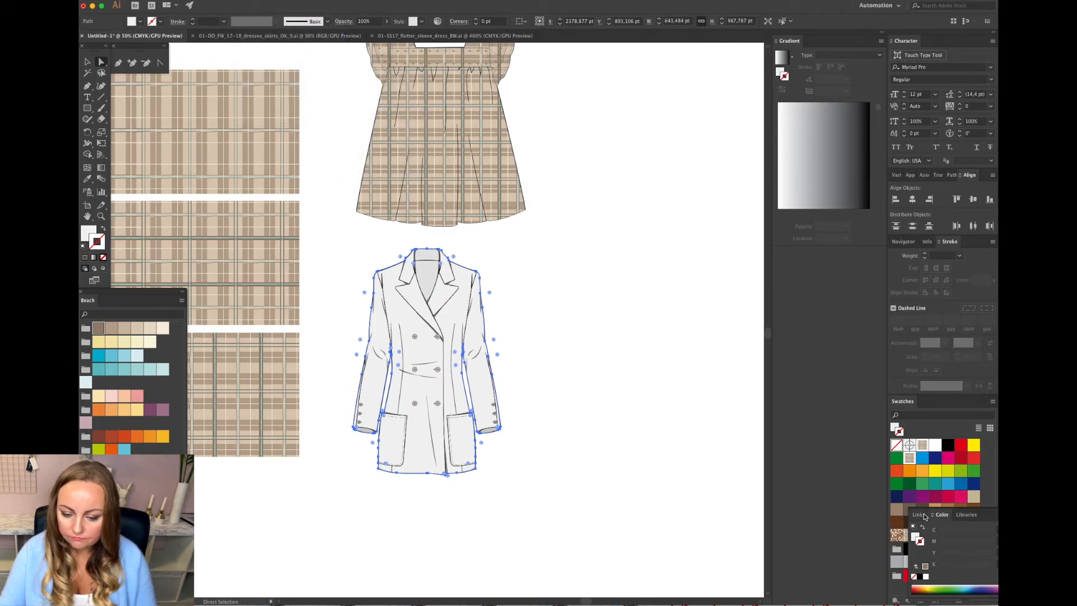
right_click(990, 513)
click(973, 534)
click(939, 538)
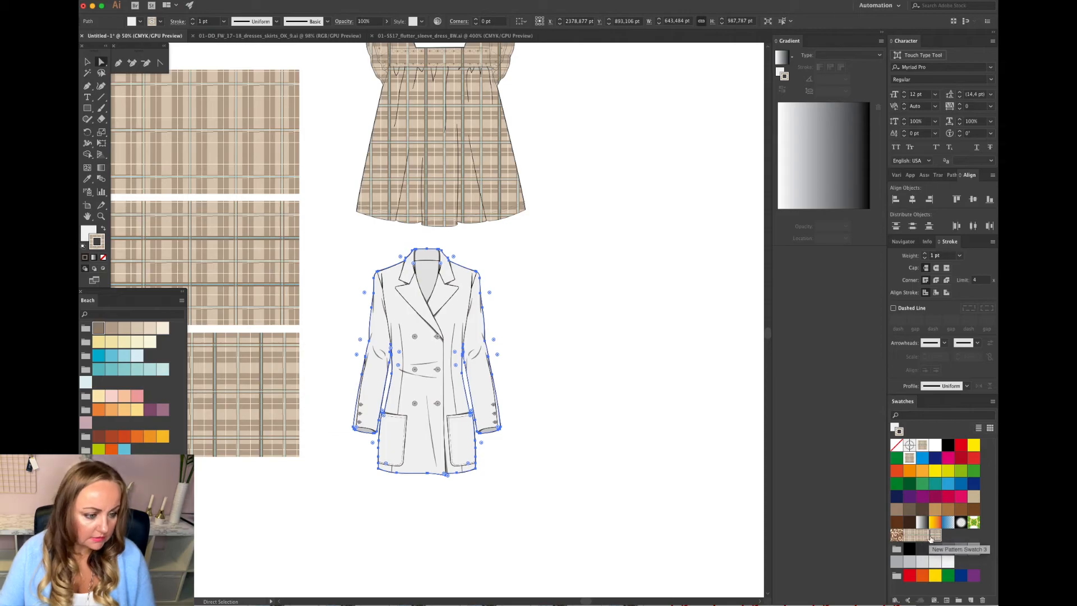
key(super+z)
click(85, 240)
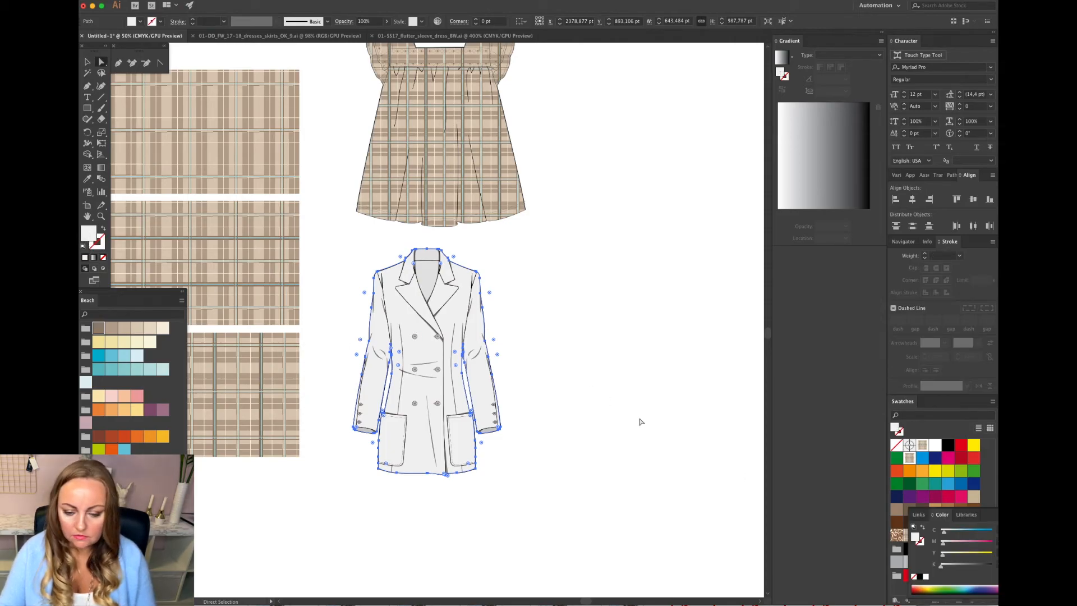
drag(994, 516, 1074, 515)
click(934, 536)
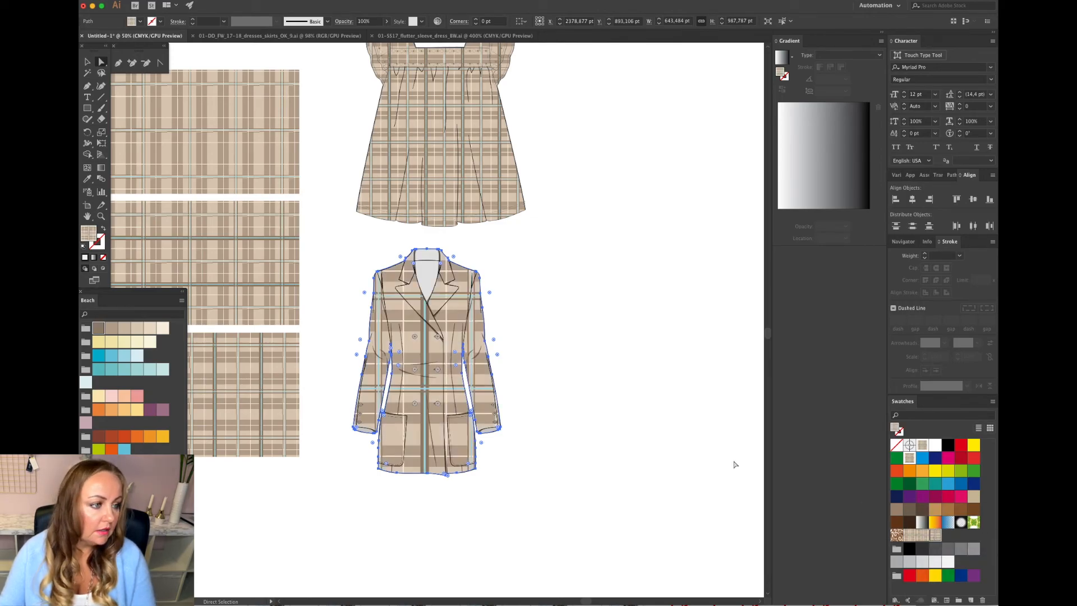
Scale only the plaid pattern inside the selected coat shapes to 50%, leaving the shapes unchanged.
click(203, 1)
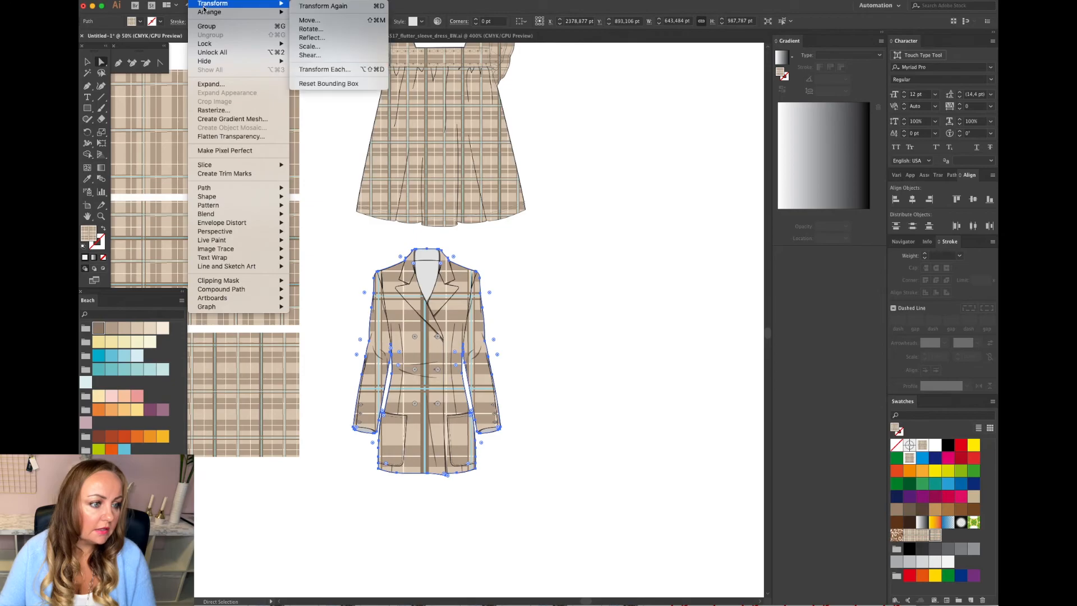
mouse_move(234, 5)
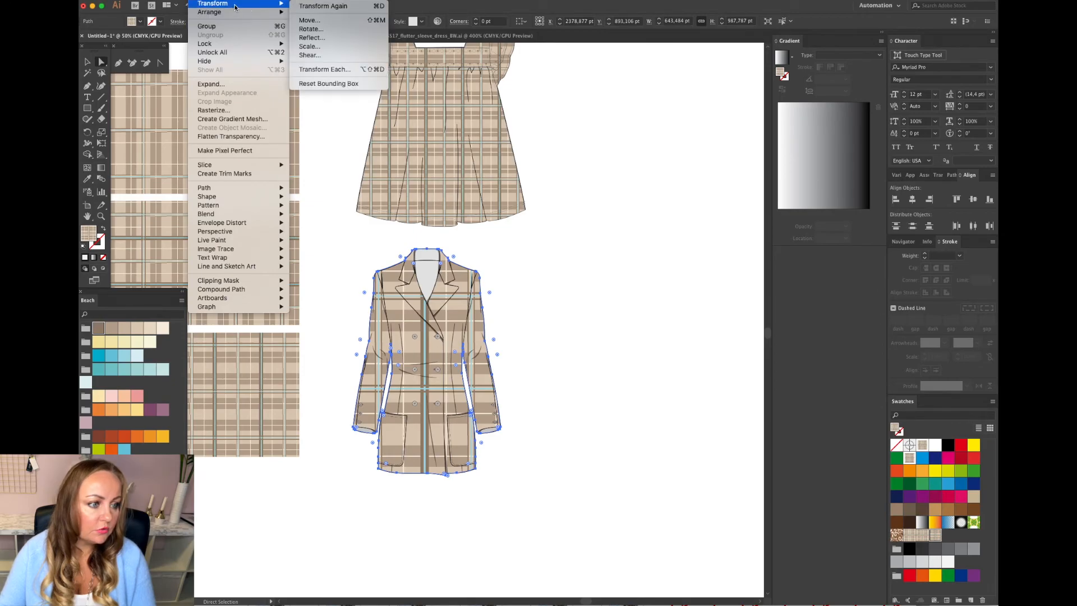
click(310, 46)
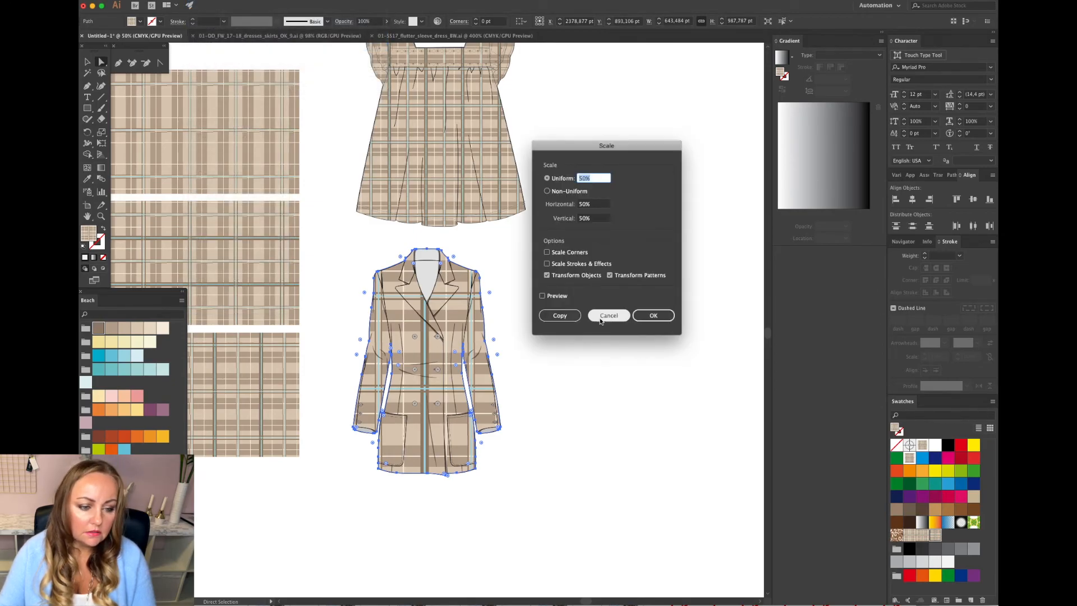
click(547, 275)
click(657, 316)
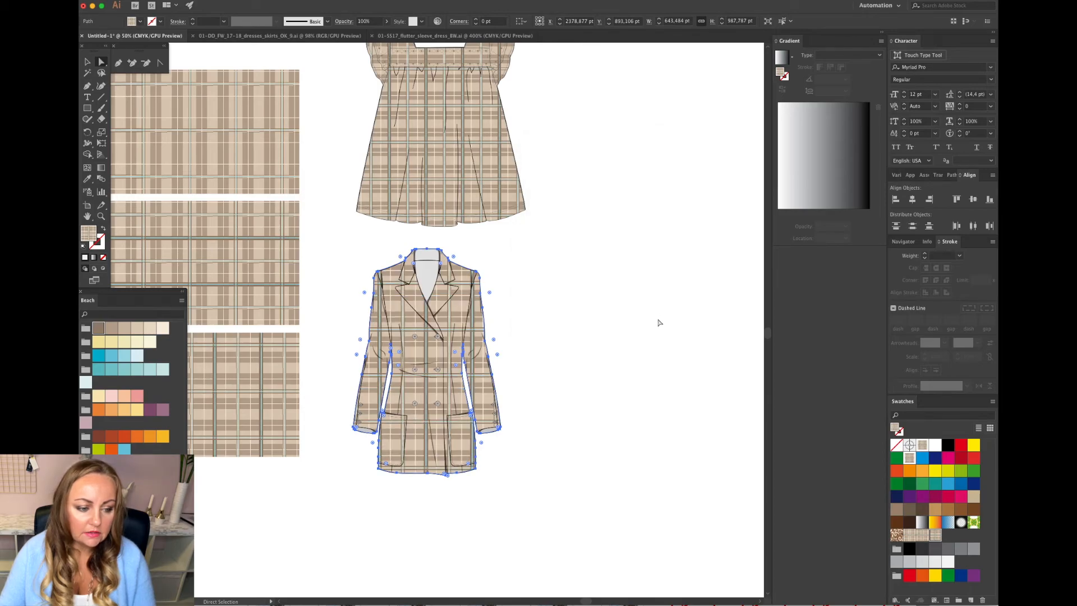
click(647, 319)
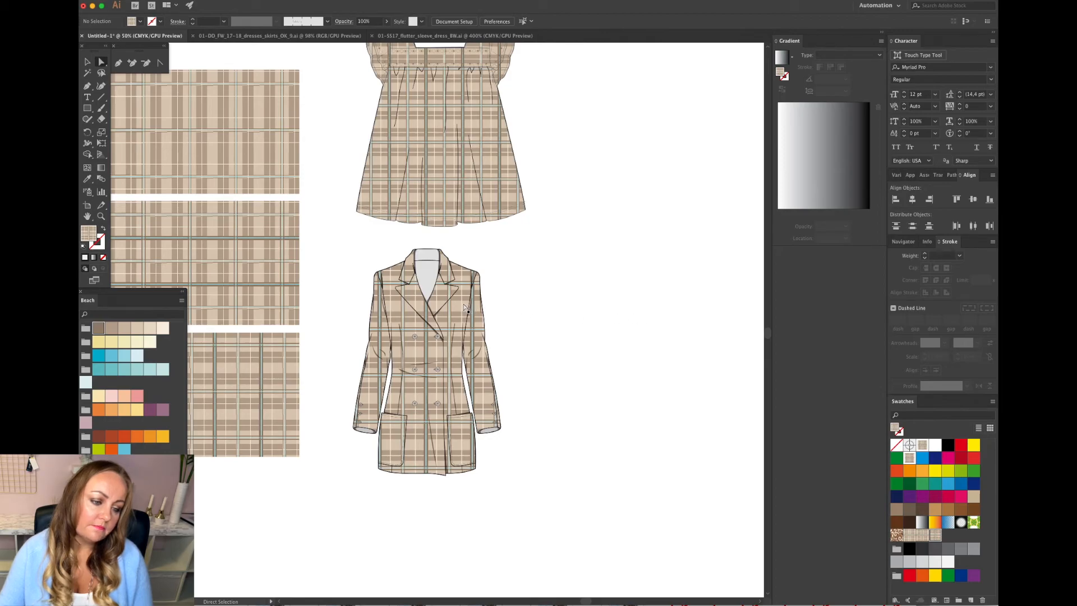
Select all coat shapes with the same fill and apply a different plaid pattern swatch to them.
click(457, 289)
click(253, 0)
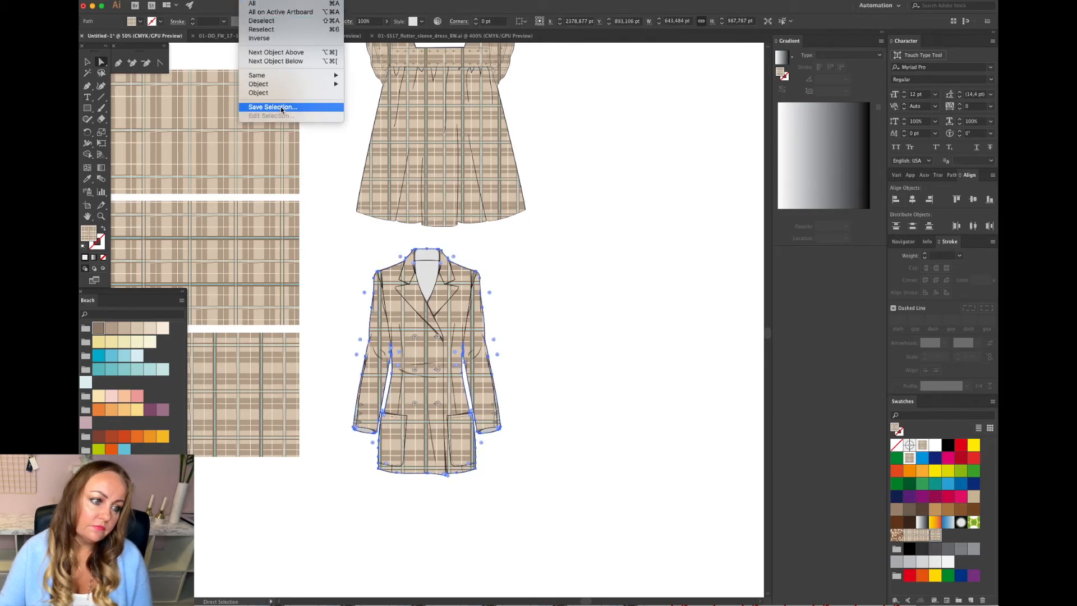
mouse_move(264, 75)
click(384, 137)
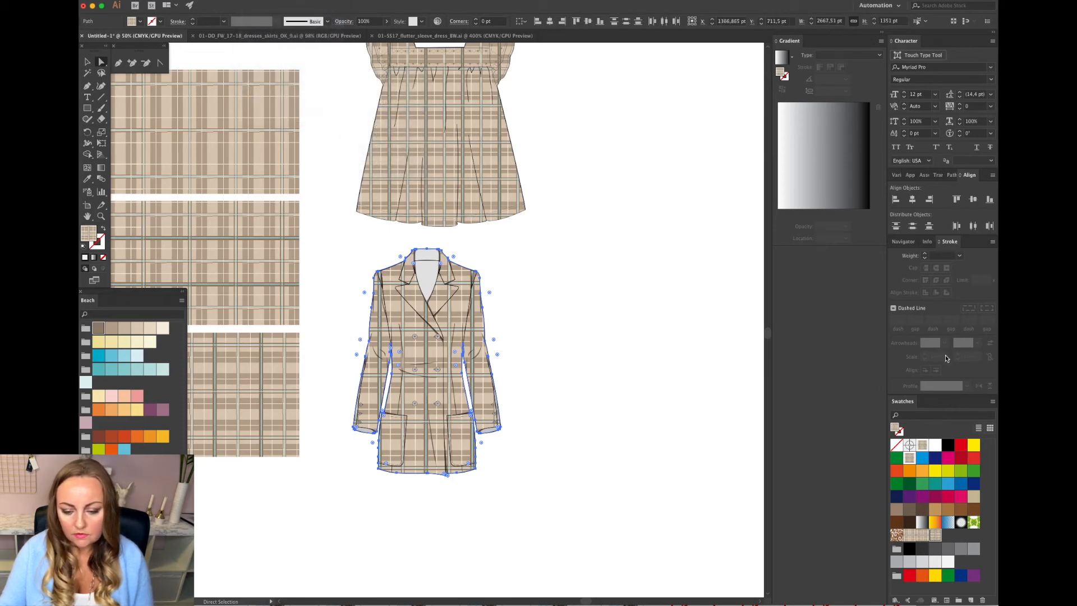
click(935, 534)
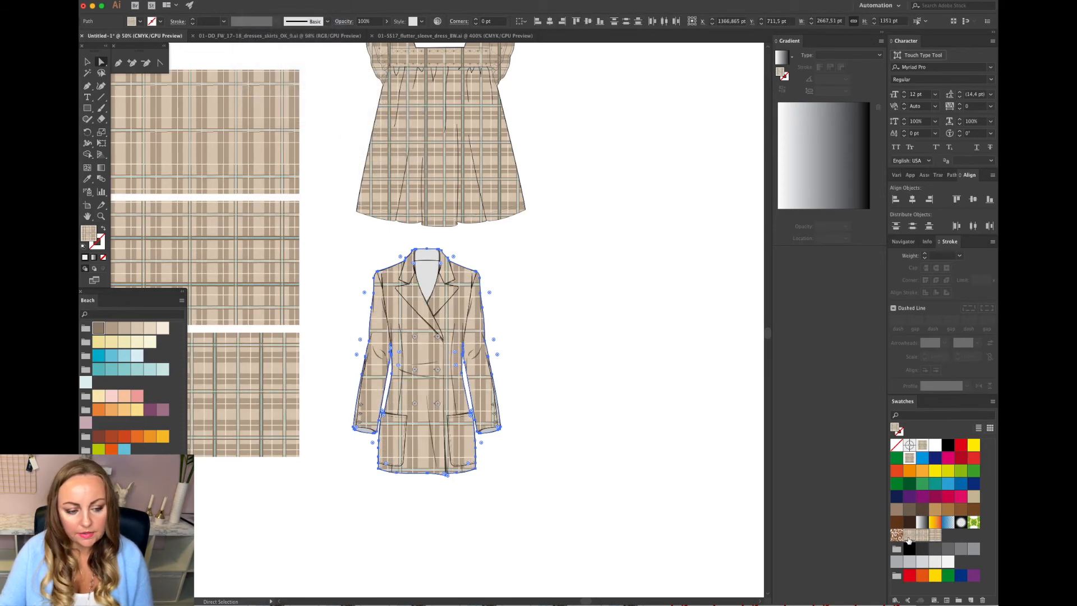
click(627, 433)
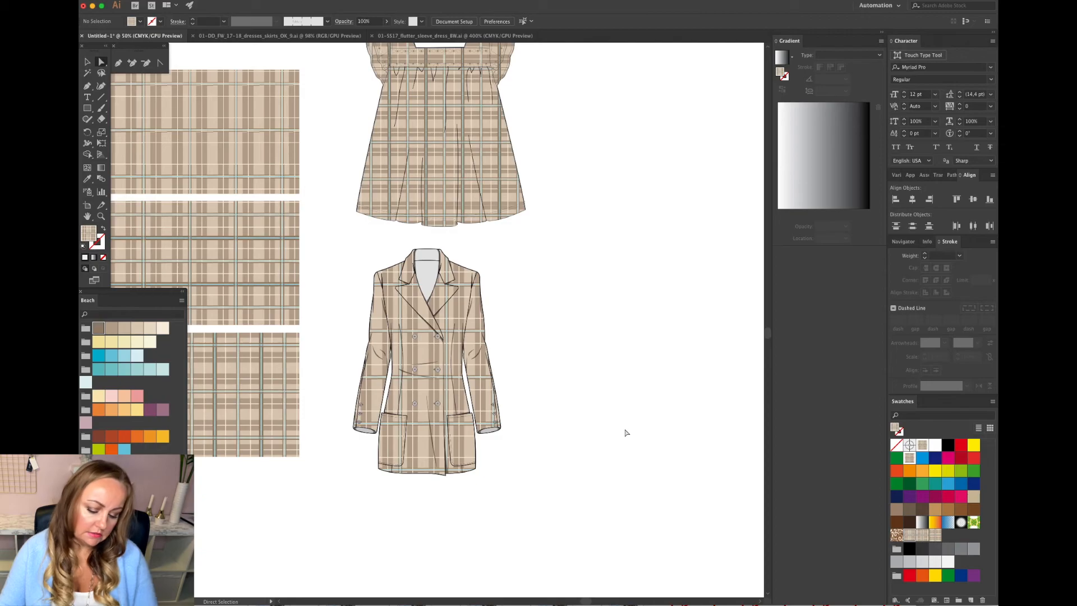
Fill the coat's inner back-neck shape with the dark brown Beach swatch.
key(super+equal)
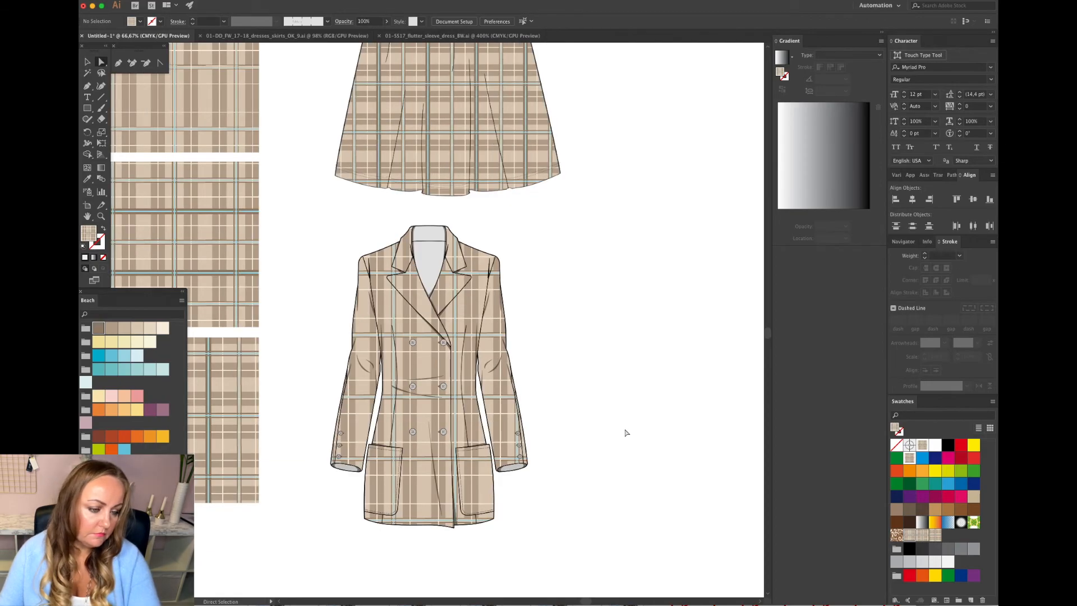
click(87, 62)
click(431, 242)
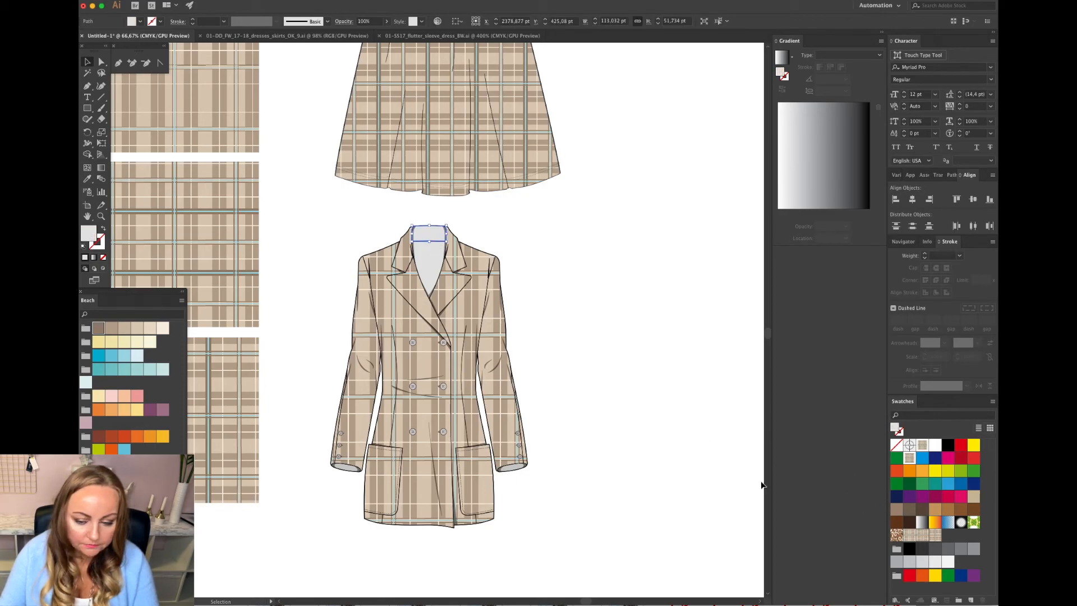
click(86, 179)
click(400, 315)
key(a)
click(430, 264)
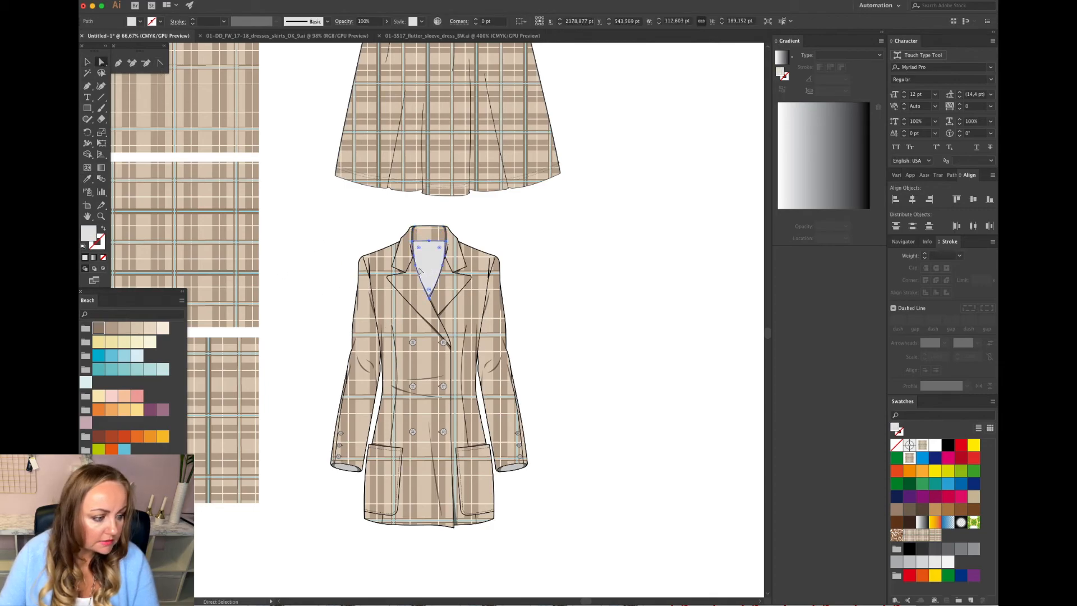
click(98, 328)
Select both sleeve cuffs by their shared fill and fill them with the dark brown Beach swatch.
click(511, 467)
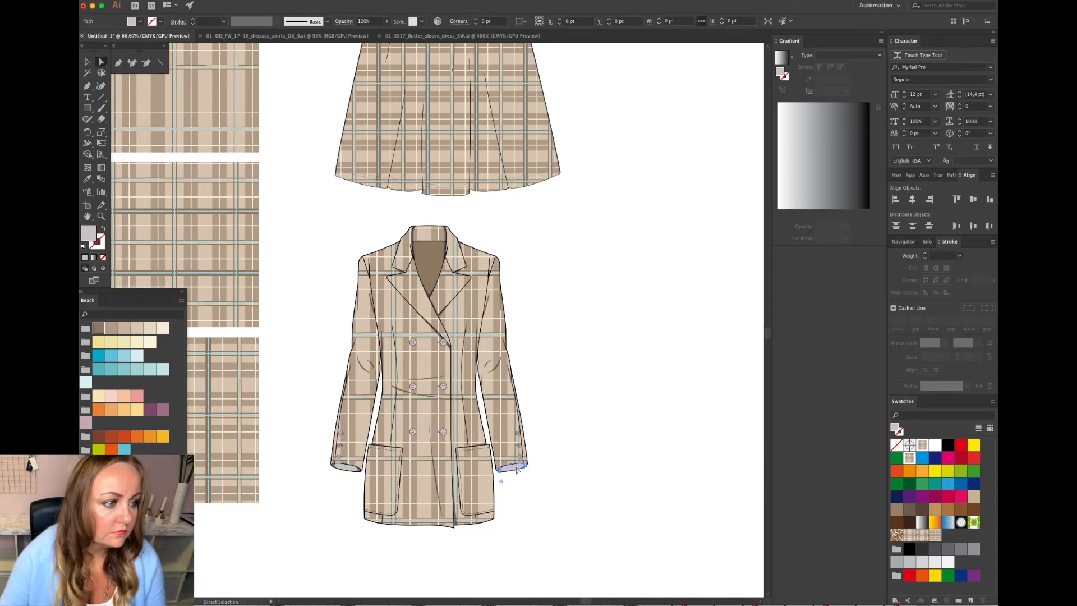
click(250, 0)
mouse_move(264, 76)
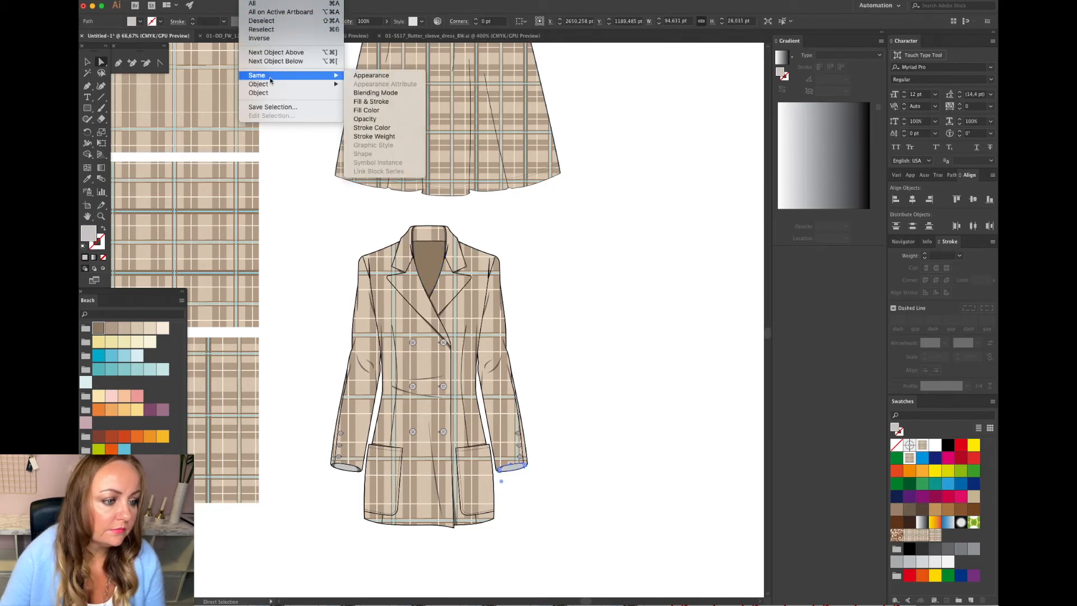
click(388, 112)
click(101, 330)
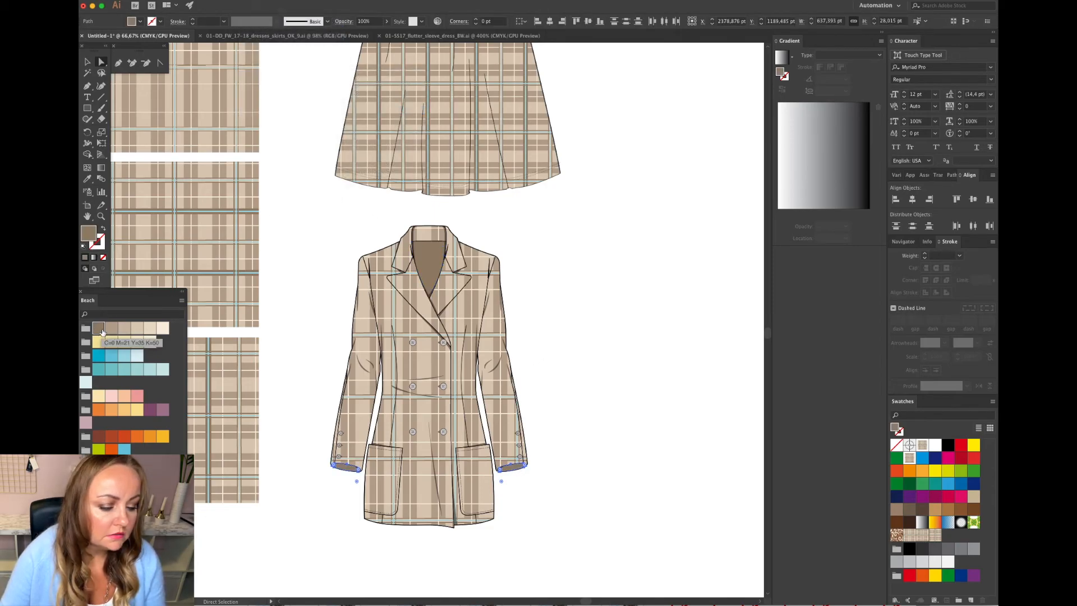
click(657, 361)
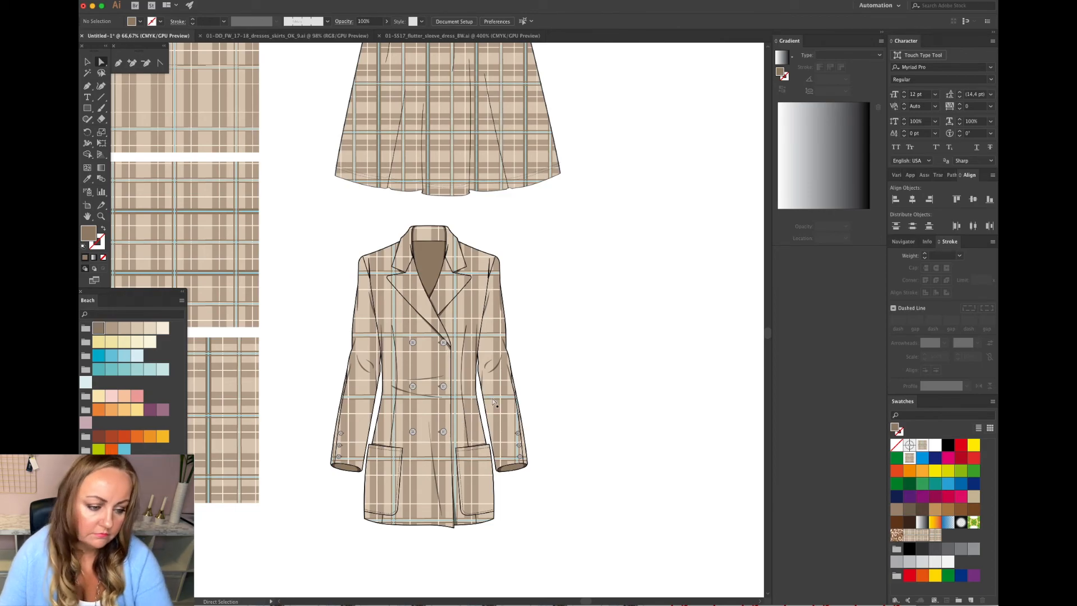
Select all coat buttons with the same fill and fill them with a light brown Beach swatch.
key(super+equal)
key(super+equal)
key(super+equal)
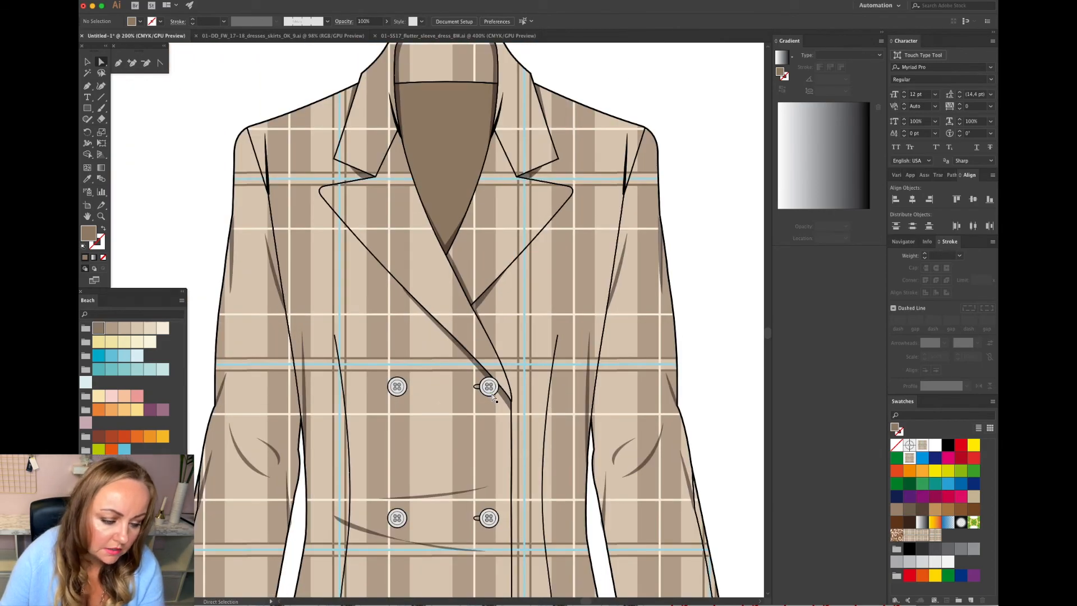
click(490, 394)
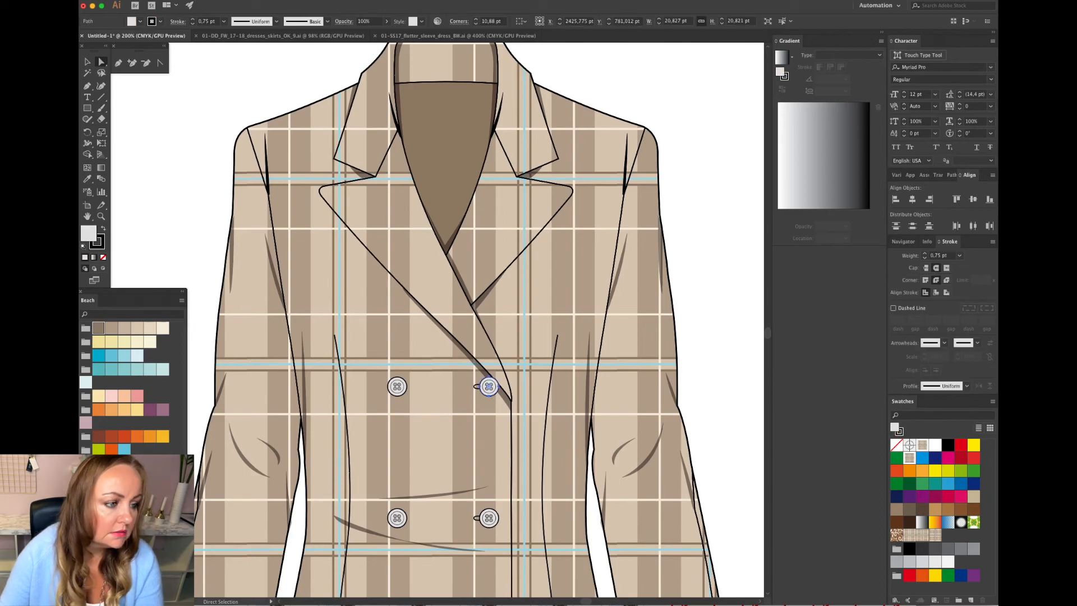
click(257, 0)
mouse_move(292, 76)
click(376, 113)
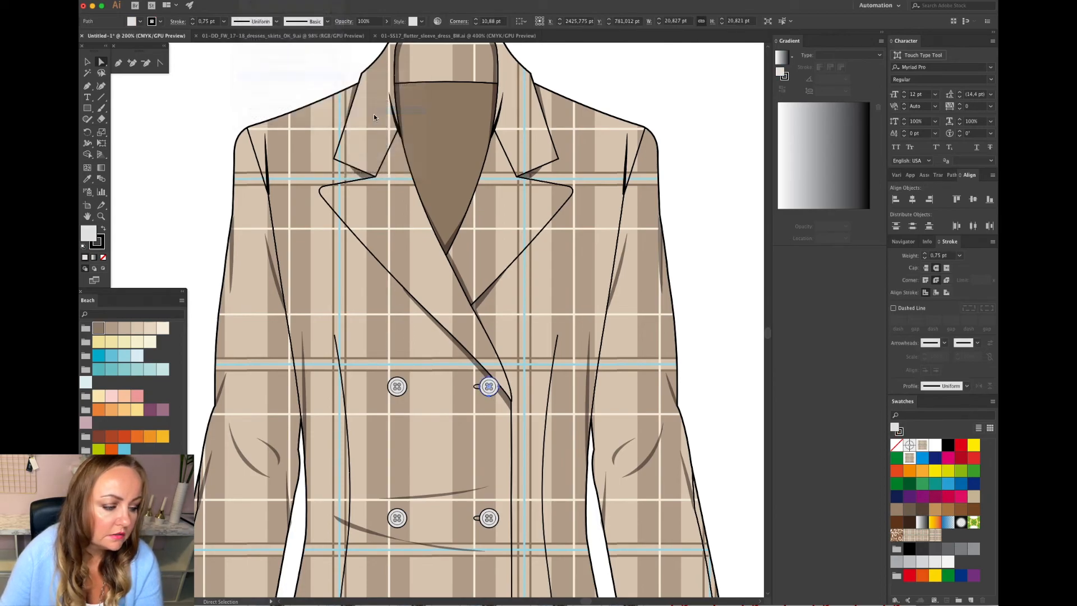
click(111, 331)
click(126, 331)
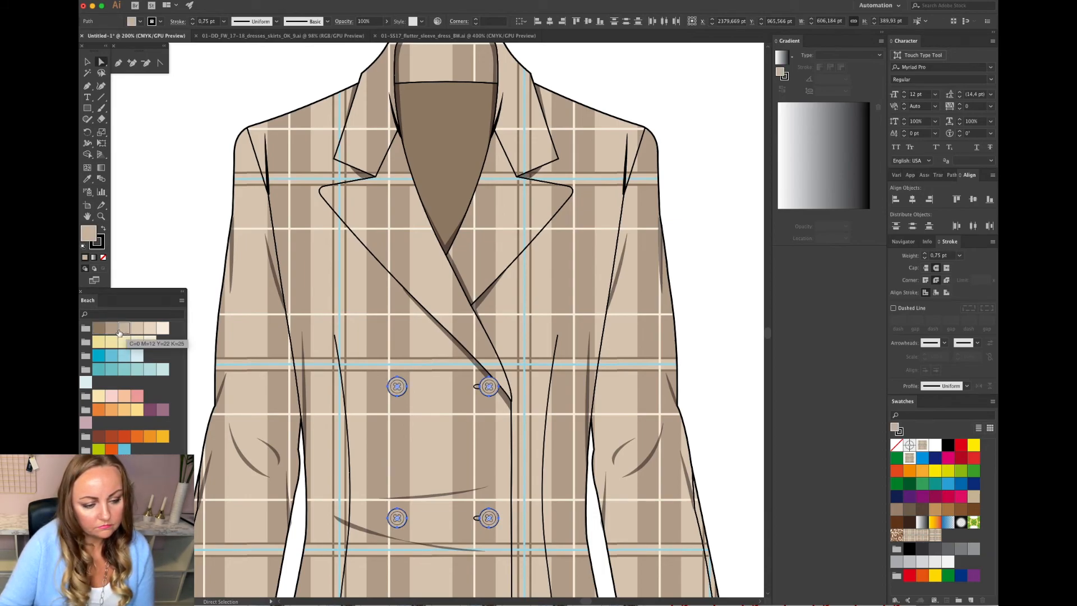
click(111, 328)
click(185, 261)
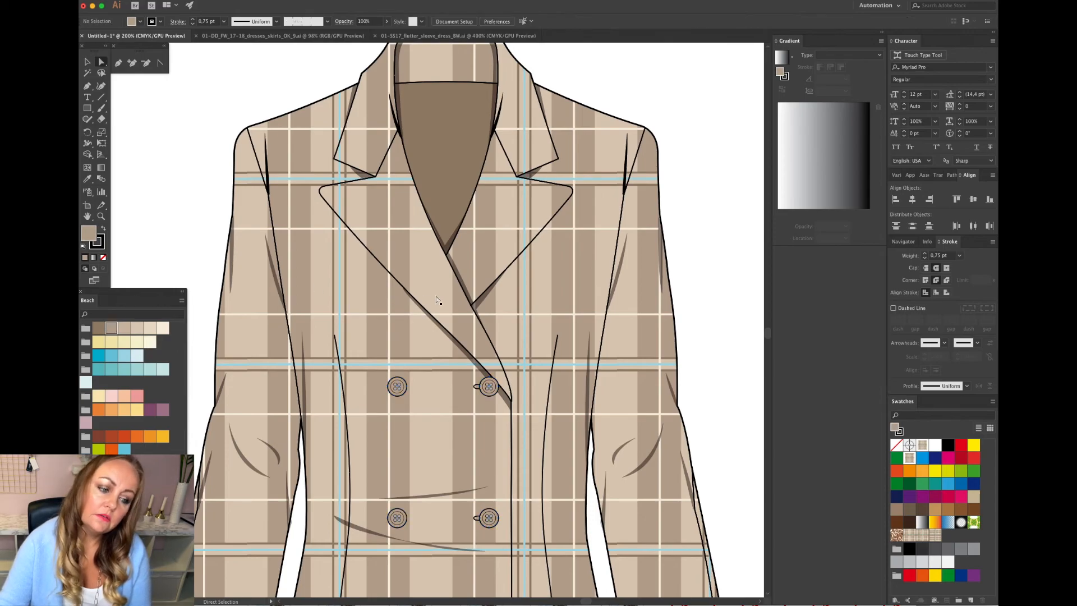
Select all the button centres with the same appearance and fill them with the dark brown Beach swatch.
scroll(436, 300, down, 5)
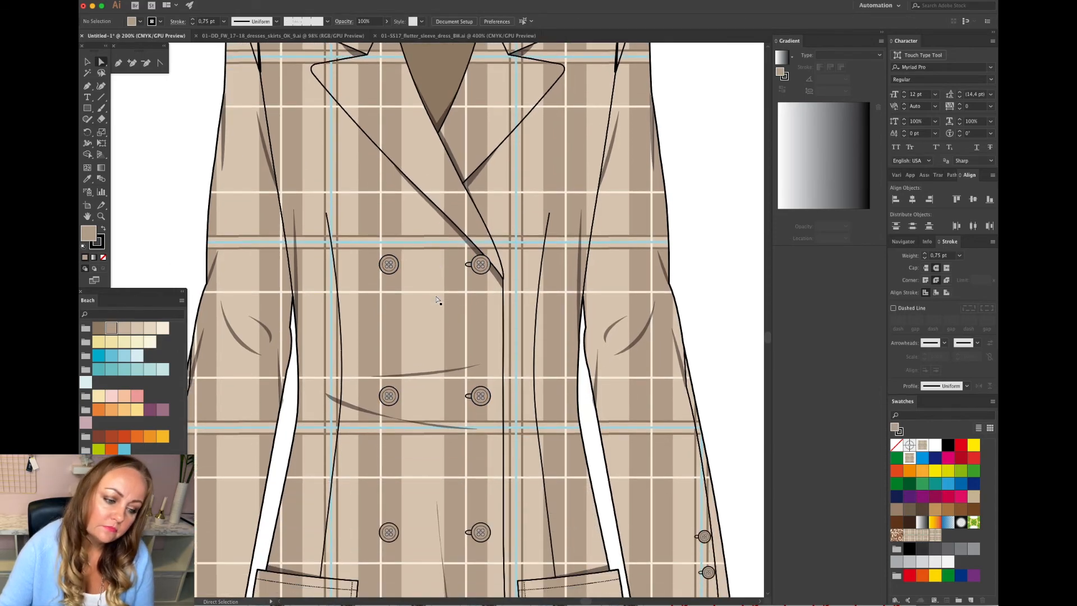
click(483, 397)
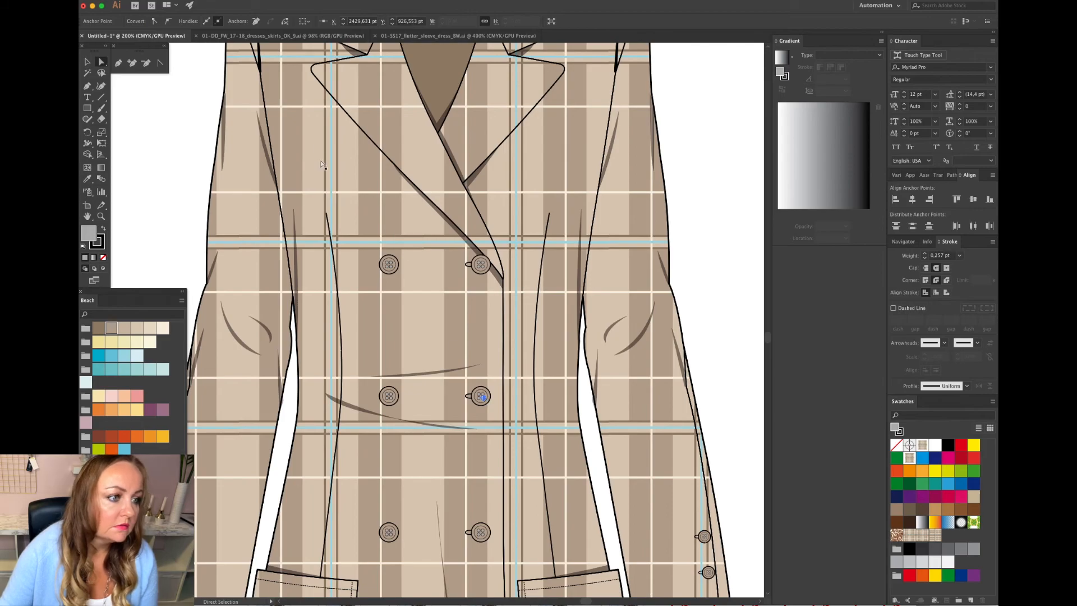
click(269, 6)
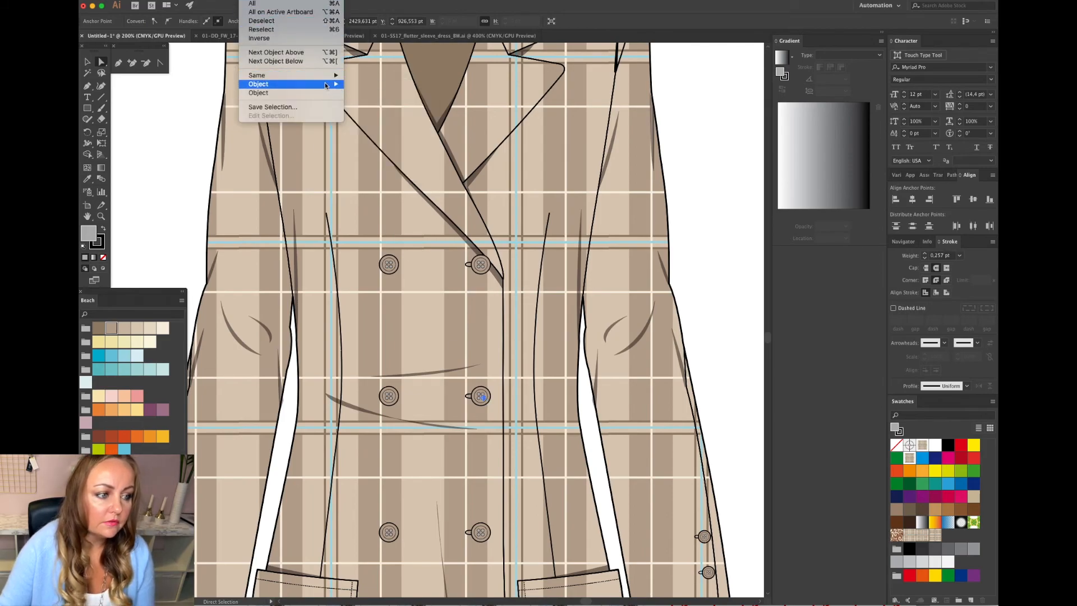
mouse_move(326, 84)
click(382, 109)
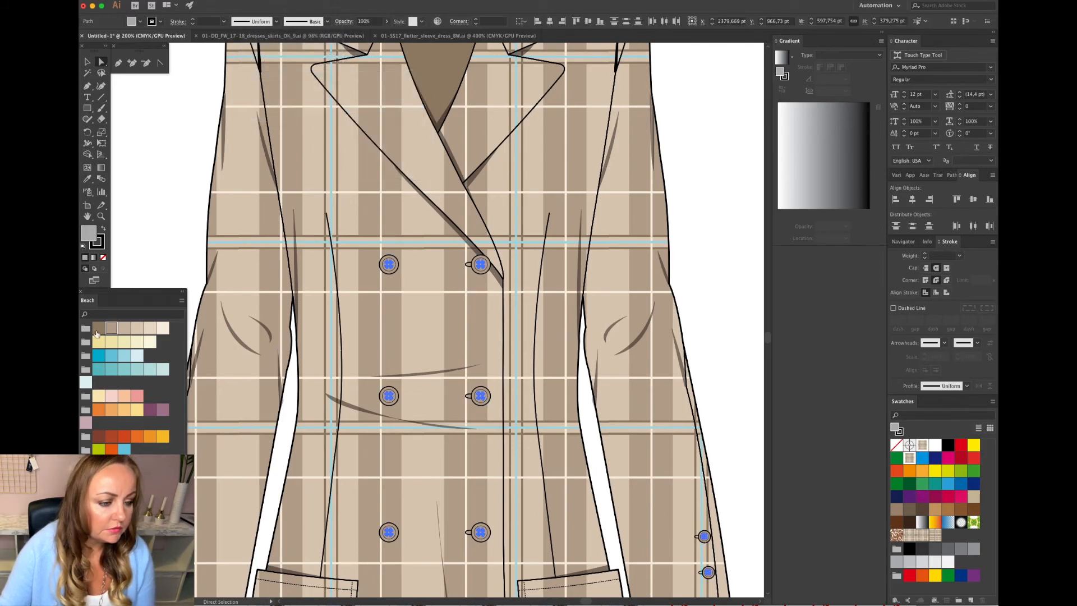
click(97, 330)
click(431, 303)
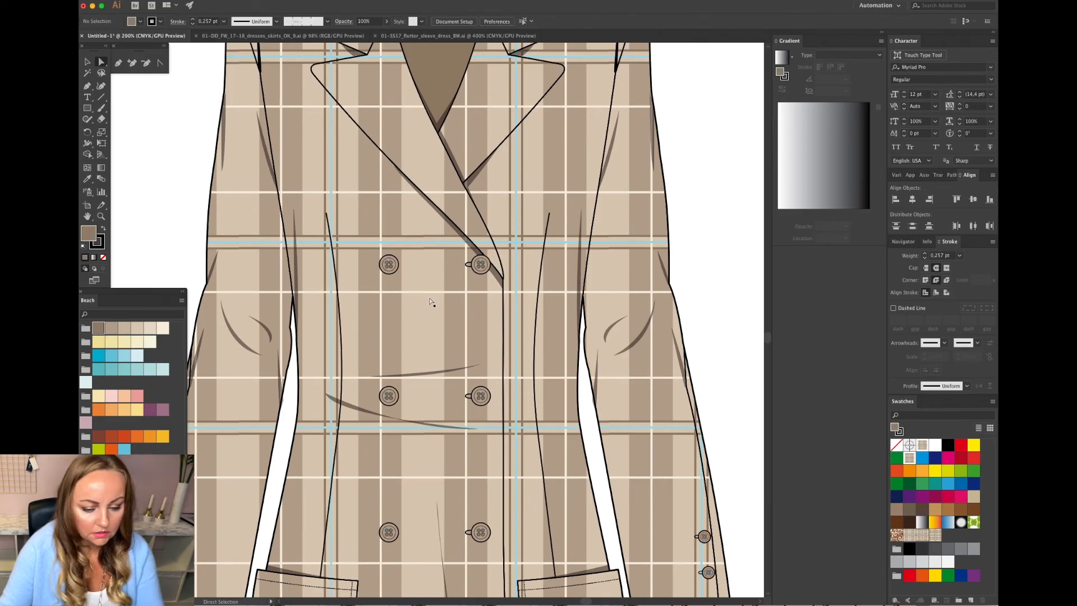
Review the finished coat, the dress and the plaid tile rectangles across the artboard.
key(super+1)
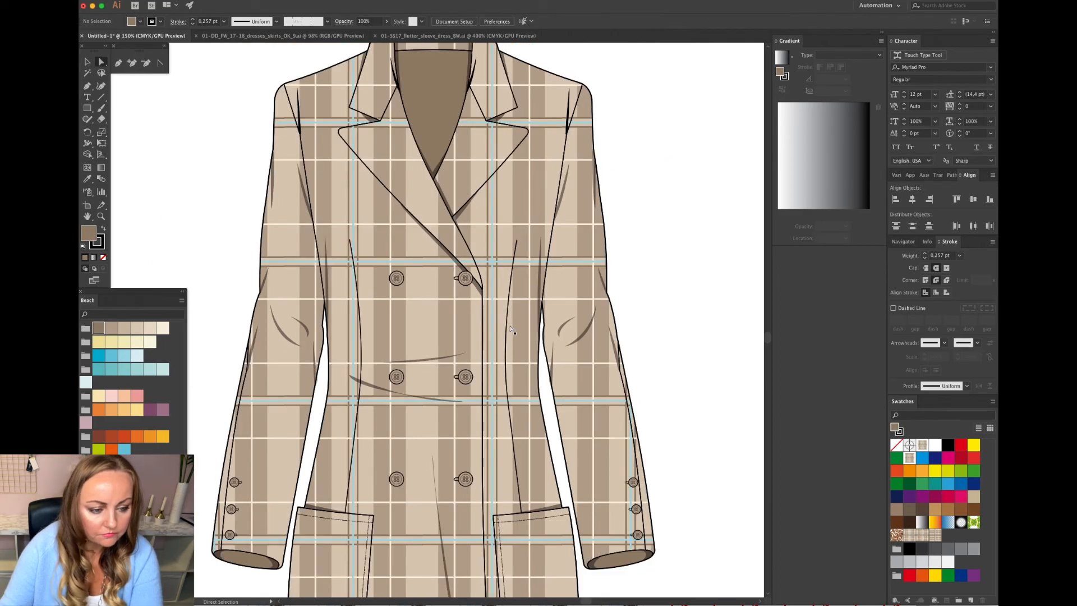
key(super+minus)
key(super+minus)
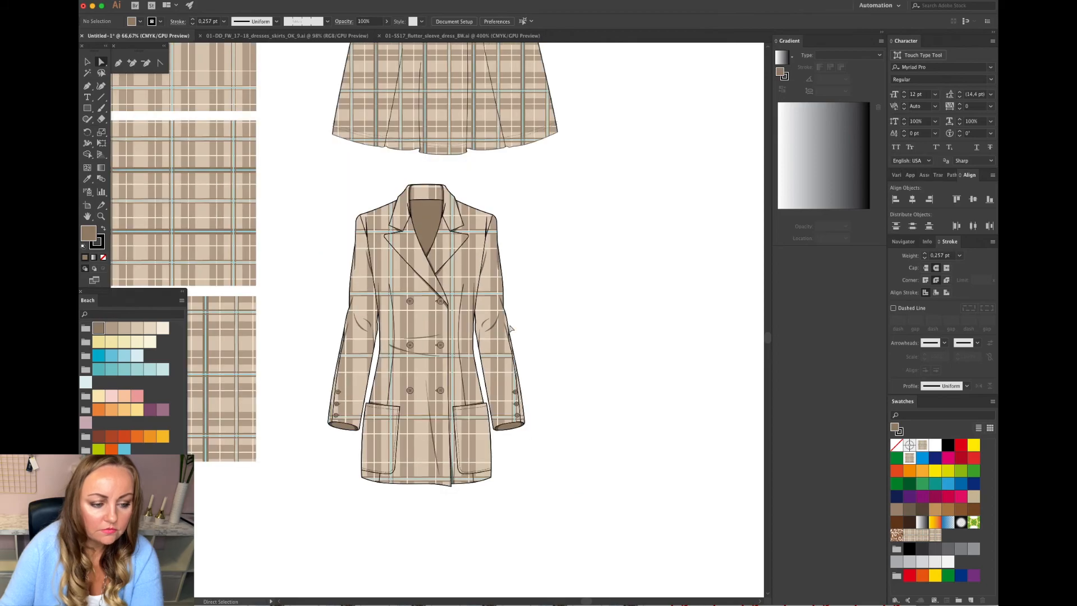
scroll(566, 322, up, 3)
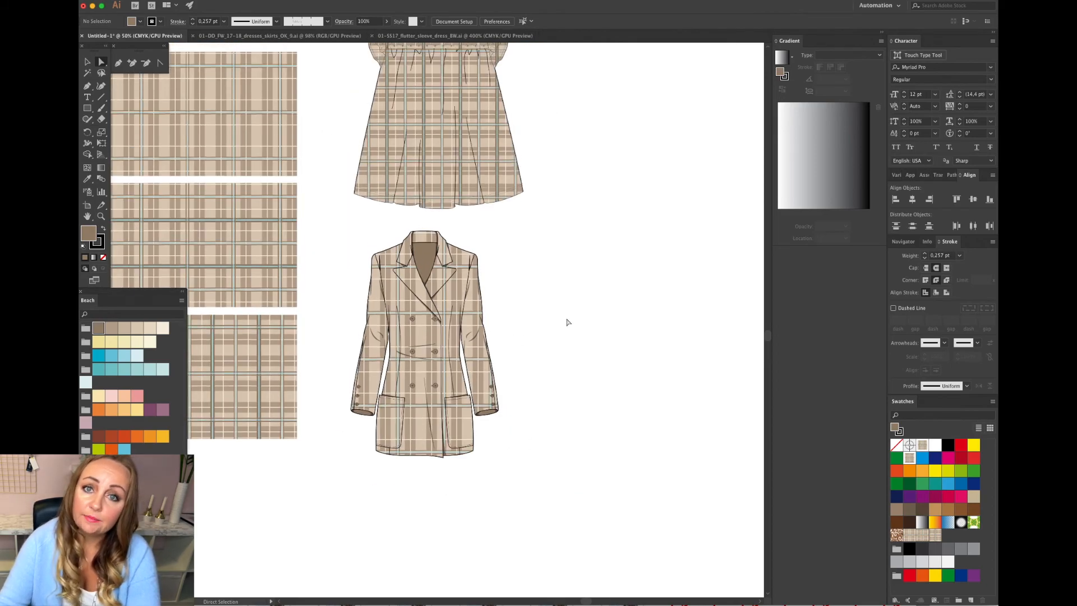
scroll(566, 322, left, 6)
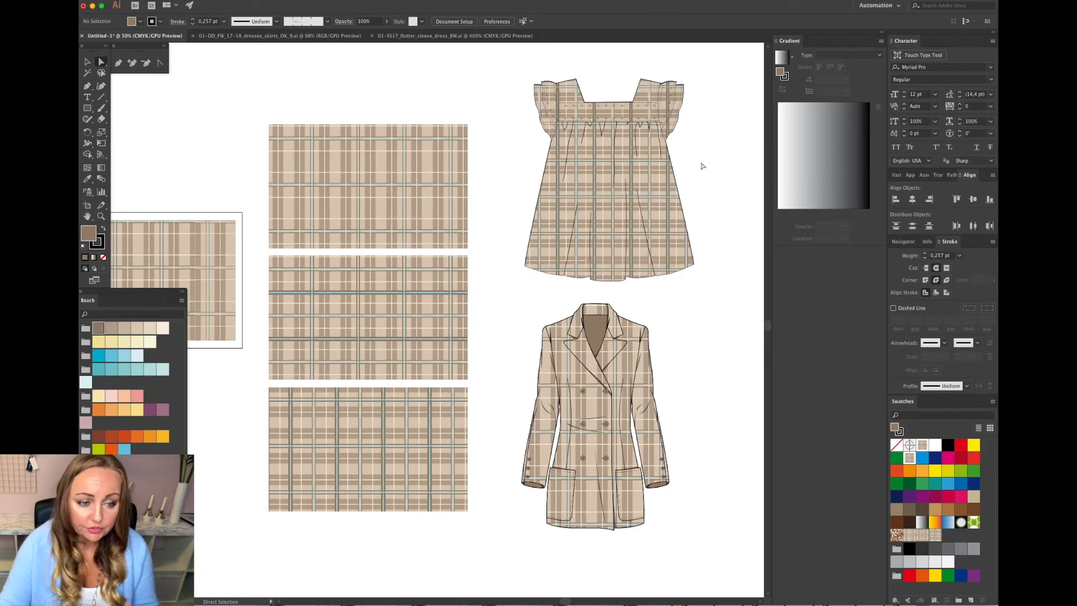
key(super+equal)
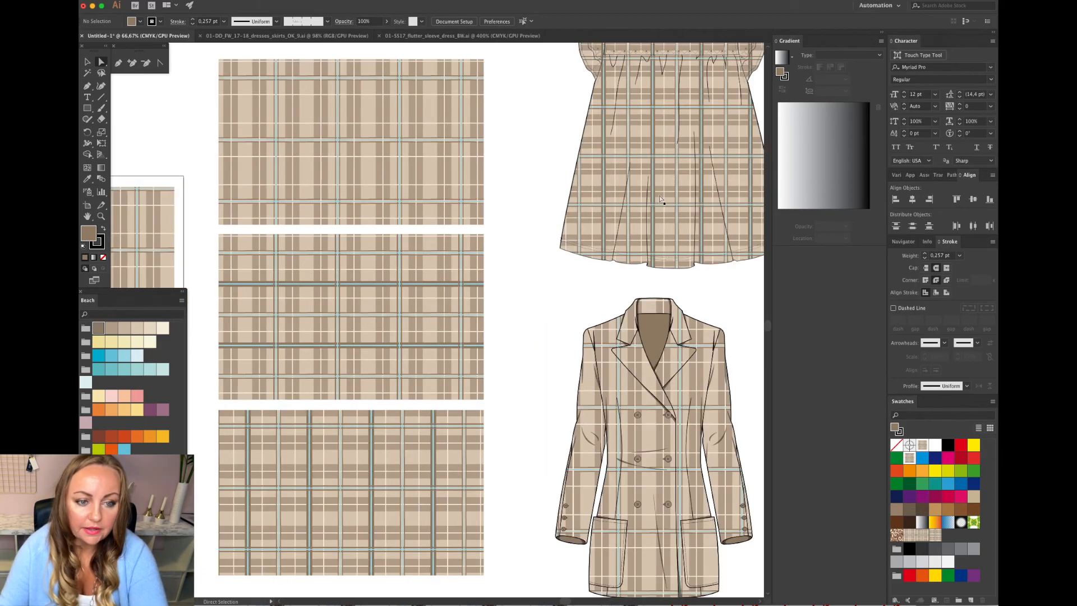
scroll(666, 197, up, 3)
scroll(665, 196, right, 3)
key(super+equal)
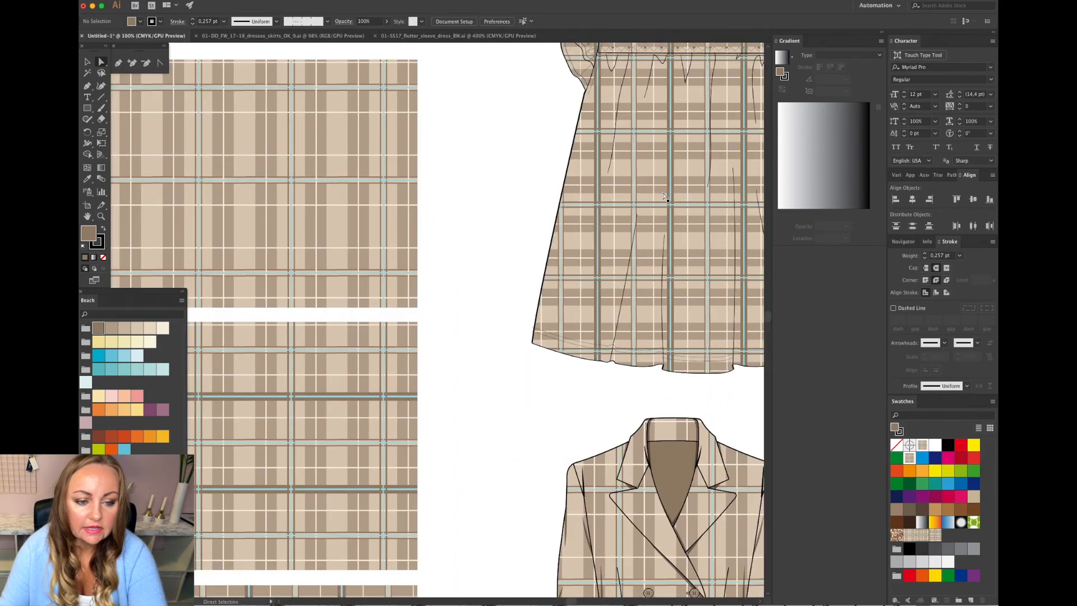
scroll(666, 198, up, 3)
scroll(666, 198, right, 5)
scroll(666, 198, up, 3)
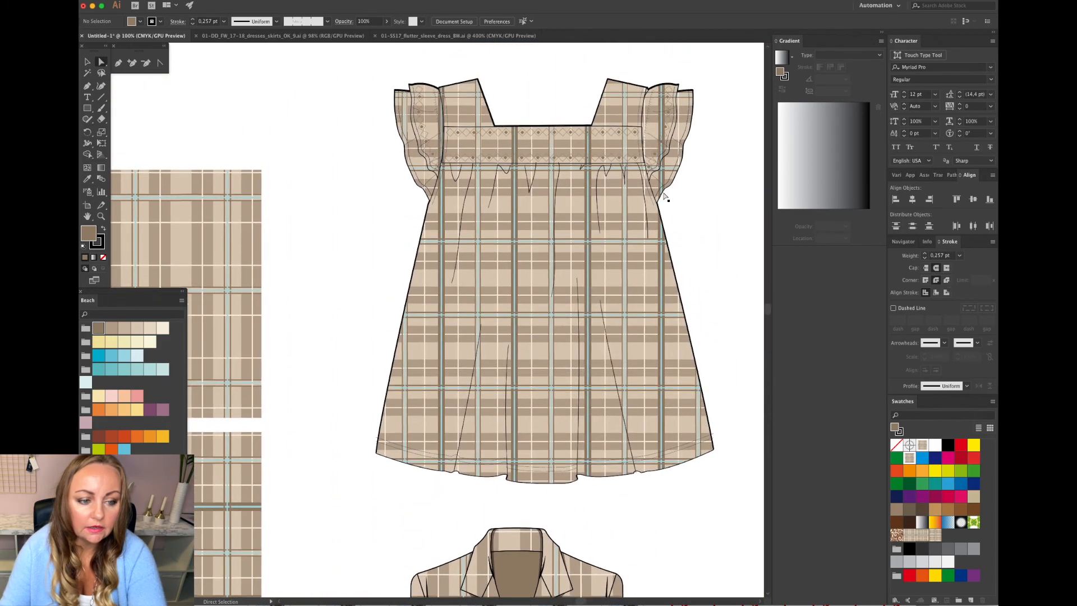
scroll(665, 197, right, 3)
scroll(615, 245, up, 3)
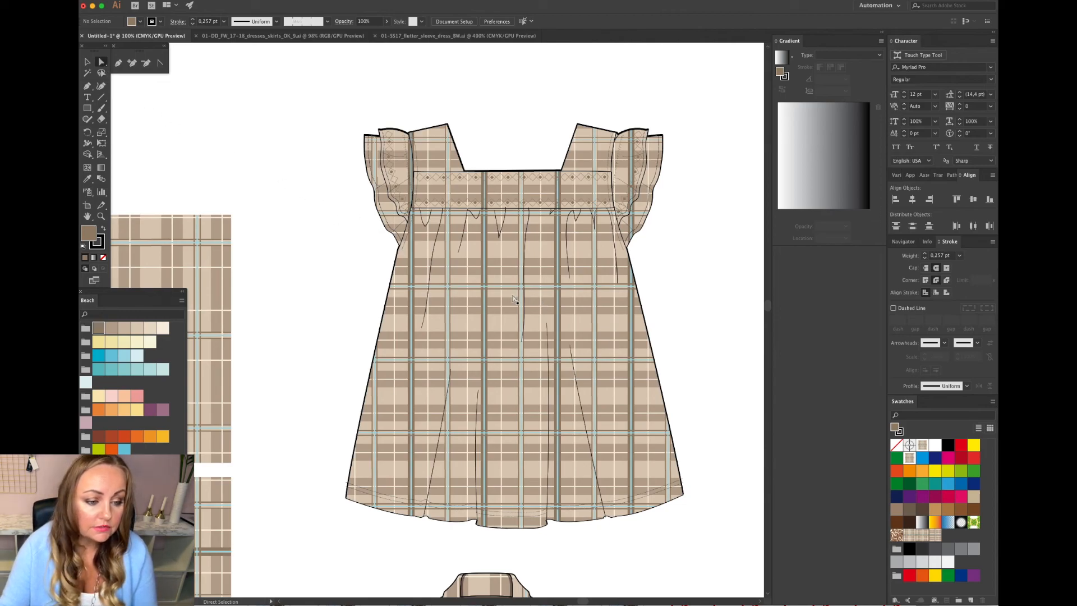
Select the dress body and all other dress pieces sharing the same plaid pattern fill.
click(507, 306)
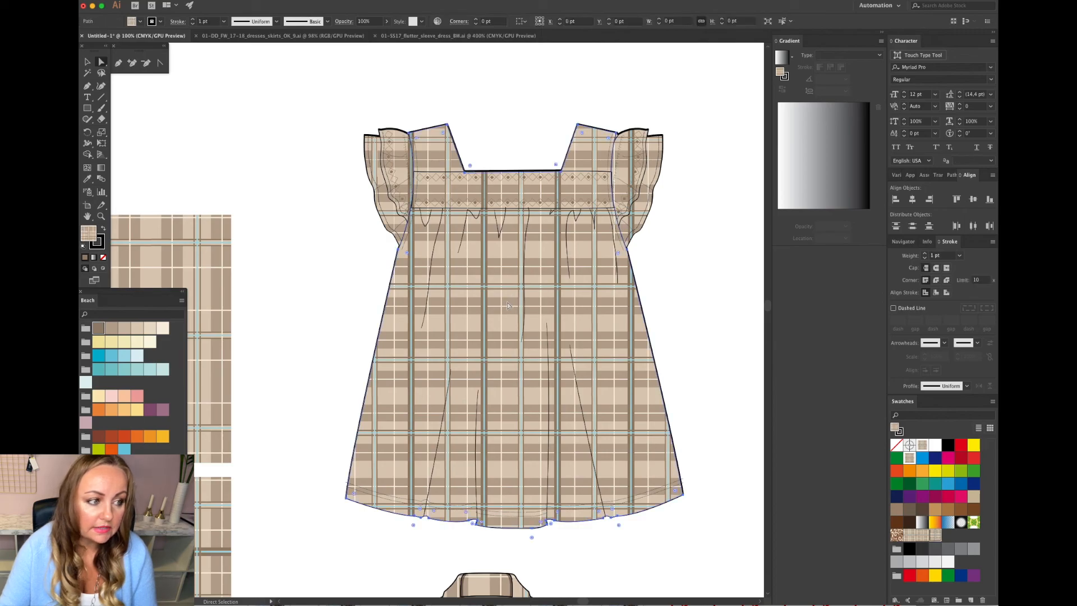
click(203, 1)
mouse_move(253, 0)
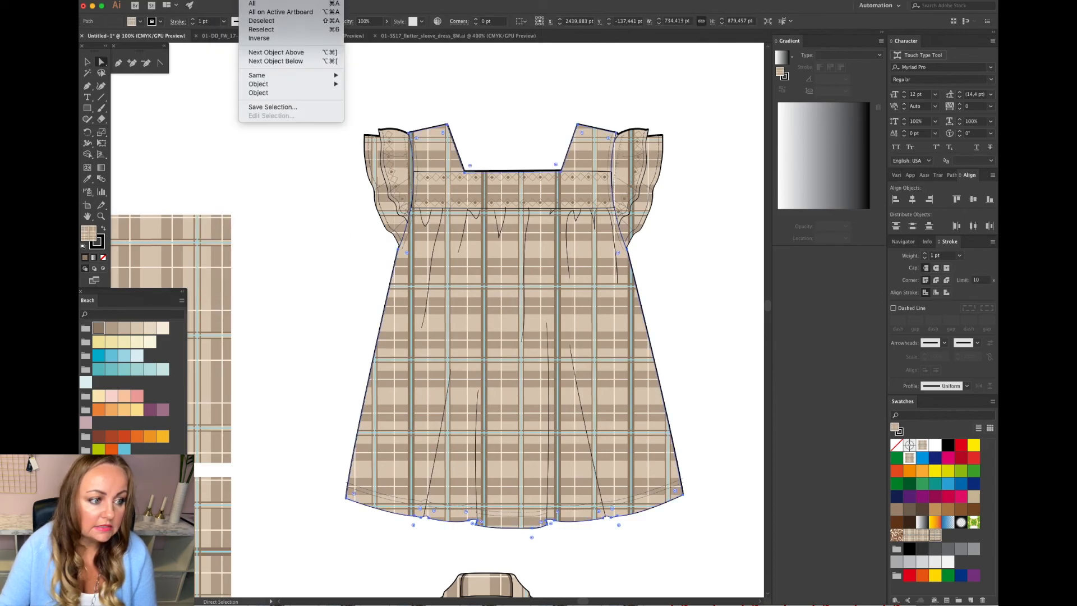
mouse_move(271, 75)
click(379, 110)
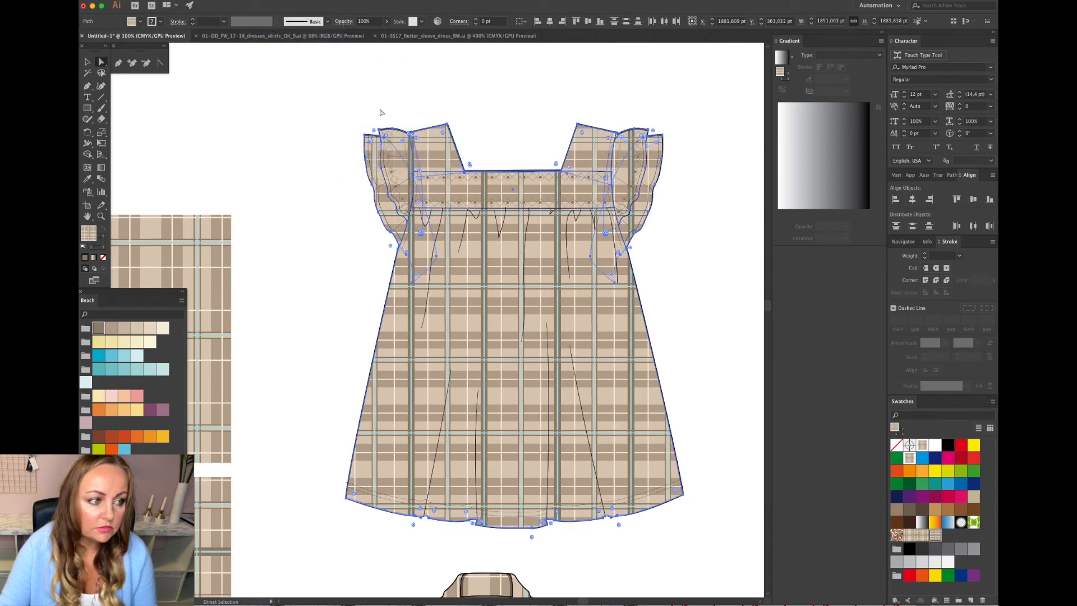
Rotate only the plaid pattern inside the selected dress pieces by 45°, leaving the objects themselves unrotated.
click(203, 1)
mouse_move(210, 5)
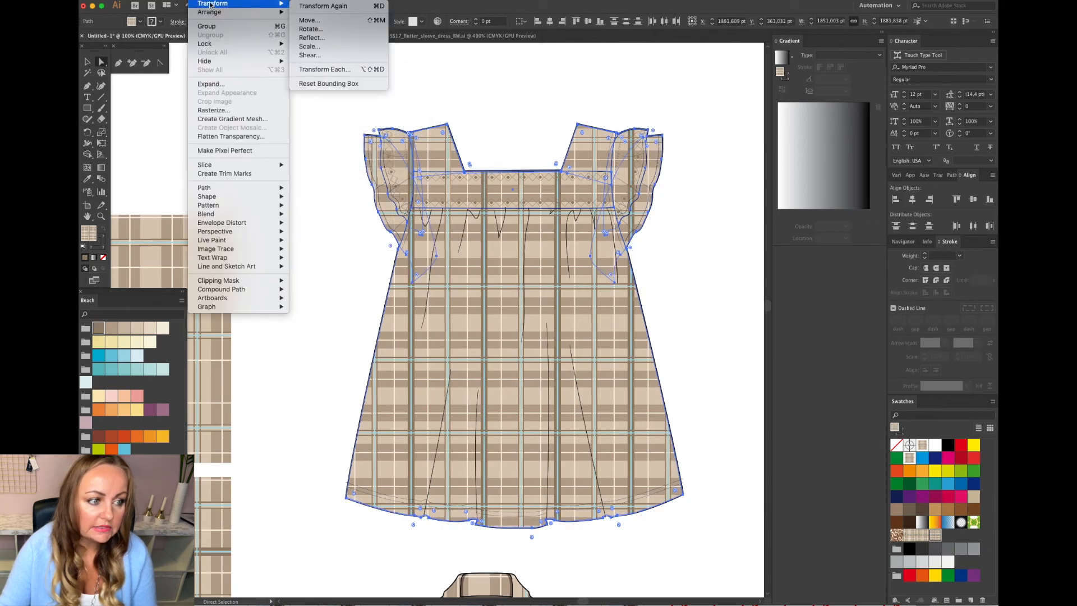
click(342, 32)
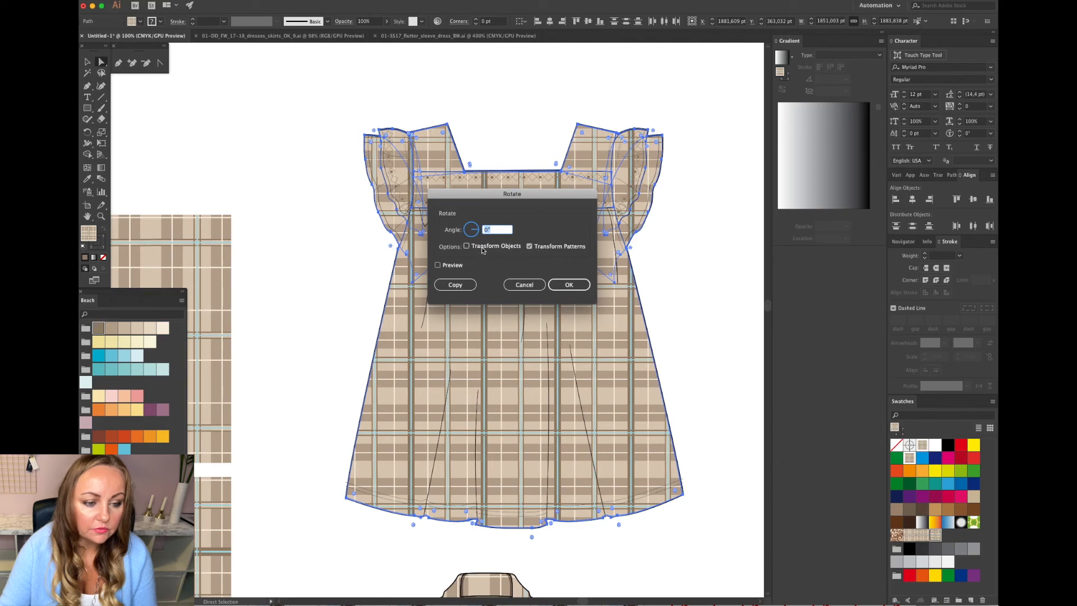
text(45)
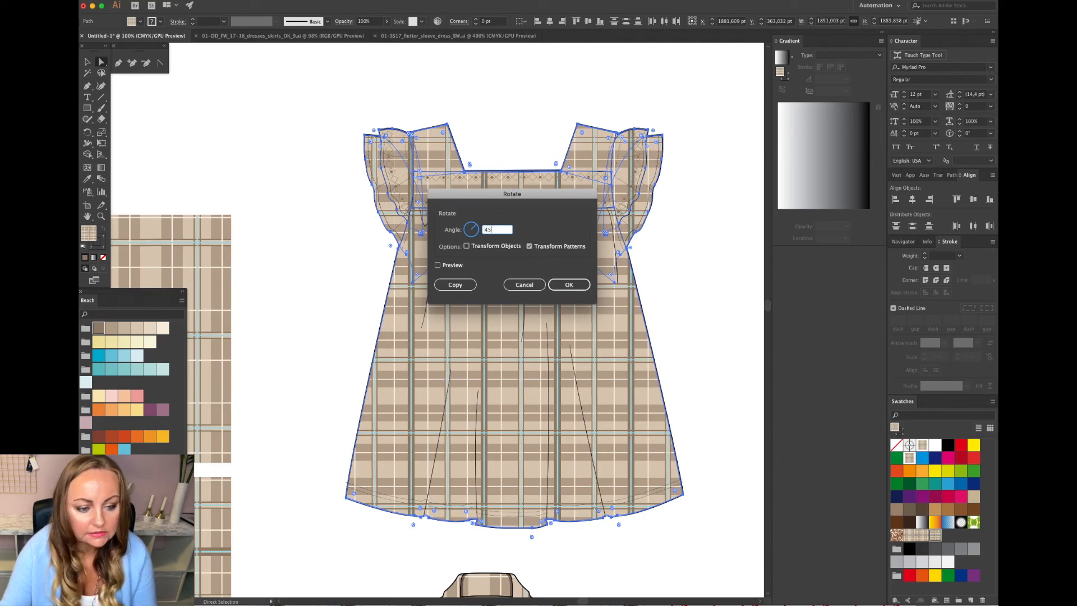
click(570, 287)
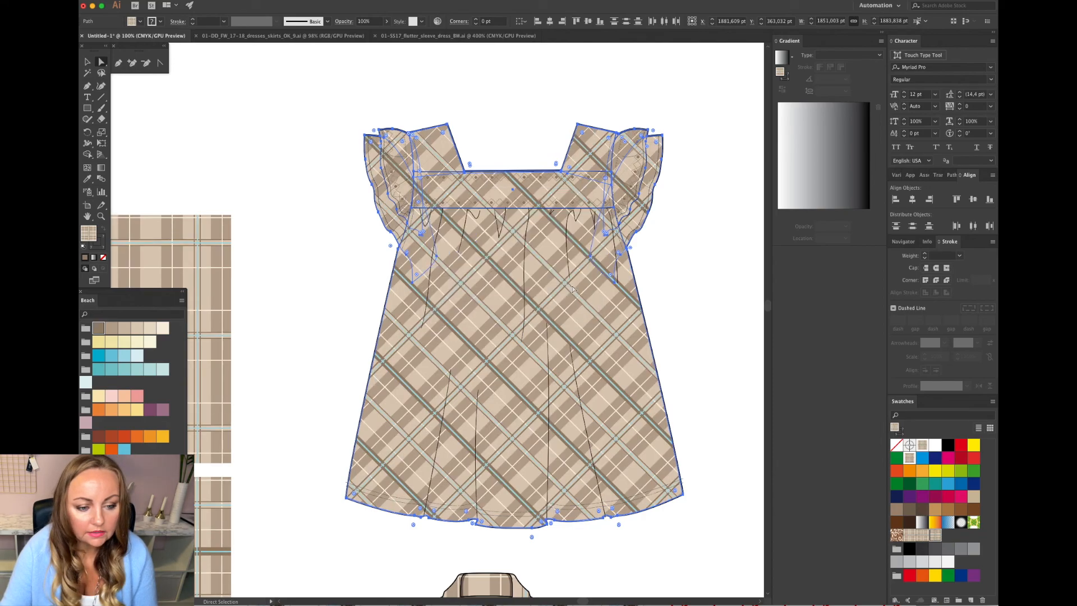
click(691, 289)
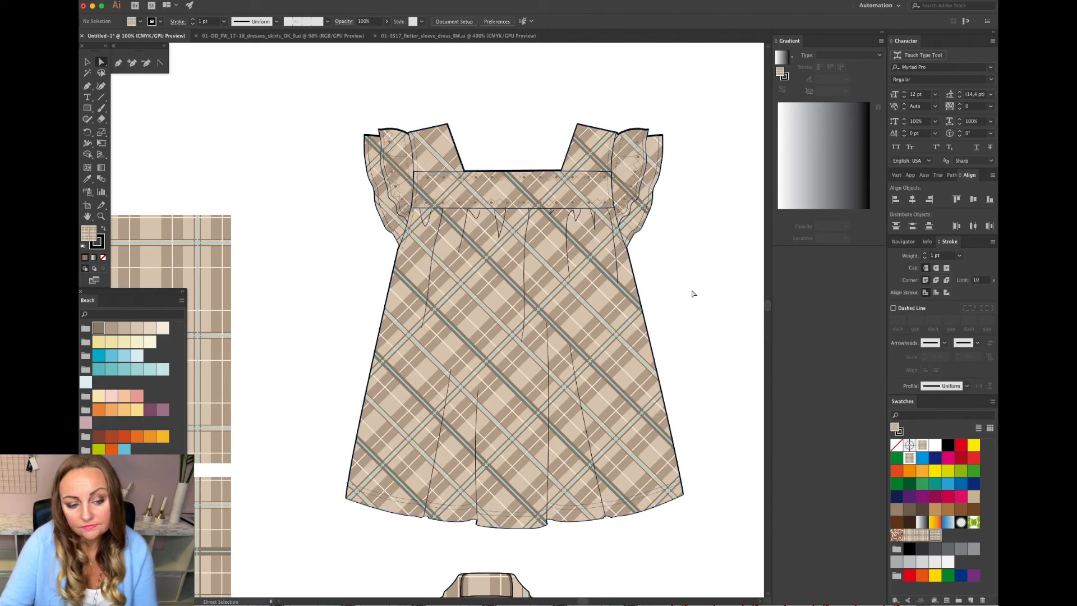
Review the bias-plaid dress alongside the coat and the tile rectangles.
key(super+minus)
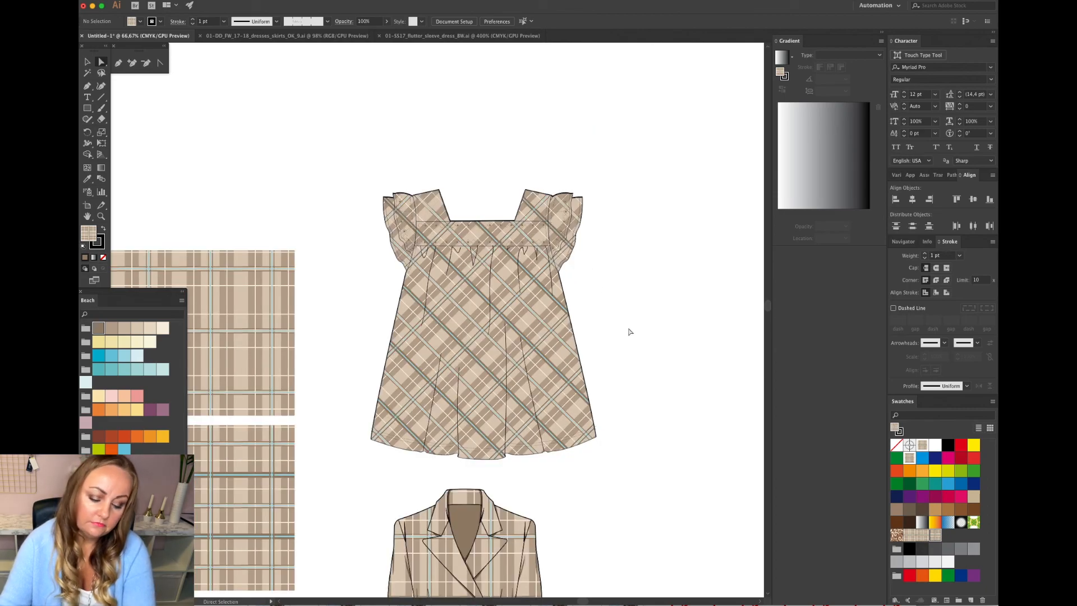
key(super+minus)
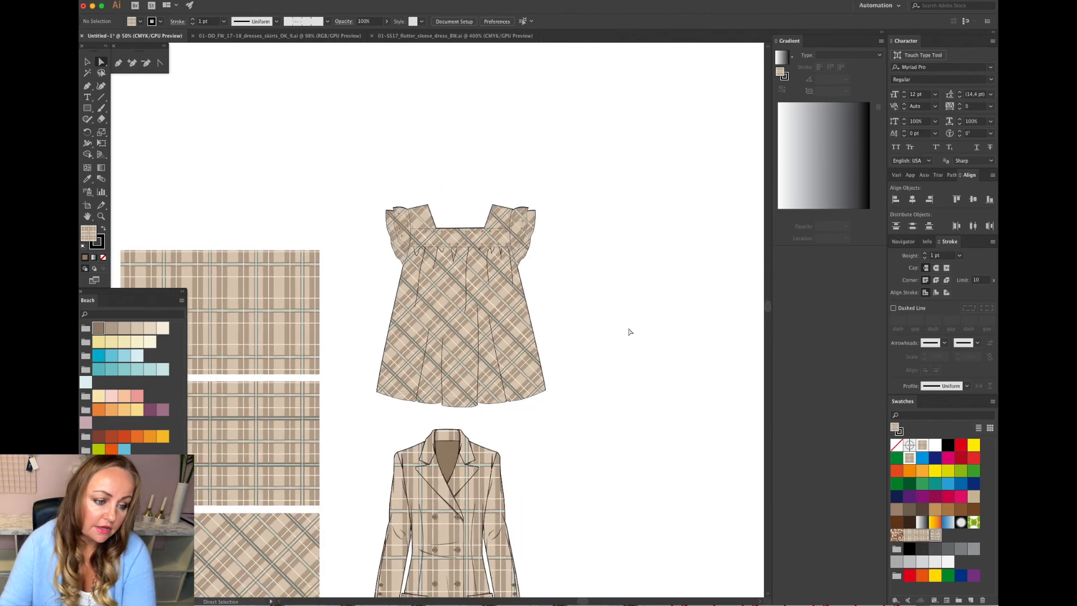
scroll(620, 330, down, 3)
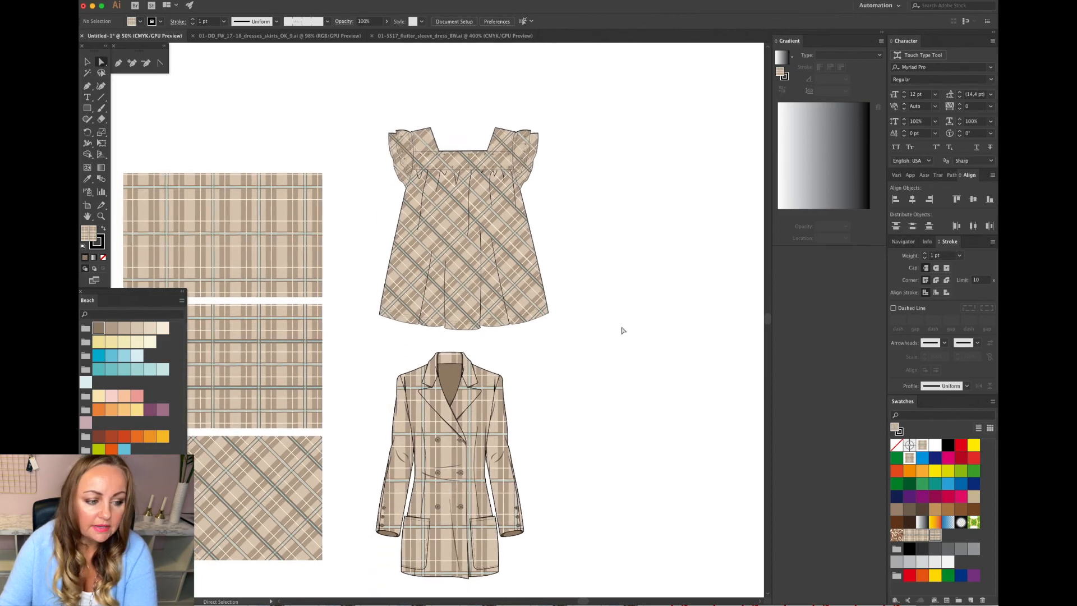
scroll(620, 329, left, 3)
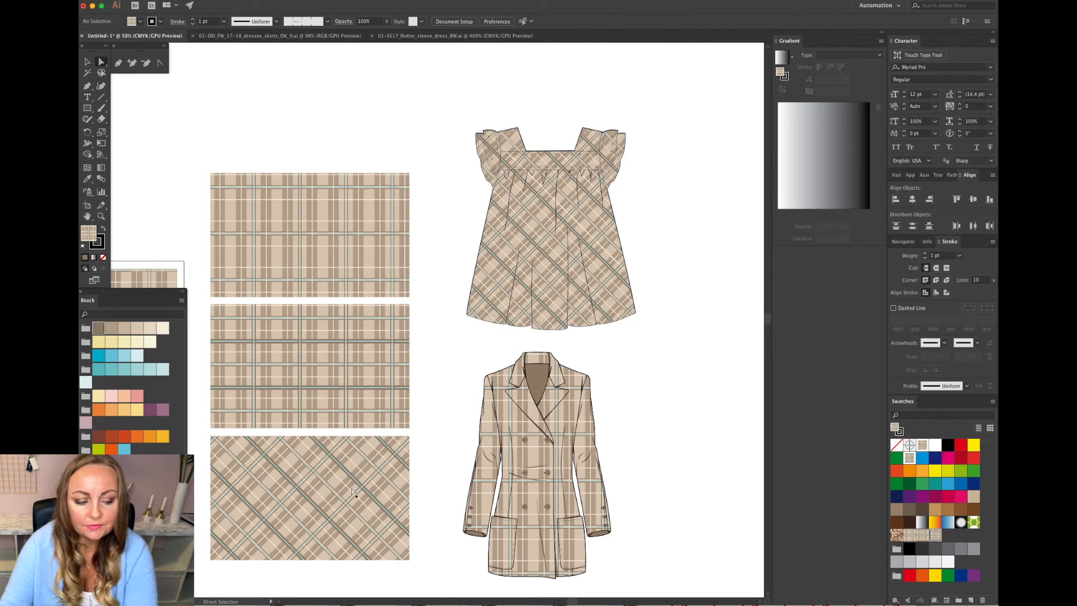
scroll(354, 478, down, 2)
scroll(359, 471, left, 3)
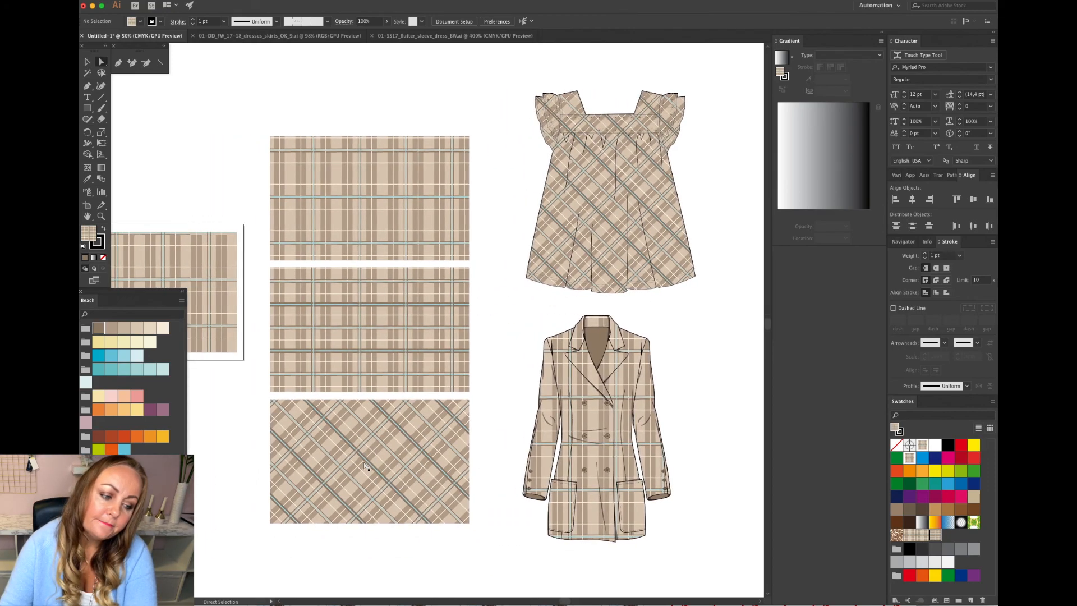